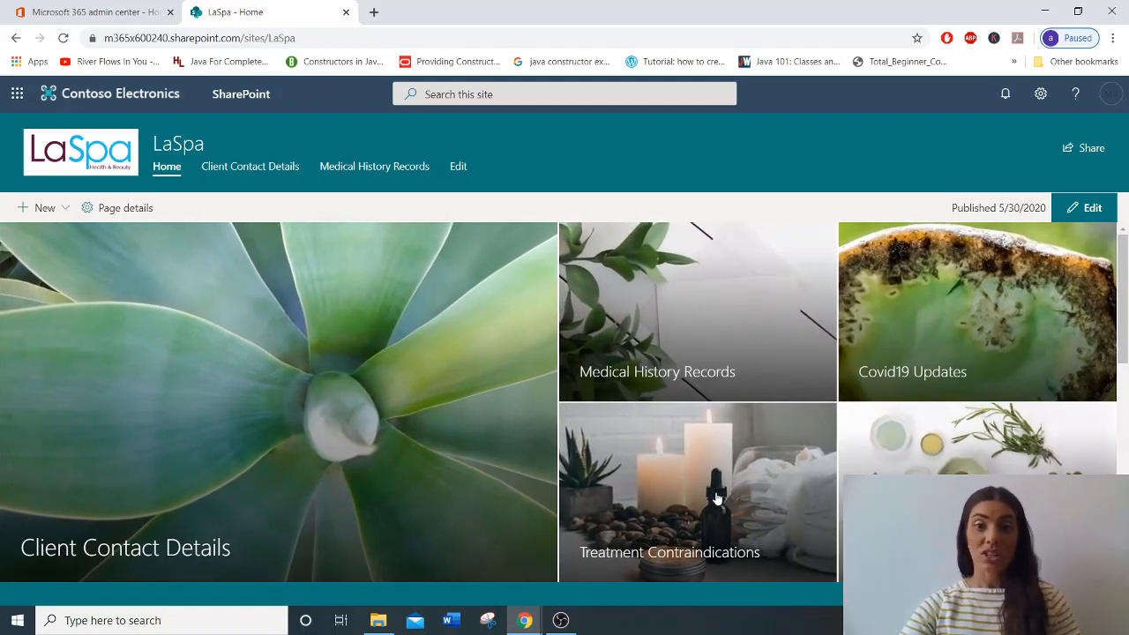
- Look through the finished LaSpa home page, from the hero tiles and news to the product countdown and staff contacts
{"action": "scroll", "coordinate": [1123, 322], "scroll_direction": "down", "scroll_amount": 1}
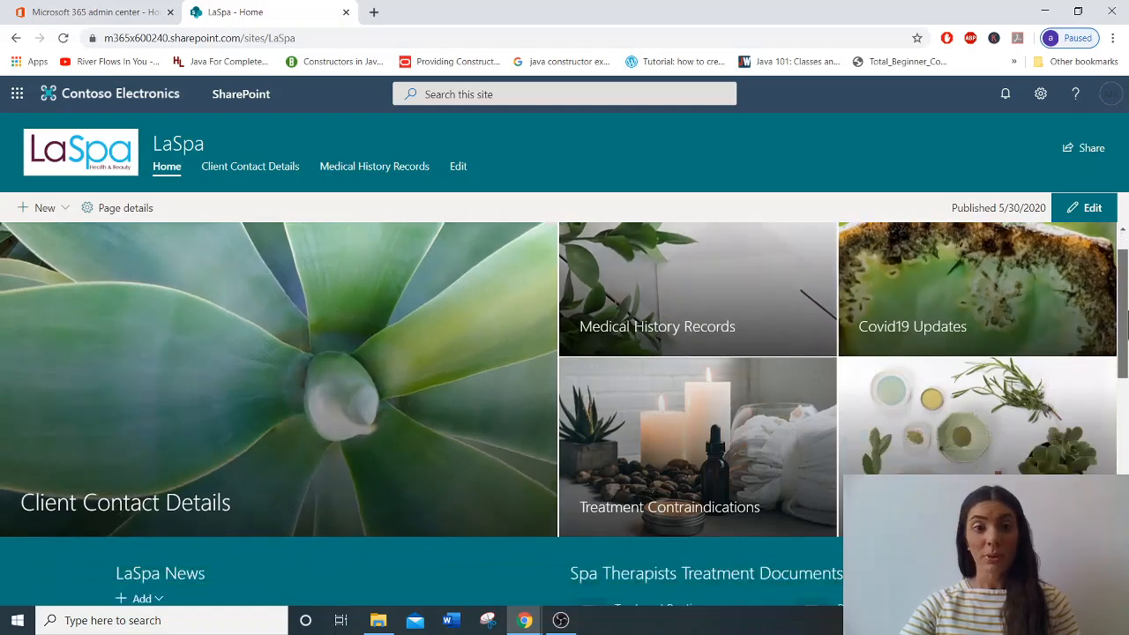
{"action": "scroll", "coordinate": [1124, 322], "scroll_direction": "down", "scroll_amount": 3}
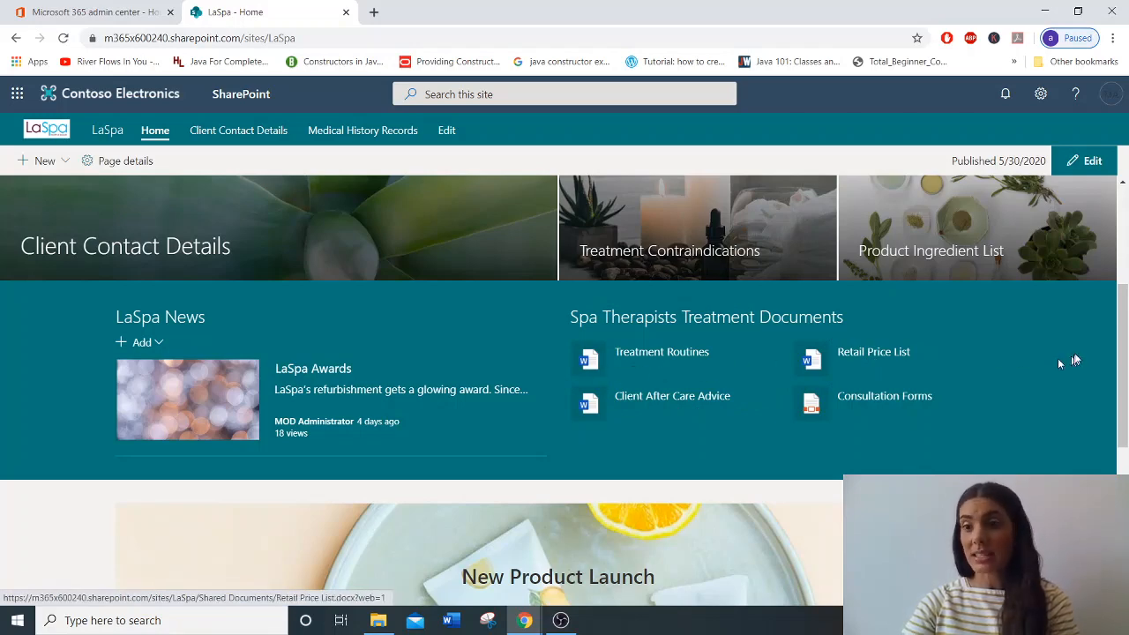
{"action": "left_click_drag", "start_coordinate": [1123, 331], "coordinate": [1124, 432]}
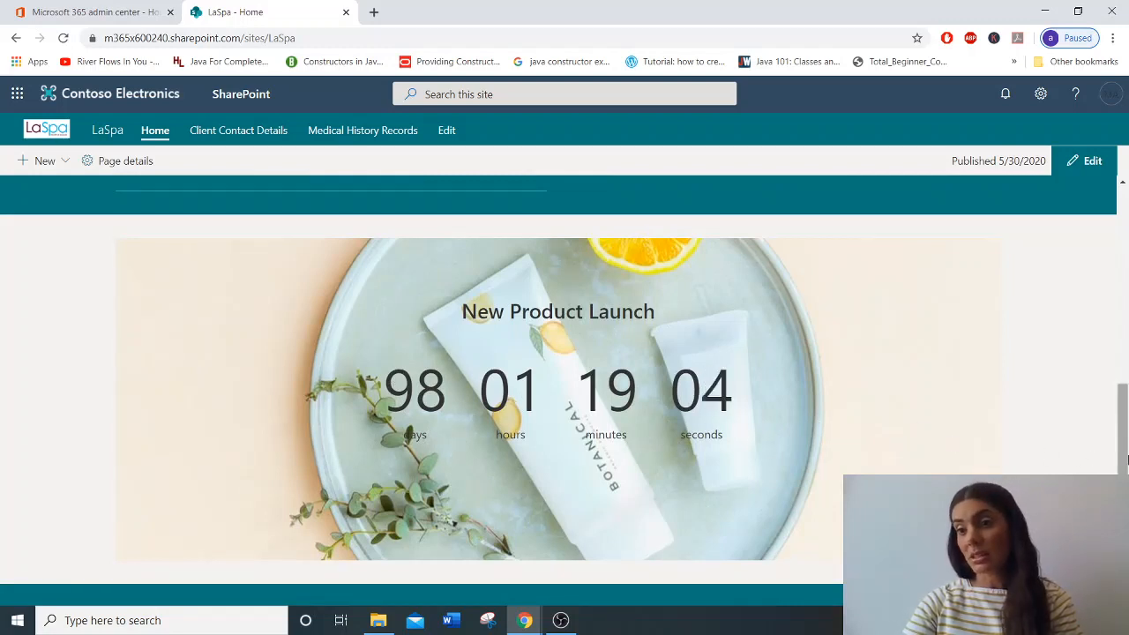
{"action": "left_click_drag", "start_coordinate": [1123, 461], "coordinate": [1123, 509]}
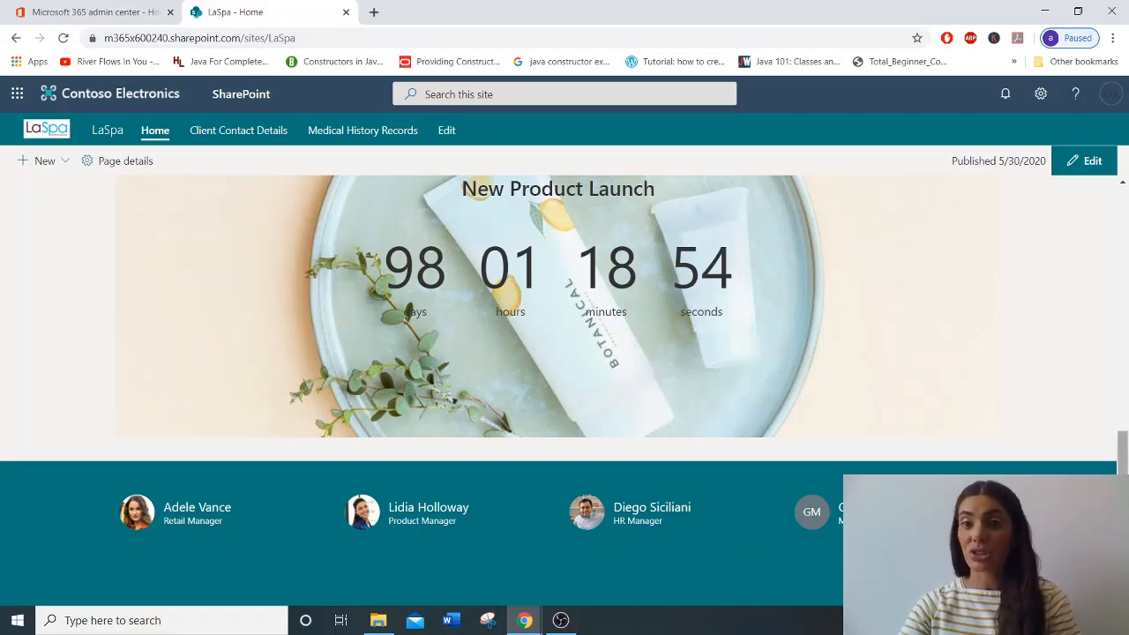
{"action": "scroll", "coordinate": [1122, 222], "scroll_direction": "up", "scroll_amount": 10}
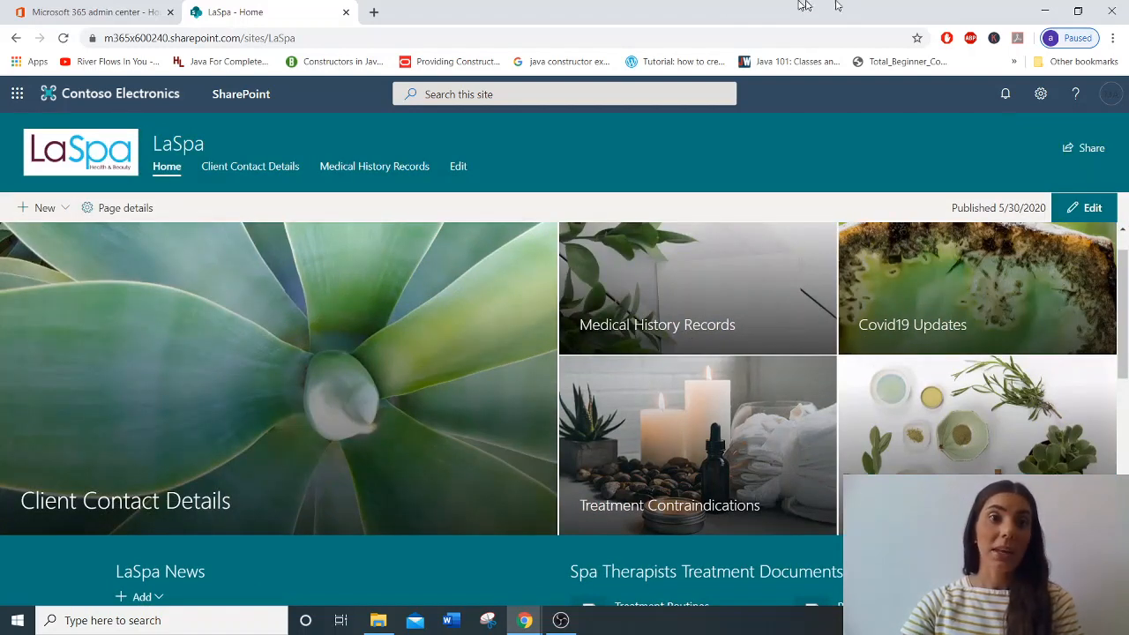
- Load the Microsoft Office home page in a new browser tab and open SharePoint from it
{"action": "left_click", "coordinate": [375, 12]}
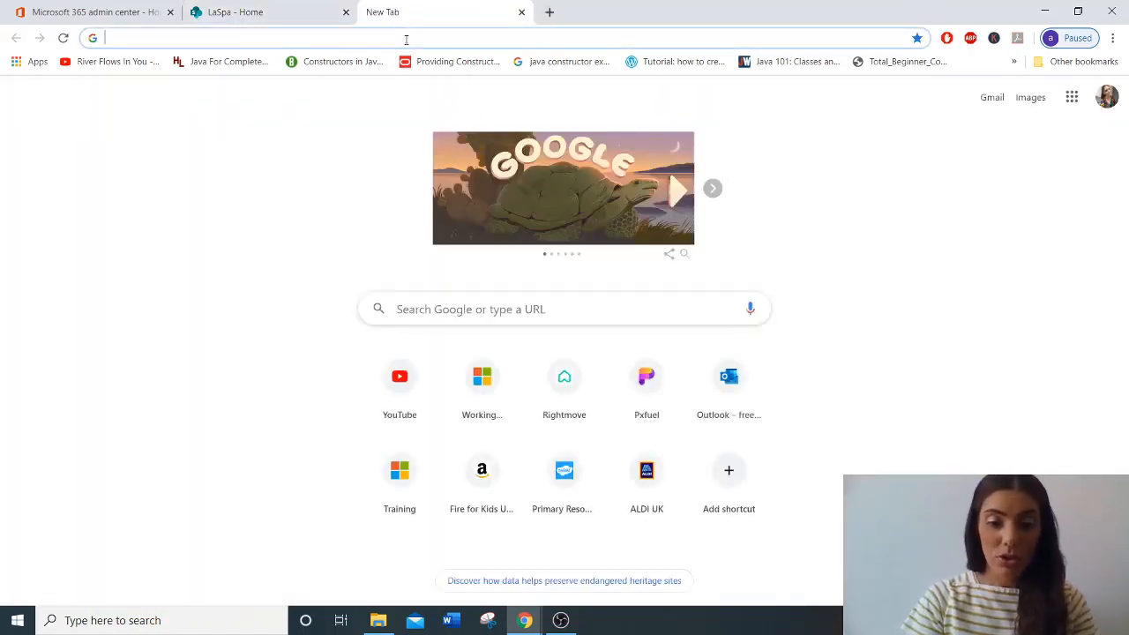
{"action": "type", "text": "port"}
{"action": "key", "text": "Return"}
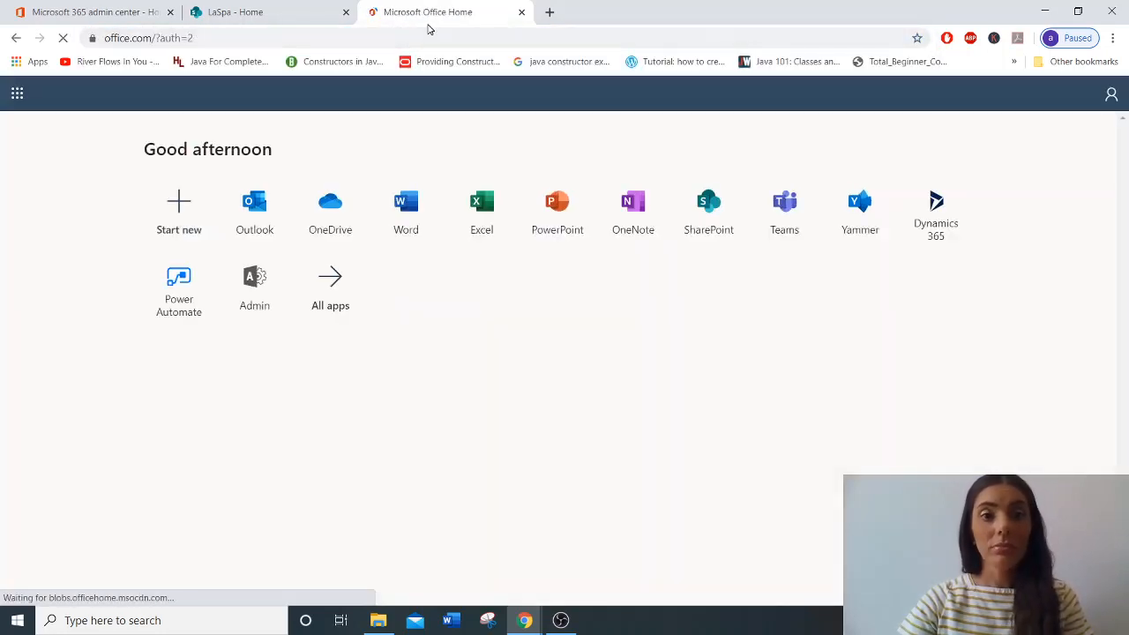
{"action": "left_click", "coordinate": [706, 206]}
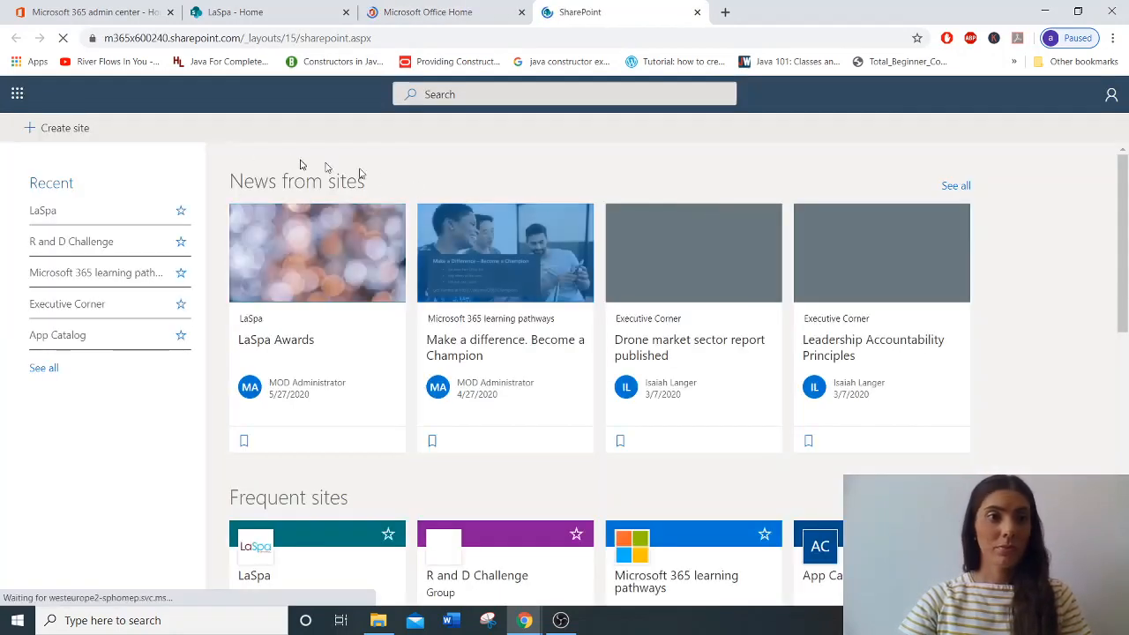
- Start a new Communication site with the Topic design and enter "LaSpa Health and Beauty" as its site name
{"action": "left_click", "coordinate": [81, 133]}
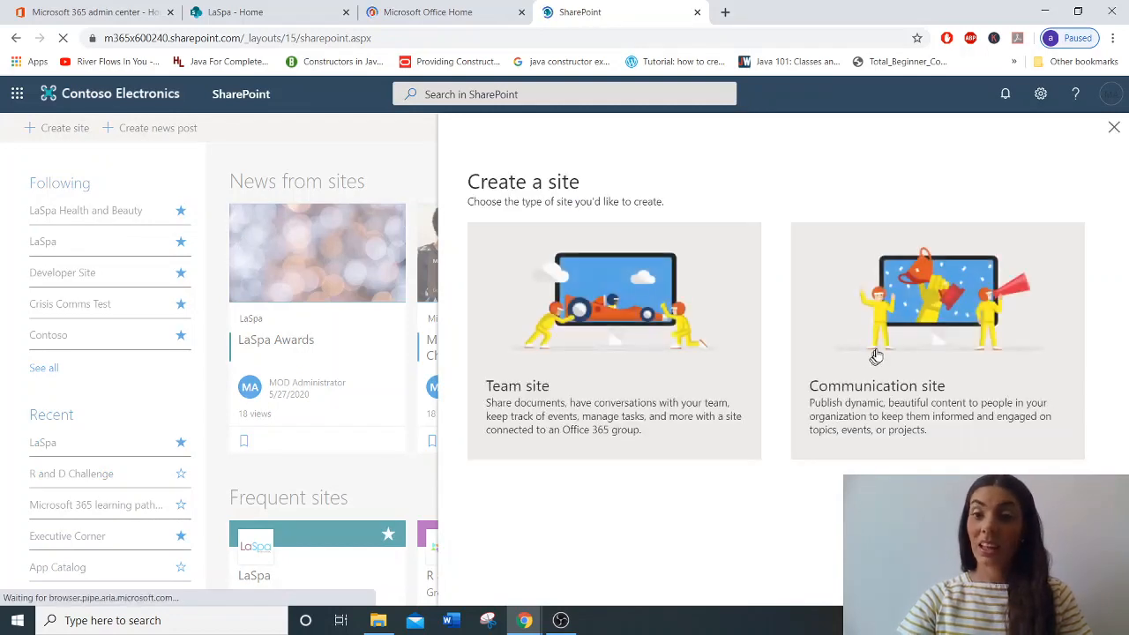
{"action": "left_click", "coordinate": [891, 347]}
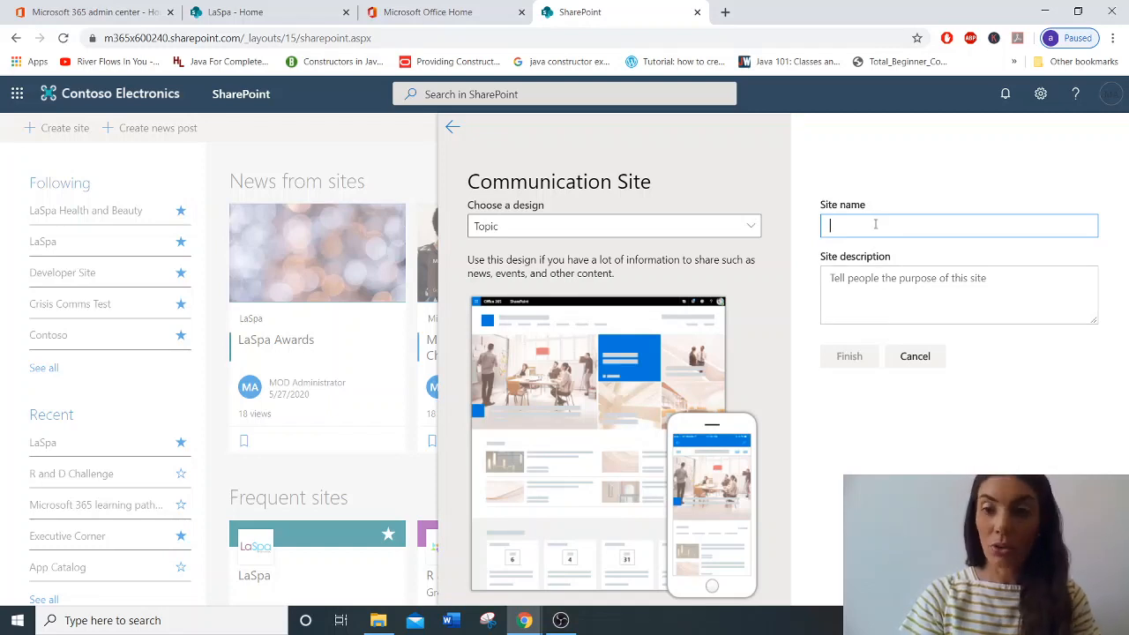
{"action": "type", "text": "LaSpa"}
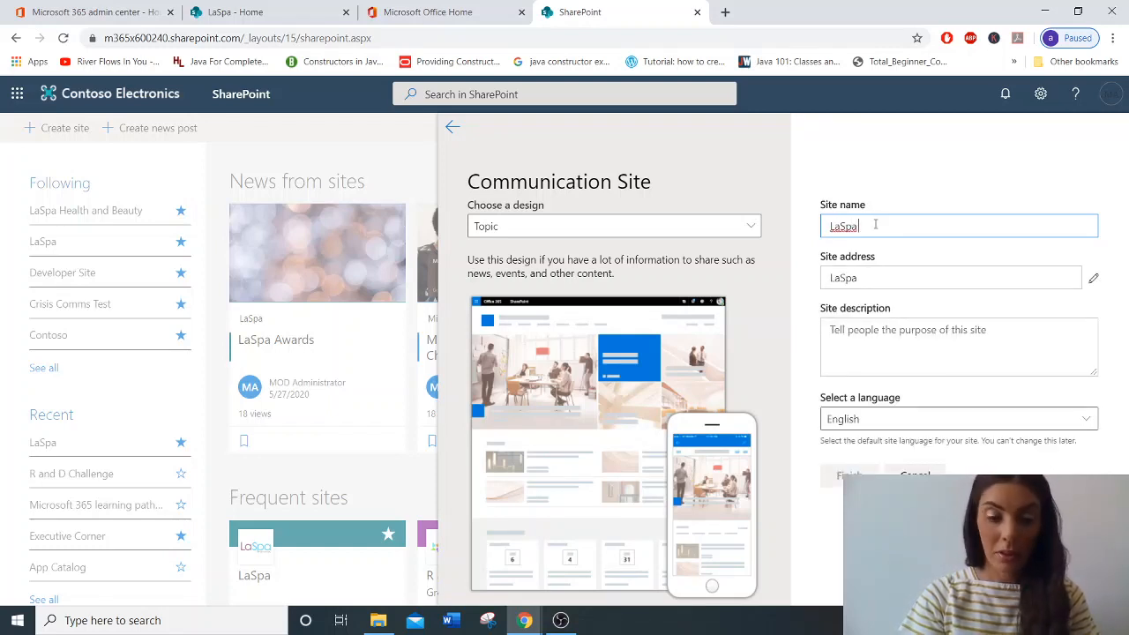
{"action": "type", "text": " HEalth"}
{"action": "key", "text": "BackSpace"}
{"action": "key", "text": "BackSpace"}
{"action": "key", "text": "BackSpace"}
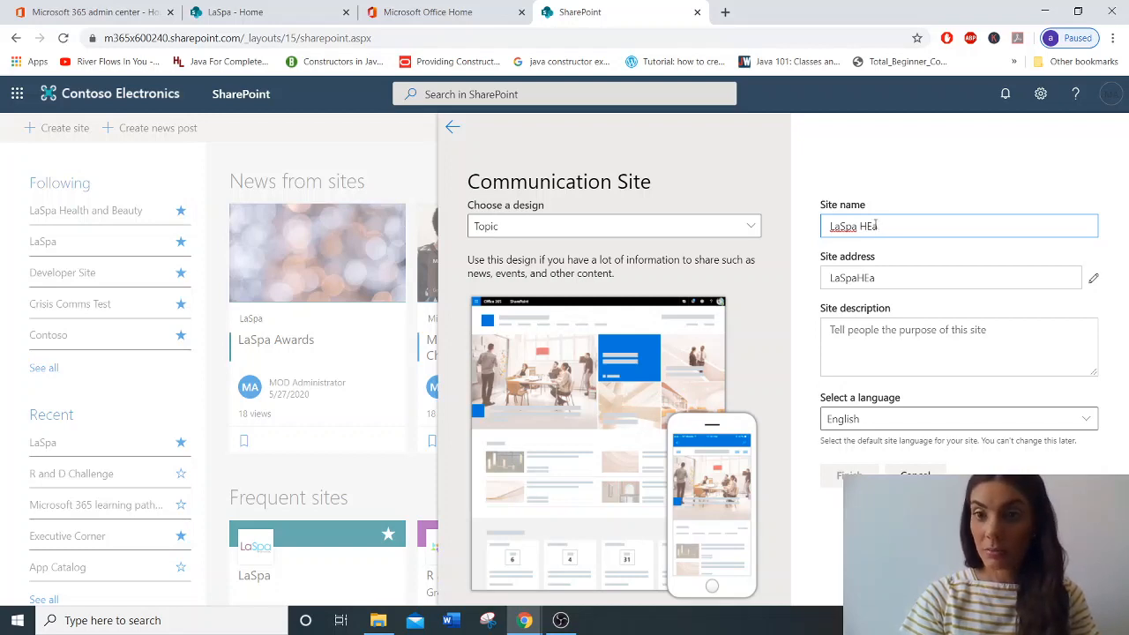
{"action": "key", "text": "BackSpace"}
{"action": "key", "text": "BackSpace"}
{"action": "type", "text": "ealth "}
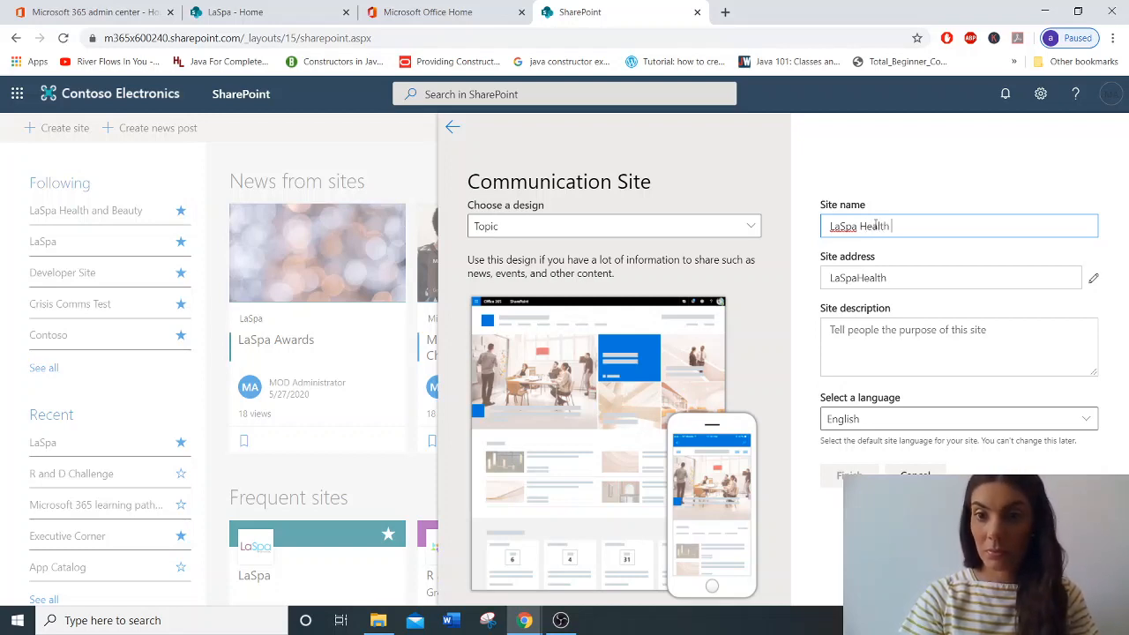
{"action": "type", "text": "and Beauty"}
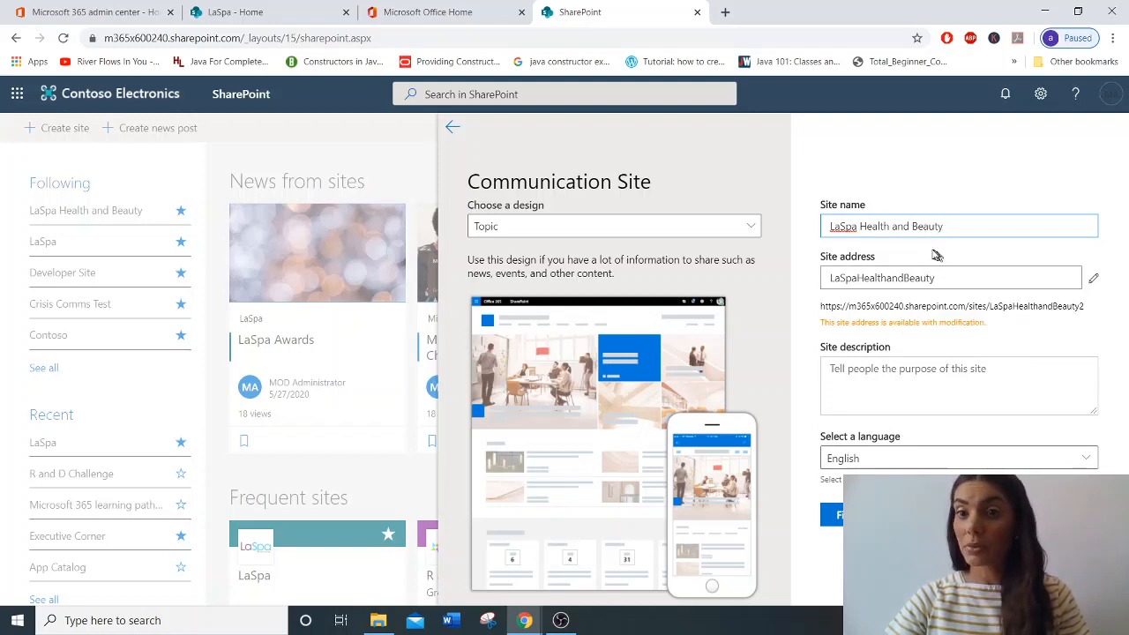
- Shorten the site name to "LaSpa Beauty" and create the site
{"action": "left_click_drag", "start_coordinate": [860, 226], "coordinate": [914, 226]}
{"action": "key", "text": "BackSpace"}
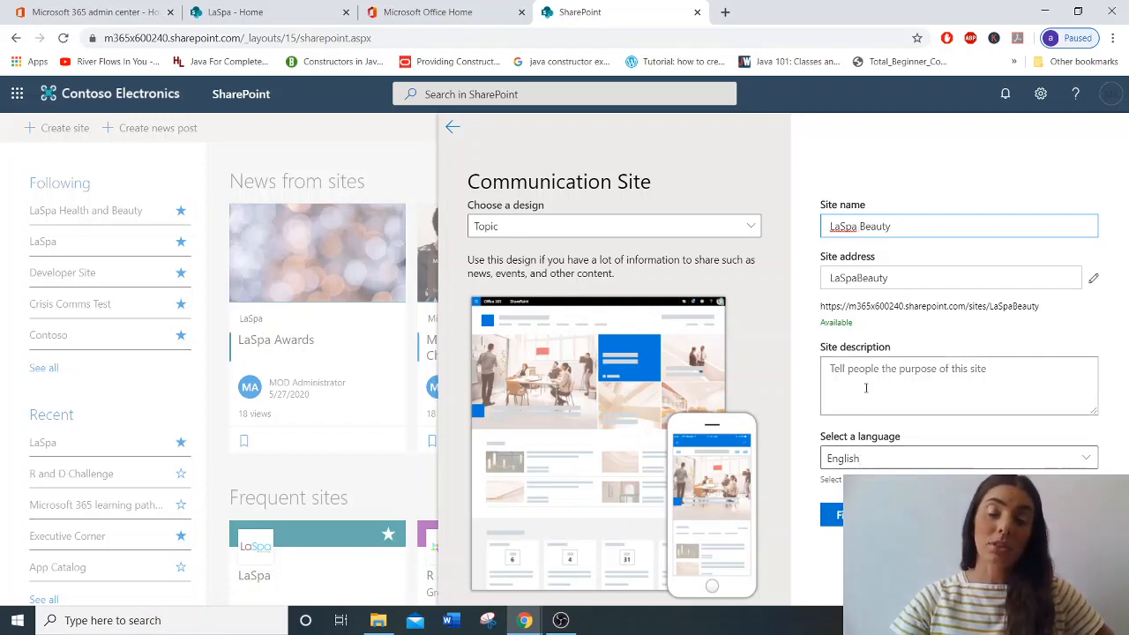
{"action": "left_click", "coordinate": [838, 519]}
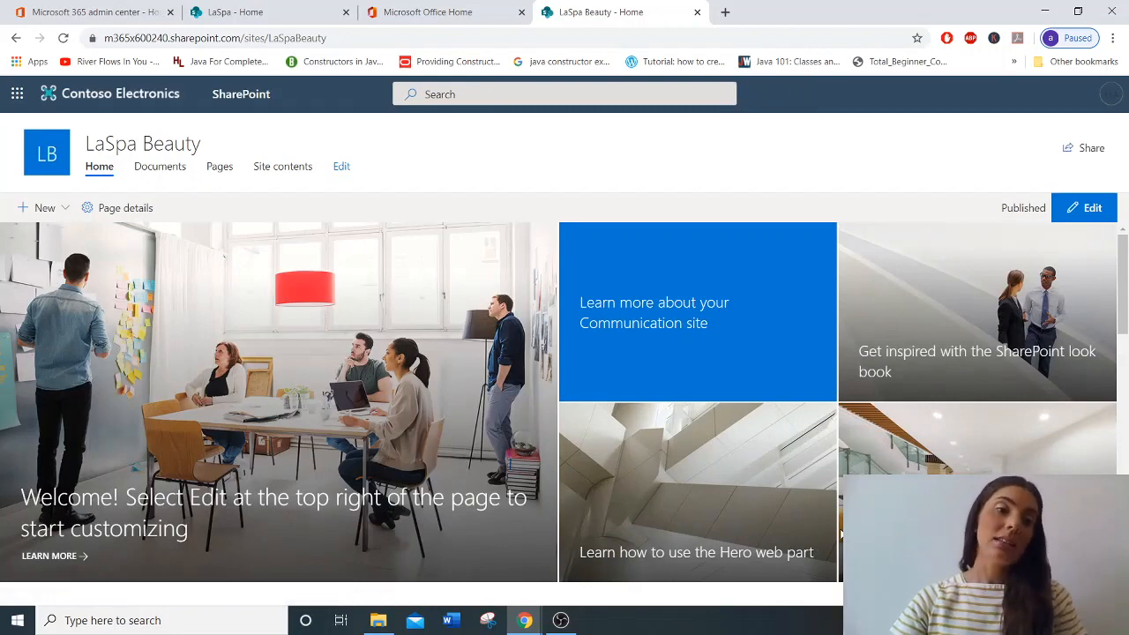
- Look over the new LaSpa Beauty home page down to its Documents section and return to the start
{"action": "left_click_drag", "start_coordinate": [1125, 276], "coordinate": [1128, 254]}
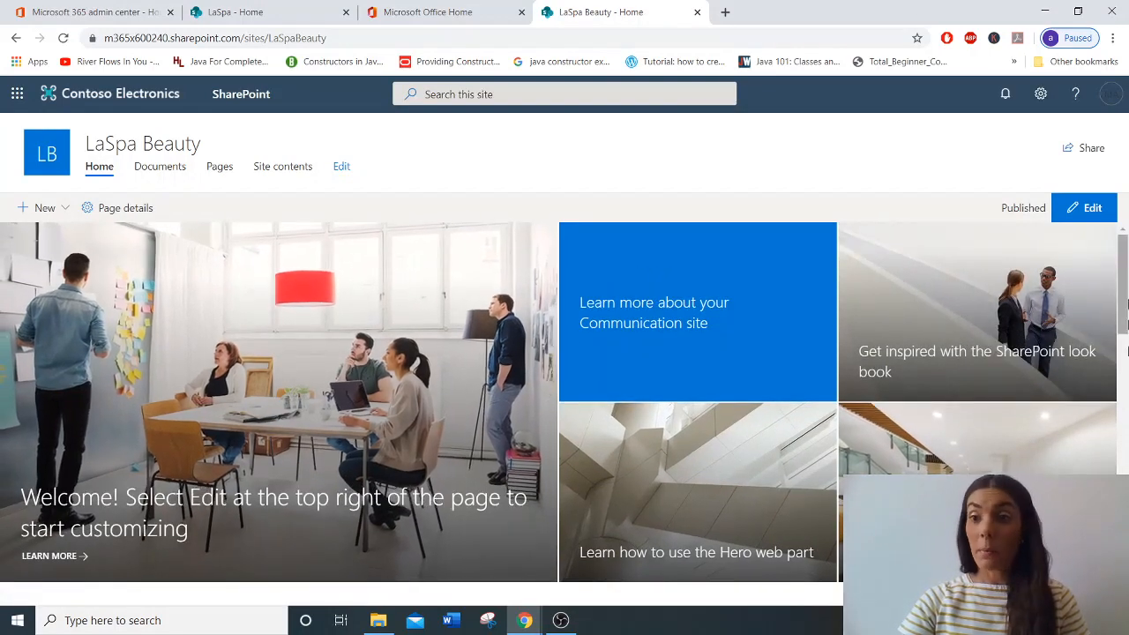
{"action": "left_click_drag", "start_coordinate": [1126, 304], "coordinate": [1126, 529]}
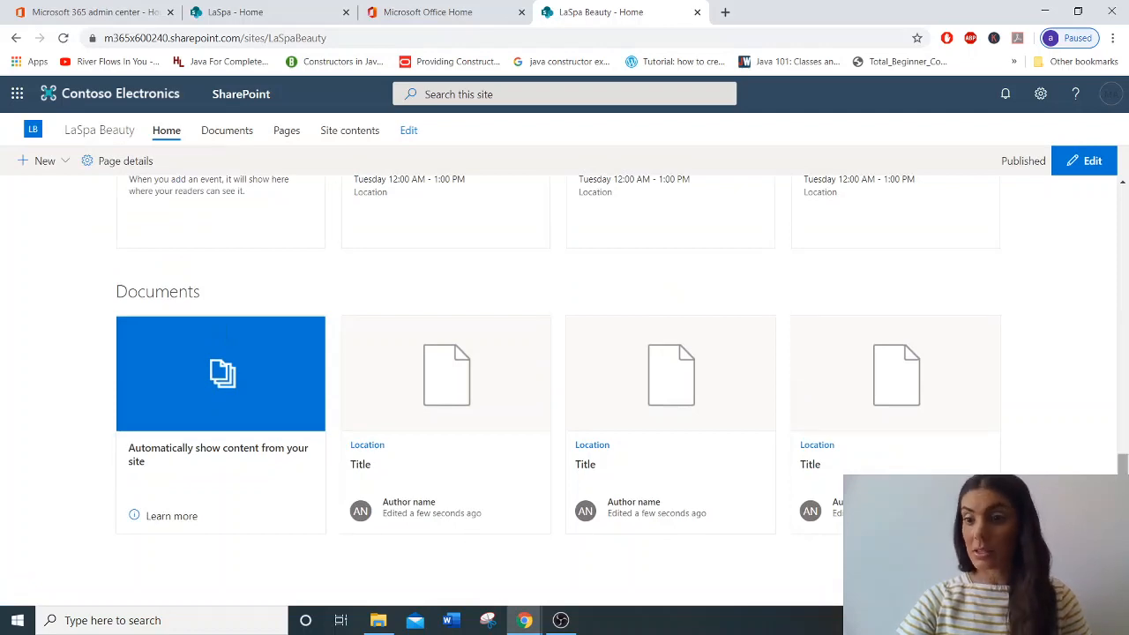
{"action": "left_click_drag", "start_coordinate": [1124, 465], "coordinate": [1124, 242]}
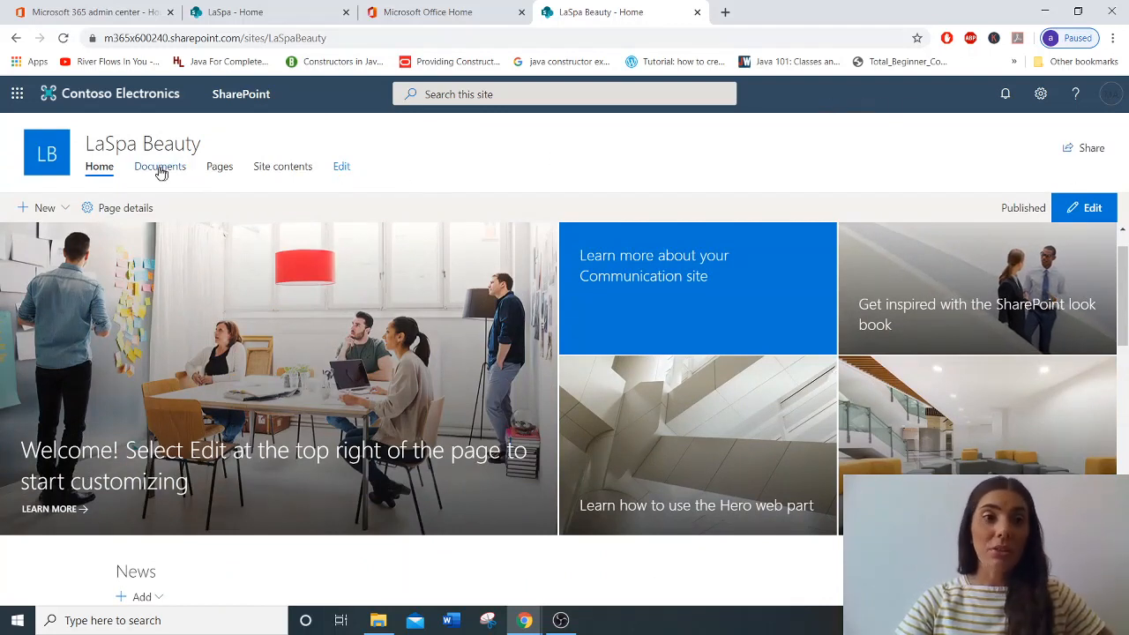
- Change the site's look to the Teal theme, customized with the teal accent color
{"action": "left_click", "coordinate": [1042, 95]}
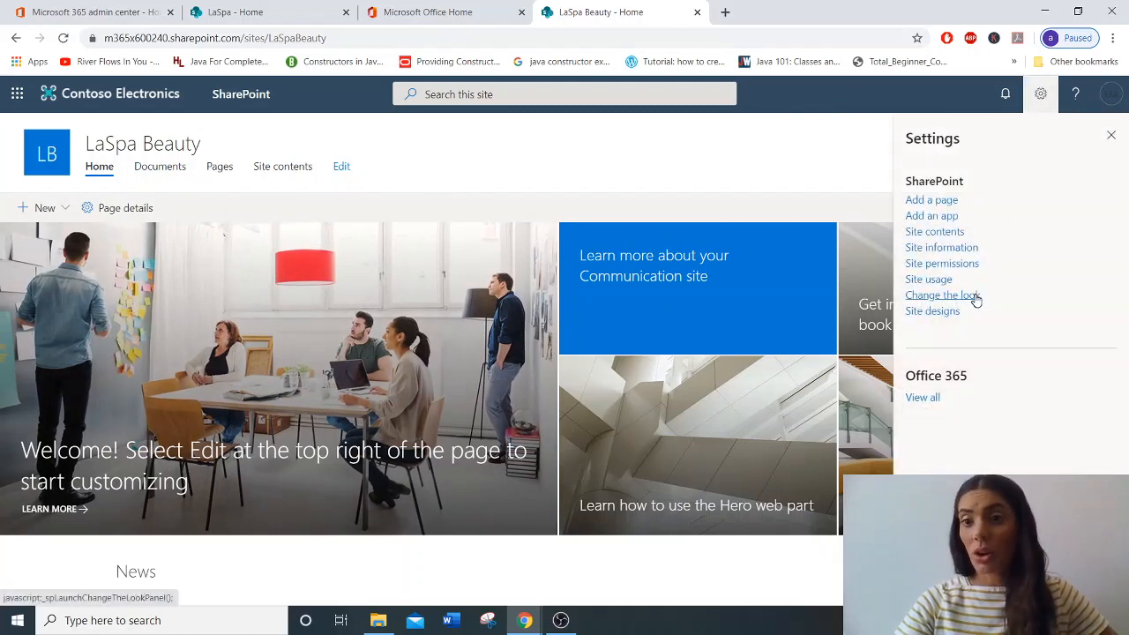
{"action": "left_click", "coordinate": [971, 294]}
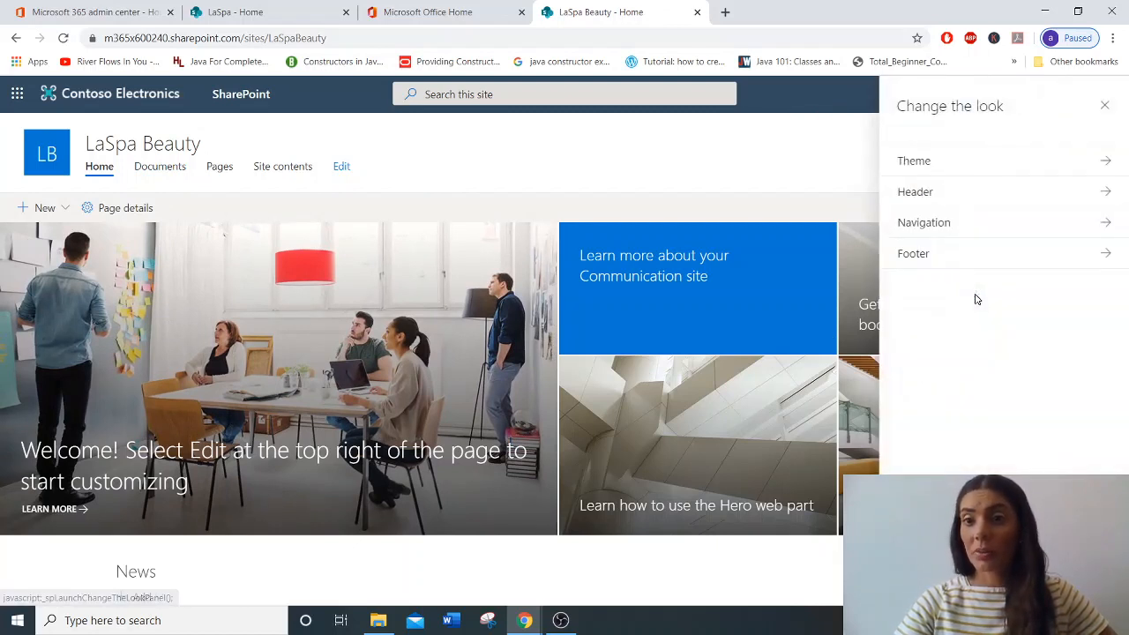
{"action": "left_click", "coordinate": [986, 168]}
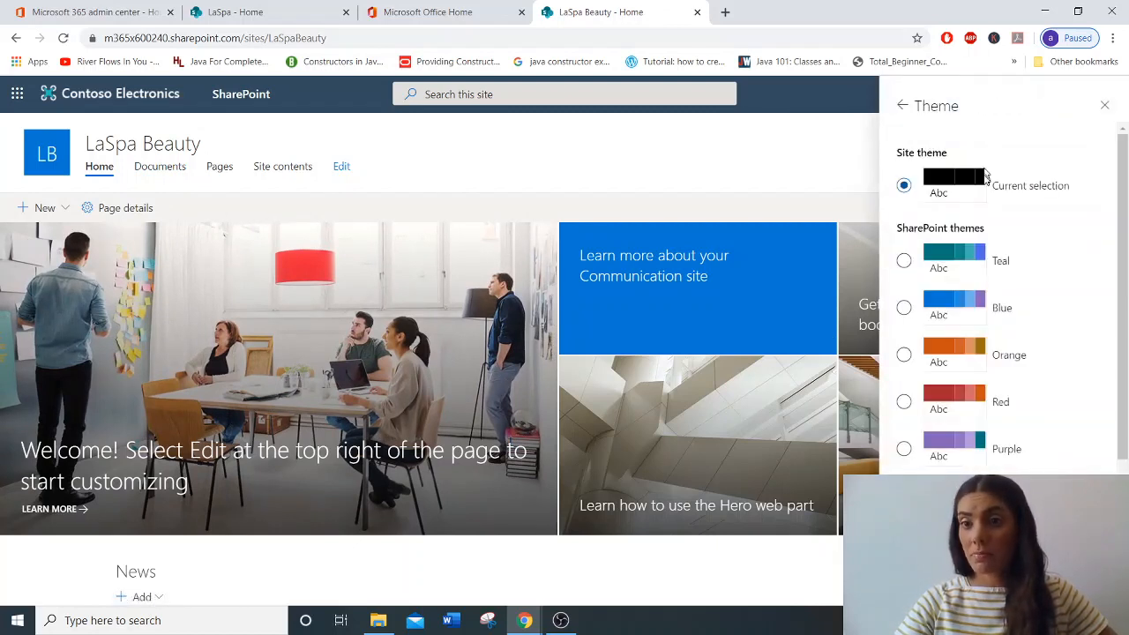
{"action": "left_click", "coordinate": [953, 256]}
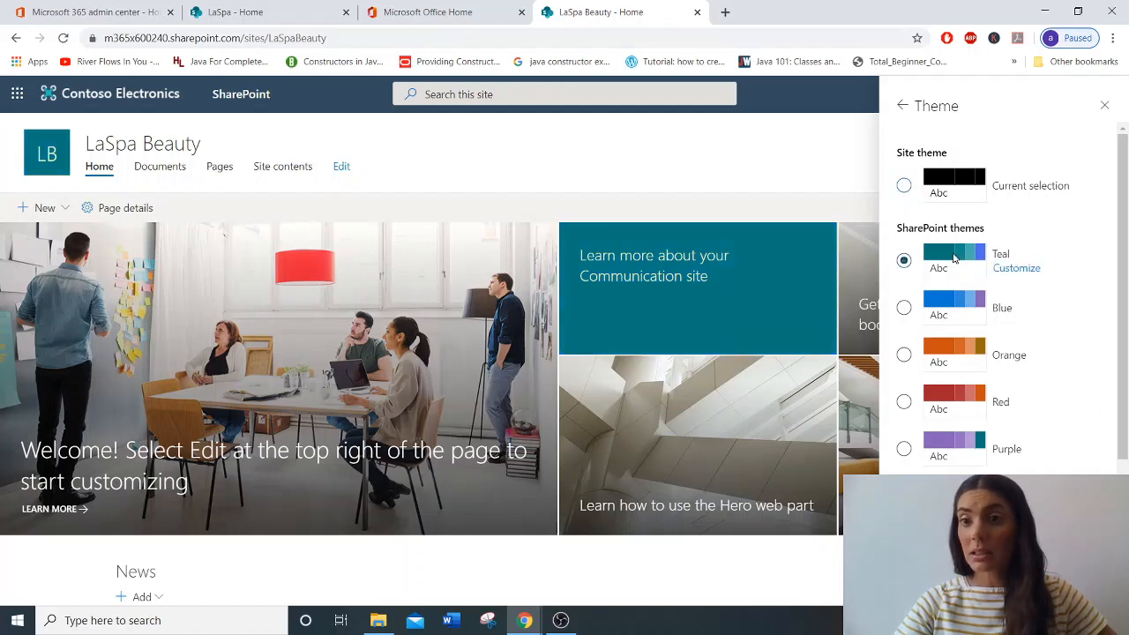
{"action": "left_click", "coordinate": [1014, 270]}
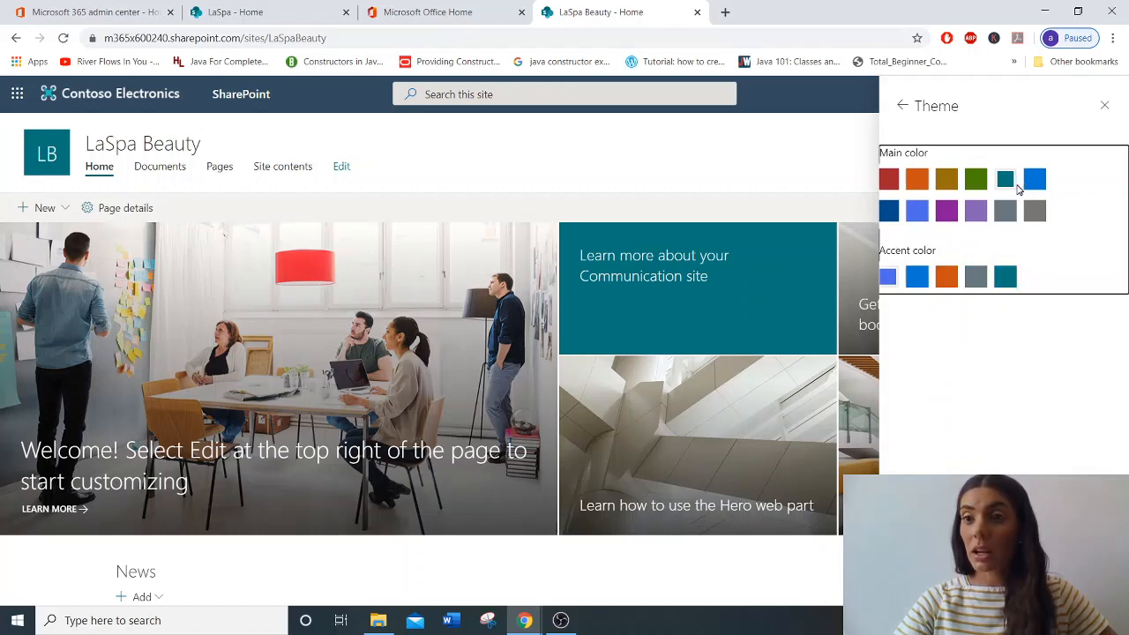
{"action": "left_click", "coordinate": [1010, 277]}
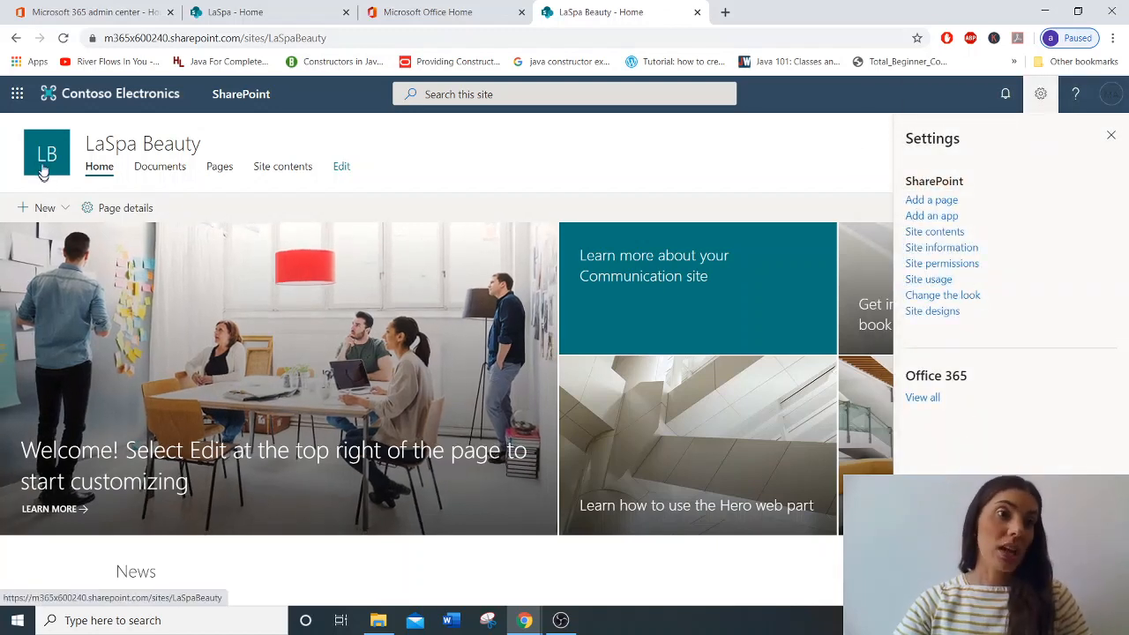
- Compare the Standard and Compact layouts for the site header and choose Standard
{"action": "left_click", "coordinate": [964, 298]}
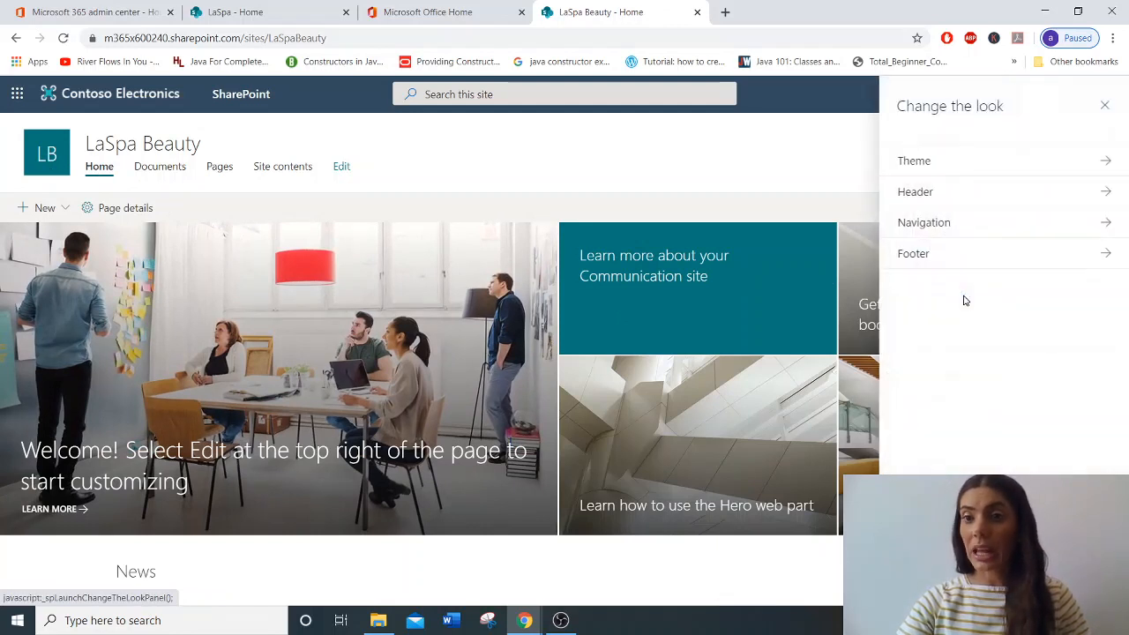
{"action": "left_click", "coordinate": [958, 196]}
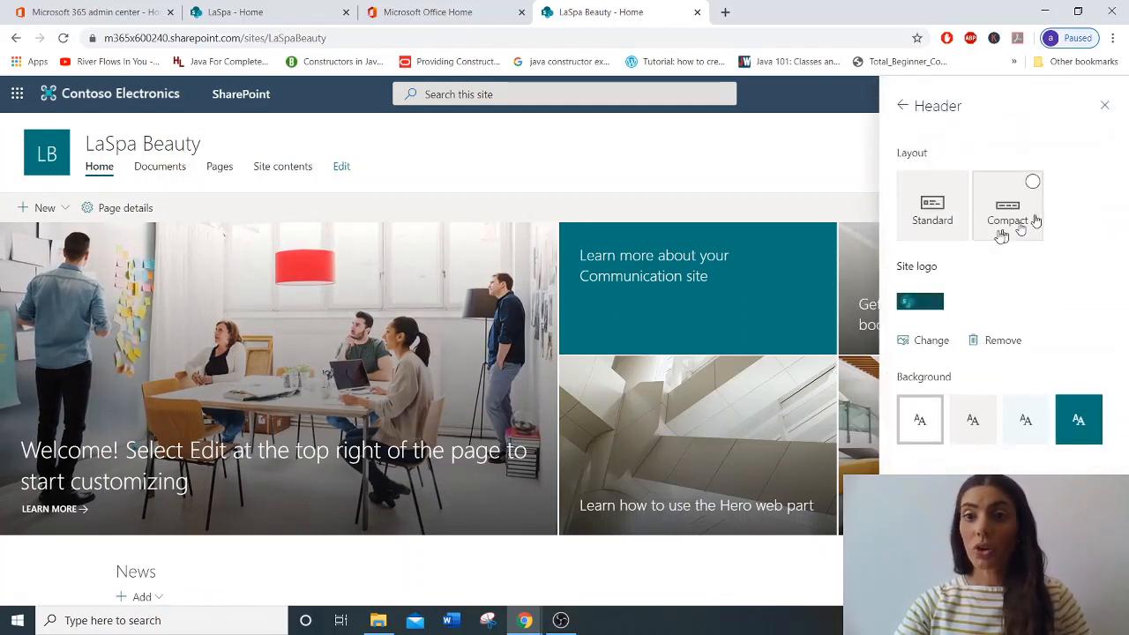
{"action": "left_click", "coordinate": [946, 229]}
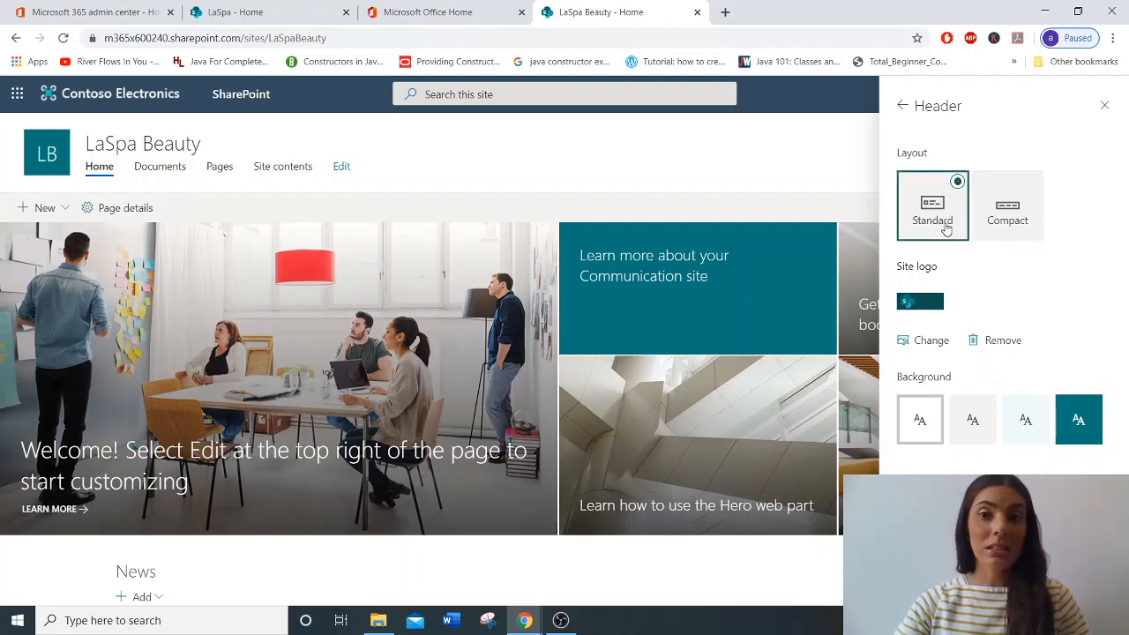
{"action": "left_click", "coordinate": [995, 226]}
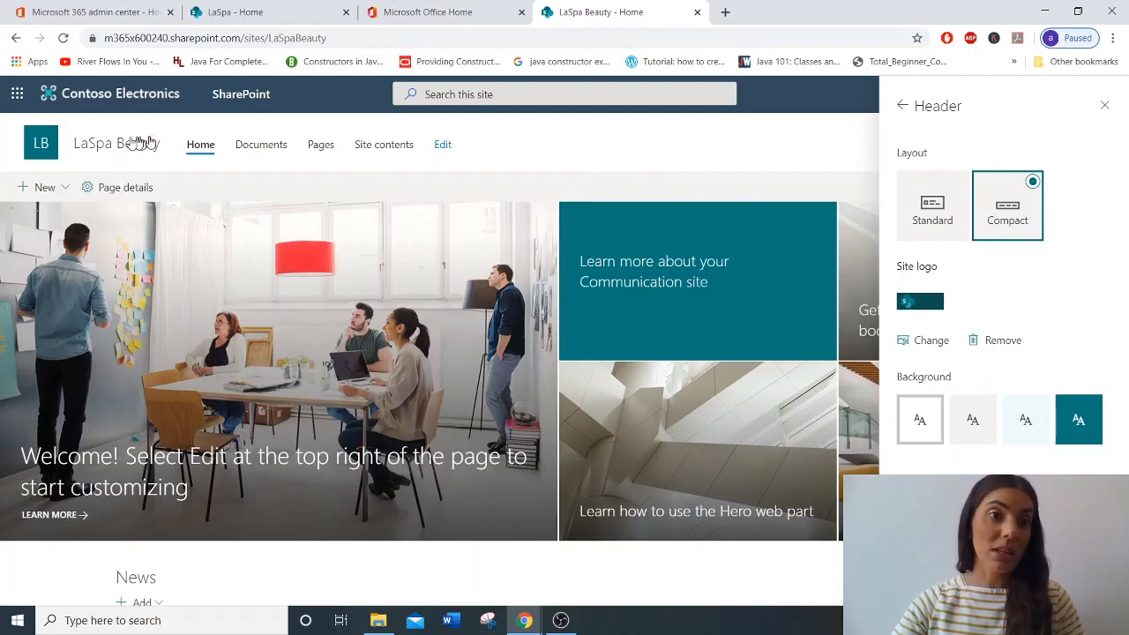
{"action": "left_click", "coordinate": [953, 184]}
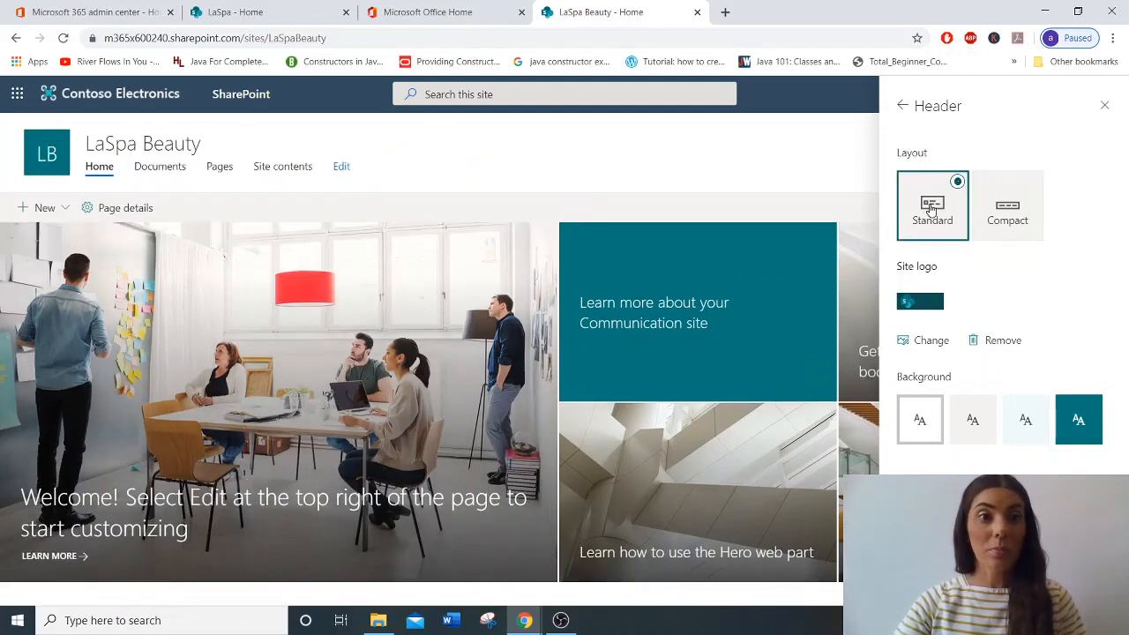
{"action": "left_click", "coordinate": [1004, 212]}
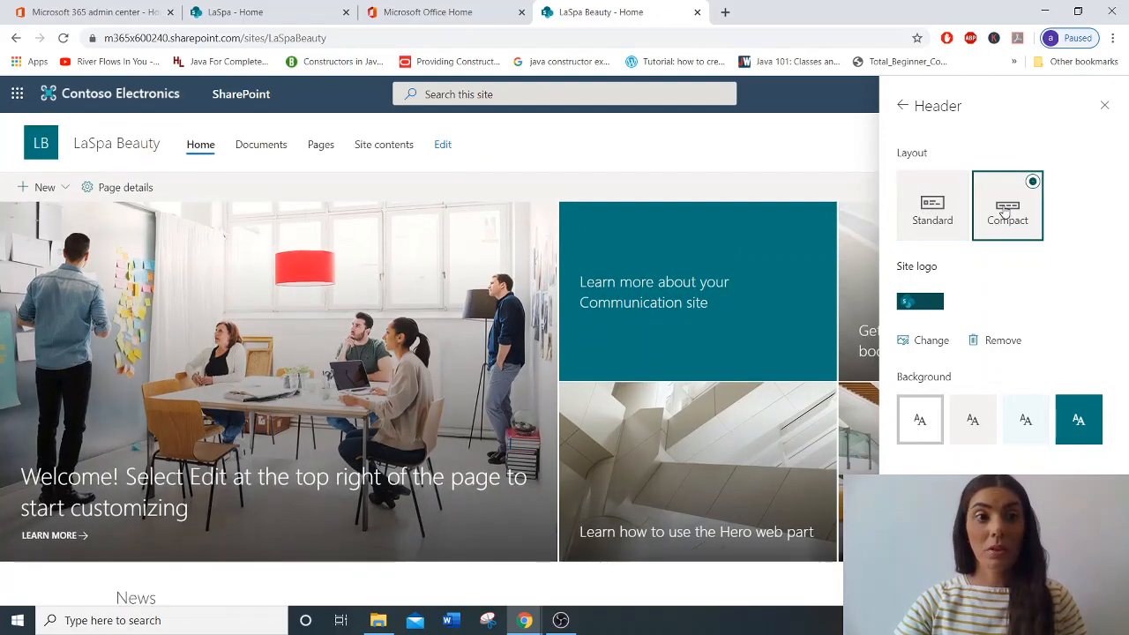
{"action": "left_click", "coordinate": [952, 219]}
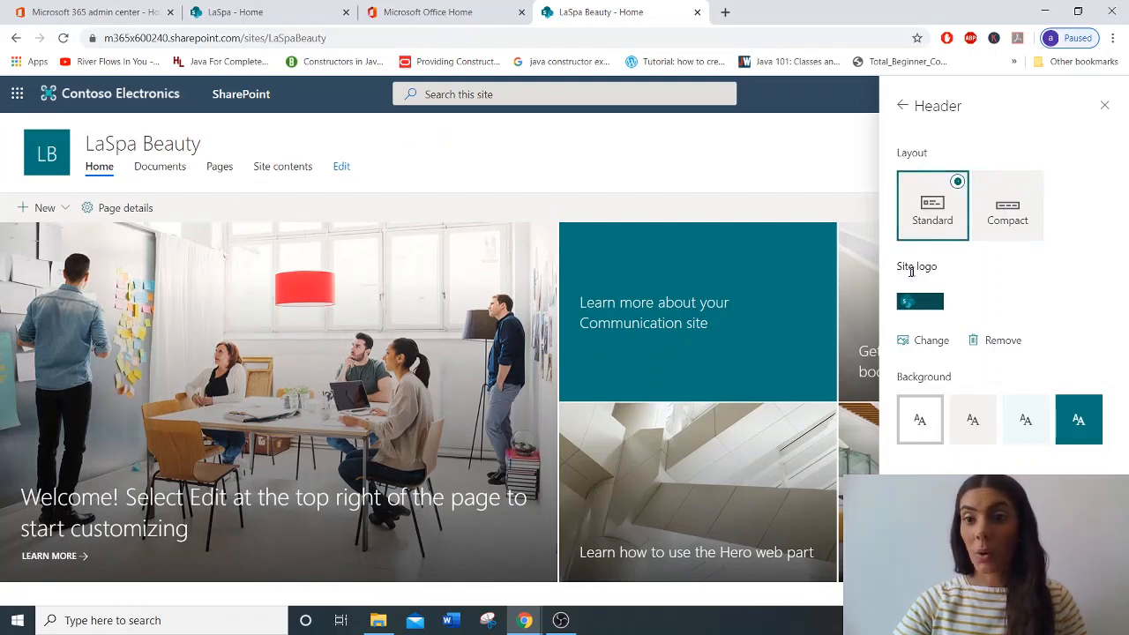
- Change the site logo to LaSpa Logo.PNG and set the header background to the solid teal option
{"action": "left_click", "coordinate": [937, 342]}
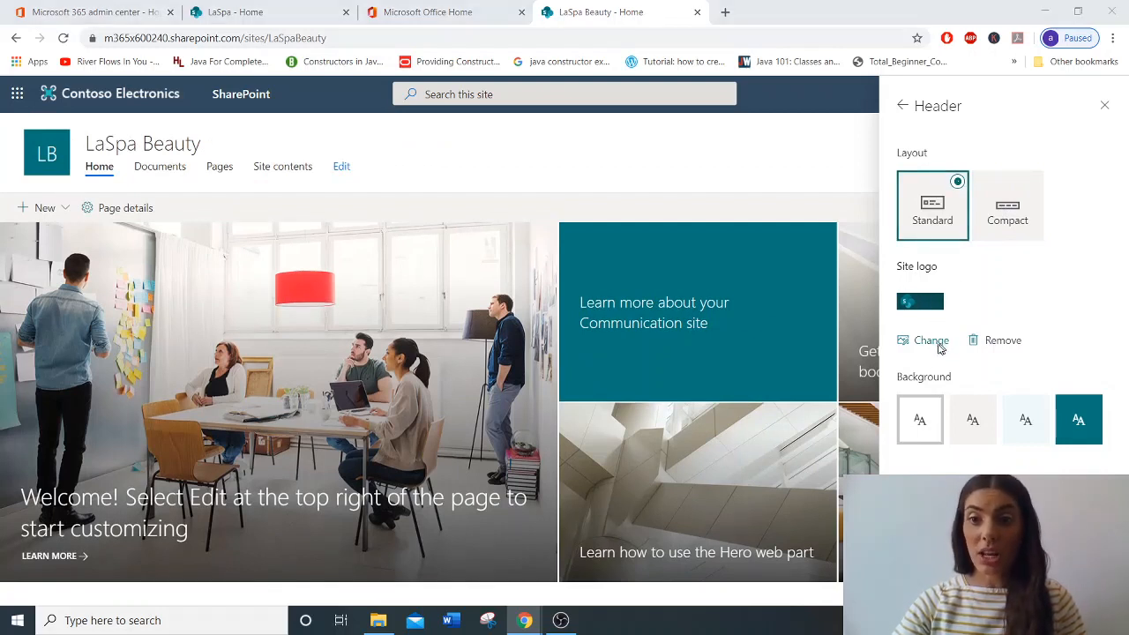
{"action": "scroll", "coordinate": [381, 199], "scroll_direction": "down", "scroll_amount": 1}
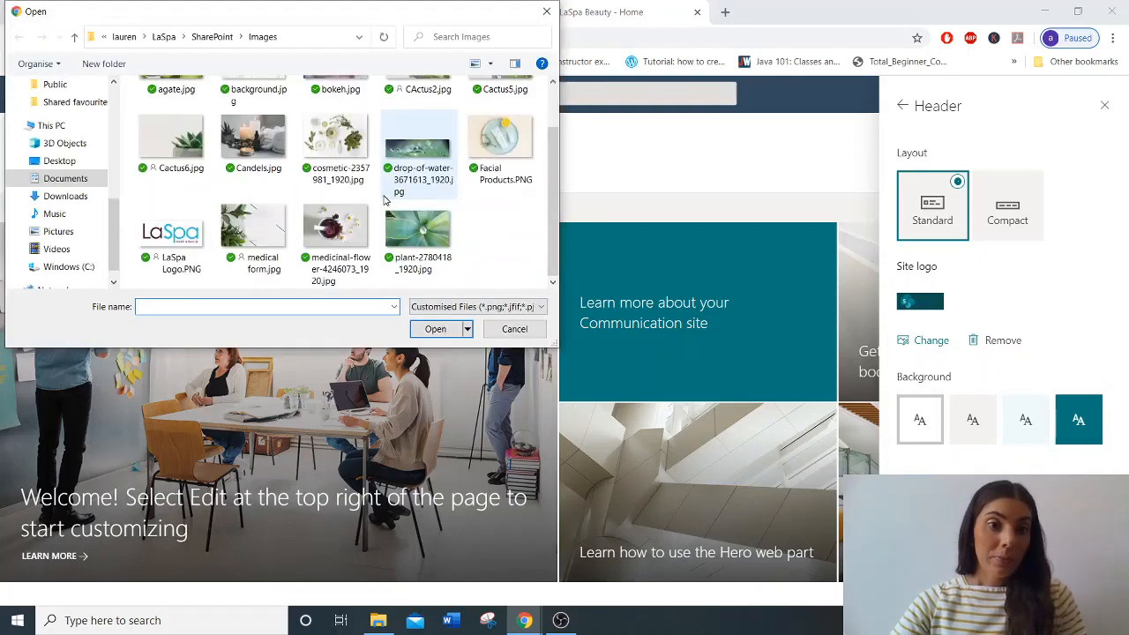
{"action": "left_click", "coordinate": [196, 253]}
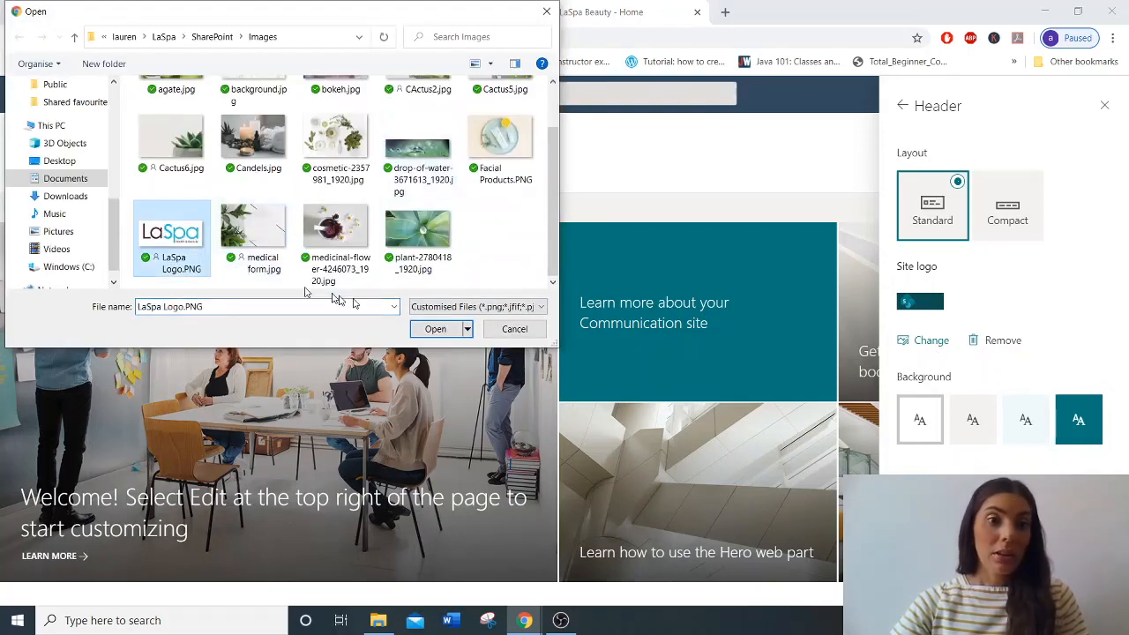
{"action": "left_click", "coordinate": [434, 329]}
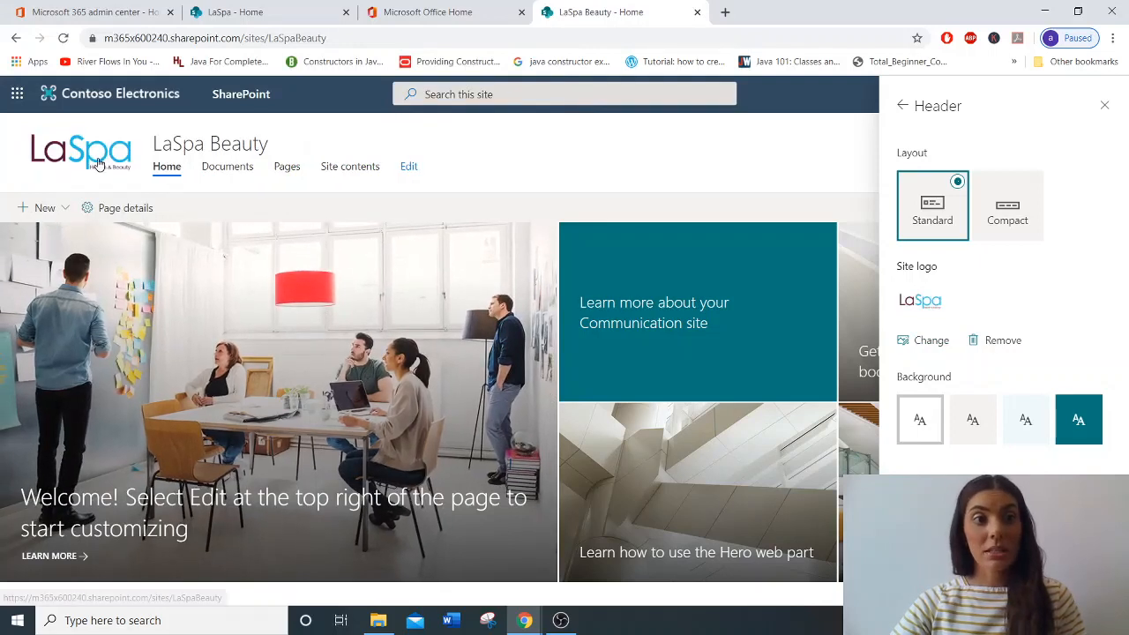
{"action": "left_click", "coordinate": [970, 423]}
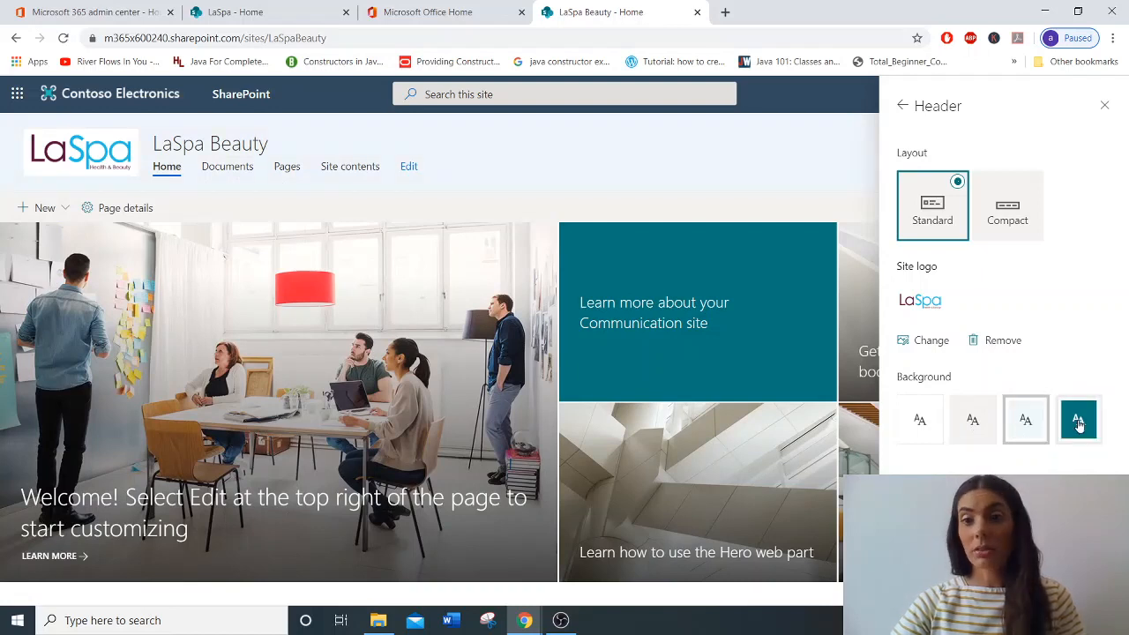
{"action": "left_click", "coordinate": [1078, 422]}
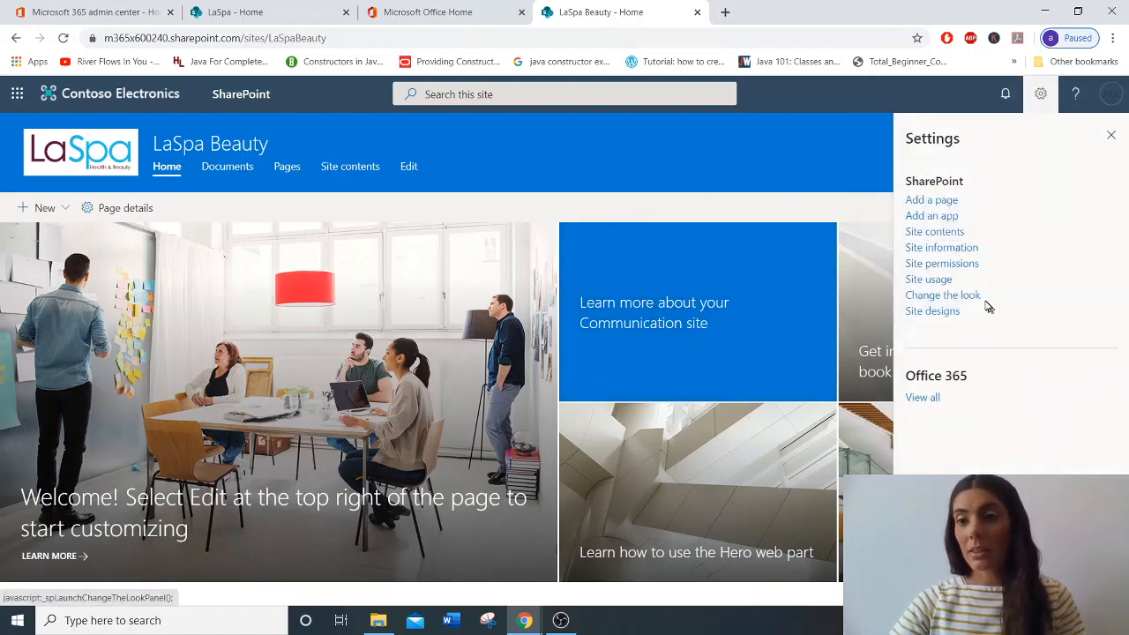
- Reapply the Teal theme to the site, save it and close the site settings
{"action": "left_click", "coordinate": [978, 303]}
{"action": "left_click", "coordinate": [978, 162]}
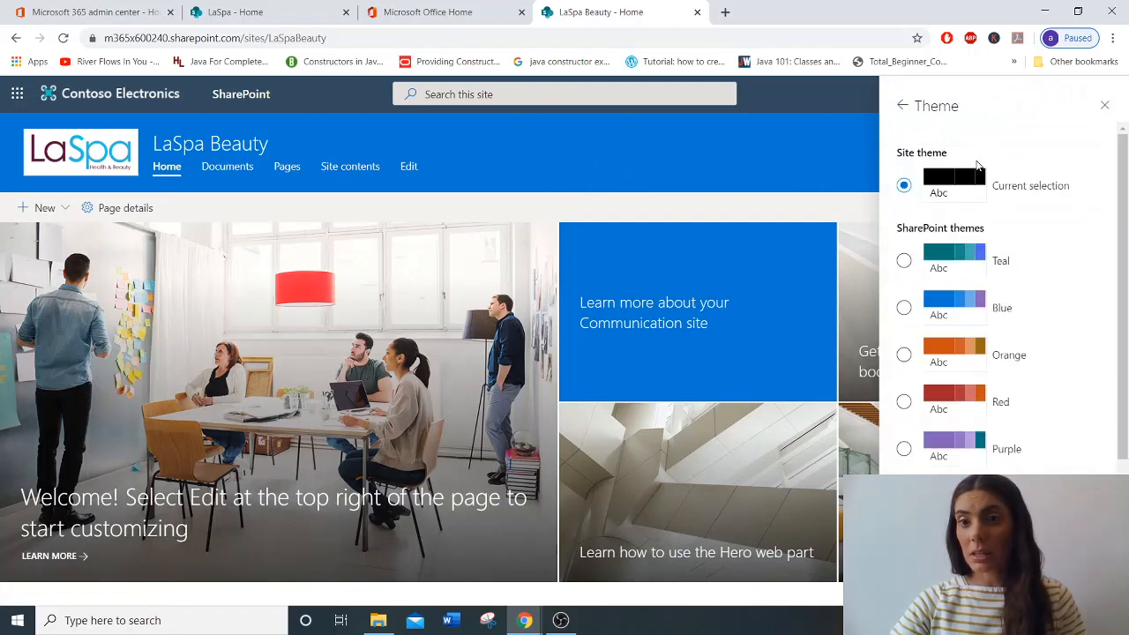
{"action": "left_click", "coordinate": [960, 269]}
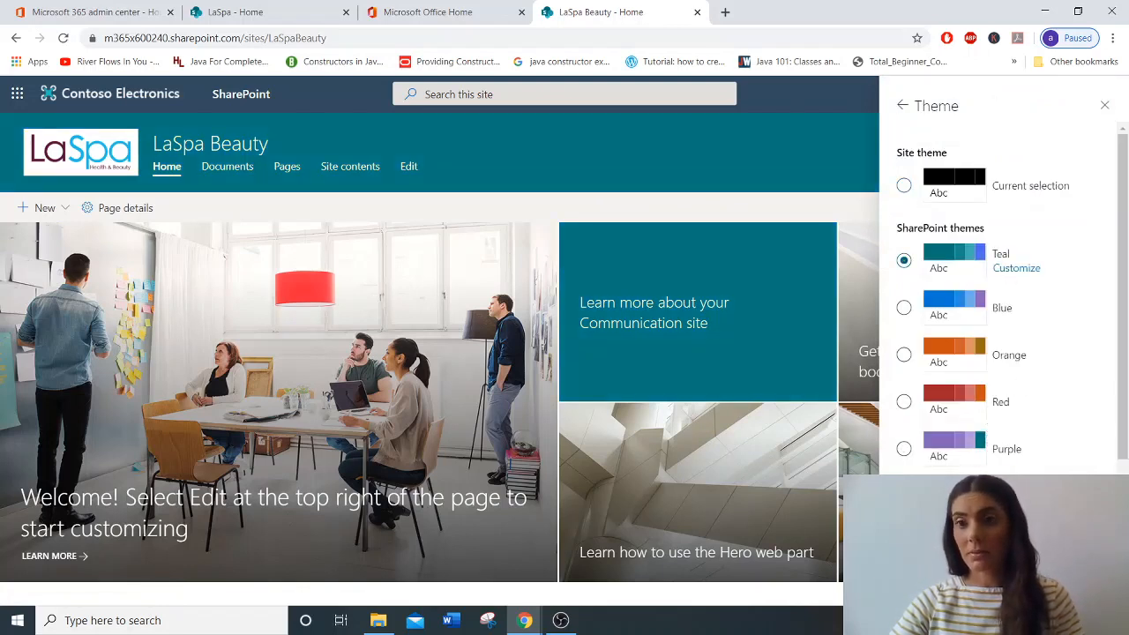
{"action": "left_click", "coordinate": [926, 583]}
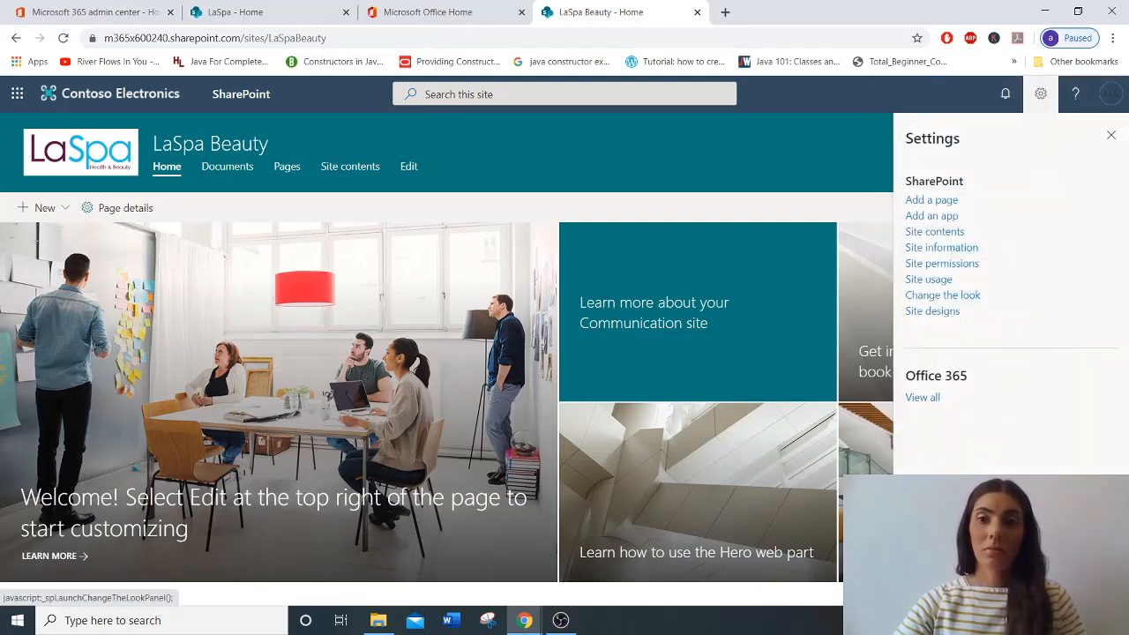
{"action": "left_click", "coordinate": [1111, 135]}
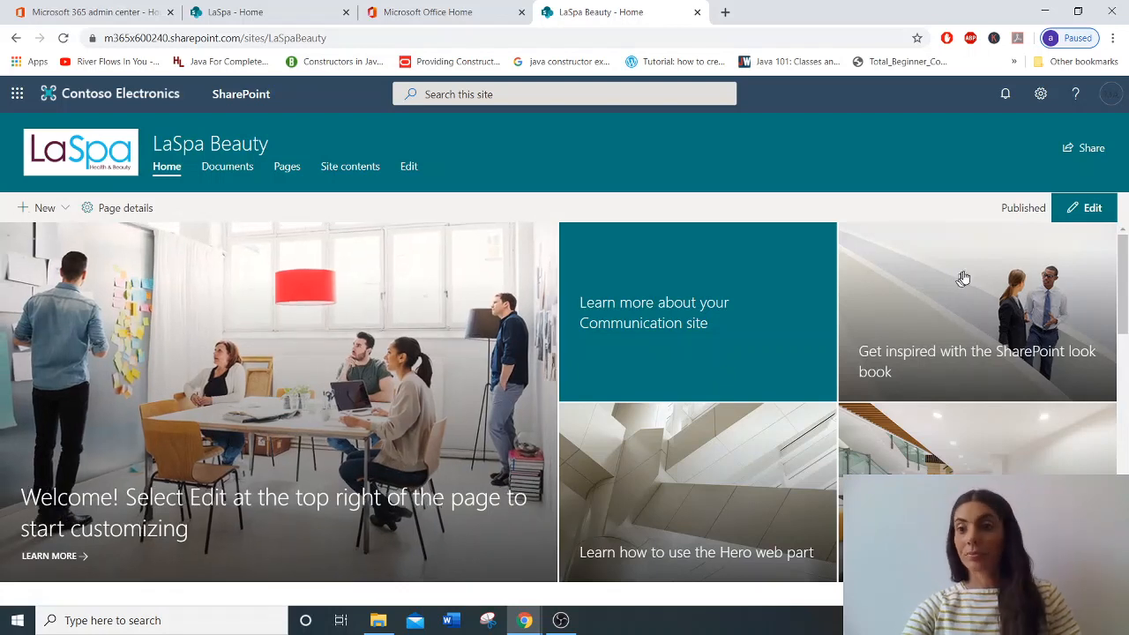
- Put the home page into edit mode and open the Hero web part's layout options
{"action": "left_click", "coordinate": [1086, 209]}
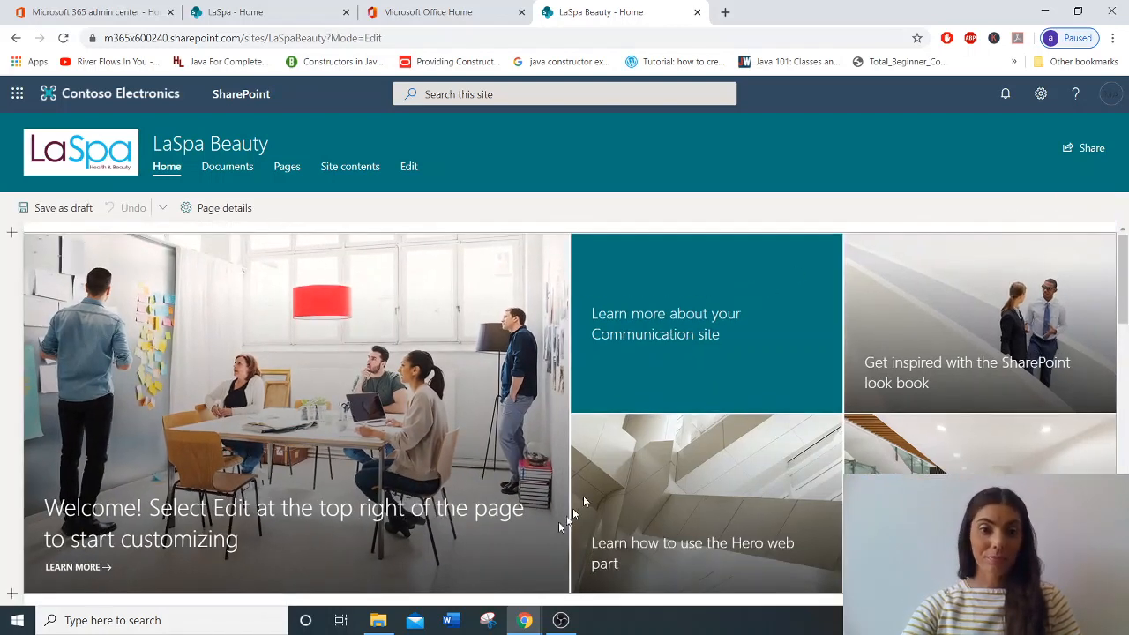
{"action": "left_click", "coordinate": [151, 364]}
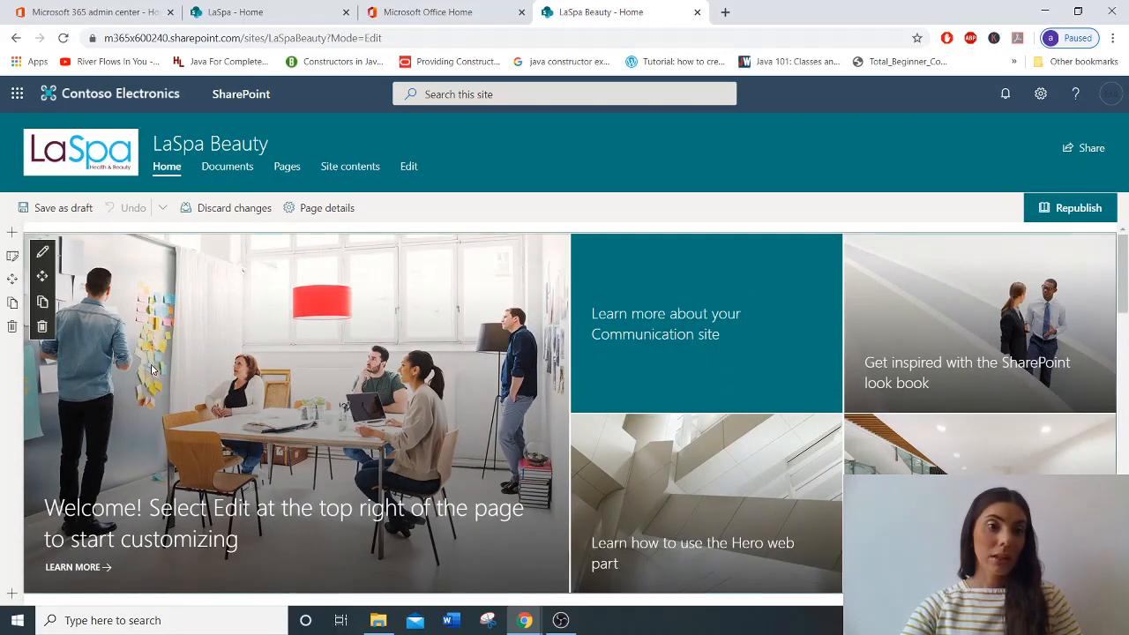
{"action": "left_click", "coordinate": [44, 254]}
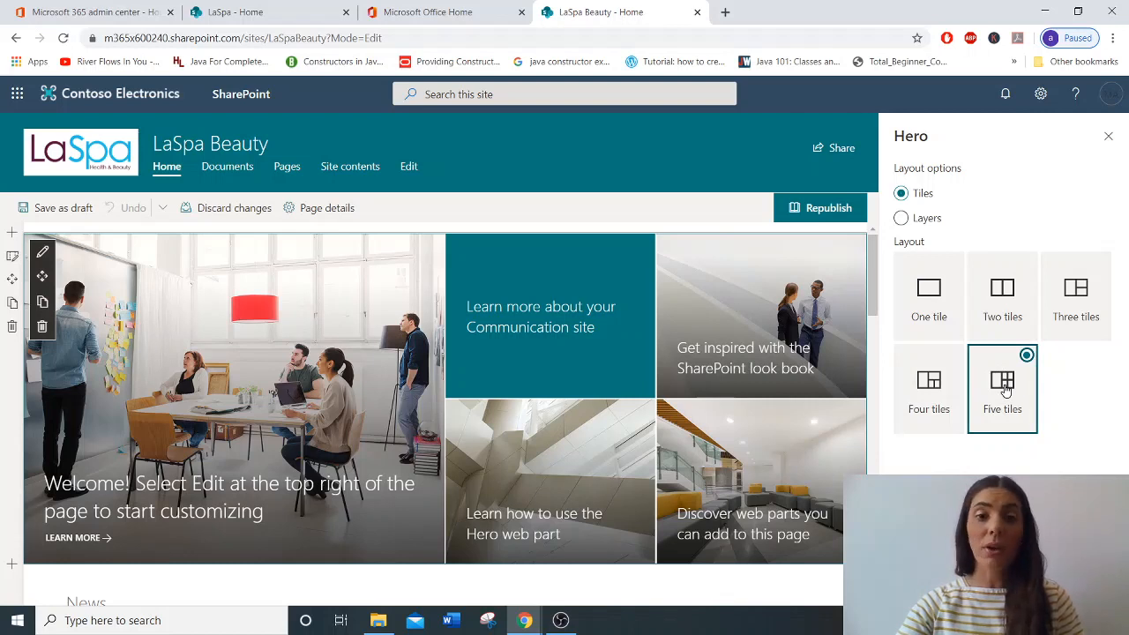
- Try the Hero's Layers layout with two and three layers, and return to Tiles with five tiles
{"action": "left_click", "coordinate": [902, 218]}
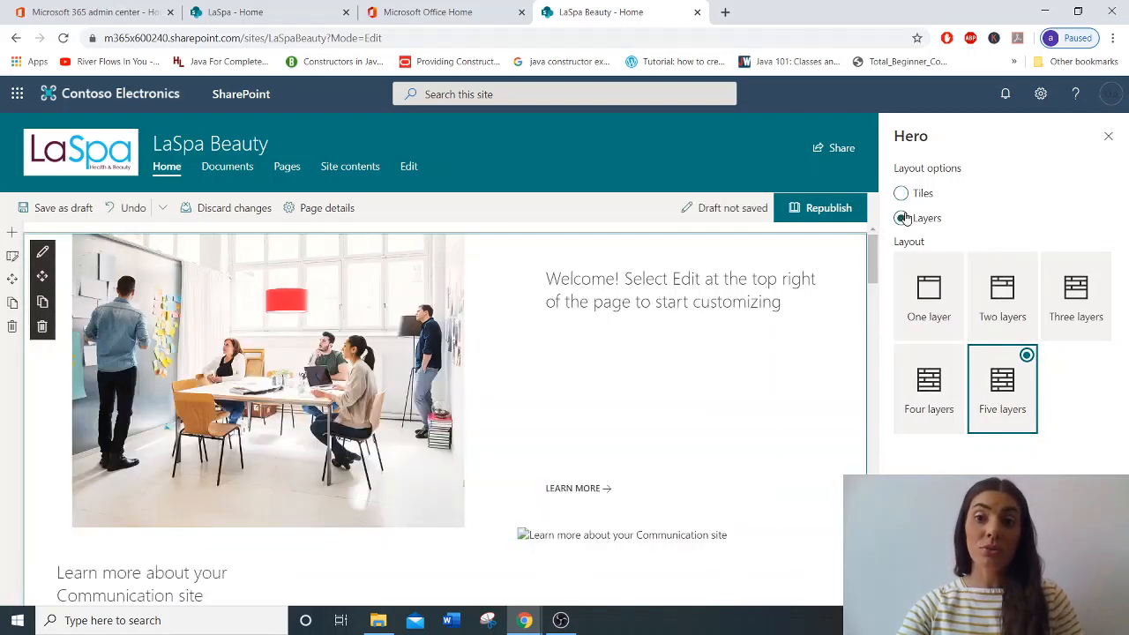
{"action": "left_click", "coordinate": [998, 300]}
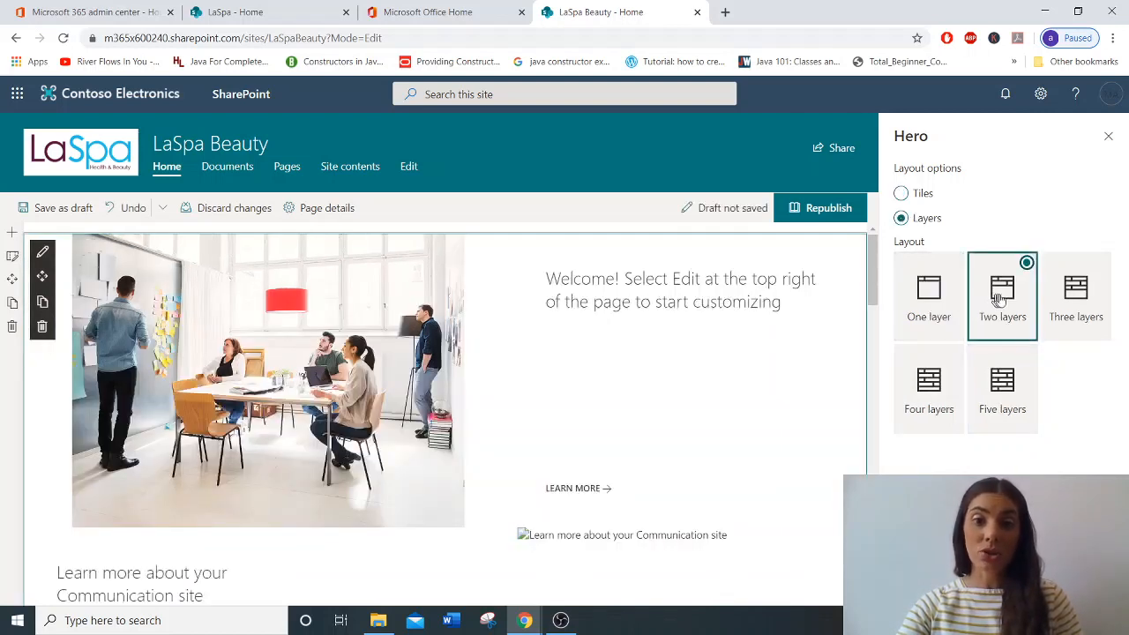
{"action": "left_click", "coordinate": [1063, 301]}
{"action": "mouse_move", "coordinate": [875, 288]}
{"action": "left_mouse_down"}
{"action": "mouse_move", "coordinate": [873, 388]}
{"action": "mouse_move", "coordinate": [869, 267]}
{"action": "left_mouse_up"}
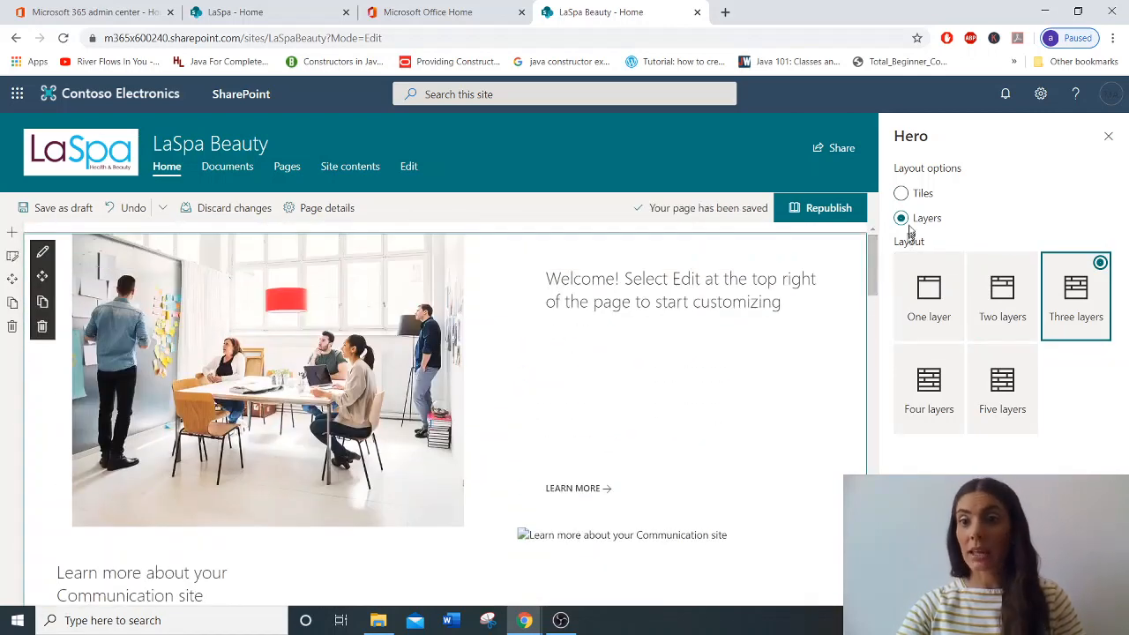
{"action": "left_click", "coordinate": [903, 196]}
{"action": "left_click", "coordinate": [1010, 401]}
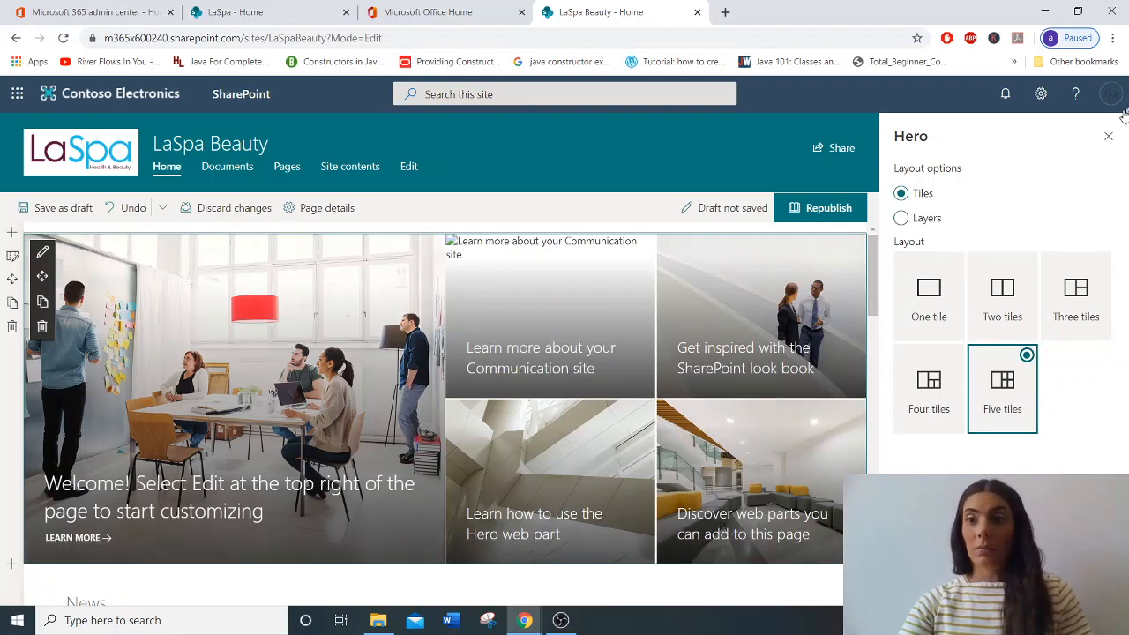
{"action": "left_click", "coordinate": [1107, 134]}
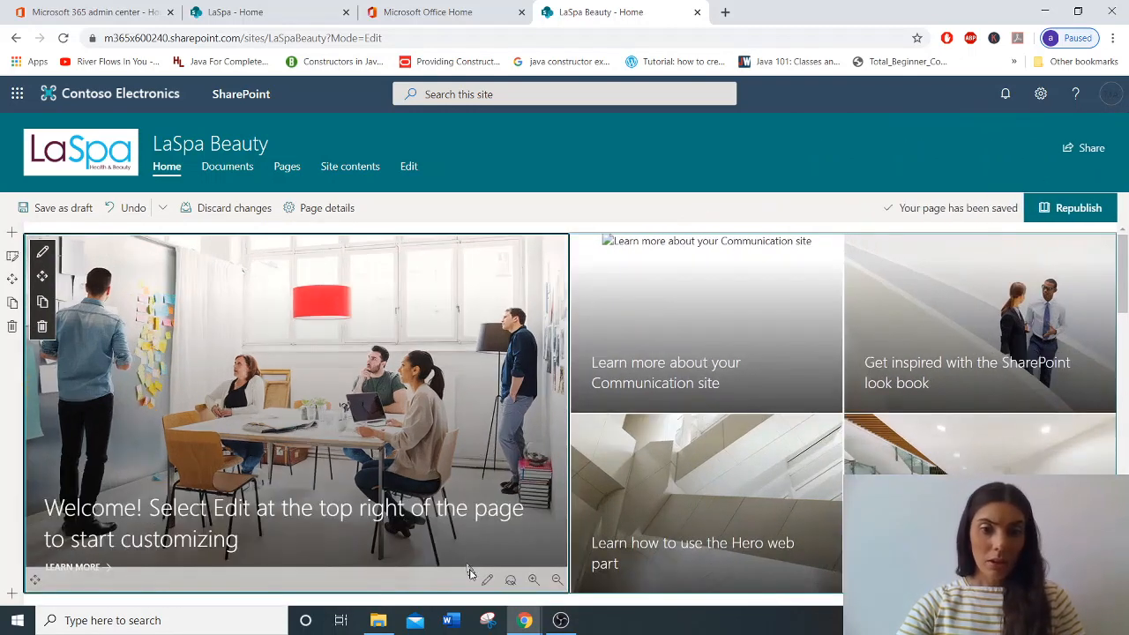
- Open the details of the Hero's large Welcome tile and expand its background image options
{"action": "left_click", "coordinate": [486, 582]}
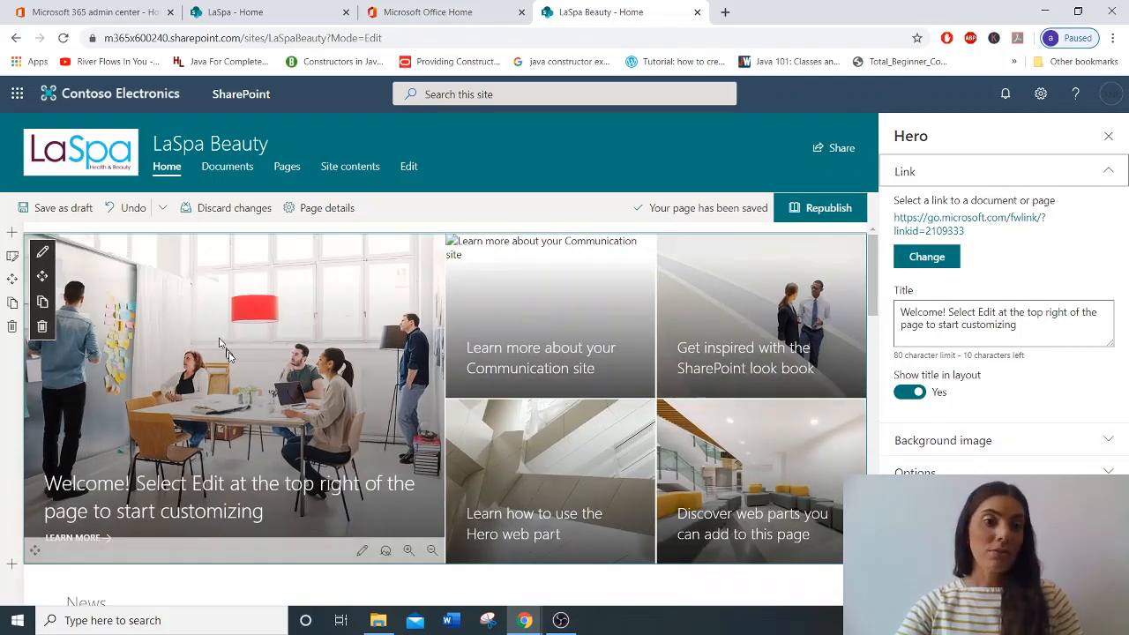
{"action": "left_click", "coordinate": [976, 446]}
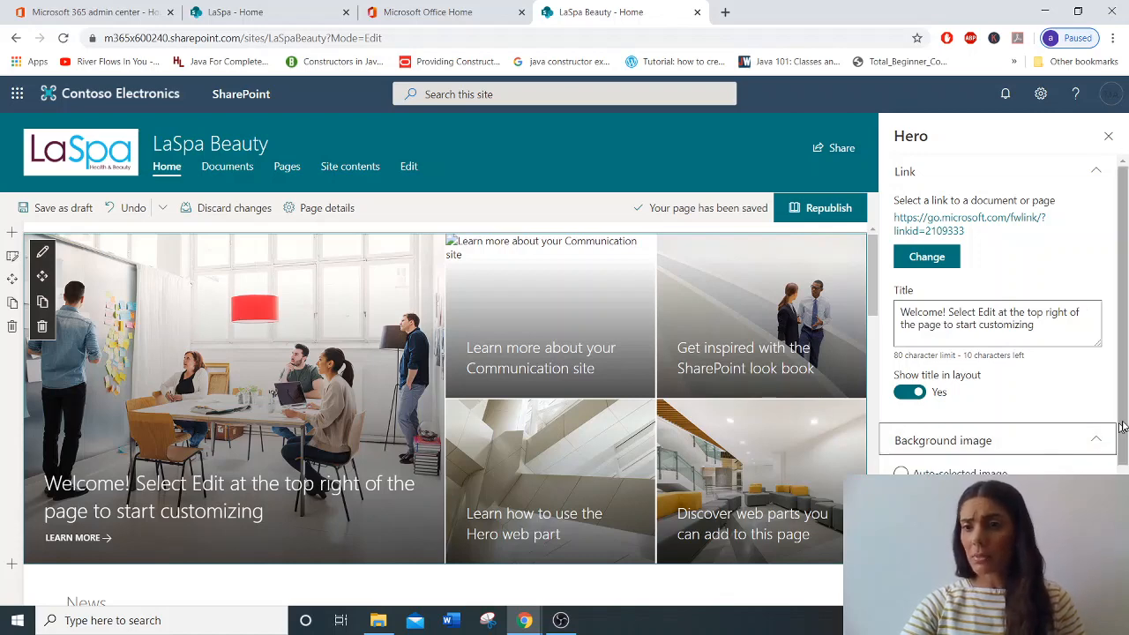
{"action": "scroll", "coordinate": [1123, 425], "scroll_direction": "down", "scroll_amount": 3}
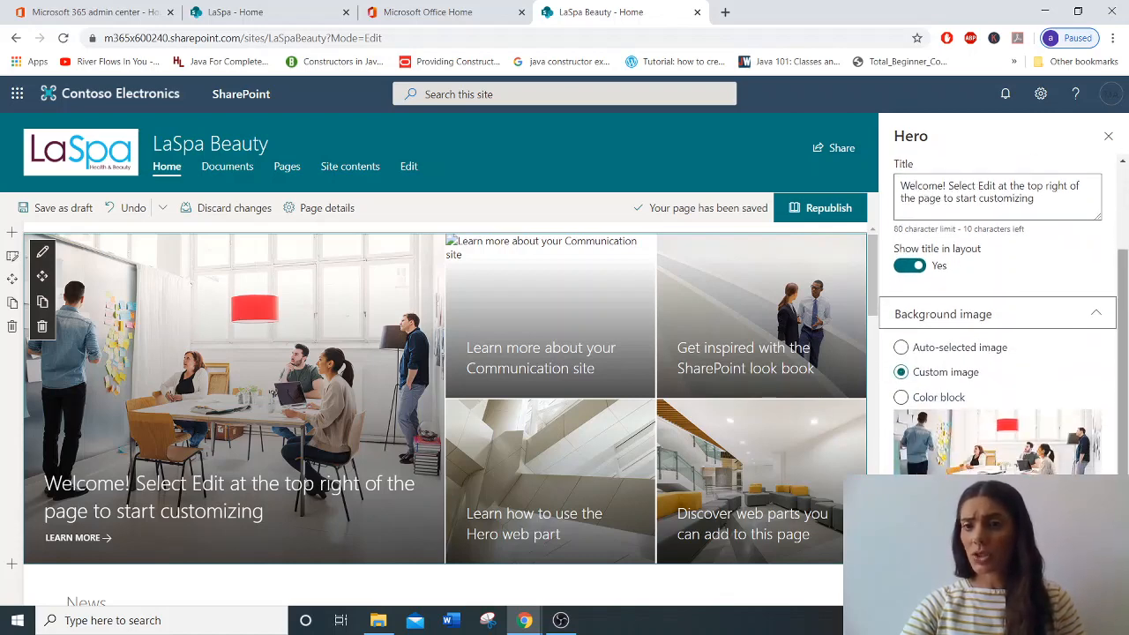
- Try the Color block and Auto-selected image backgrounds on the Welcome tile, and return to Custom image
{"action": "left_click", "coordinate": [918, 397]}
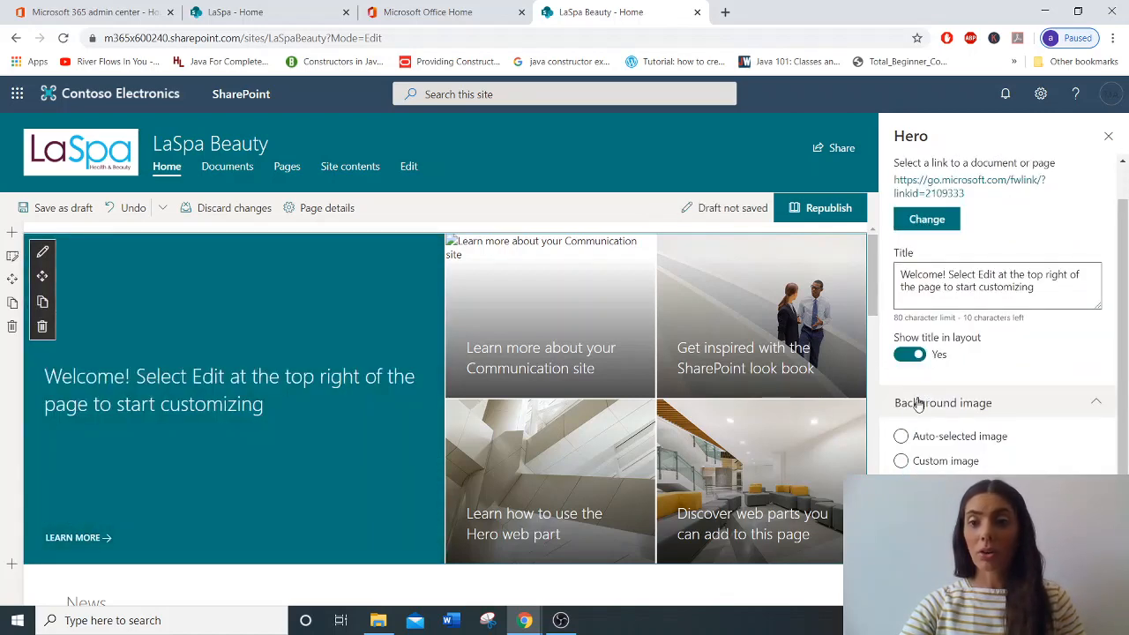
{"action": "left_click", "coordinate": [919, 435]}
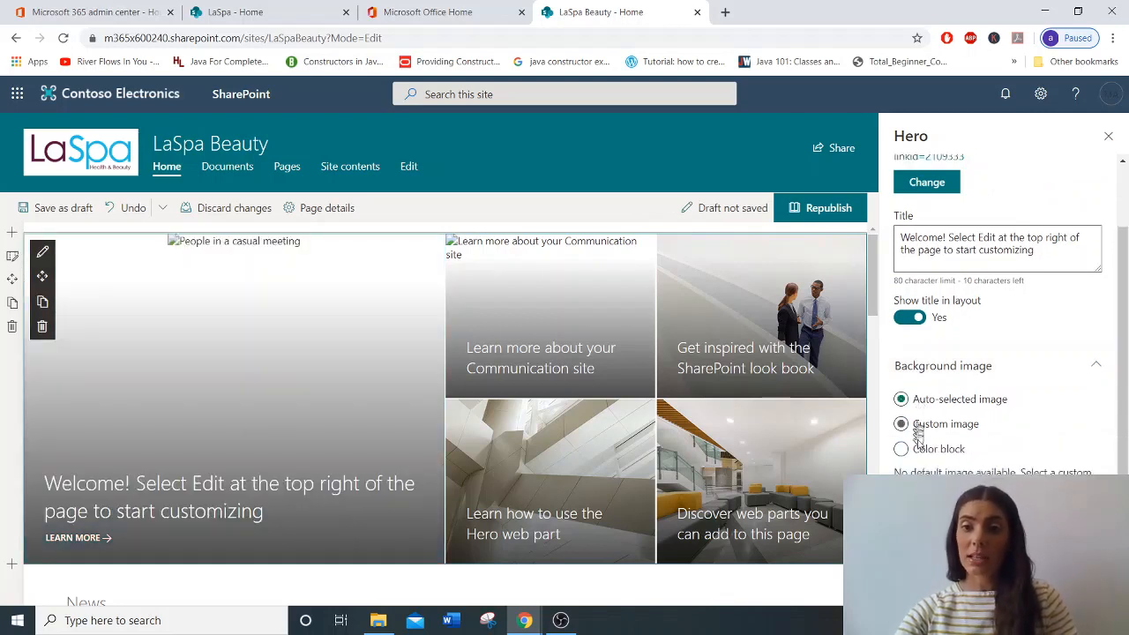
{"action": "left_click", "coordinate": [923, 424]}
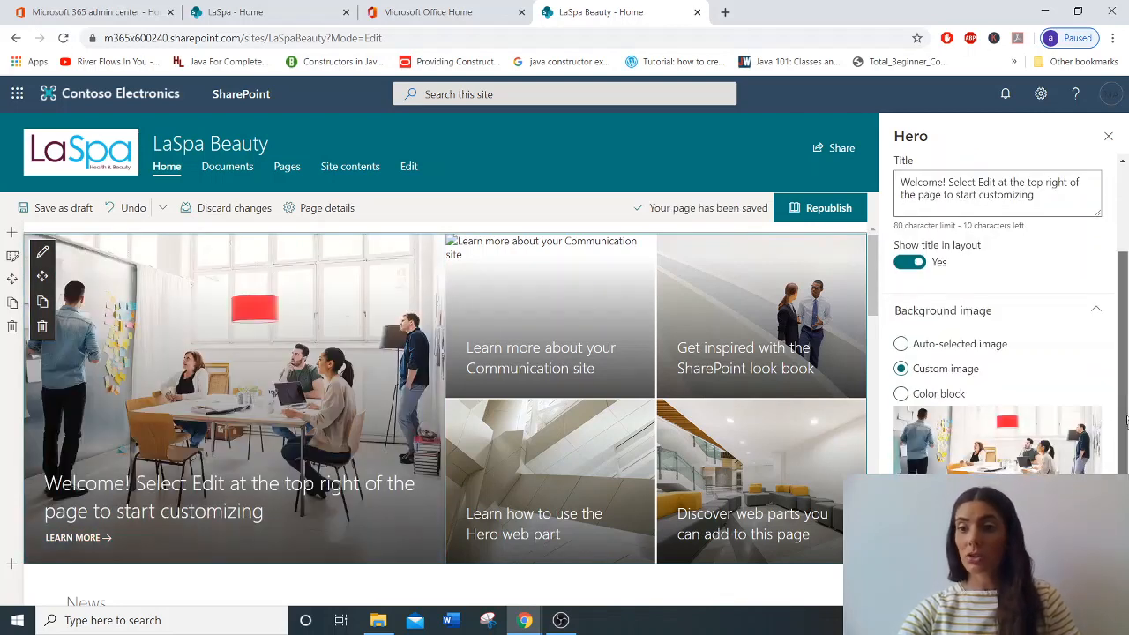
- Start changing the Welcome tile's custom image and browse to the site's Site Assets library
{"action": "scroll", "coordinate": [1116, 418], "scroll_direction": "down", "scroll_amount": 1}
{"action": "left_click", "coordinate": [926, 475]}
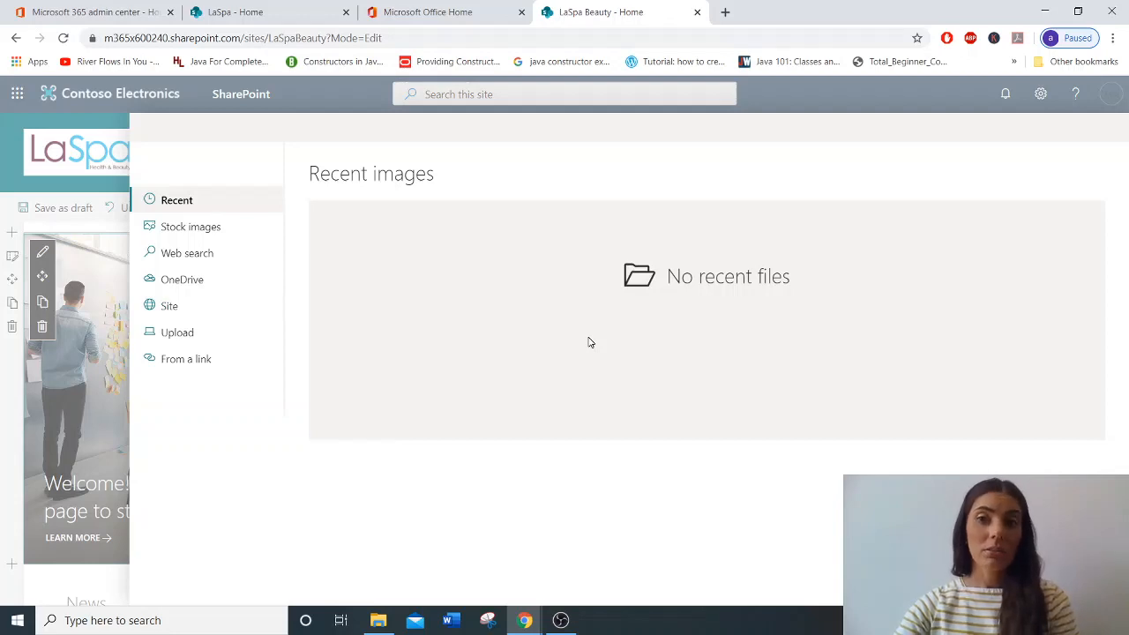
{"action": "left_click", "coordinate": [168, 307]}
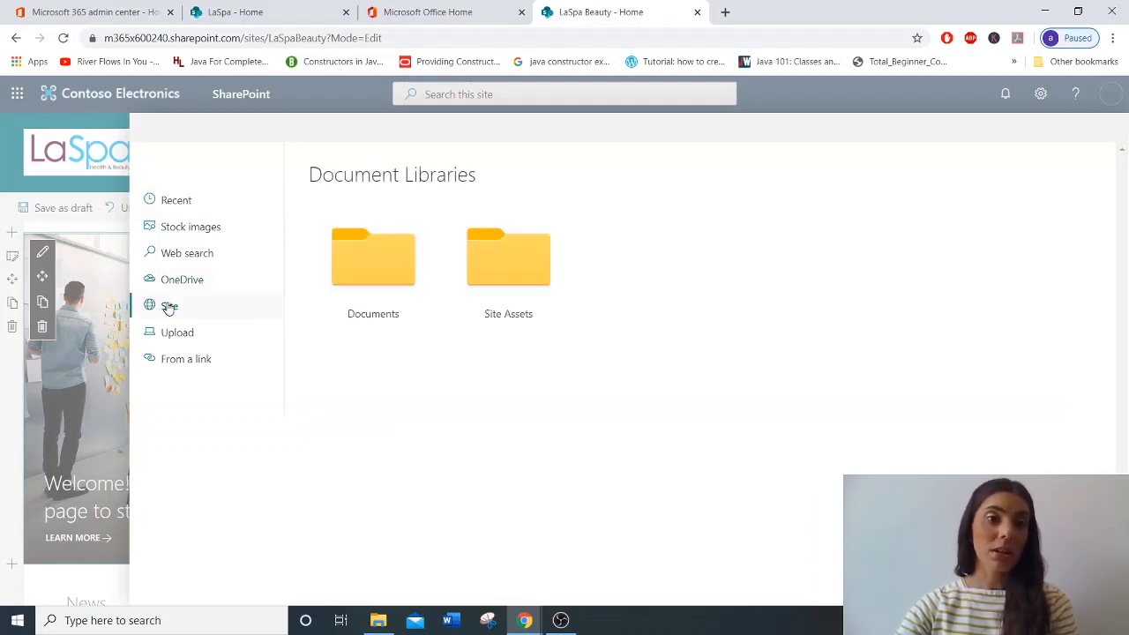
{"action": "left_click", "coordinate": [495, 279]}
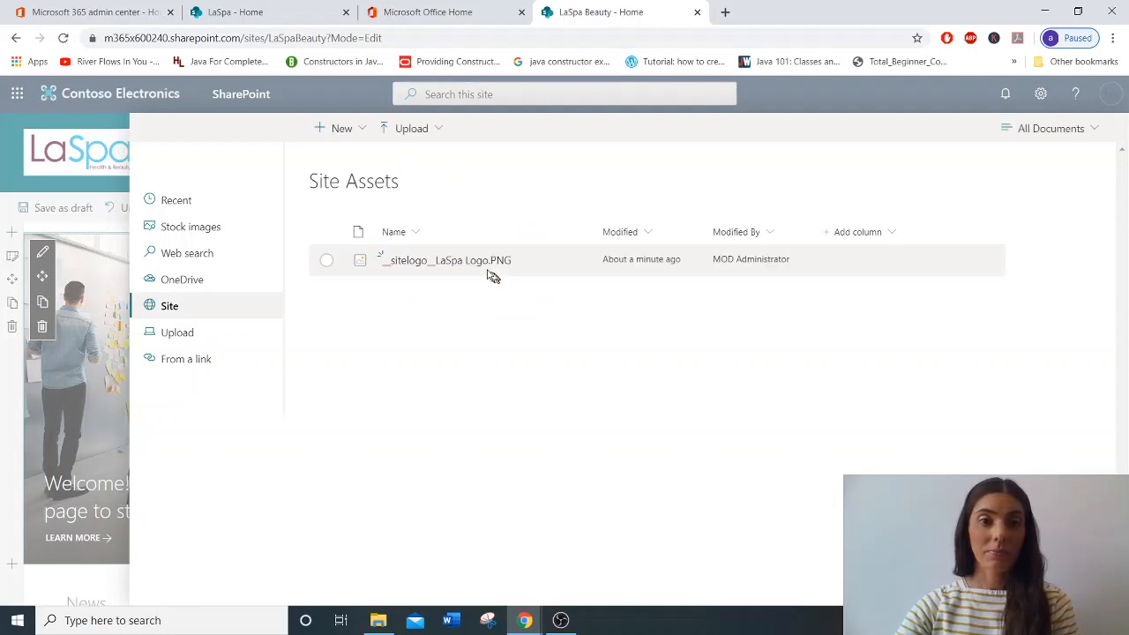
- Create a folder named Images in the Site Assets library and open it
{"action": "left_click", "coordinate": [342, 128]}
{"action": "left_click", "coordinate": [347, 156]}
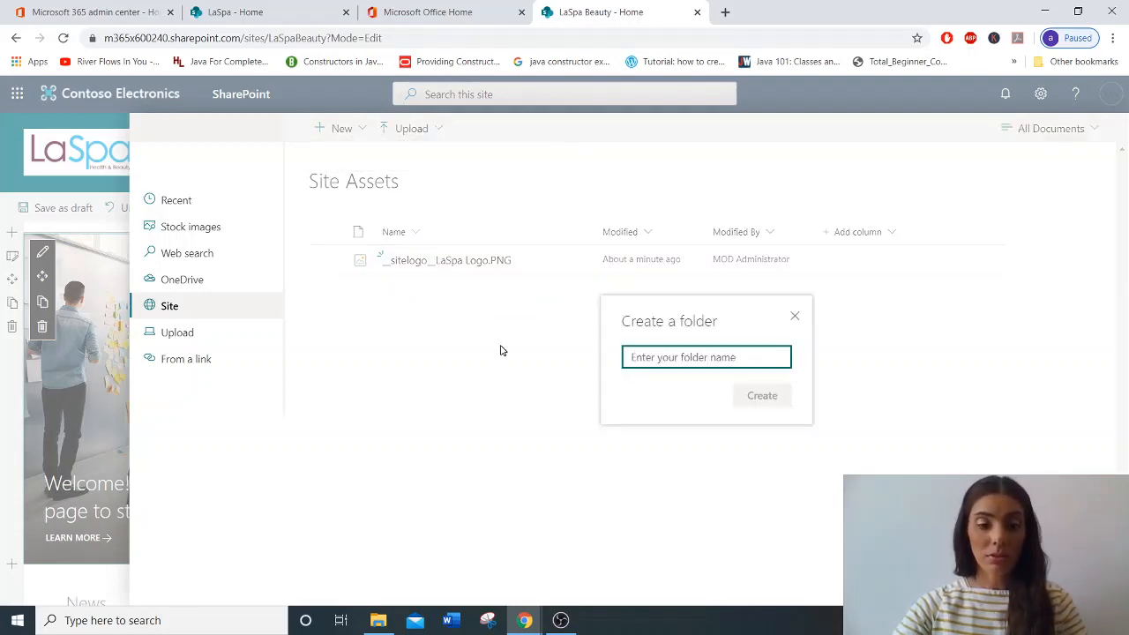
{"action": "type", "text": "Images"}
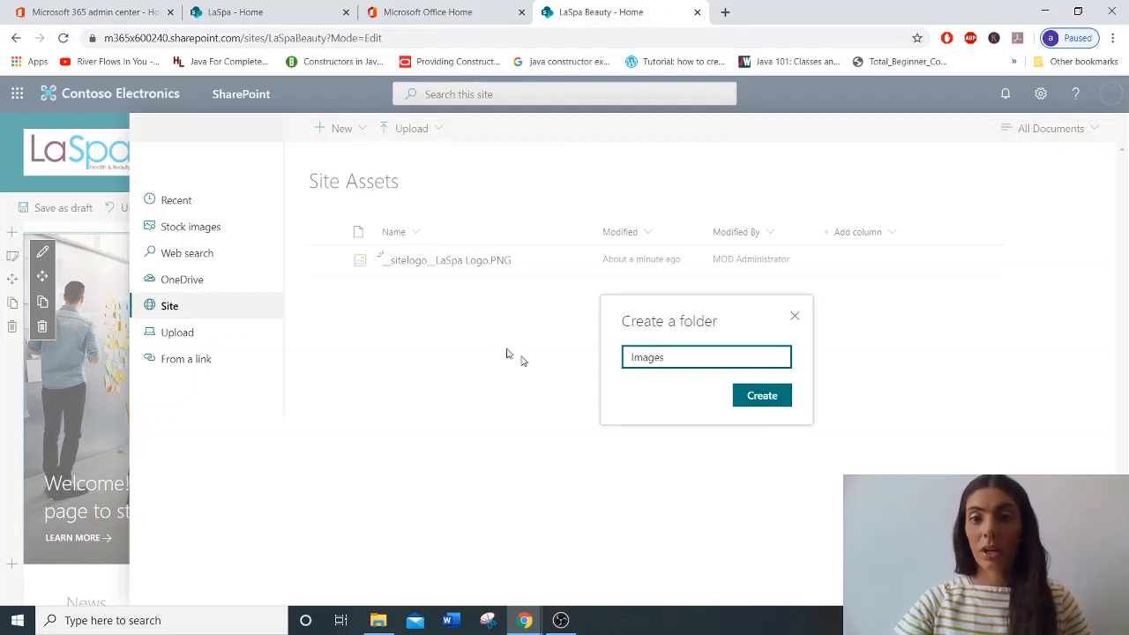
{"action": "left_click", "coordinate": [764, 398]}
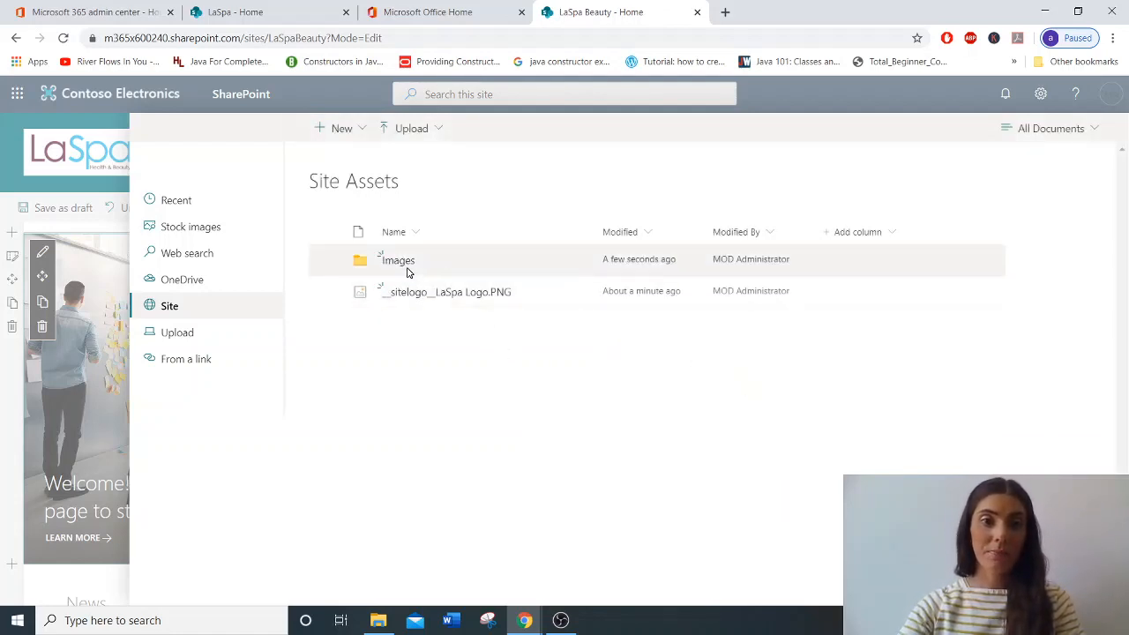
{"action": "left_click", "coordinate": [408, 270]}
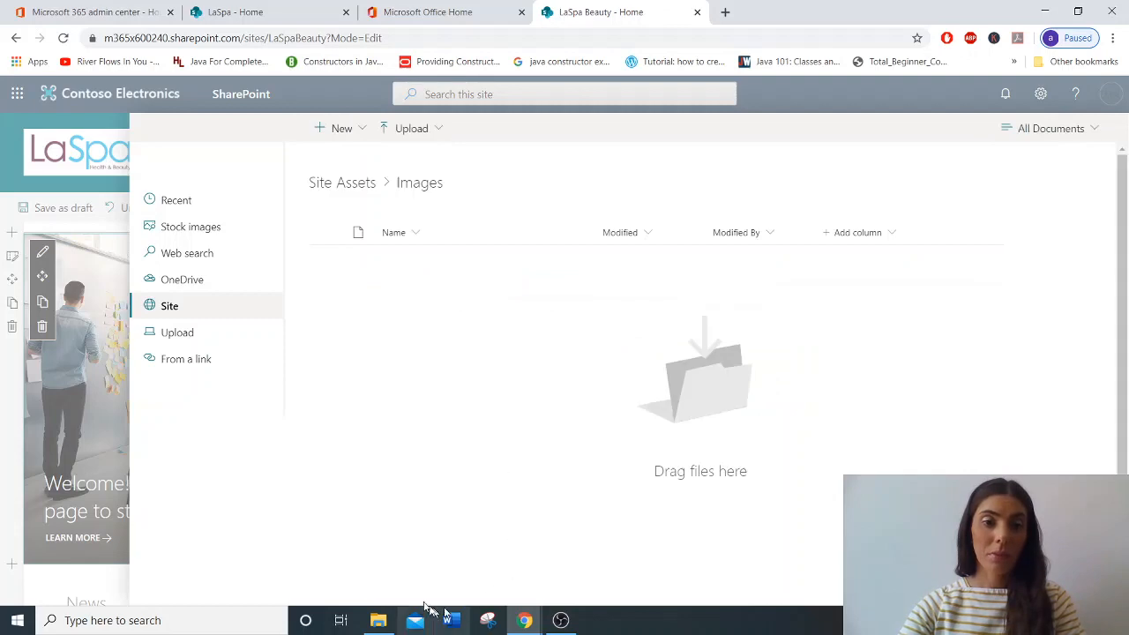
- Upload all 14 pictures from the local LaSpa SharePoint Images folder into the Images folder in Site Assets
{"action": "left_click", "coordinate": [378, 621]}
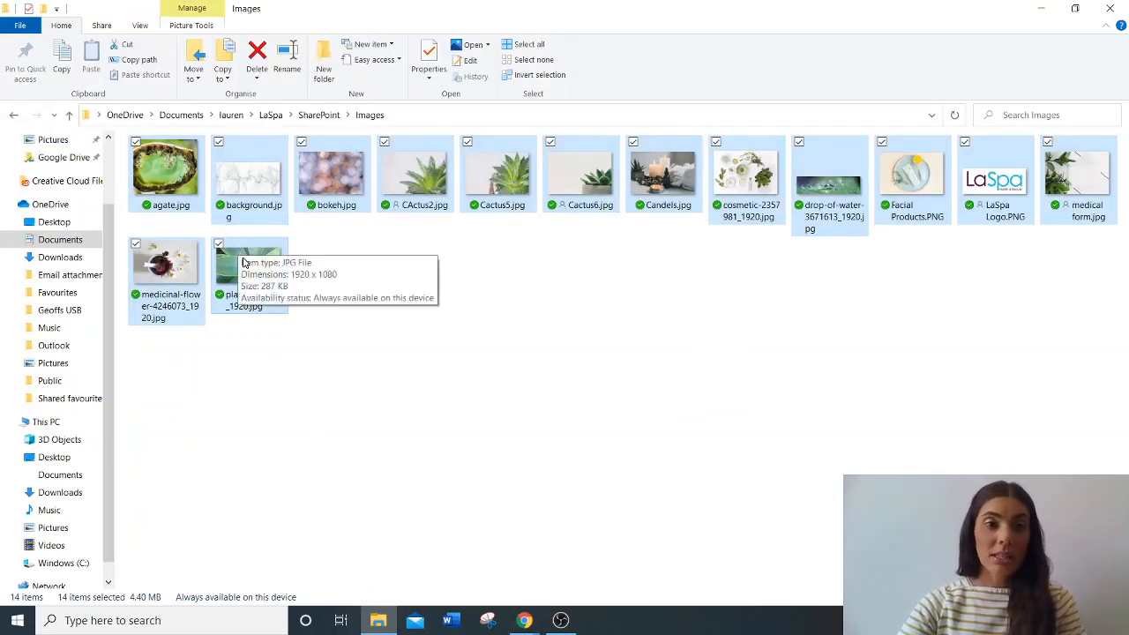
{"action": "left_click_drag", "start_coordinate": [234, 262], "coordinate": [490, 579]}
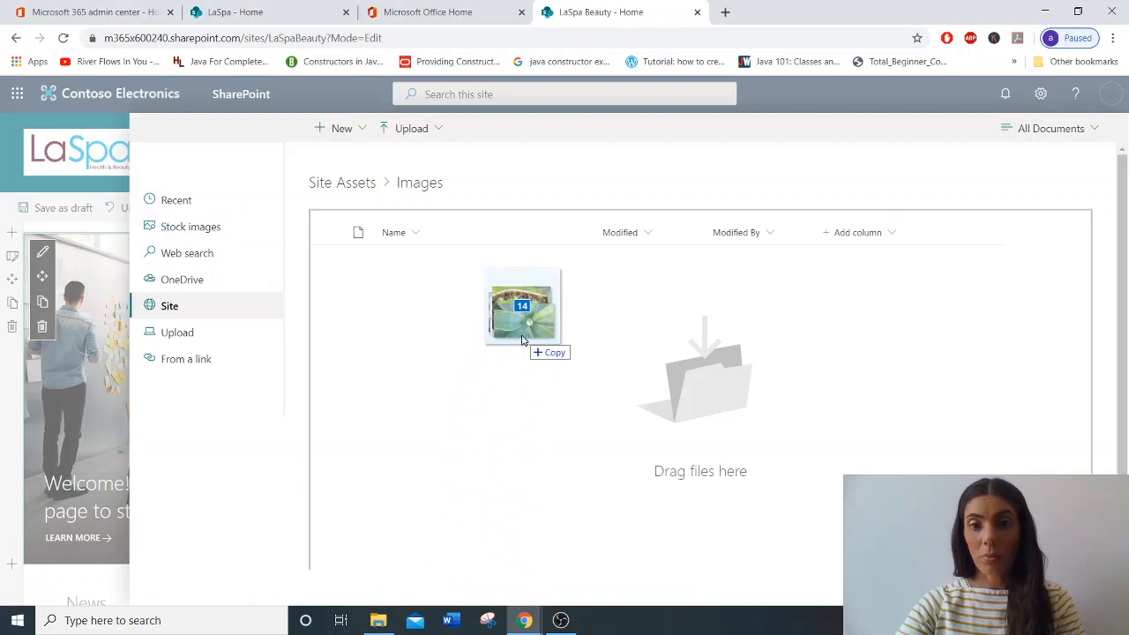
{"action": "left_click_drag", "start_coordinate": [521, 339], "coordinate": [521, 340]}
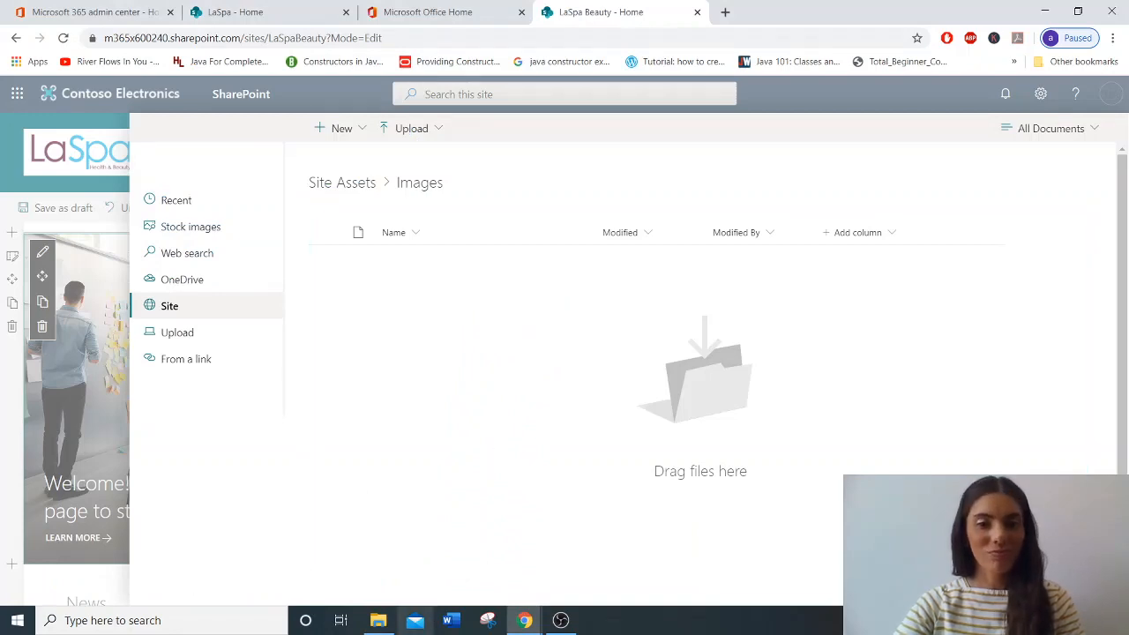
{"action": "left_click", "coordinate": [377, 620]}
{"action": "left_click_drag", "start_coordinate": [242, 264], "coordinate": [512, 331]}
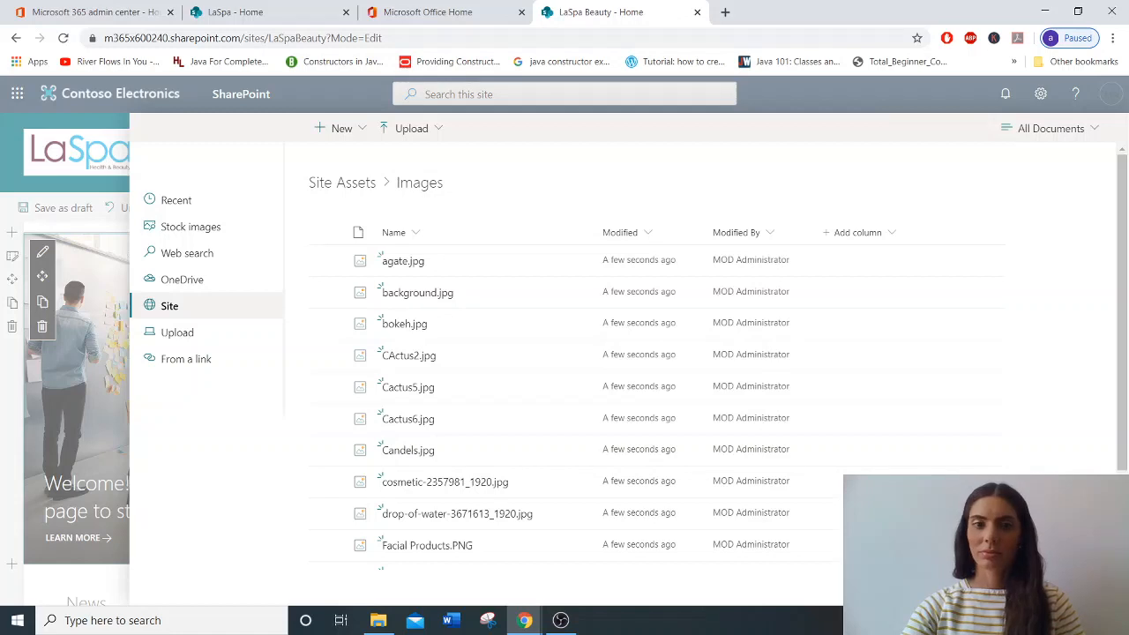
- Show the Images folder as tiles and set plant-2780418_1920.jpg as the Welcome tile's background image
{"action": "left_click", "coordinate": [1084, 131]}
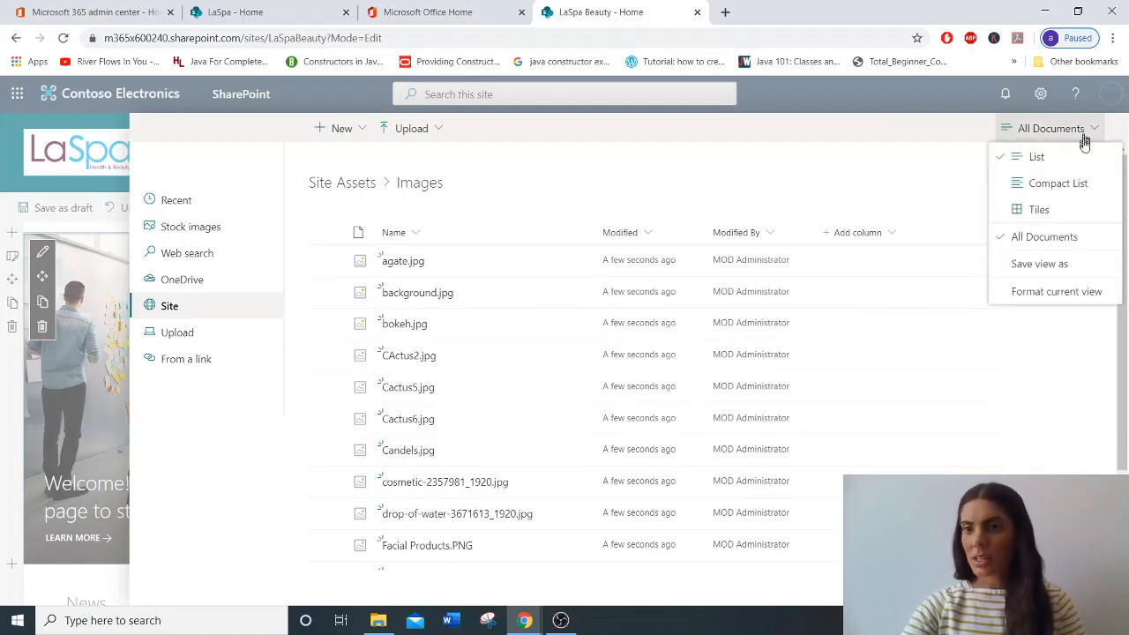
{"action": "left_click", "coordinate": [1039, 210]}
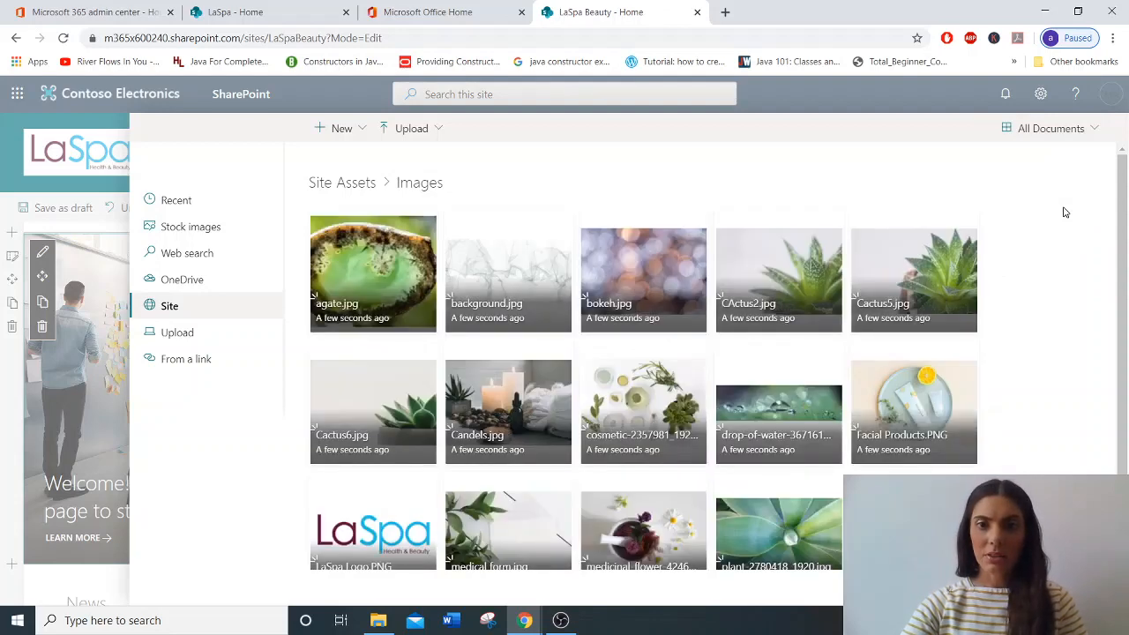
{"action": "left_click", "coordinate": [791, 563]}
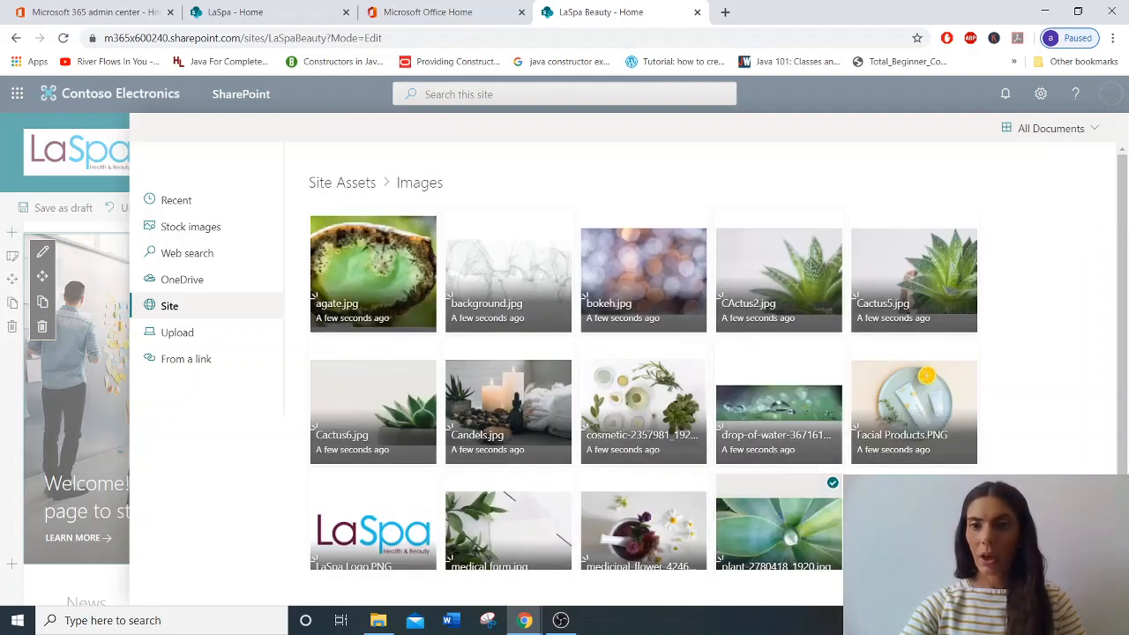
{"action": "left_click", "coordinate": [995, 587]}
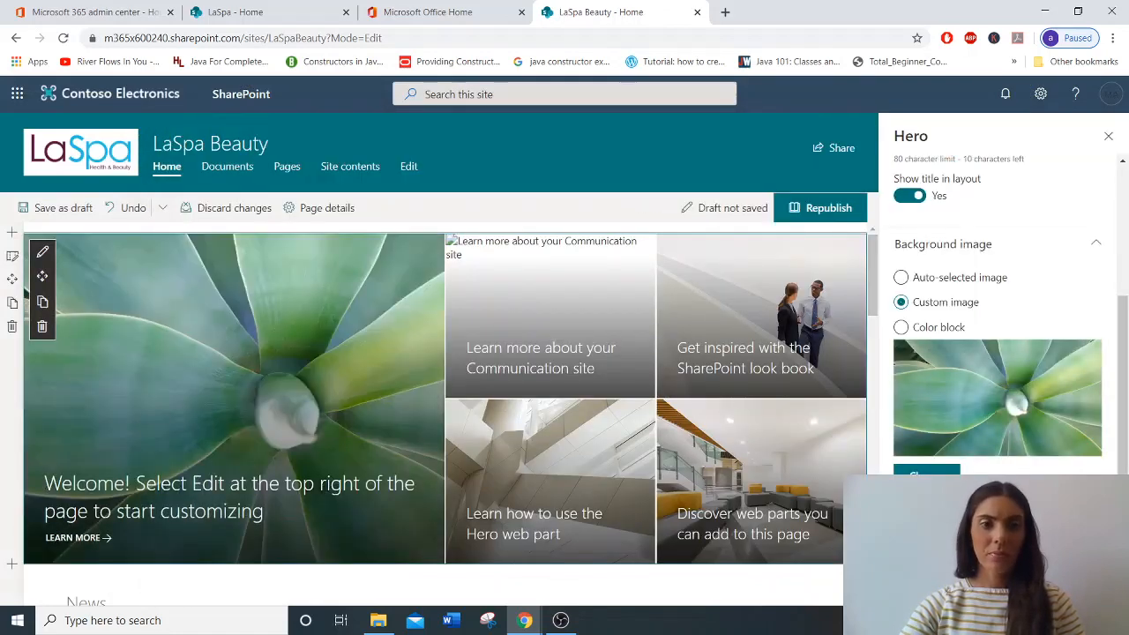
- Replace the Welcome tile's title with Client Contact Details
{"action": "left_click_drag", "start_coordinate": [1123, 332], "coordinate": [1125, 166]}
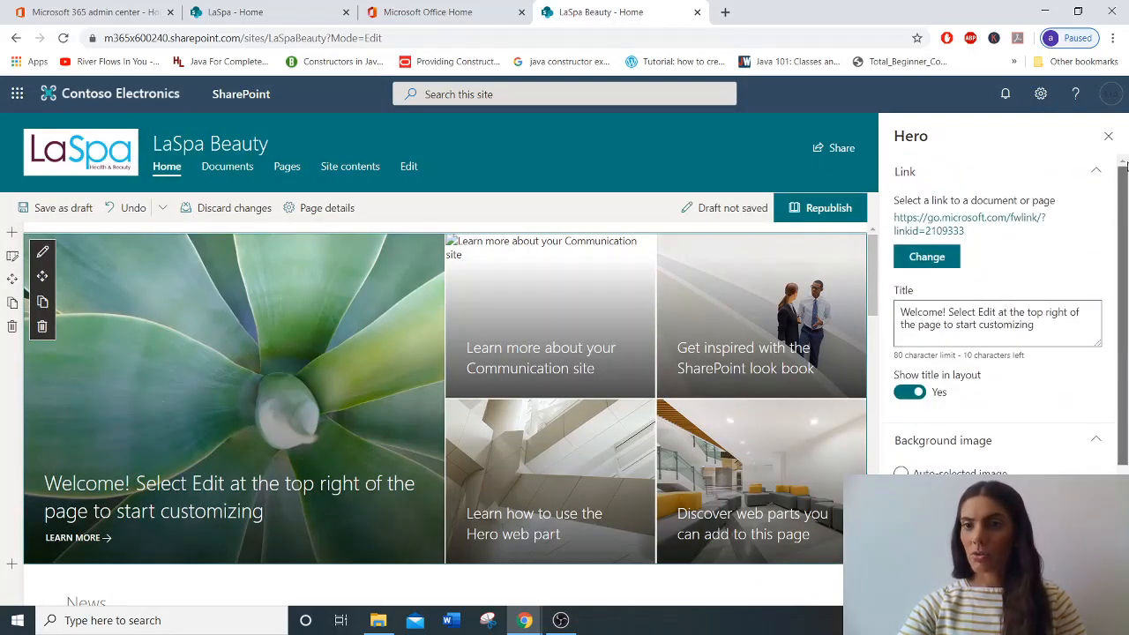
{"action": "left_click_drag", "start_coordinate": [1045, 331], "coordinate": [882, 318]}
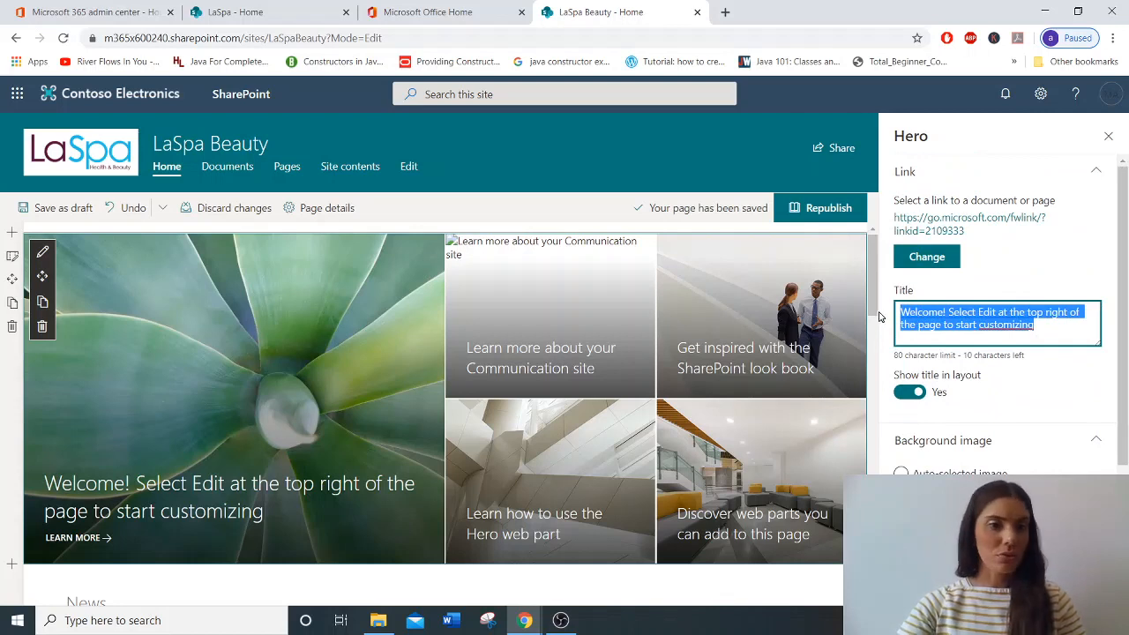
{"action": "key", "text": "BackSpace"}
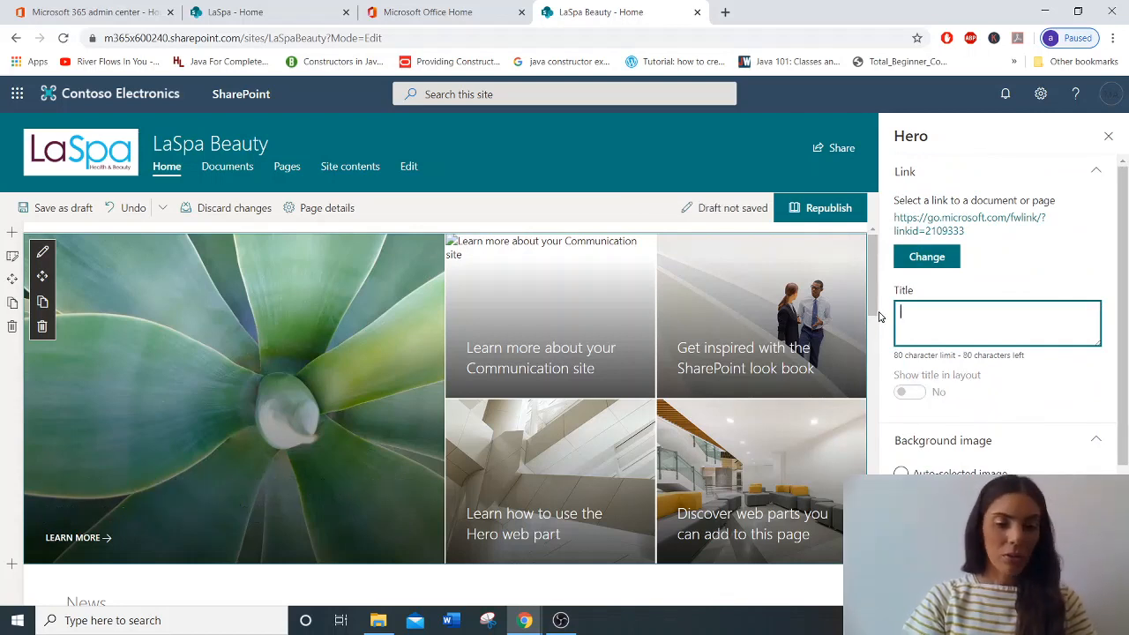
{"action": "type", "text": "Client Co"}
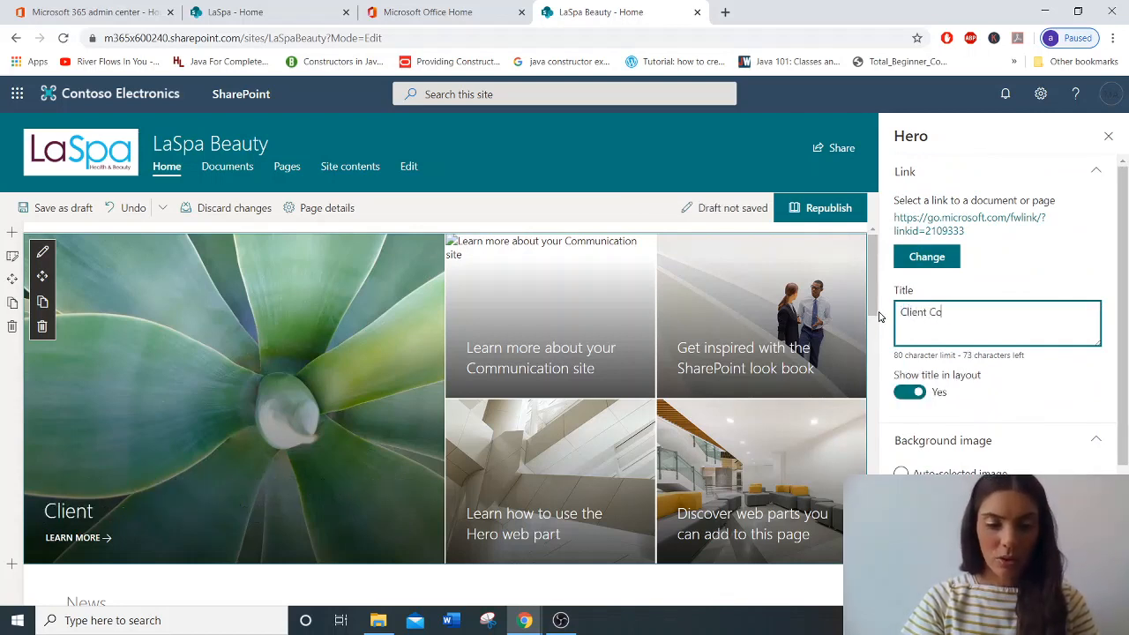
{"action": "type", "text": "ntact Detai"}
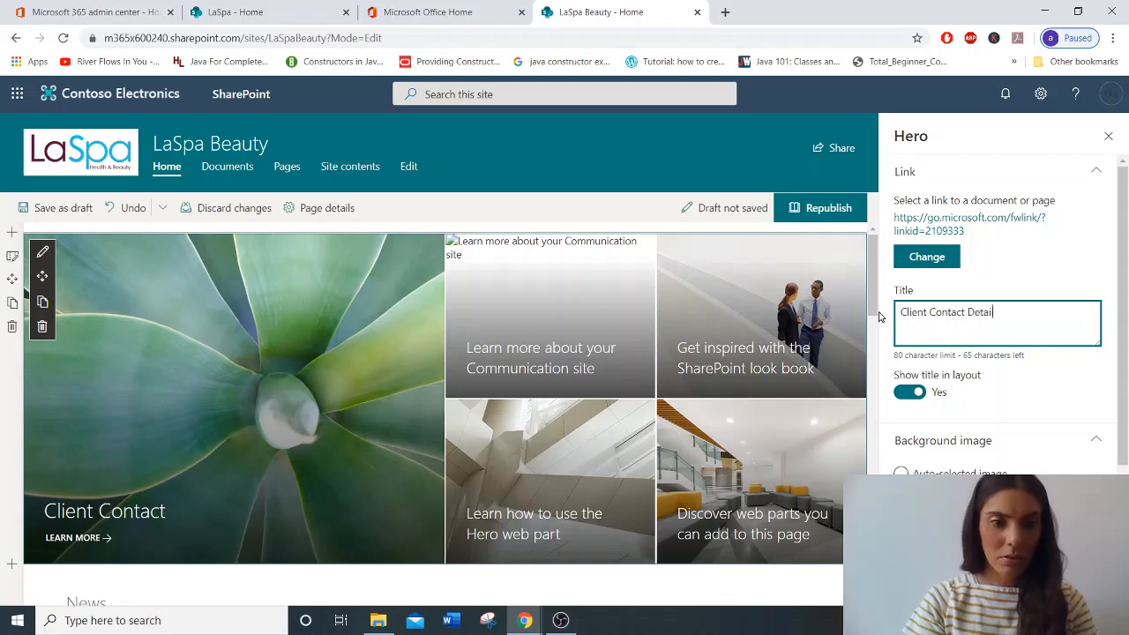
{"action": "type", "text": "ls"}
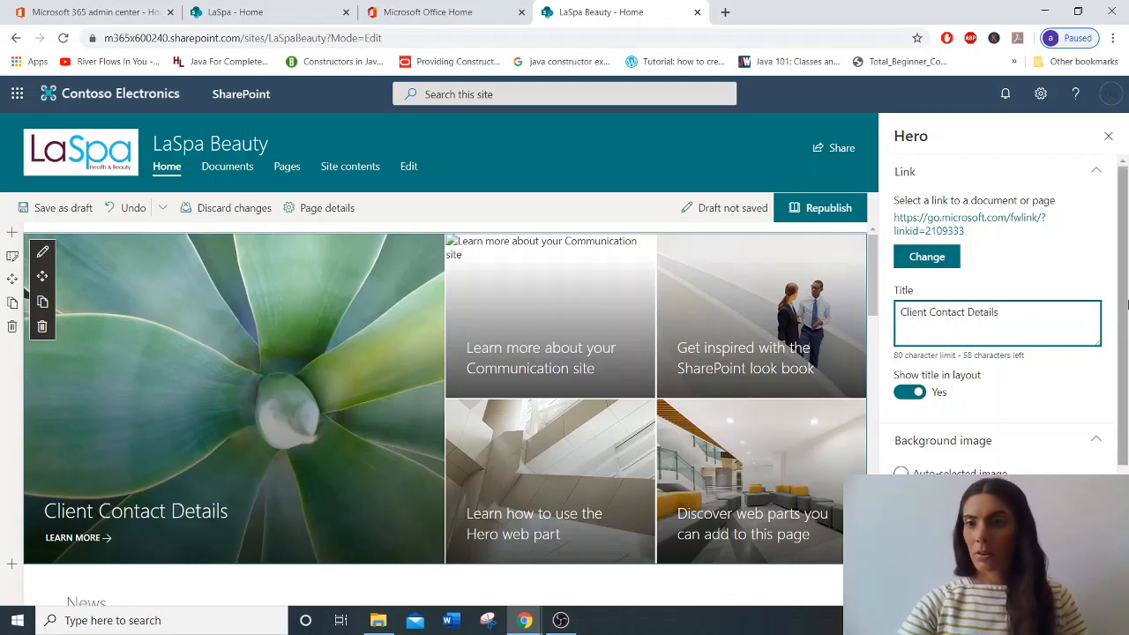
- Turn off the call to action link on the Client Contact Details tile
{"action": "scroll", "coordinate": [932, 319], "scroll_direction": "down", "scroll_amount": 5}
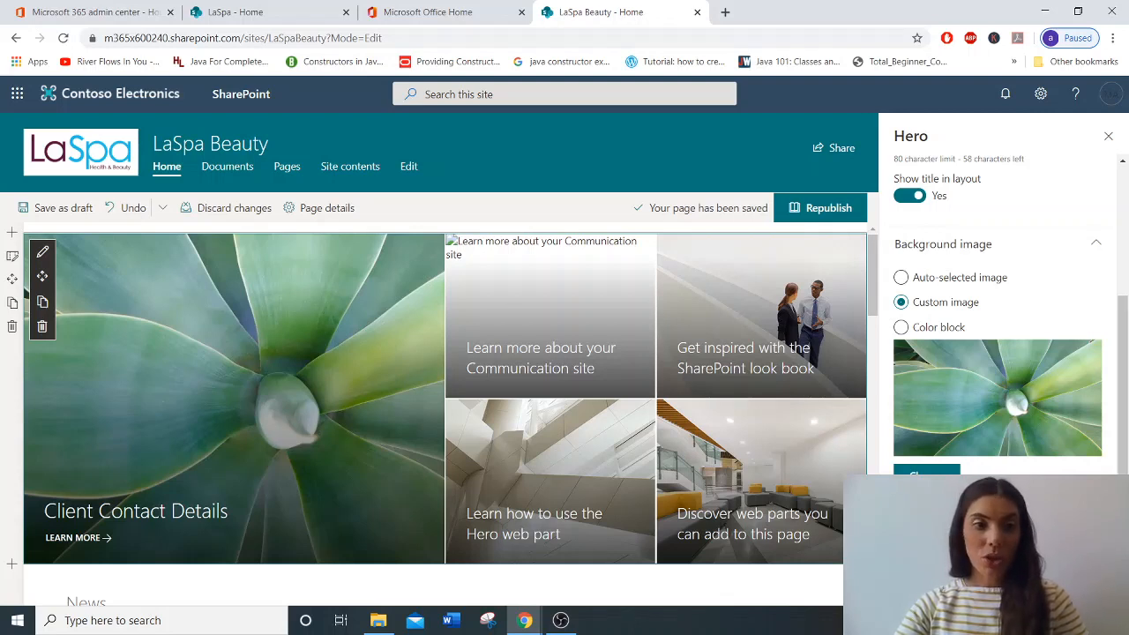
{"action": "scroll", "coordinate": [1006, 315], "scroll_direction": "down", "scroll_amount": 2}
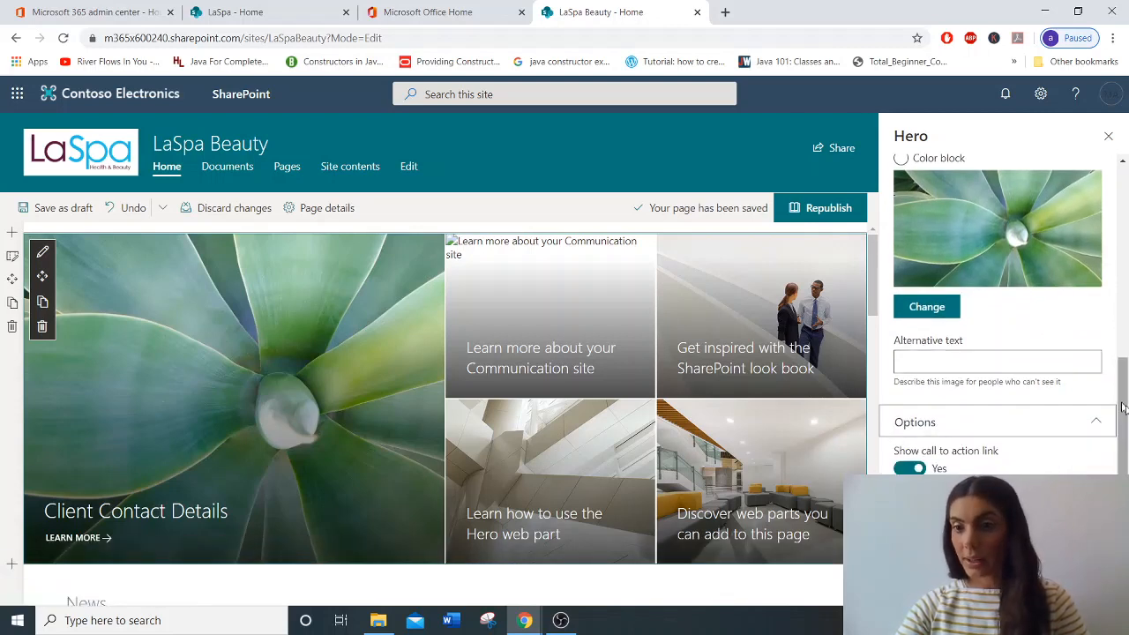
{"action": "left_click", "coordinate": [909, 469]}
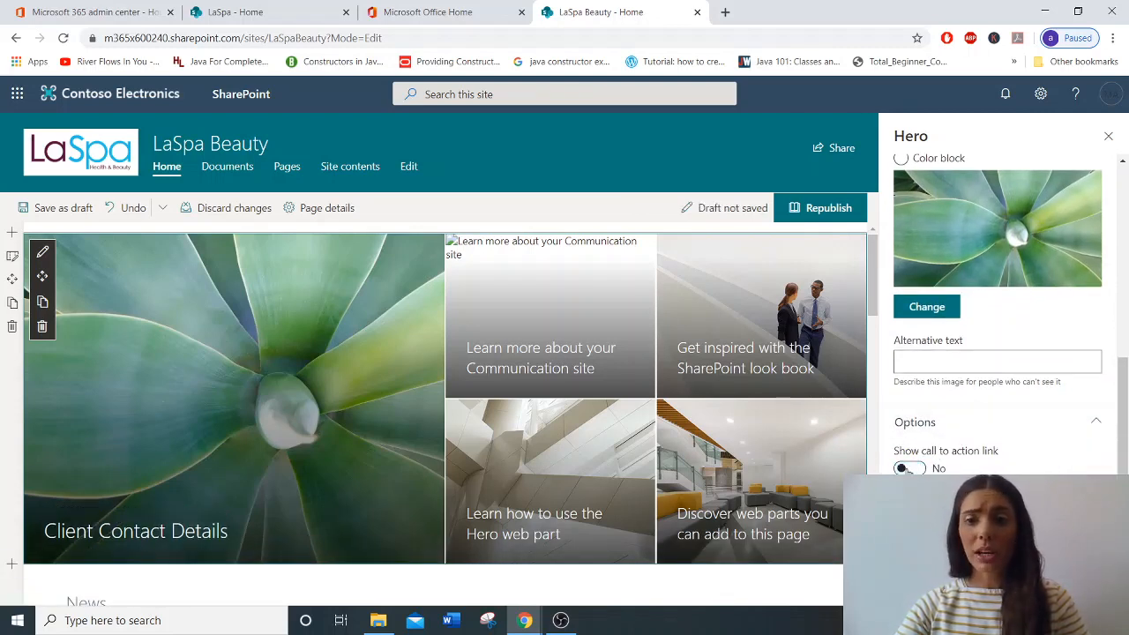
{"action": "left_click", "coordinate": [911, 469]}
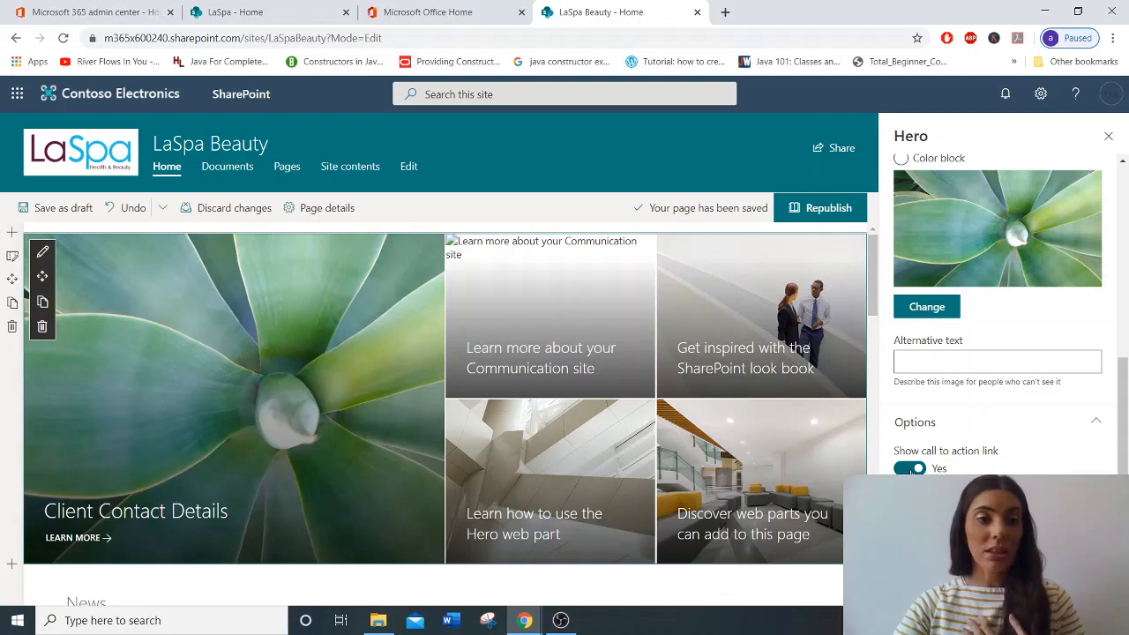
{"action": "left_click", "coordinate": [910, 469]}
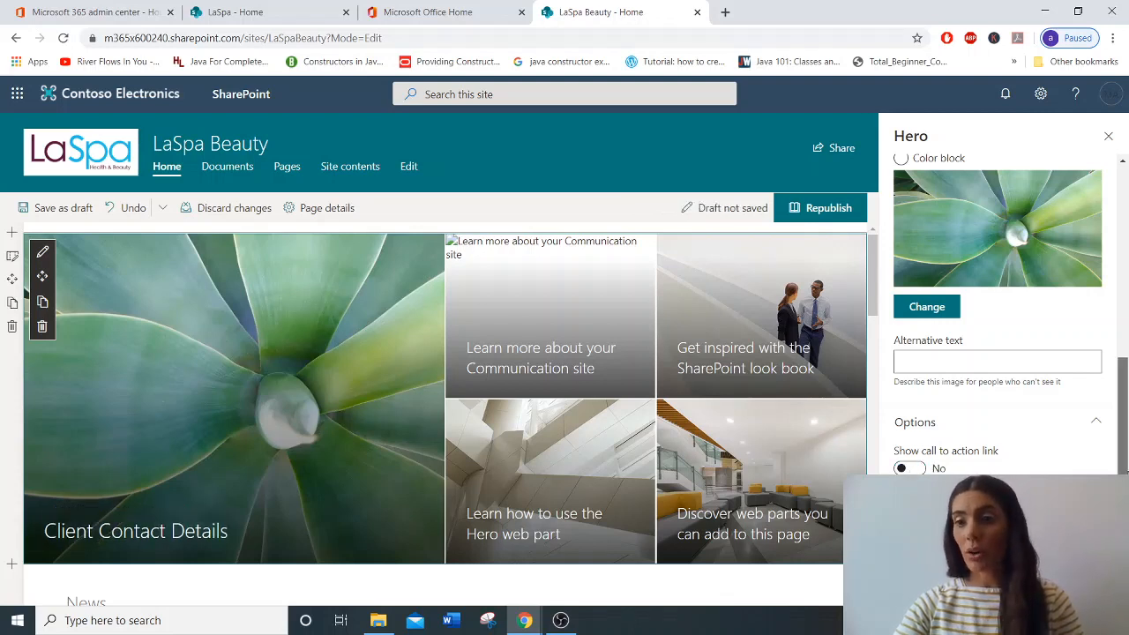
- Close the Hero tile settings and save the home page as a draft
{"action": "left_click", "coordinate": [1118, 210]}
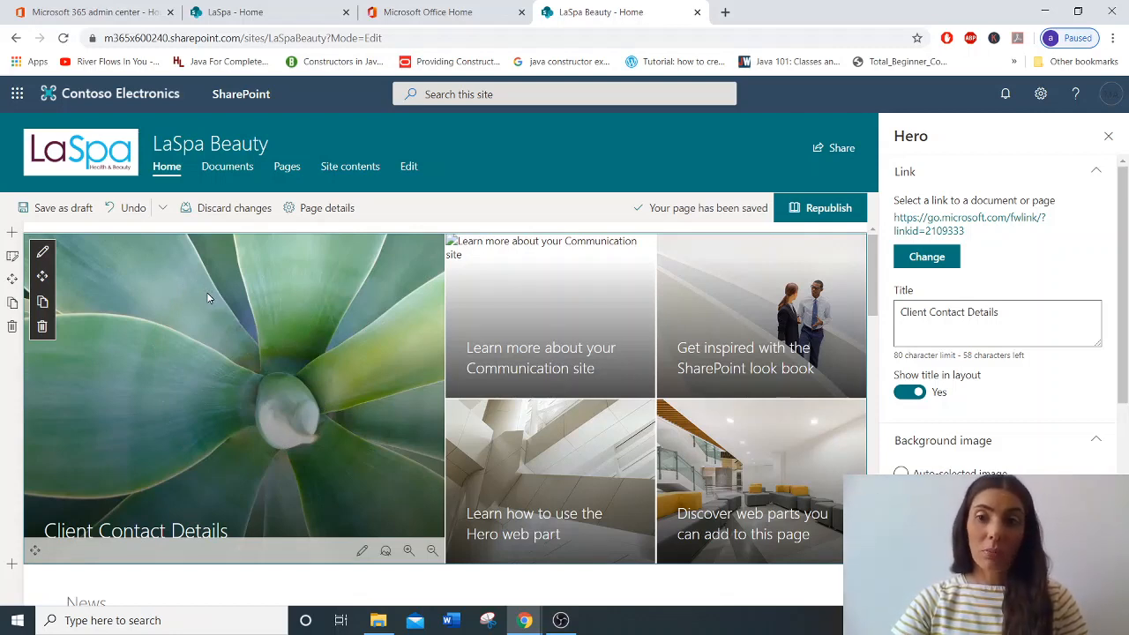
{"action": "left_click", "coordinate": [1107, 134]}
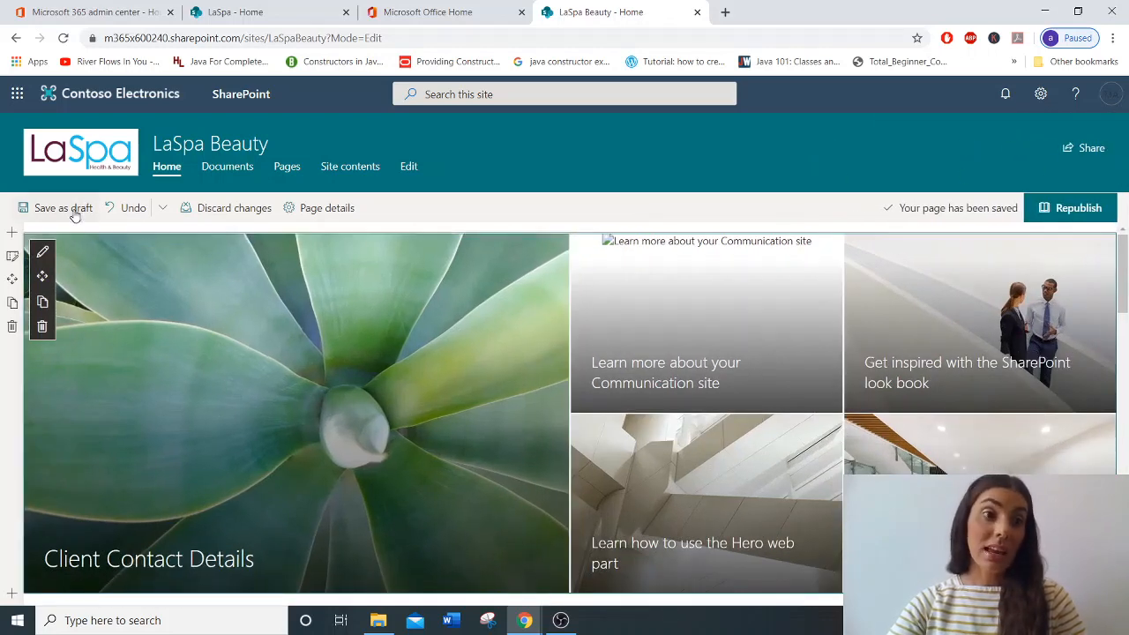
{"action": "left_click", "coordinate": [62, 208]}
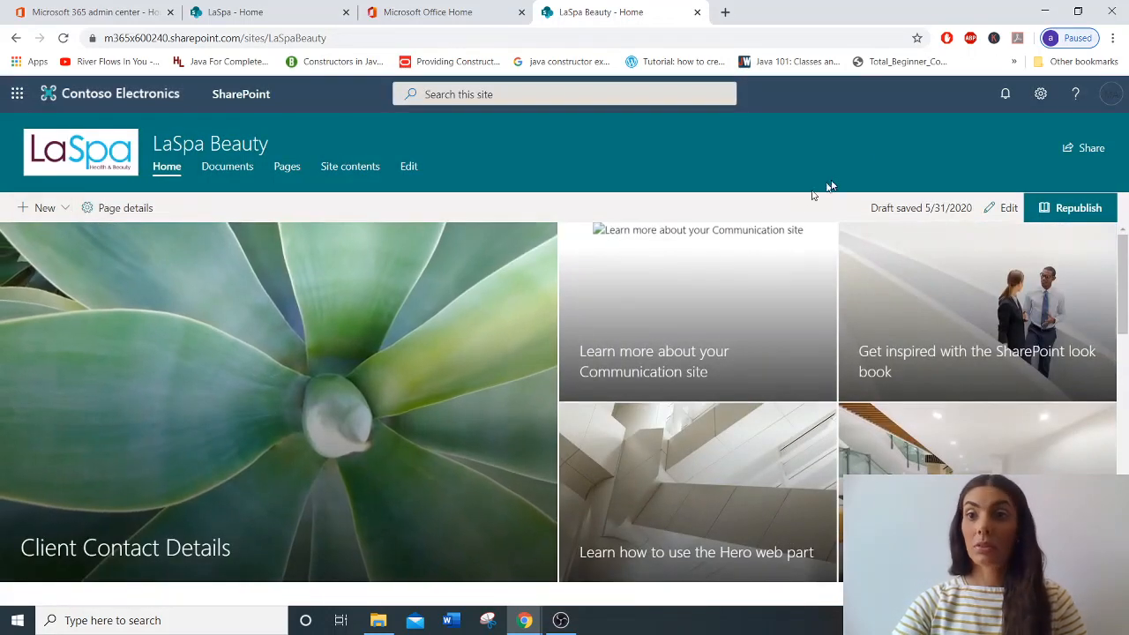
- Start adding a new page to the site and preview the Visual and Basic text templates
{"action": "left_click", "coordinate": [1040, 94]}
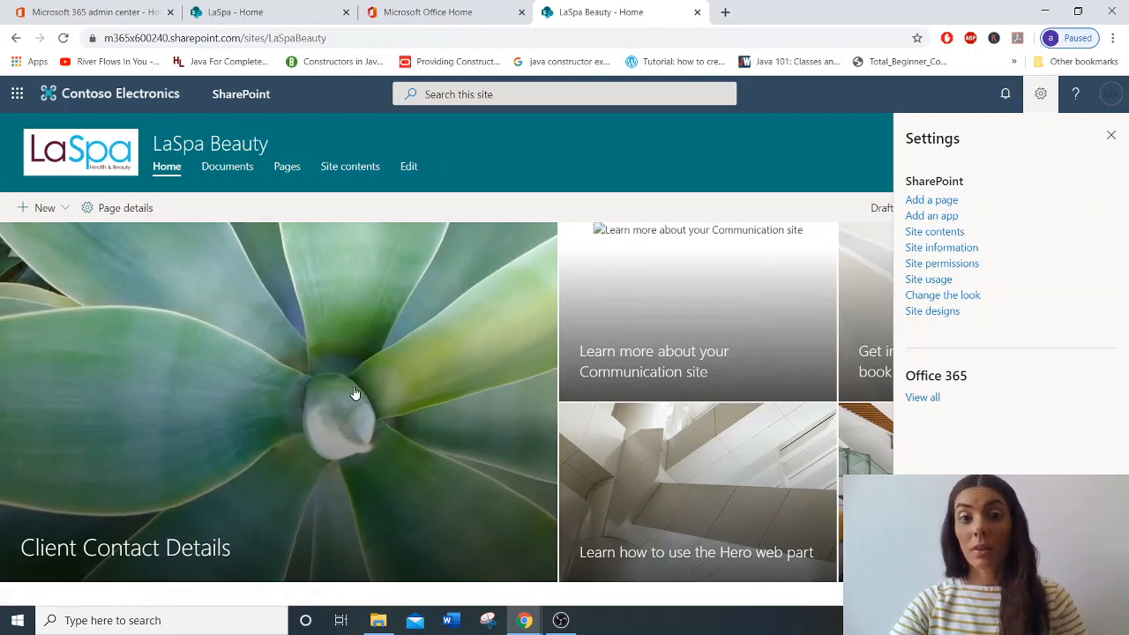
{"action": "left_click", "coordinate": [932, 201]}
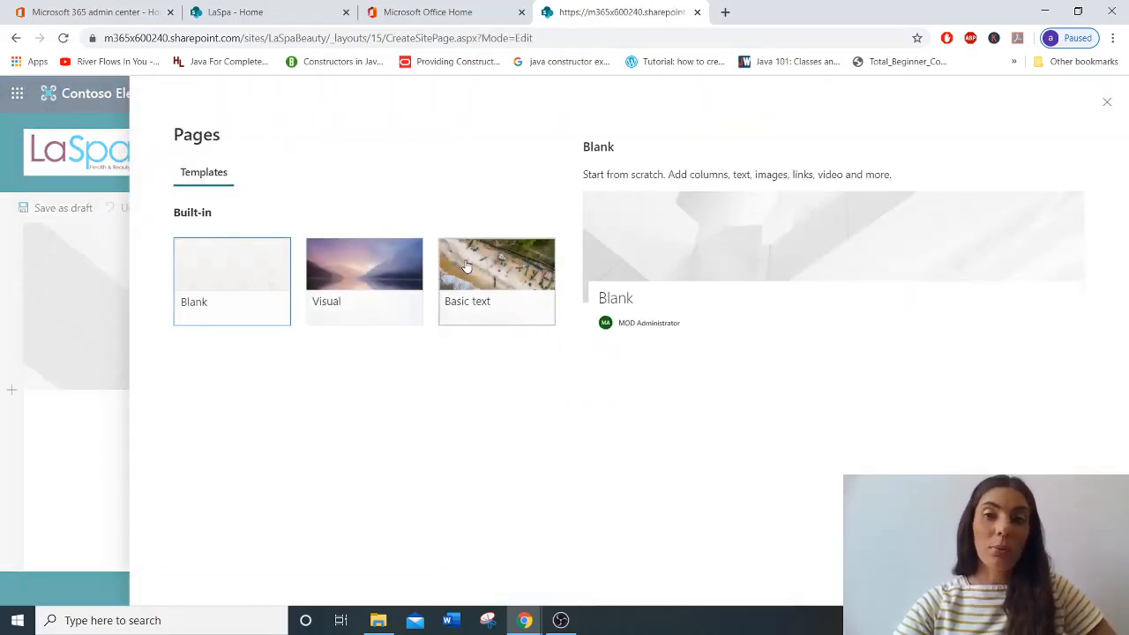
{"action": "left_click", "coordinate": [327, 287]}
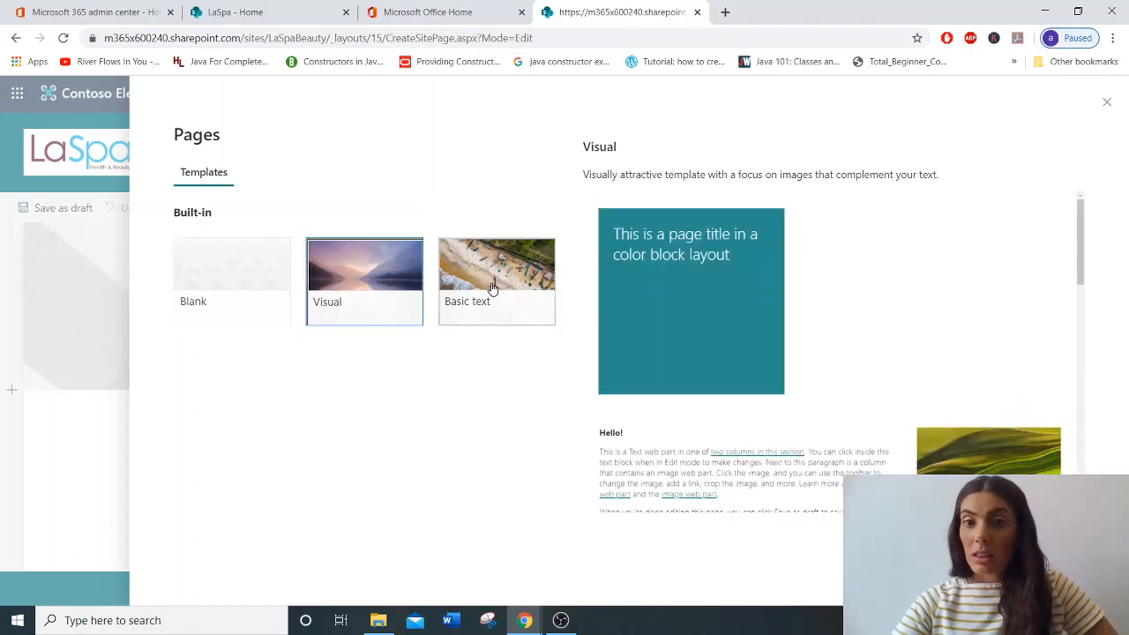
{"action": "left_click_drag", "start_coordinate": [1083, 253], "coordinate": [1094, 451]}
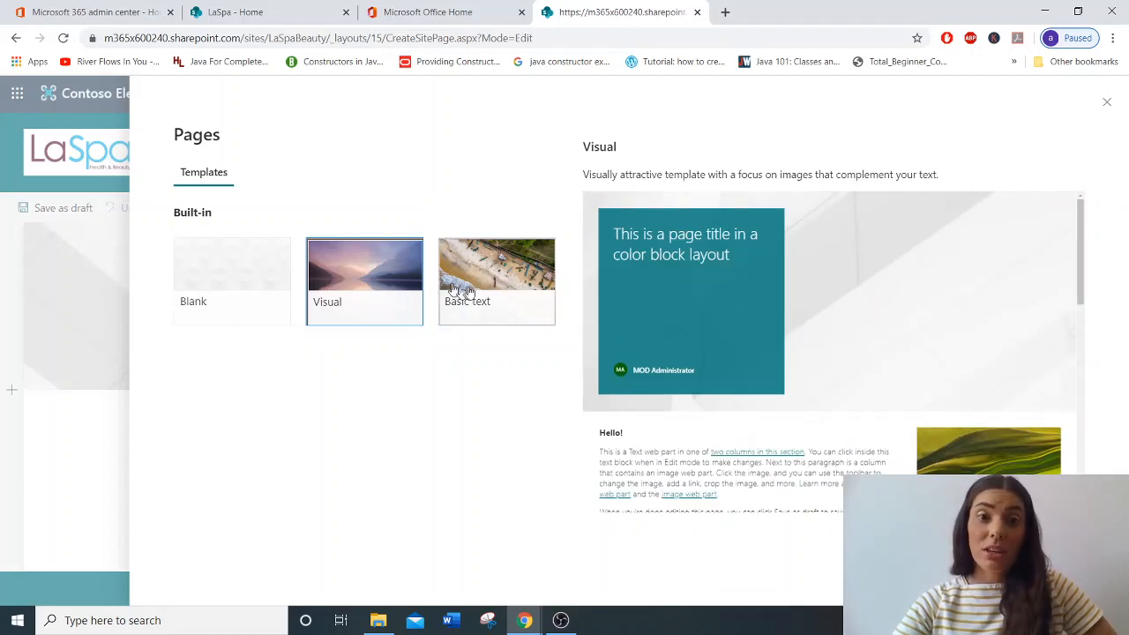
{"action": "left_click", "coordinate": [460, 291]}
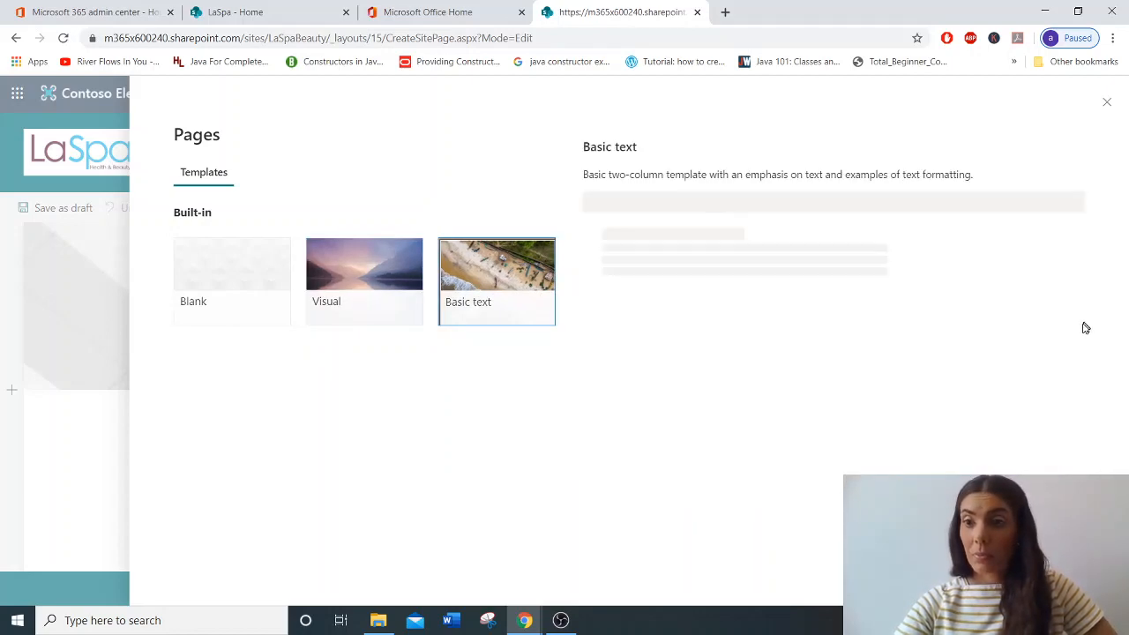
{"action": "left_click_drag", "start_coordinate": [1084, 328], "coordinate": [1099, 421]}
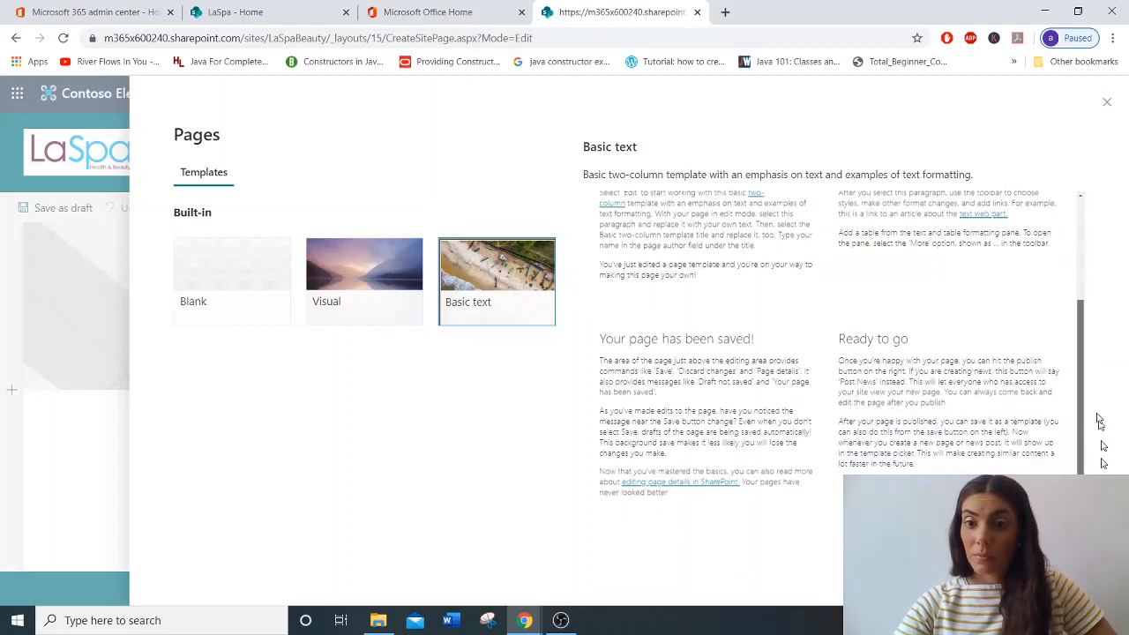
- Create the new page from the Blank template and close the site settings pane
{"action": "left_click", "coordinate": [199, 269]}
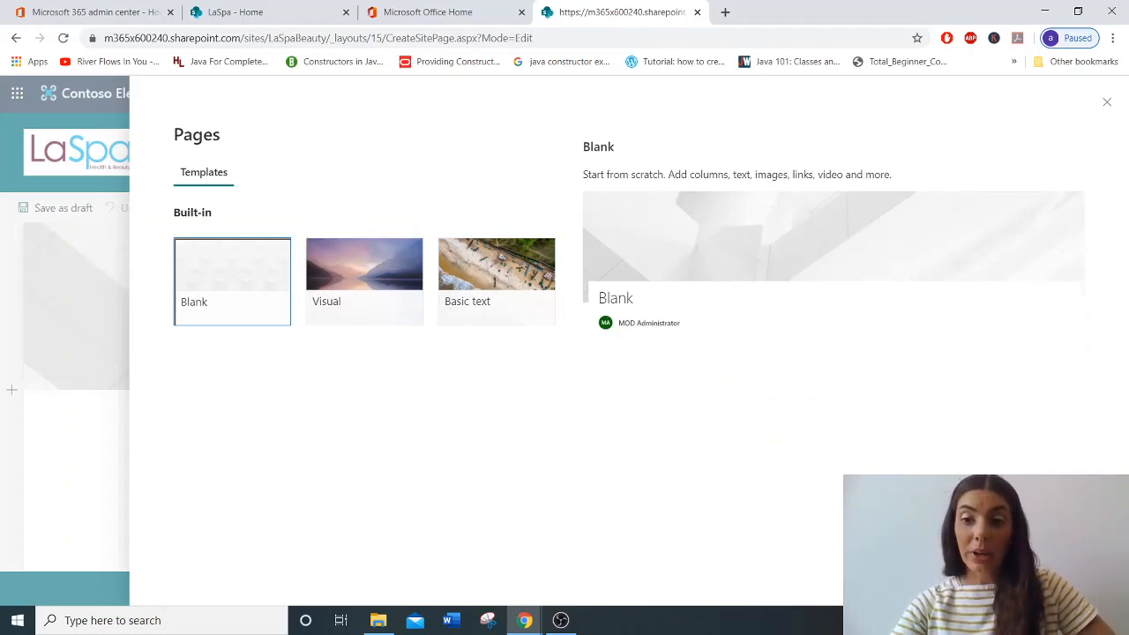
{"action": "left_click", "coordinate": [997, 578]}
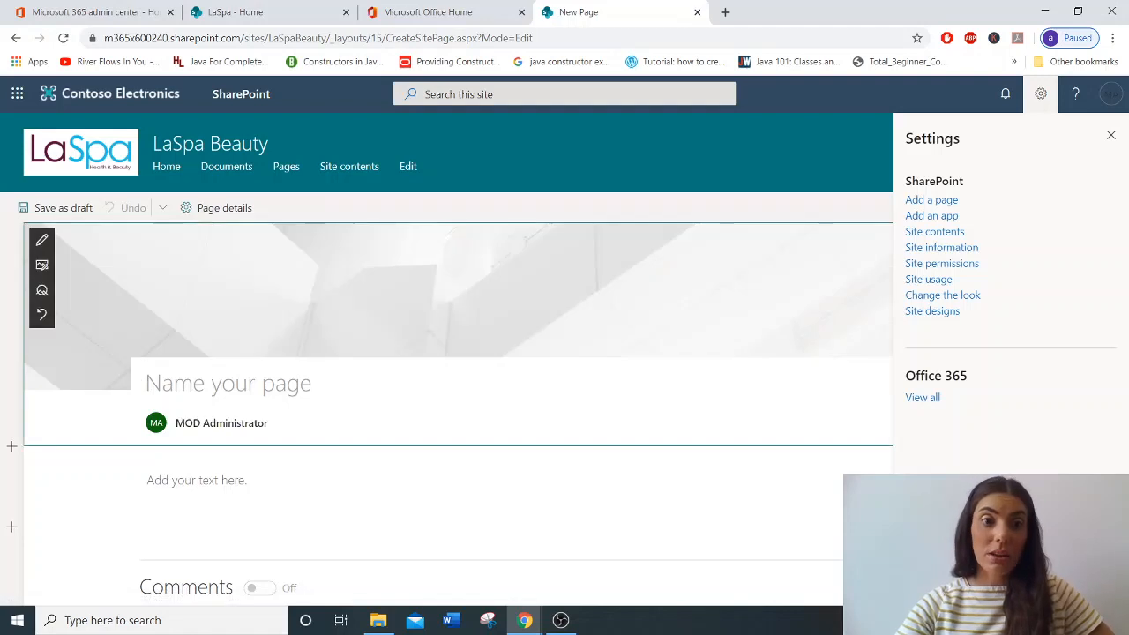
{"action": "left_click", "coordinate": [1112, 137]}
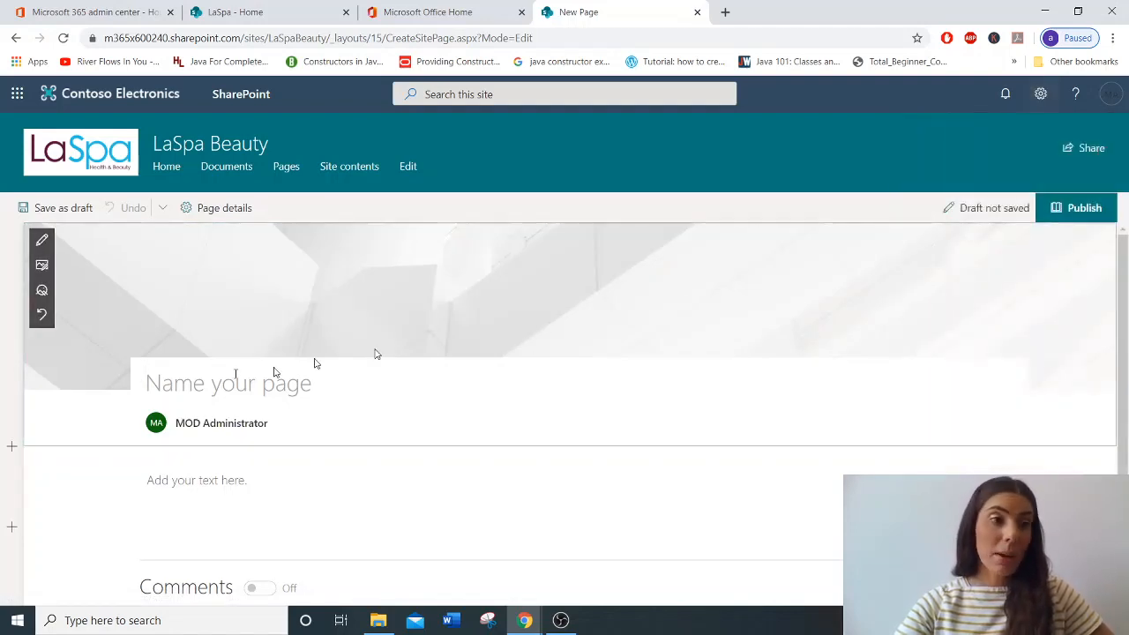
- Name the new page Client Contact Details and remove the author from its title area
{"action": "left_click", "coordinate": [212, 381]}
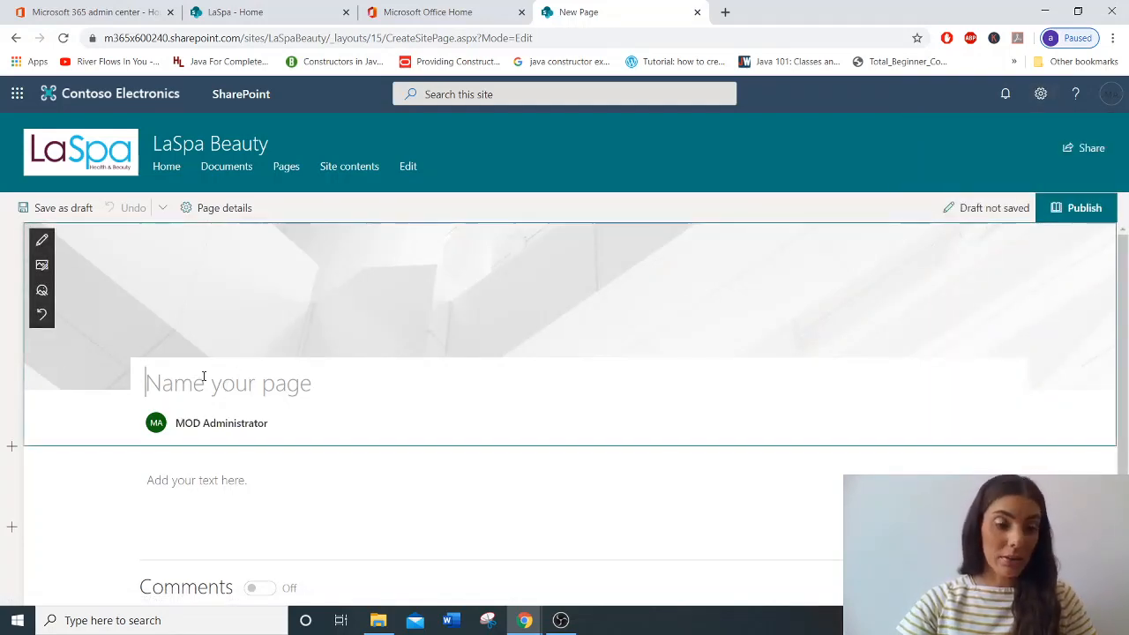
{"action": "type", "text": "Client"}
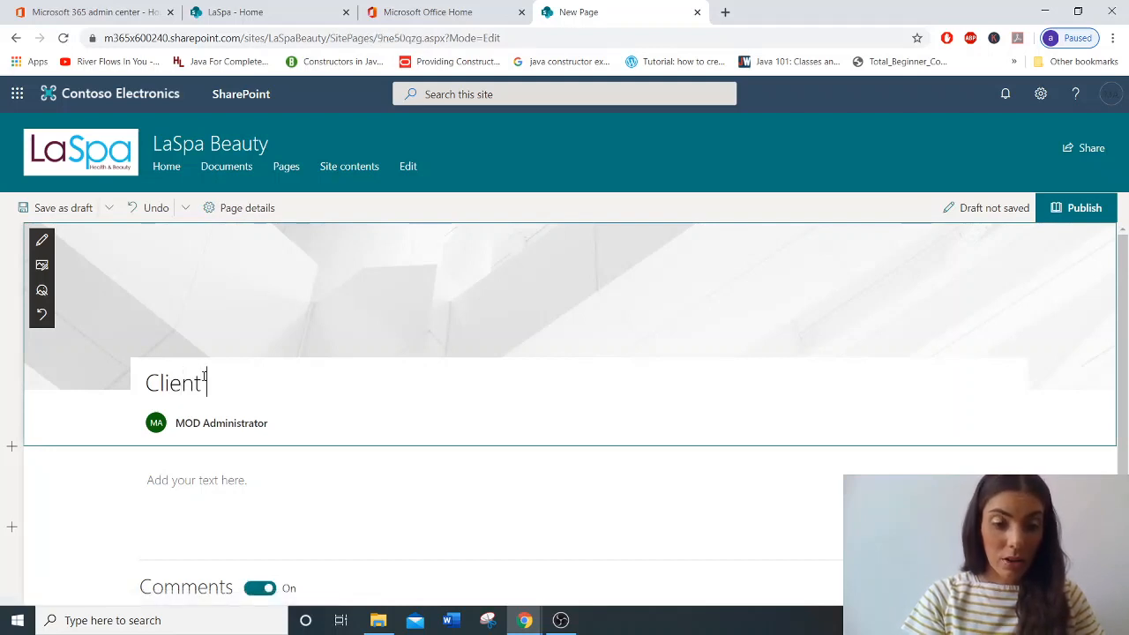
{"action": "type", "text": "Cont"}
{"action": "key", "text": "Caps_Lock"}
{"action": "type", "text": "CT"}
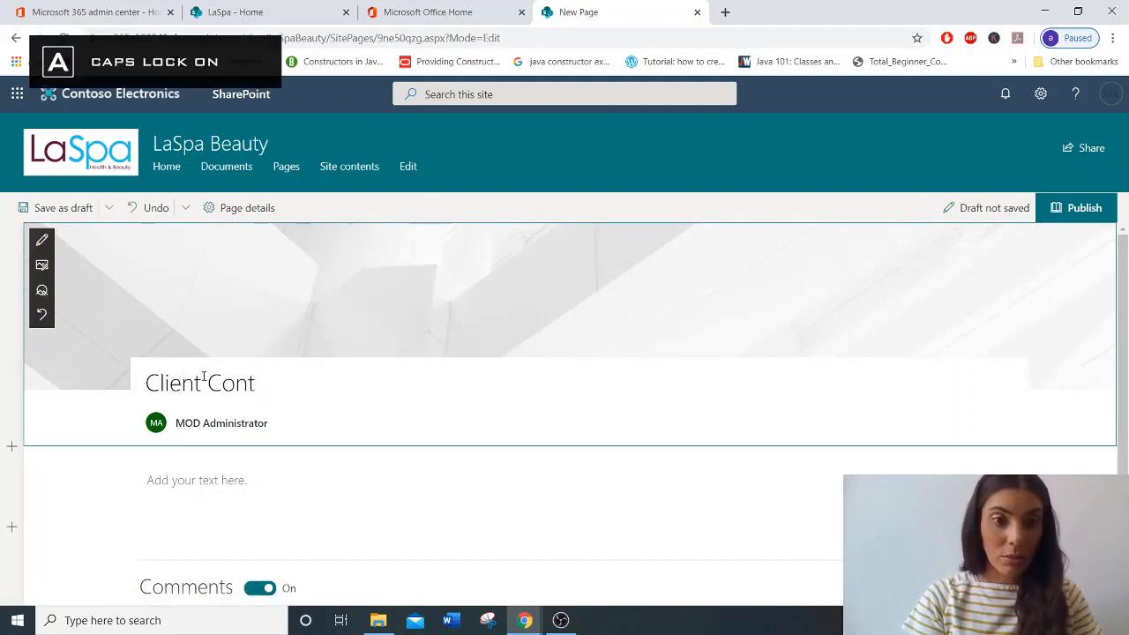
{"action": "key", "text": "Caps_Lock"}
{"action": "type", "text": "act Detail"}
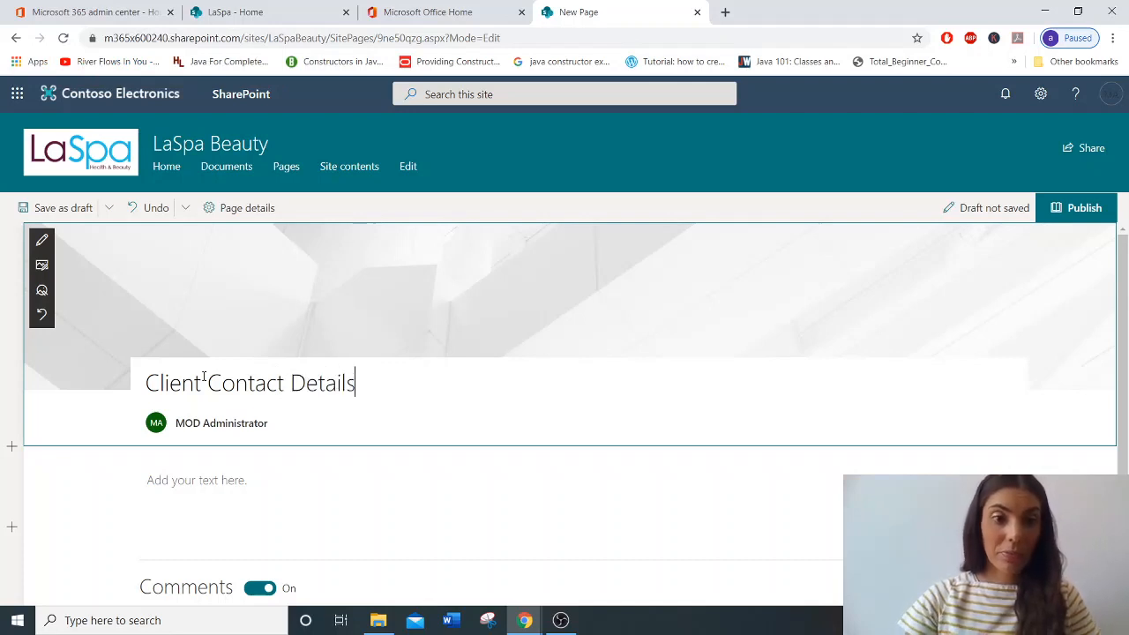
{"action": "type", "text": "s"}
{"action": "left_click", "coordinate": [289, 421]}
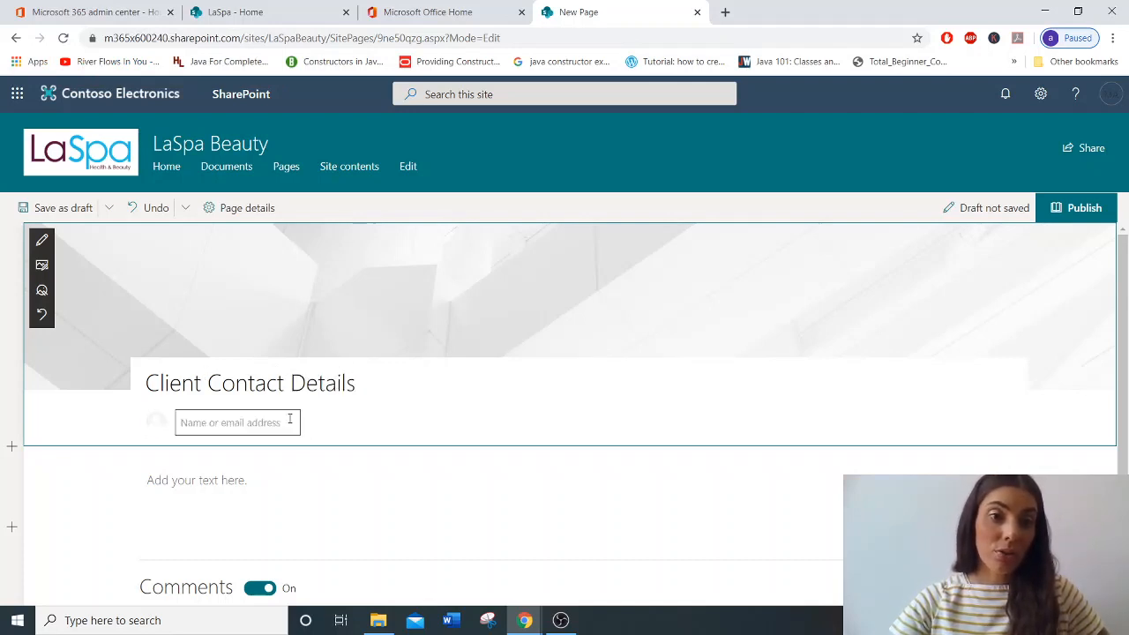
- Set the page's title area image to drop-of-water-3671613_1920.jpg from the Site Assets Images folder and shift its focal point downward
{"action": "left_click", "coordinate": [42, 273]}
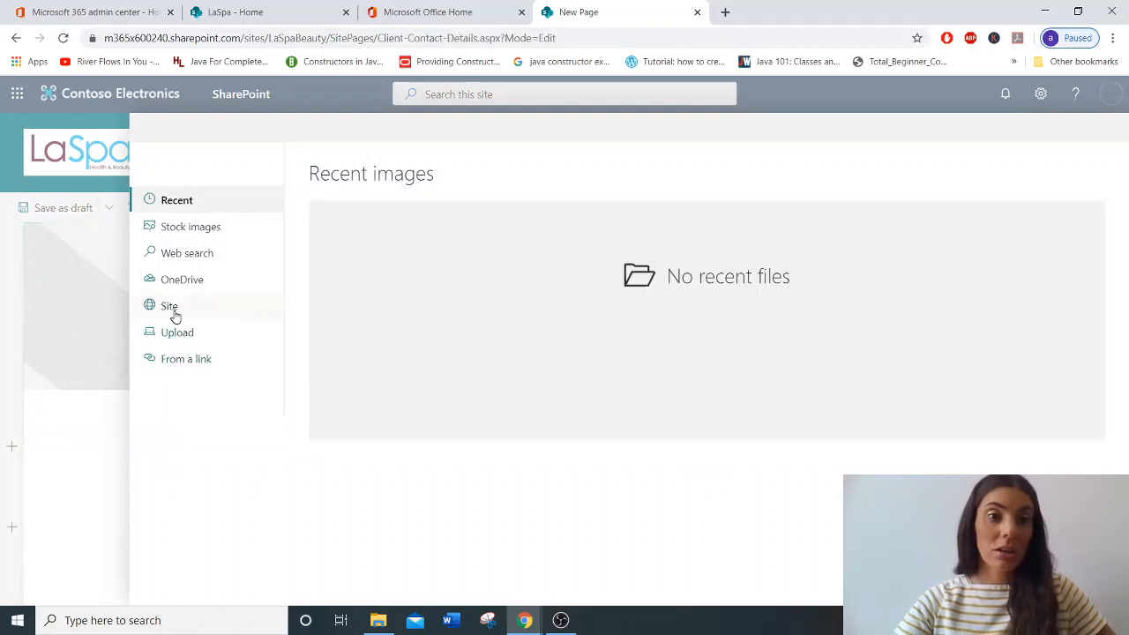
{"action": "left_click", "coordinate": [173, 313]}
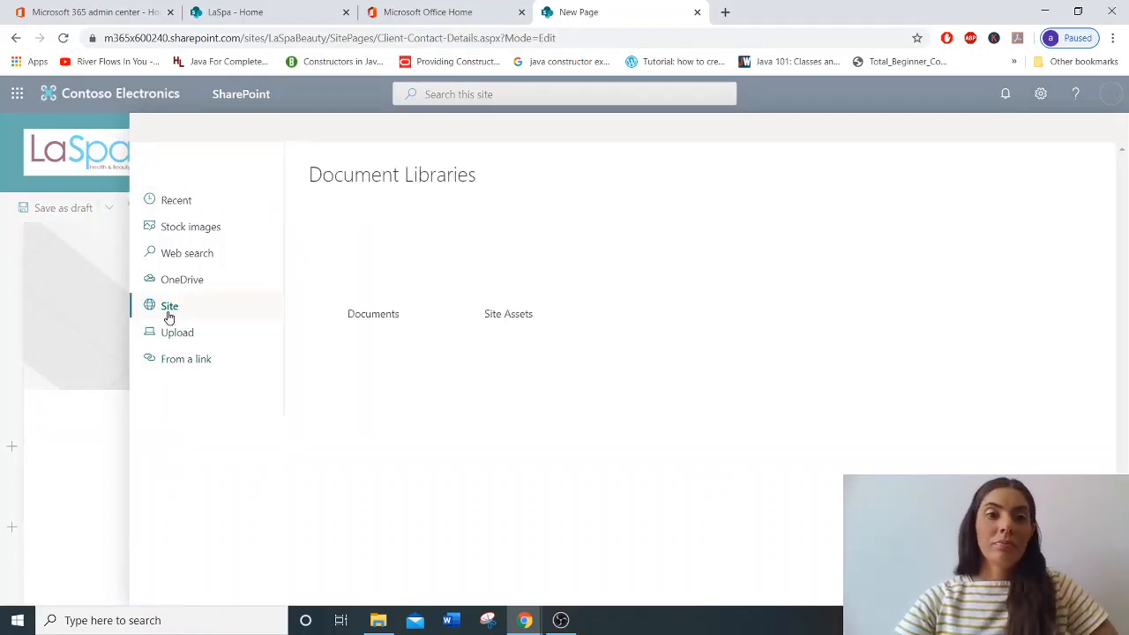
{"action": "left_click", "coordinate": [504, 292]}
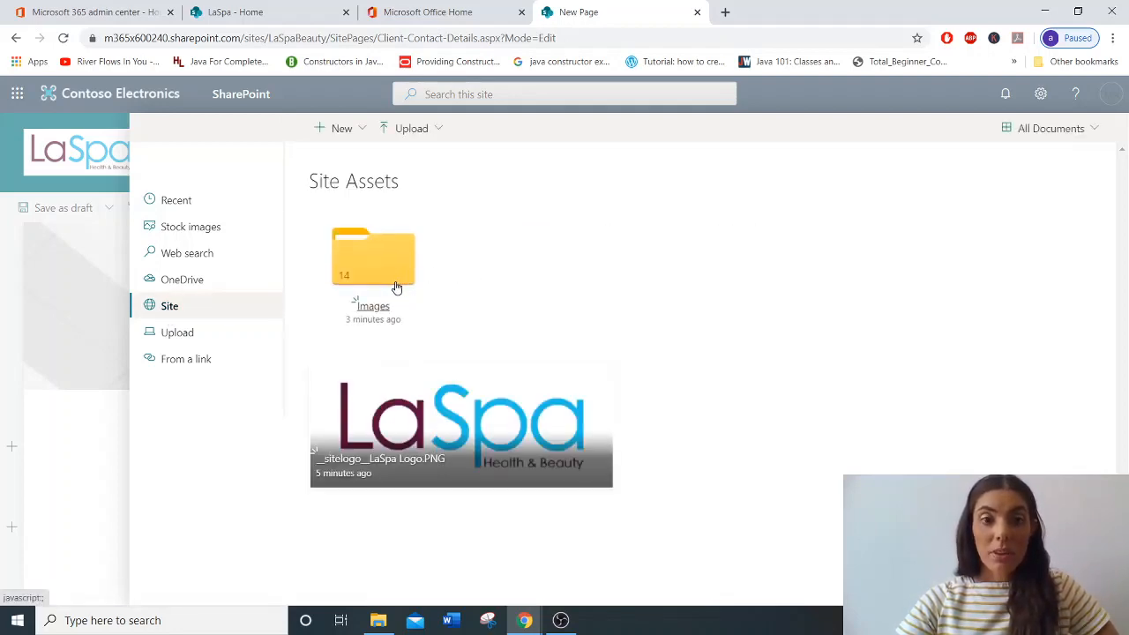
{"action": "left_click", "coordinate": [398, 284]}
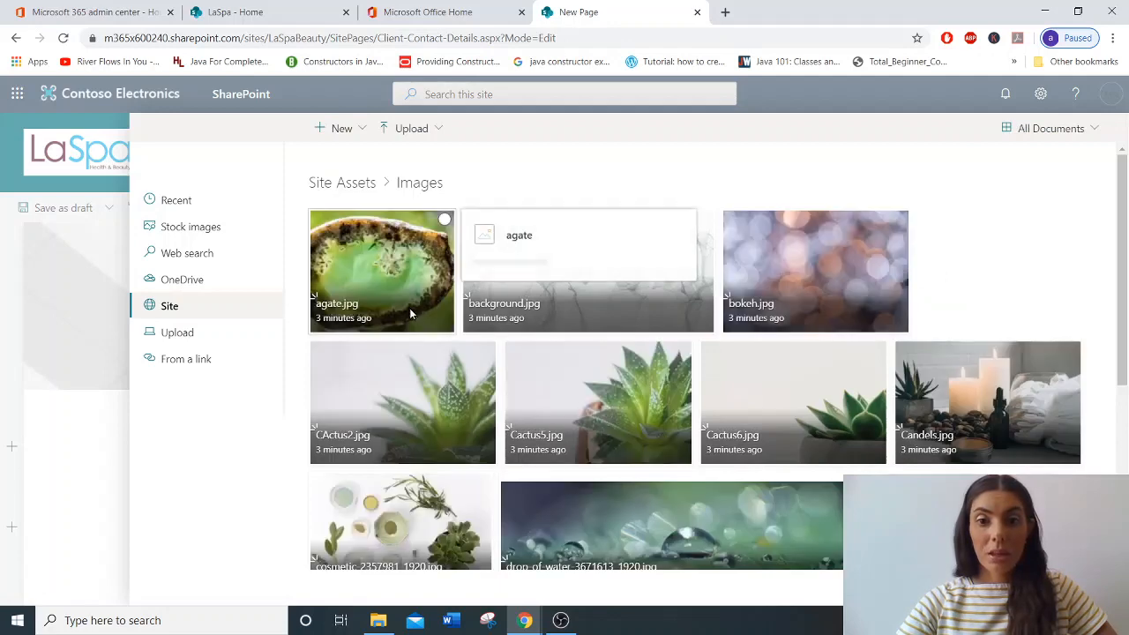
{"action": "scroll", "coordinate": [626, 408], "scroll_direction": "down", "scroll_amount": 3}
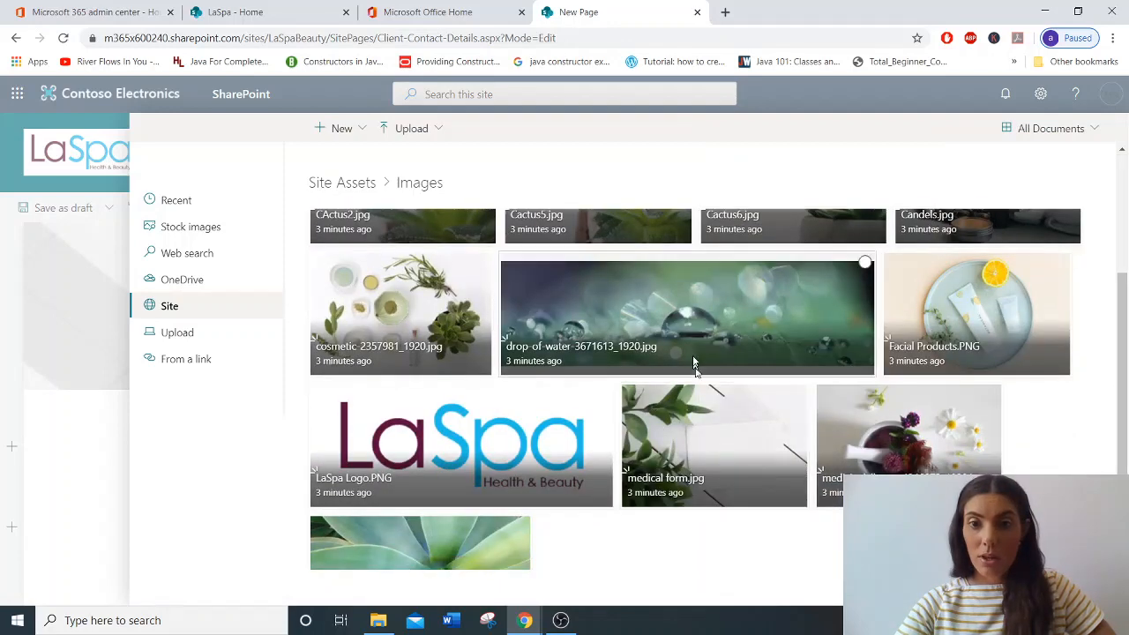
{"action": "left_click", "coordinate": [693, 358]}
{"action": "left_click", "coordinate": [1004, 585]}
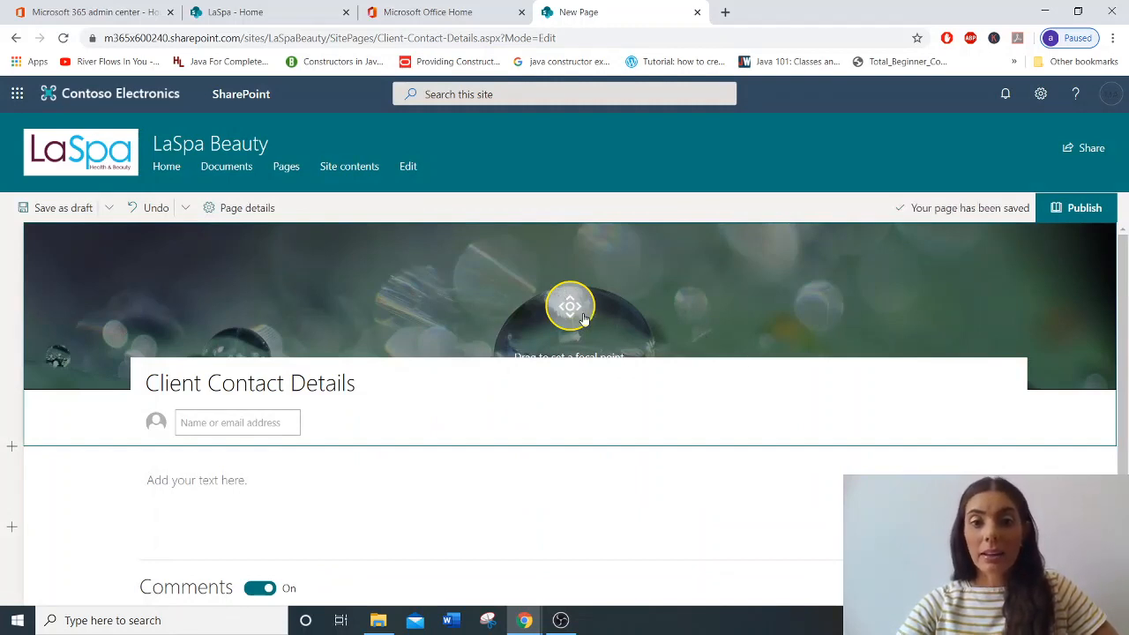
{"action": "left_click_drag", "start_coordinate": [582, 318], "coordinate": [591, 358]}
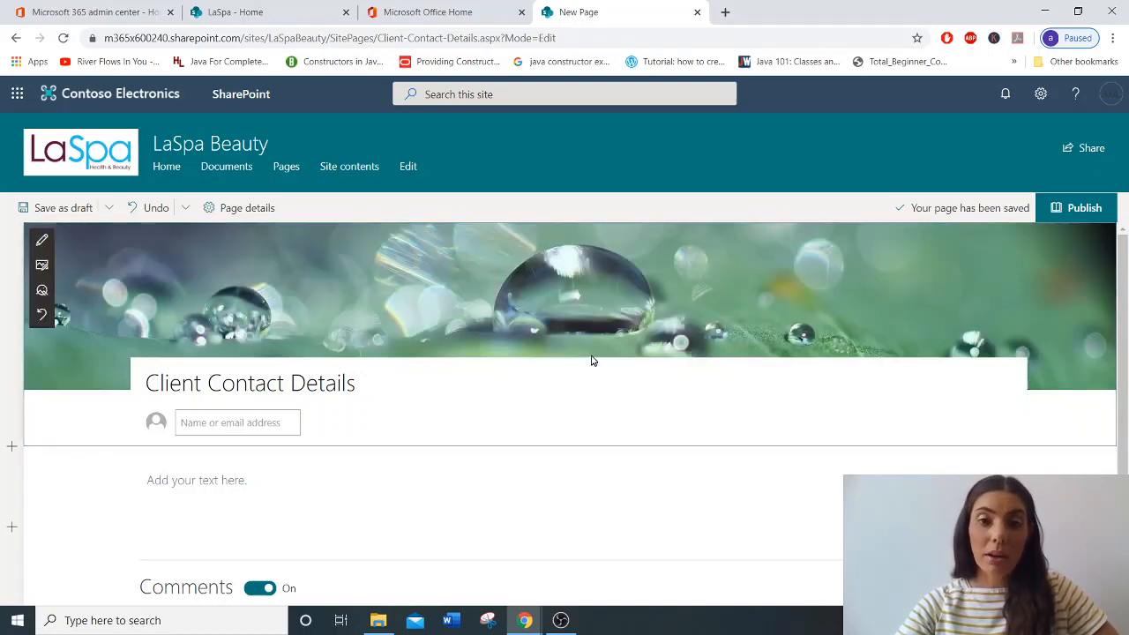
- Publish the Client Contact Details page and copy its page address
{"action": "left_click", "coordinate": [1074, 217]}
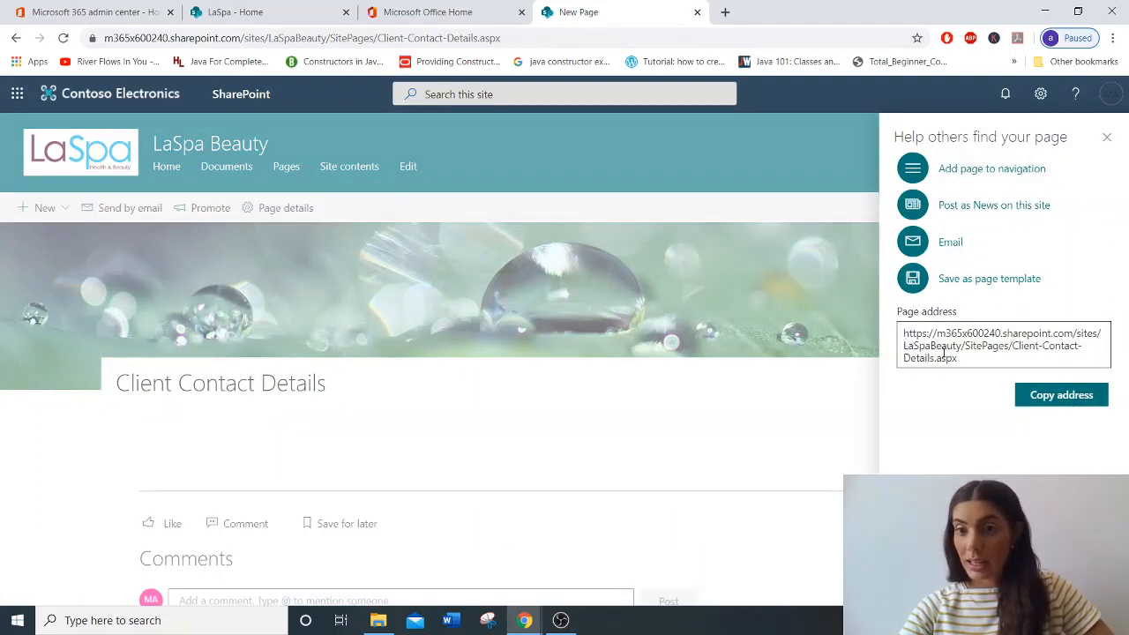
{"action": "left_click", "coordinate": [1031, 398]}
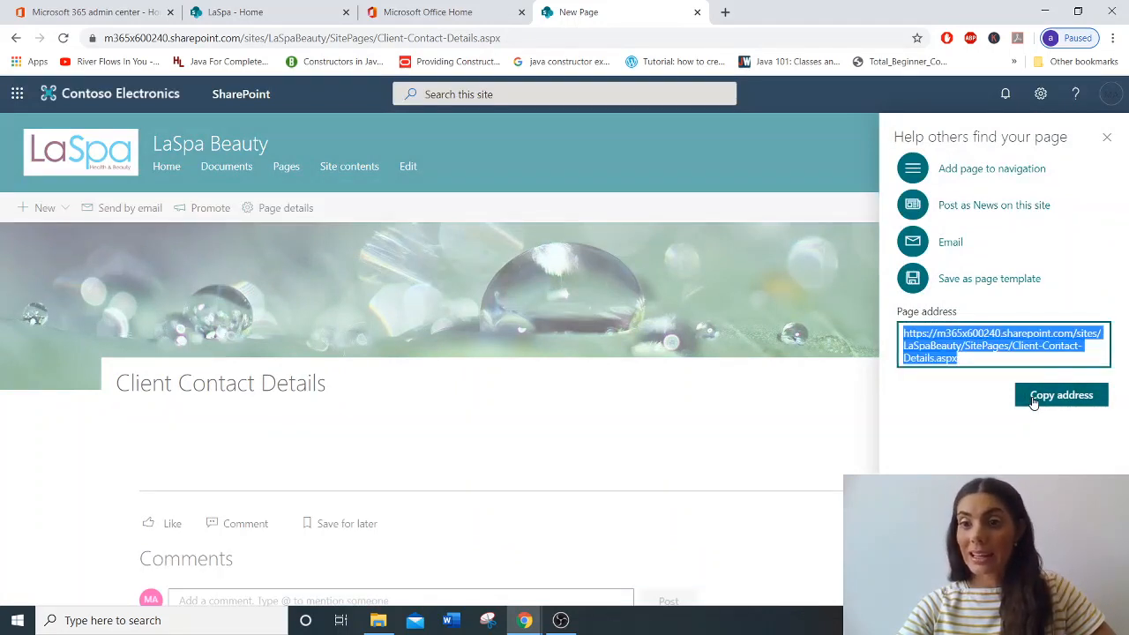
{"action": "left_click", "coordinate": [1034, 401]}
{"action": "key", "text": "ctrl+c"}
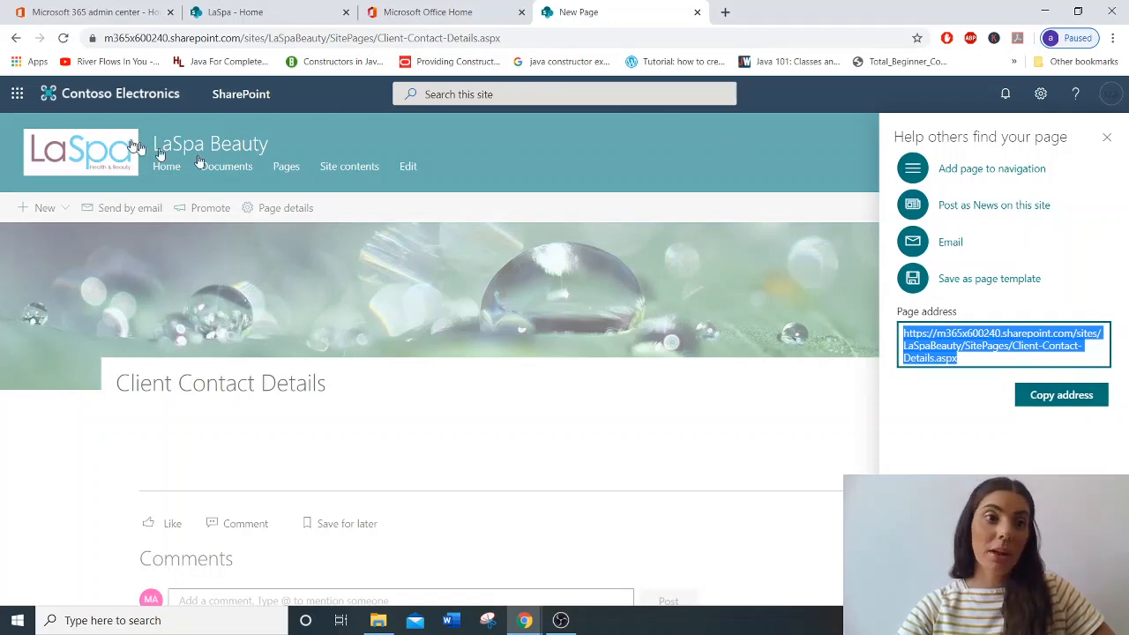
- Return to the site's home page and republish its saved draft
{"action": "left_click", "coordinate": [103, 155]}
{"action": "left_click", "coordinate": [102, 155]}
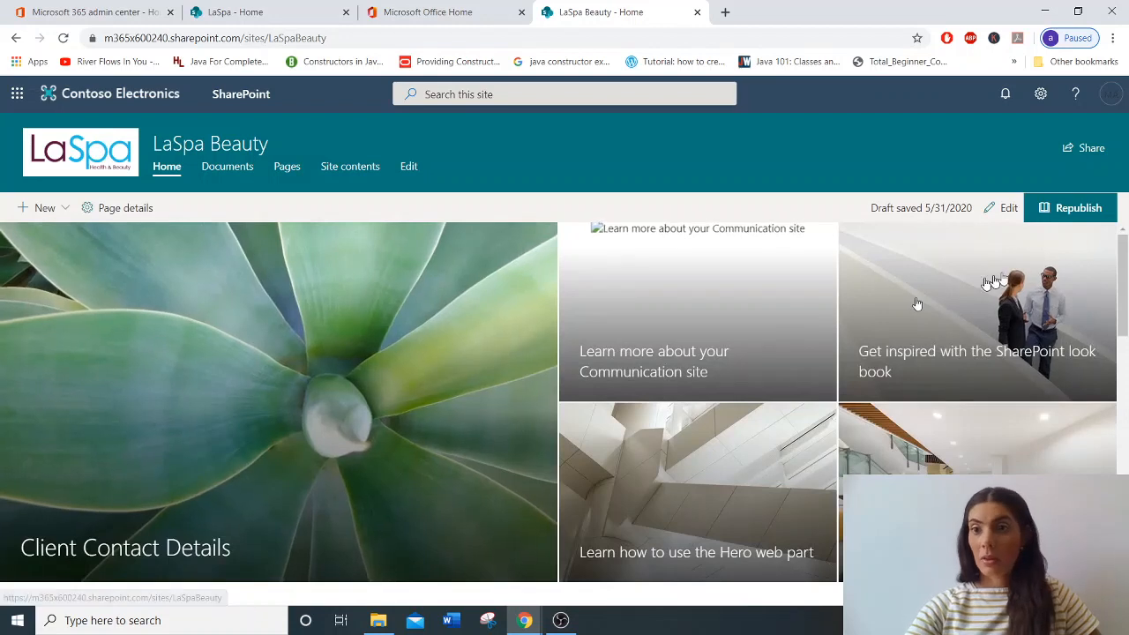
{"action": "left_click", "coordinate": [1008, 208]}
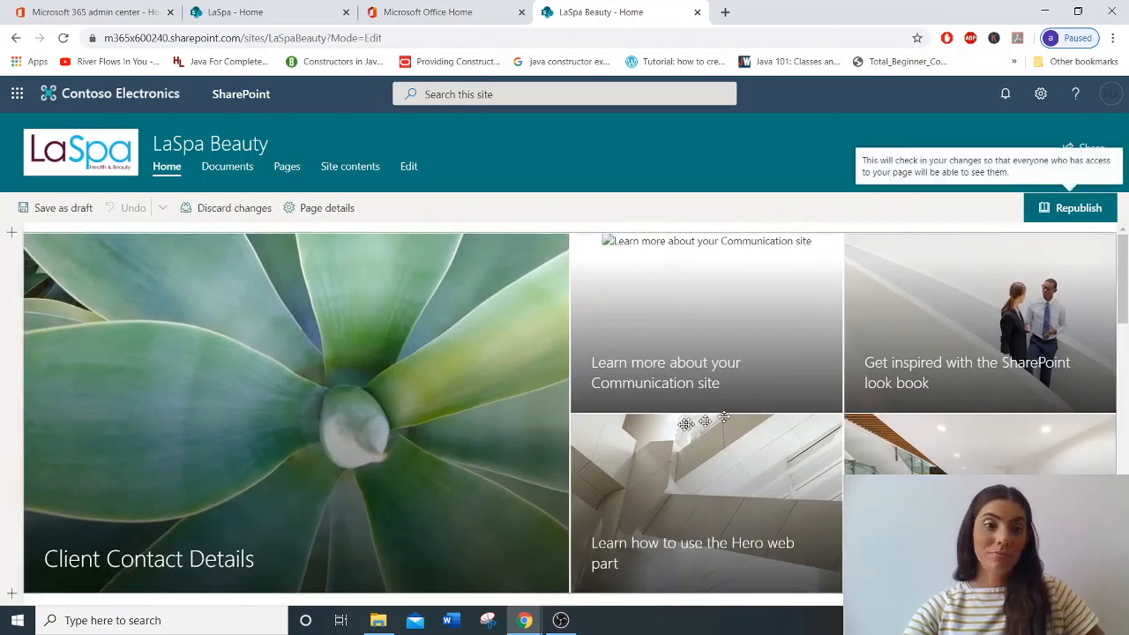
{"action": "left_click", "coordinate": [192, 383]}
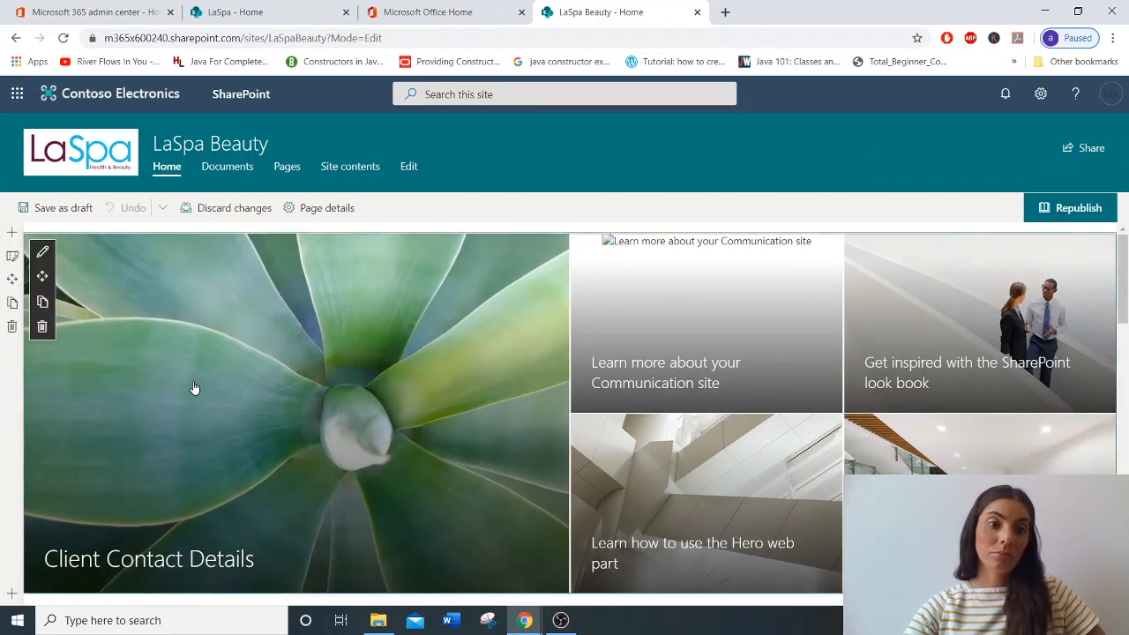
{"action": "left_click", "coordinate": [60, 208]}
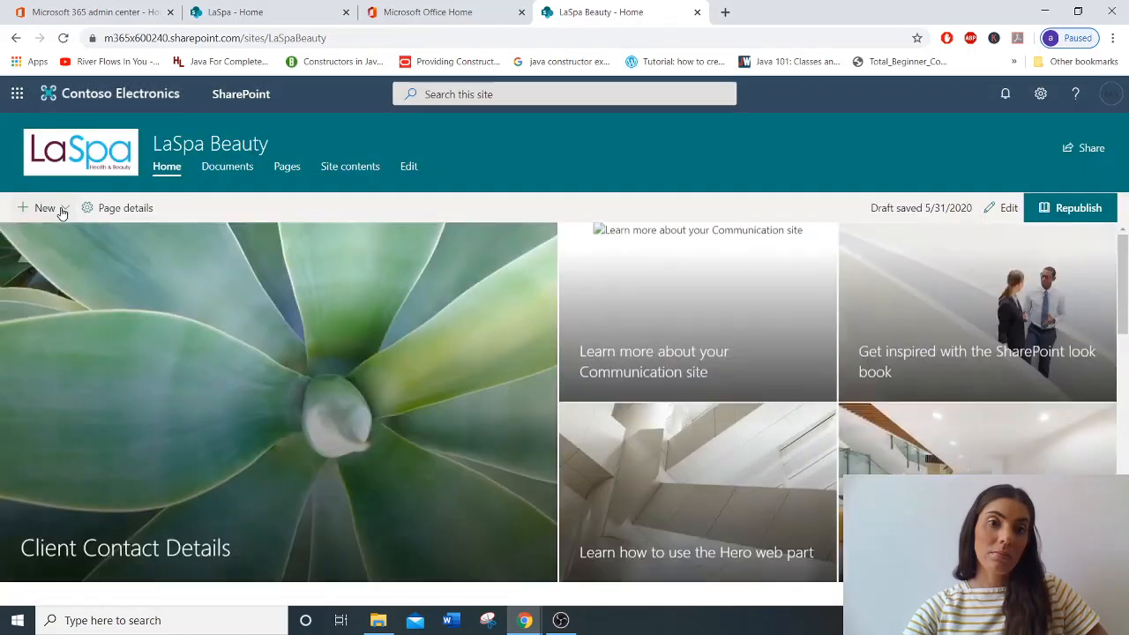
{"action": "left_click", "coordinate": [1002, 210]}
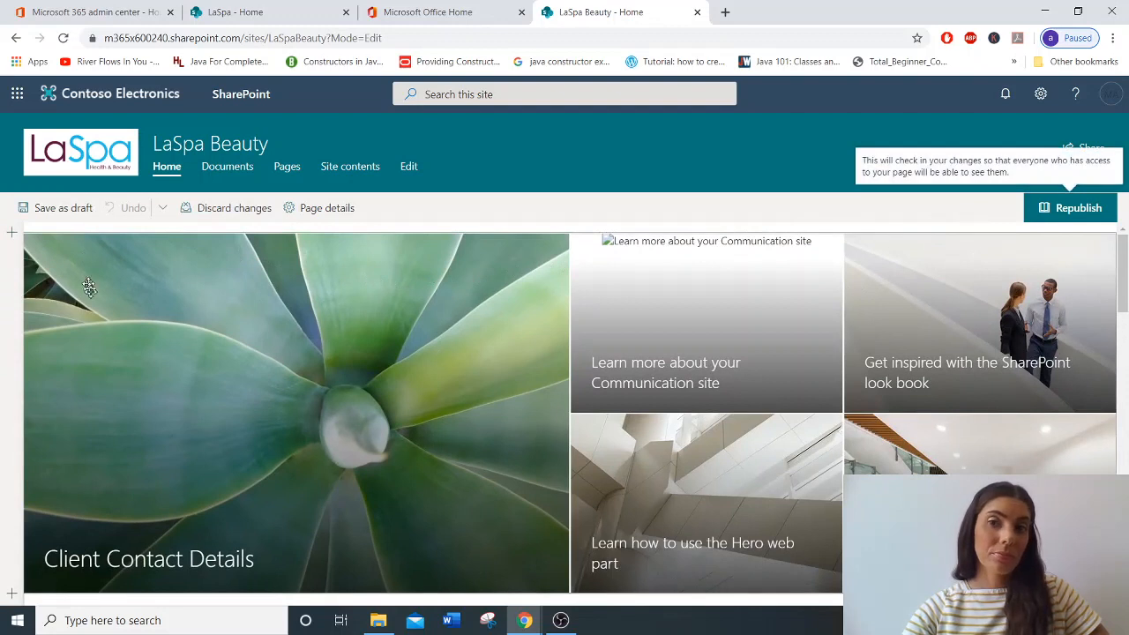
{"action": "left_click", "coordinate": [92, 295]}
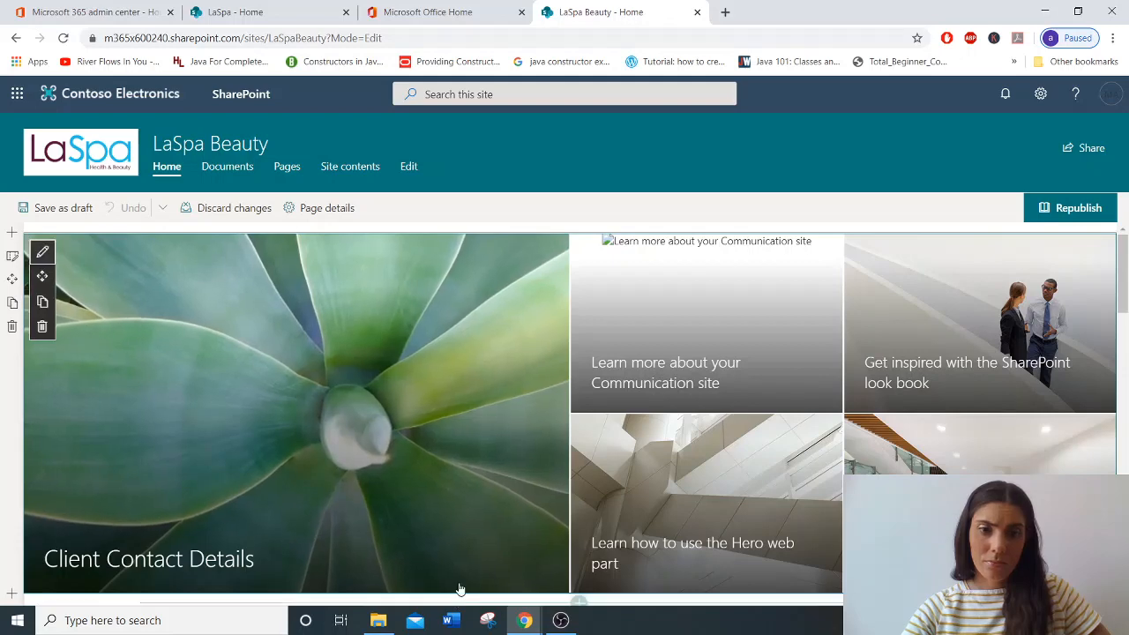
{"action": "left_click", "coordinate": [62, 215]}
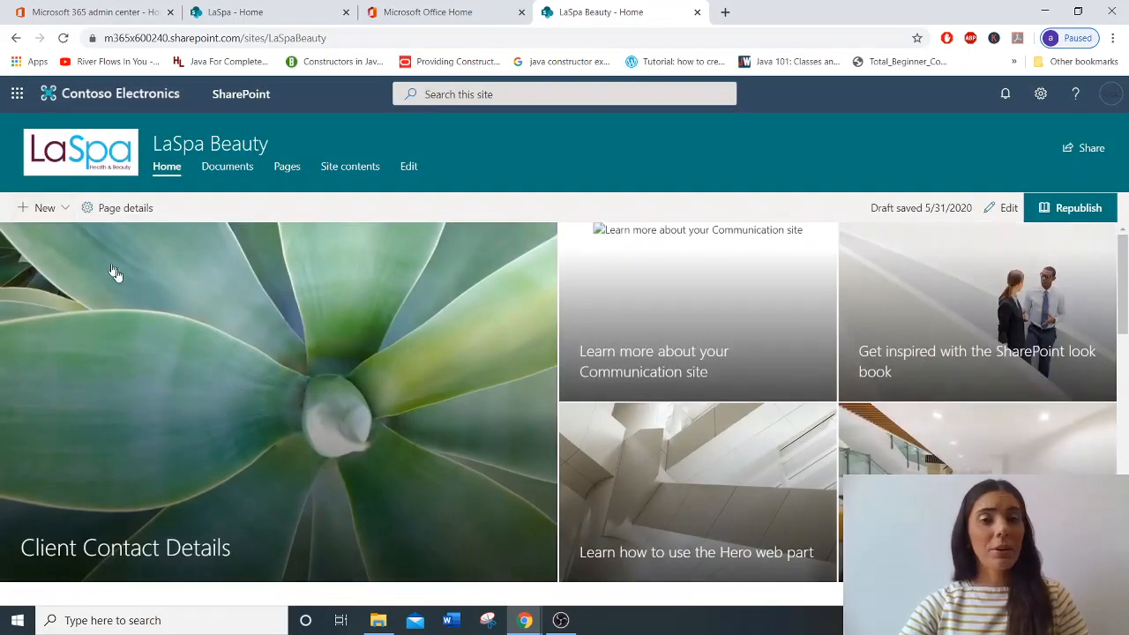
{"action": "left_click", "coordinate": [1006, 208]}
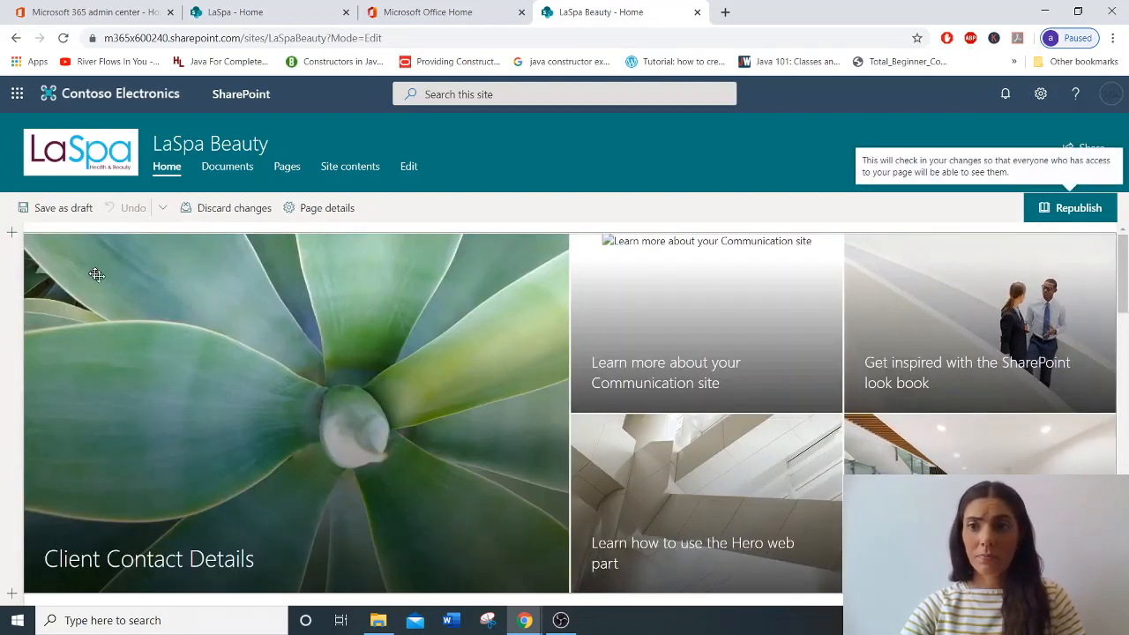
{"action": "left_click", "coordinate": [1078, 212]}
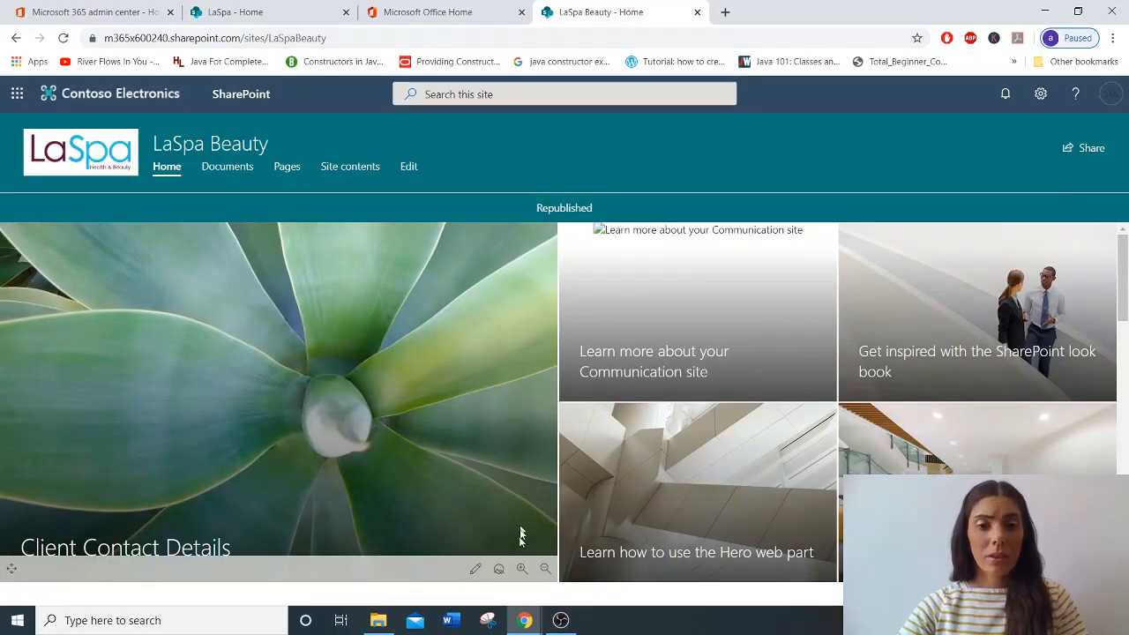
- Try to link the Client Contact Details Hero tile to the copied page address outside edit mode, and close the tile settings
{"action": "left_click", "coordinate": [475, 570]}
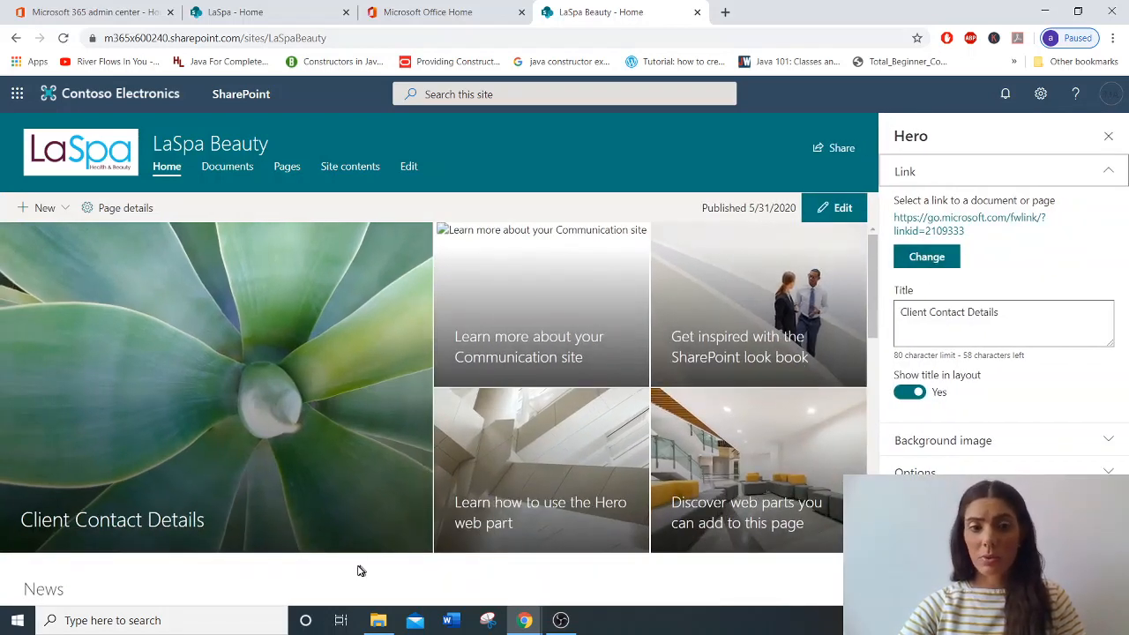
{"action": "left_click", "coordinate": [924, 256]}
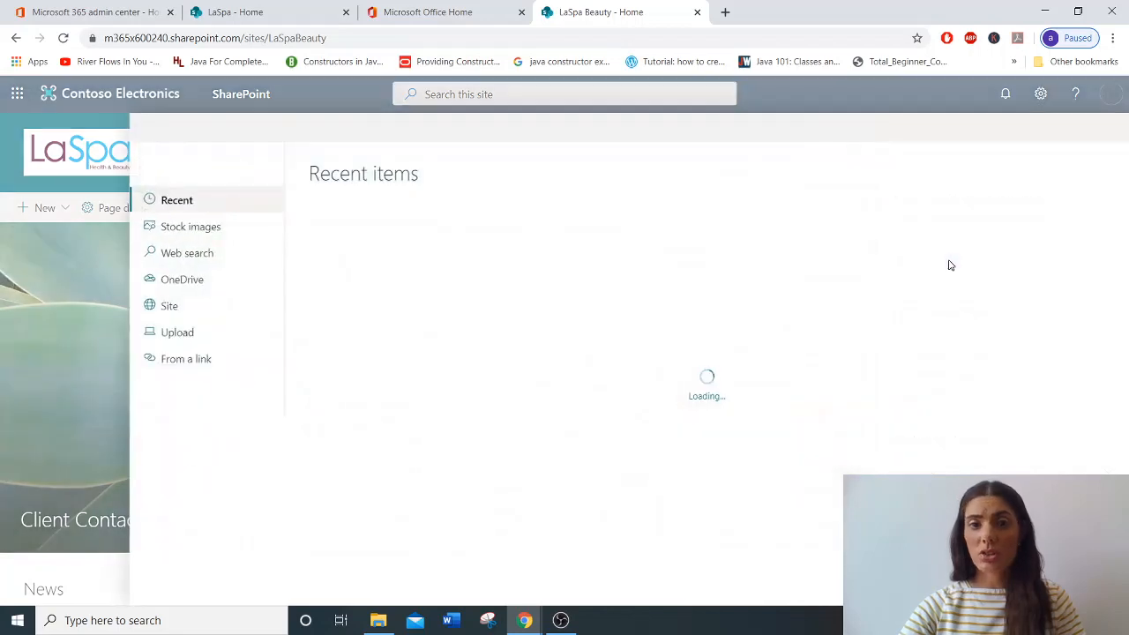
{"action": "left_click", "coordinate": [201, 364]}
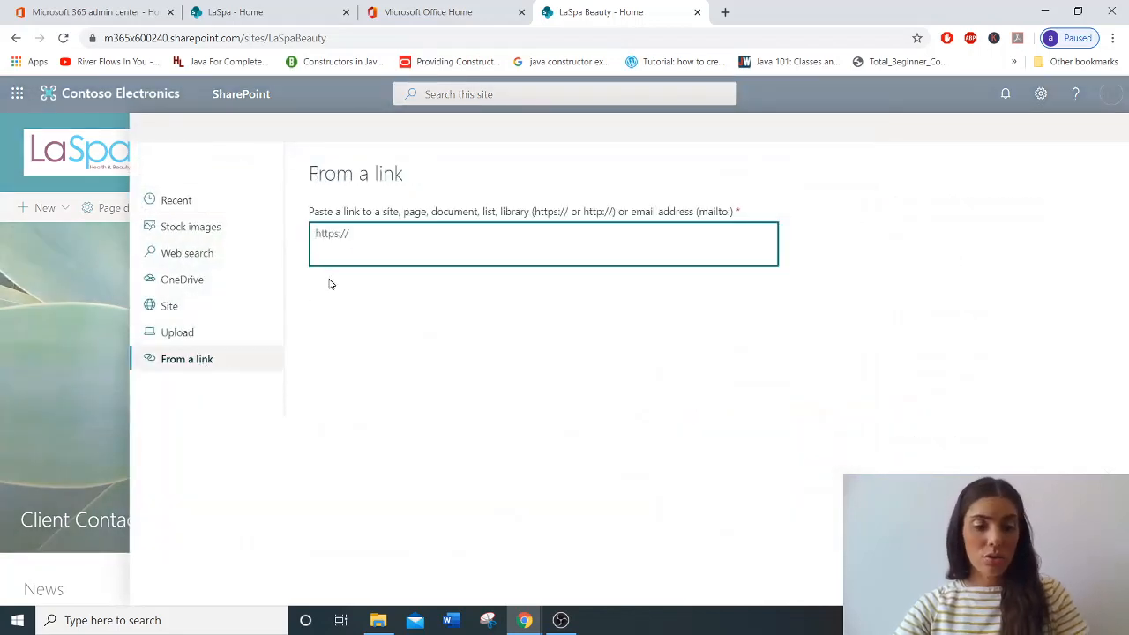
{"action": "key", "text": "ctrl+v"}
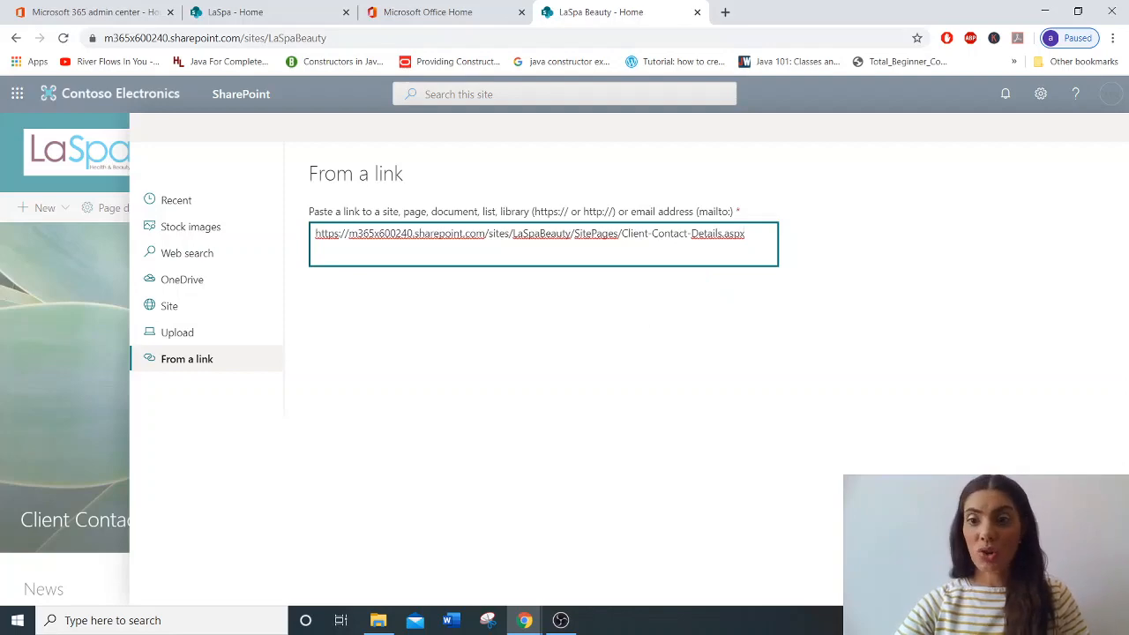
{"action": "left_click", "coordinate": [1012, 581]}
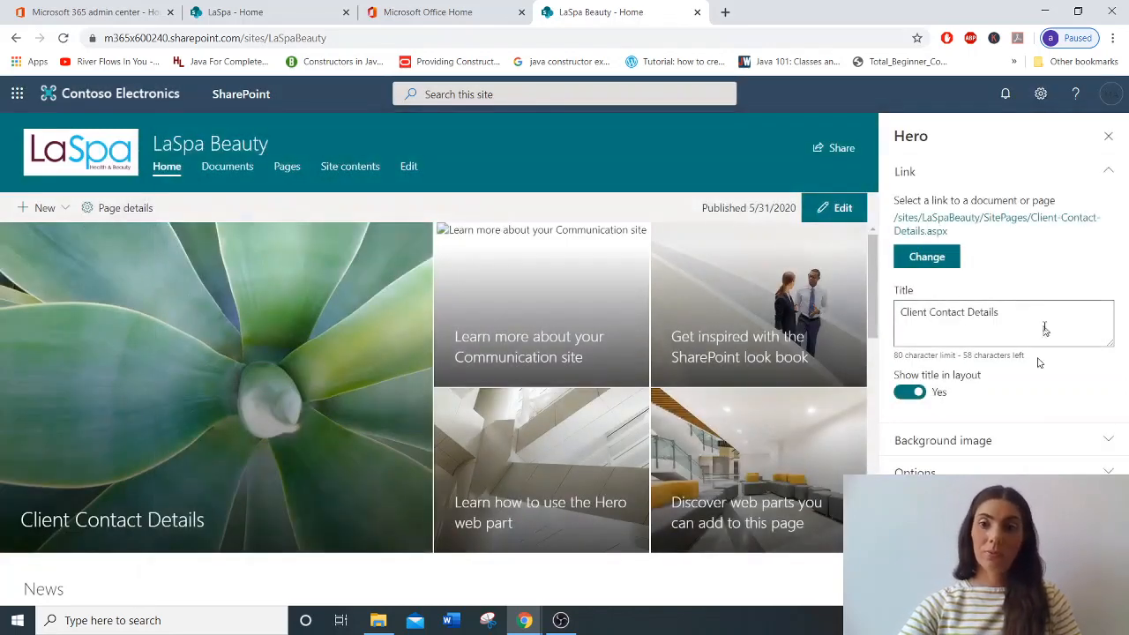
{"action": "left_click", "coordinate": [1107, 136]}
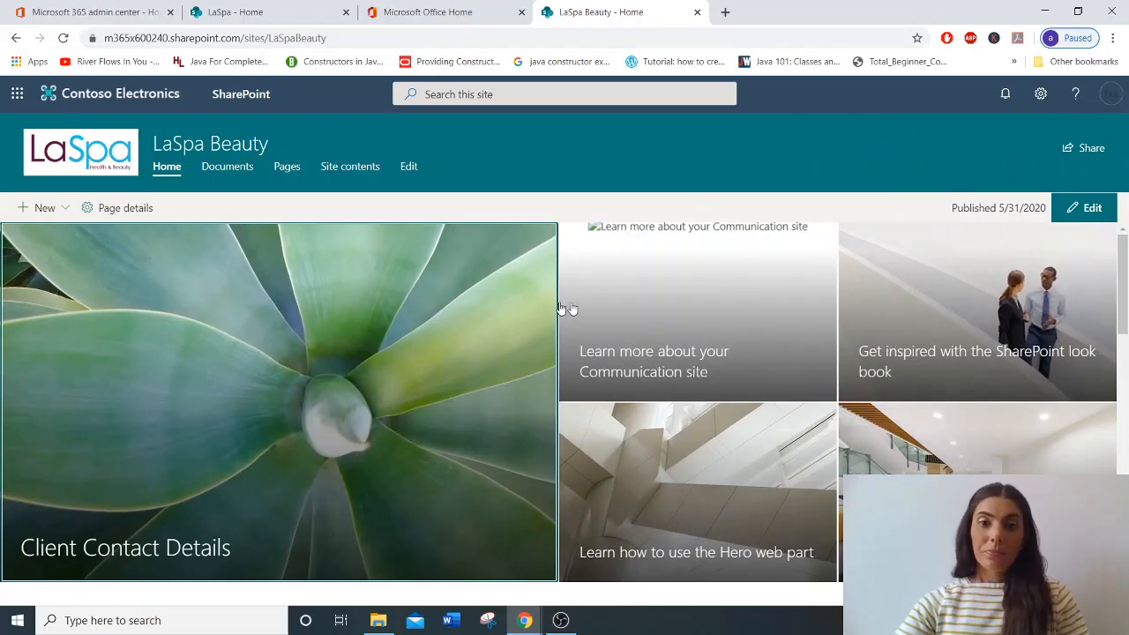
- Open the home page for editing and republish it
{"action": "left_click", "coordinate": [1073, 207]}
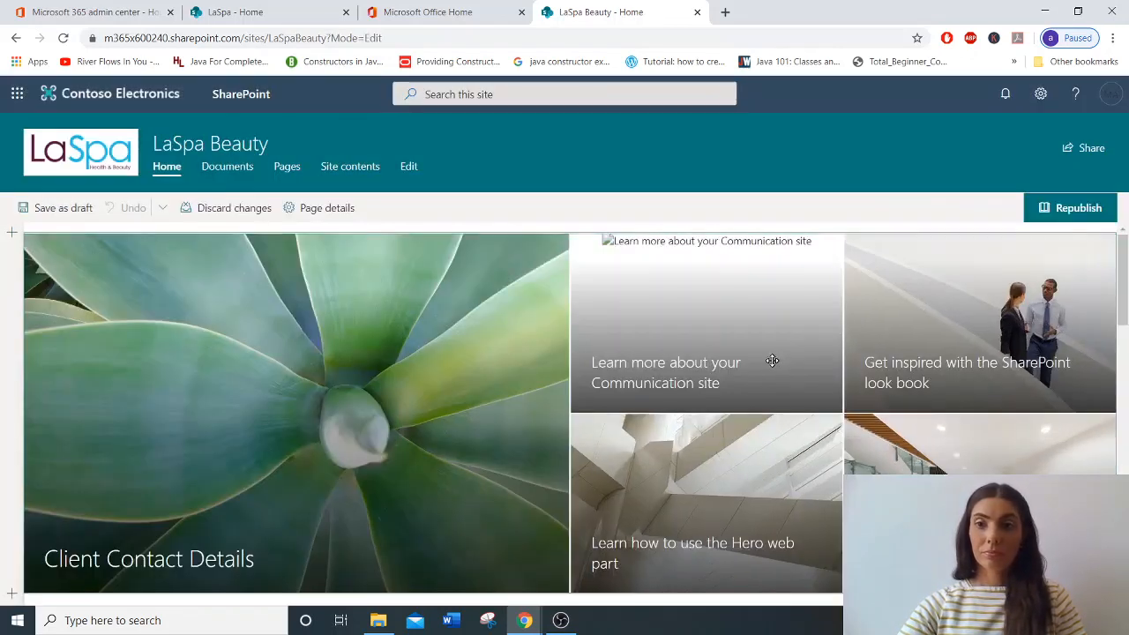
{"action": "left_click", "coordinate": [1072, 208]}
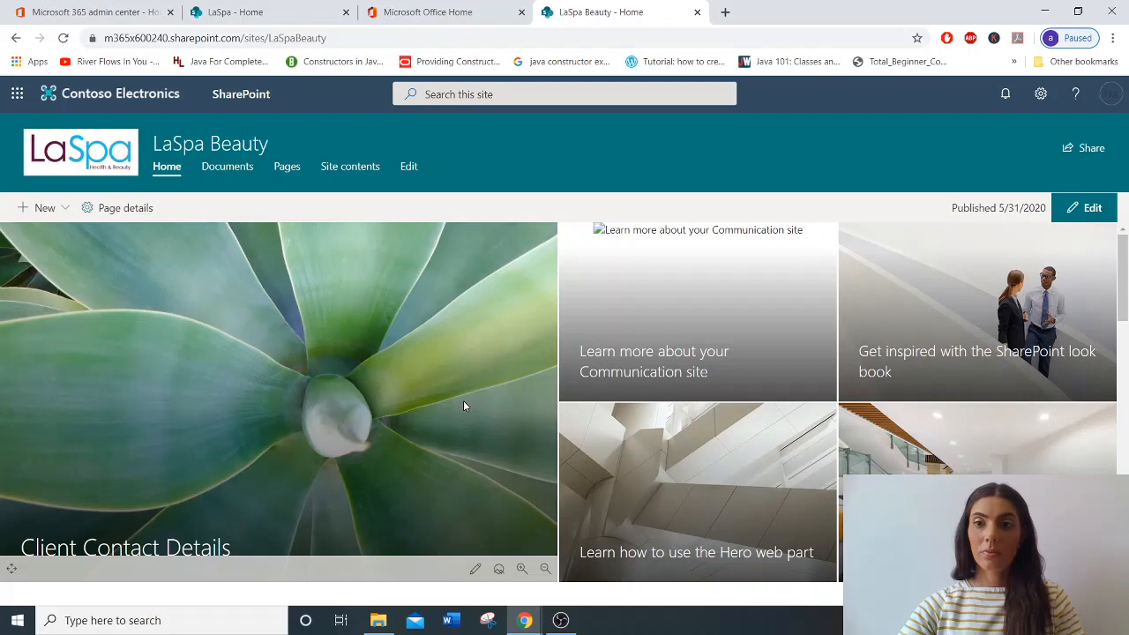
{"action": "left_click", "coordinate": [1099, 208]}
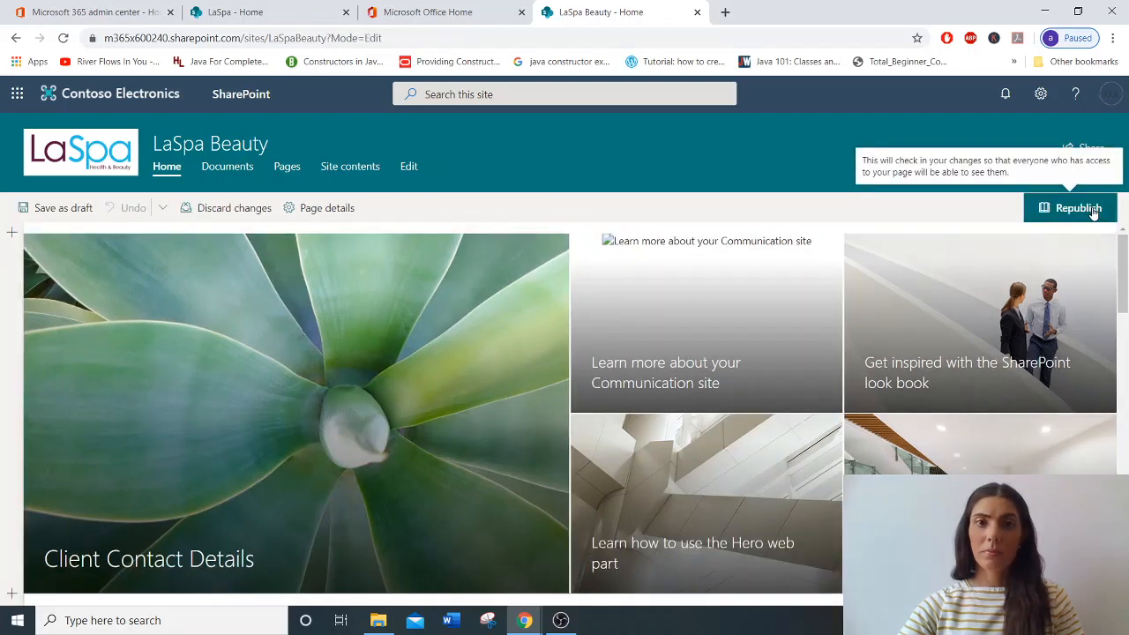
{"action": "left_click", "coordinate": [1093, 211]}
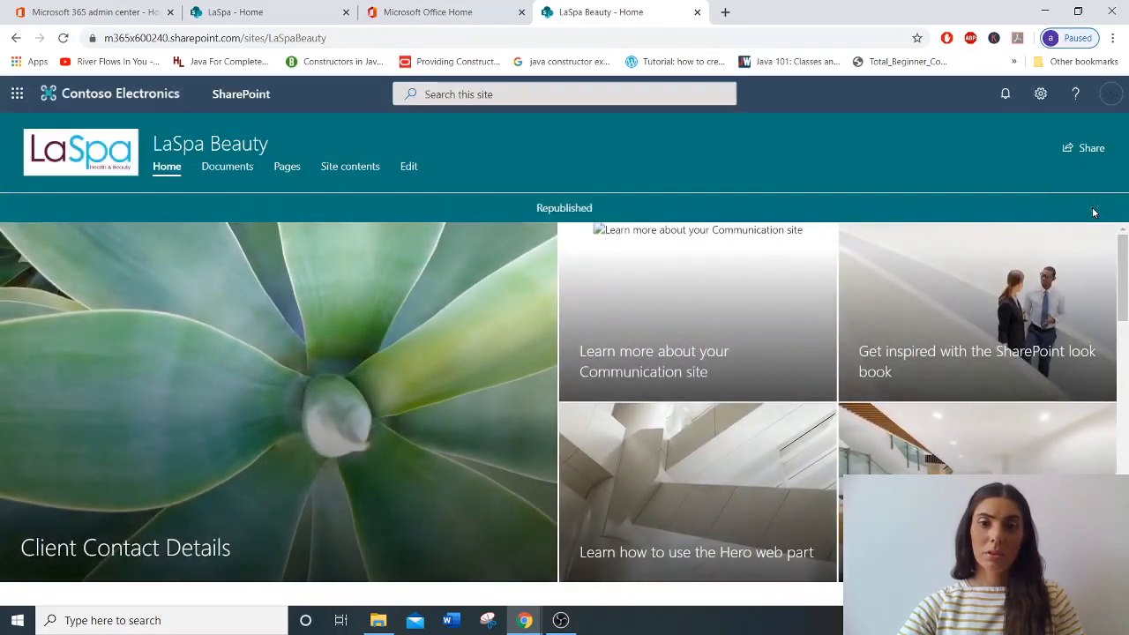
- Check the Client Contact Details Hero tile's settings and test which page the tile opens
{"action": "left_click", "coordinate": [475, 570]}
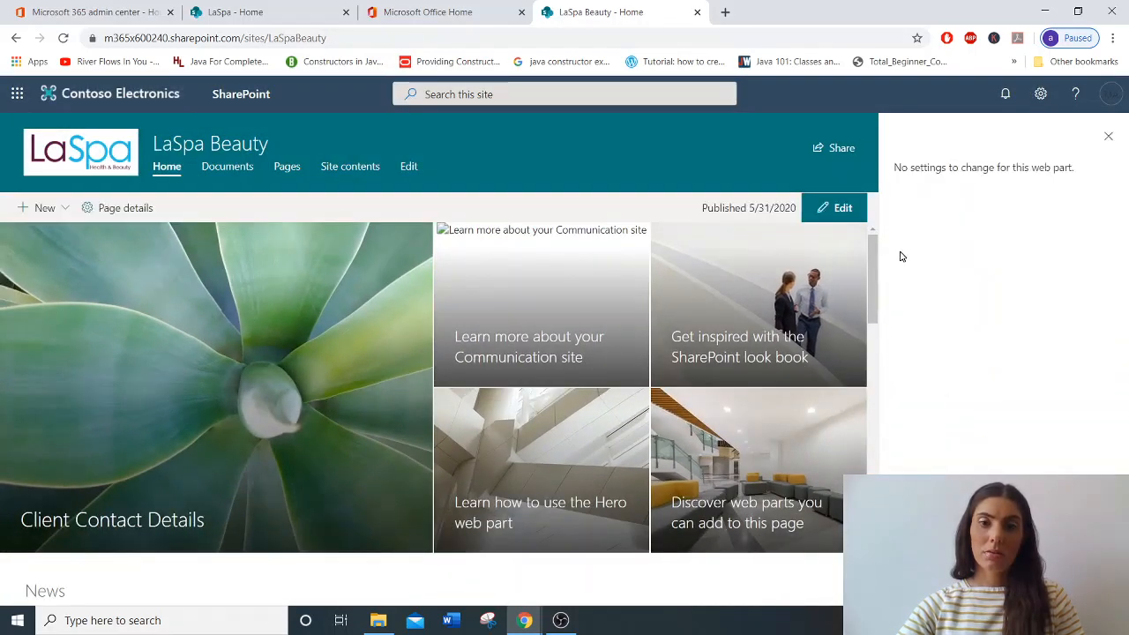
{"action": "left_click", "coordinate": [1108, 137]}
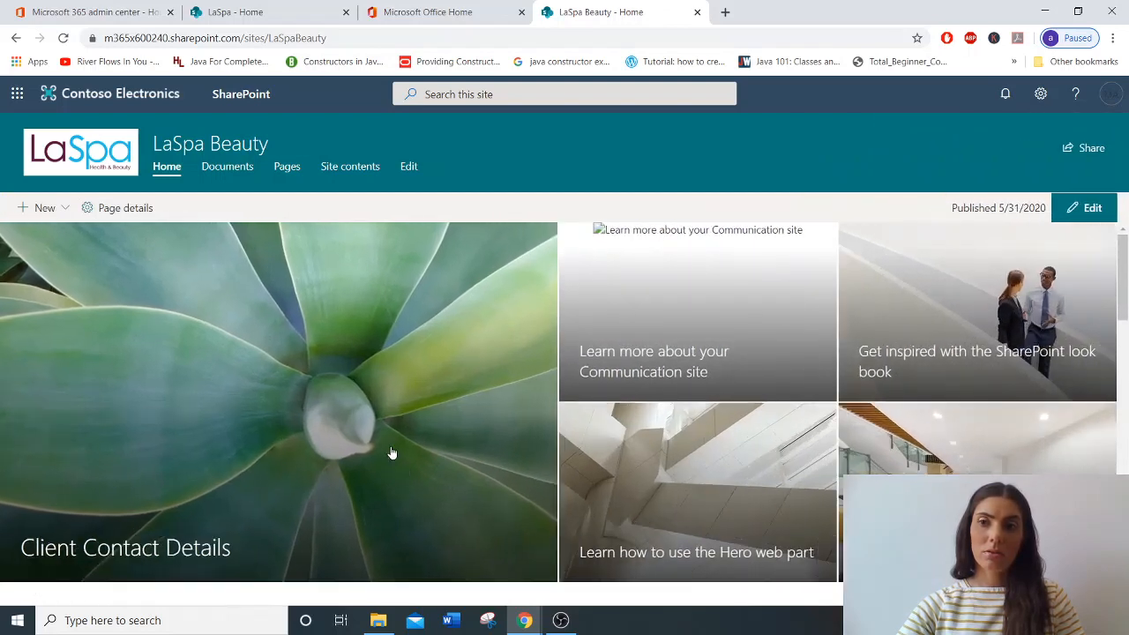
{"action": "left_click", "coordinate": [394, 371]}
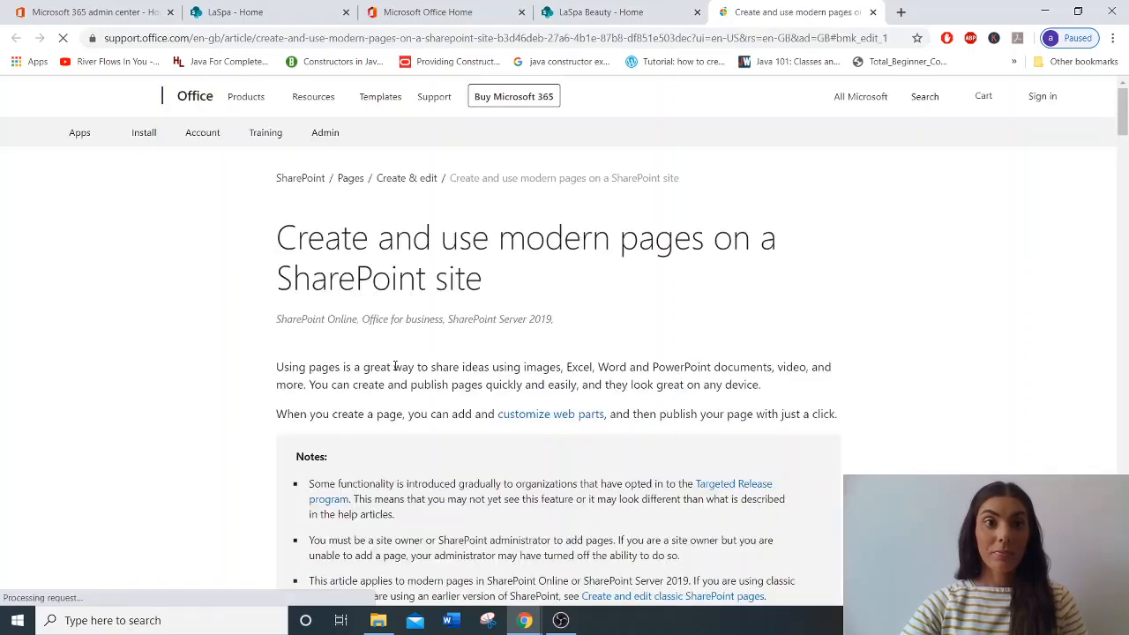
{"action": "left_click", "coordinate": [873, 13]}
{"action": "left_click", "coordinate": [1090, 208]}
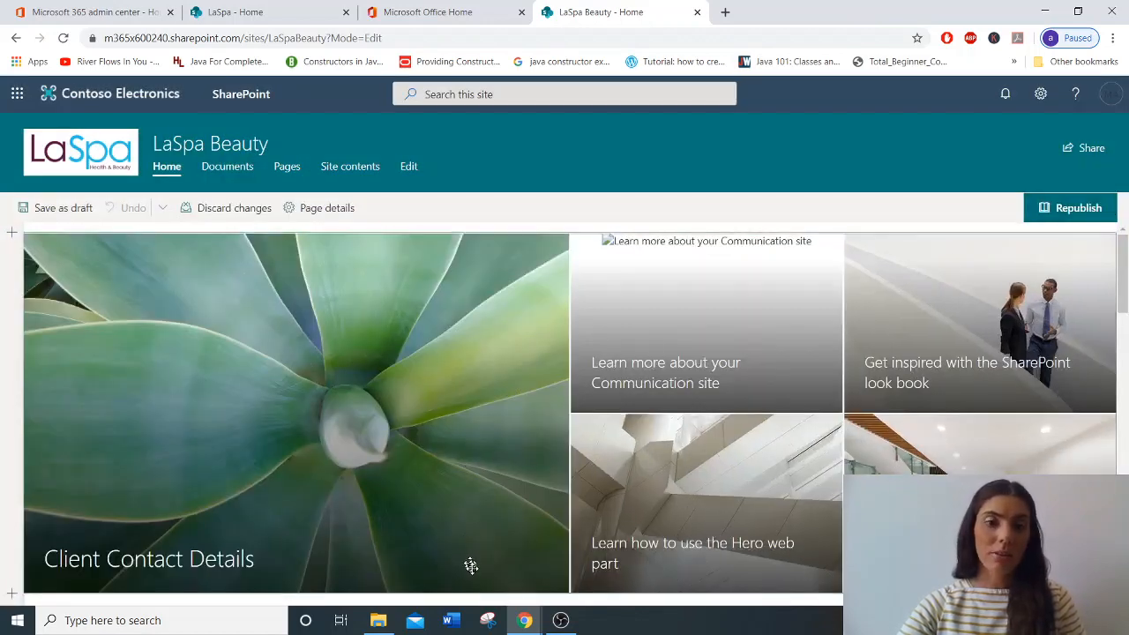
{"action": "left_click", "coordinate": [128, 300]}
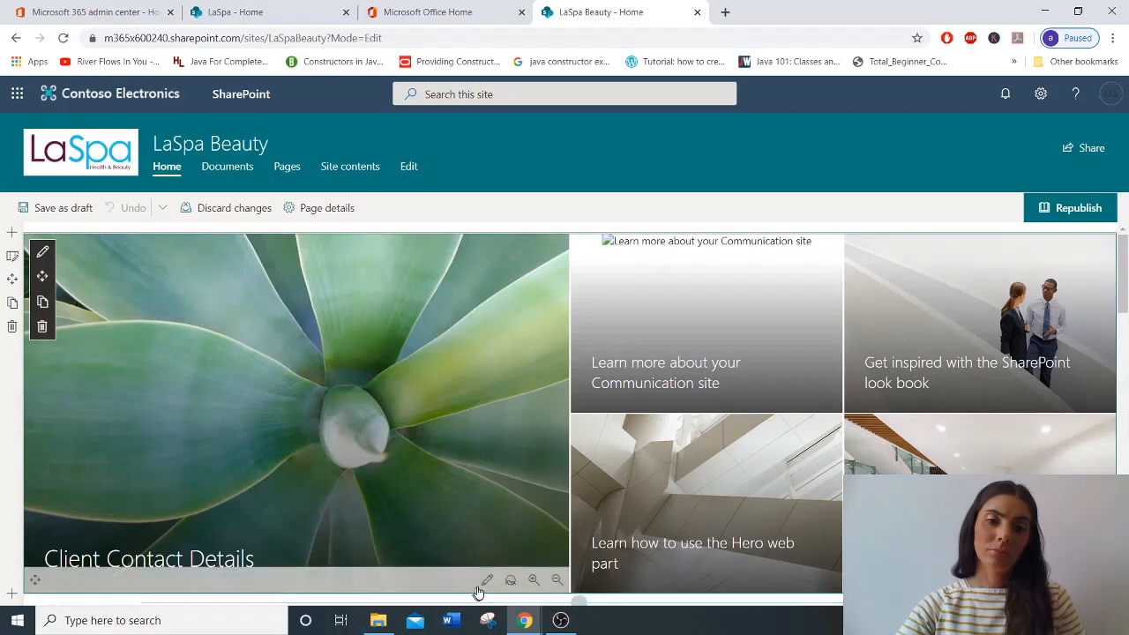
{"action": "left_click", "coordinate": [486, 581]}
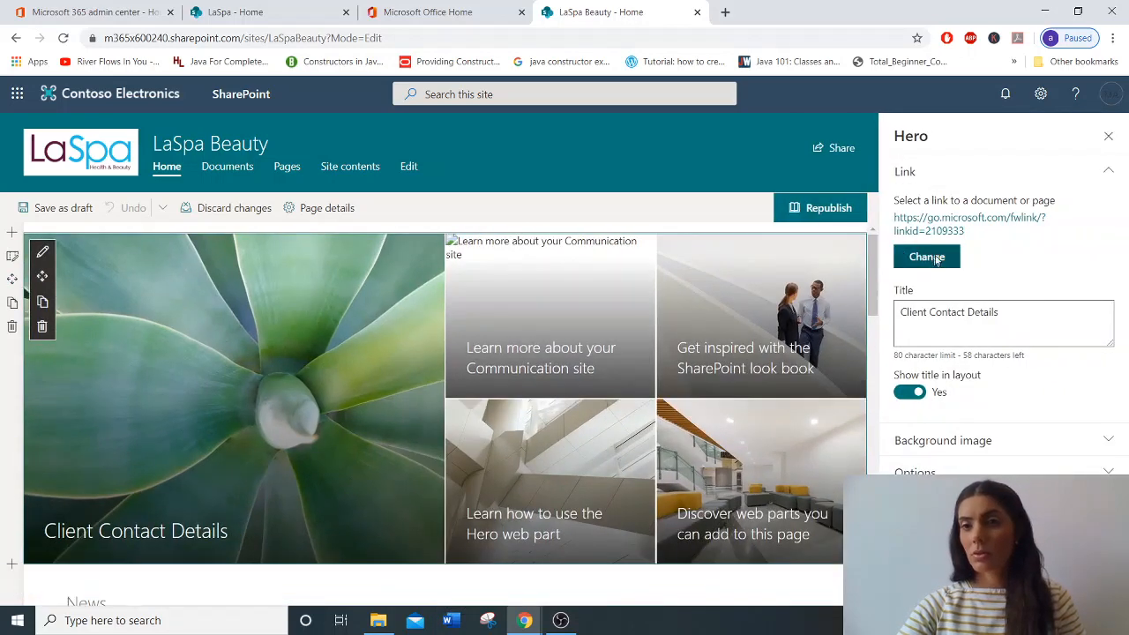
{"action": "left_click", "coordinate": [926, 257]}
{"action": "left_click", "coordinate": [172, 359]}
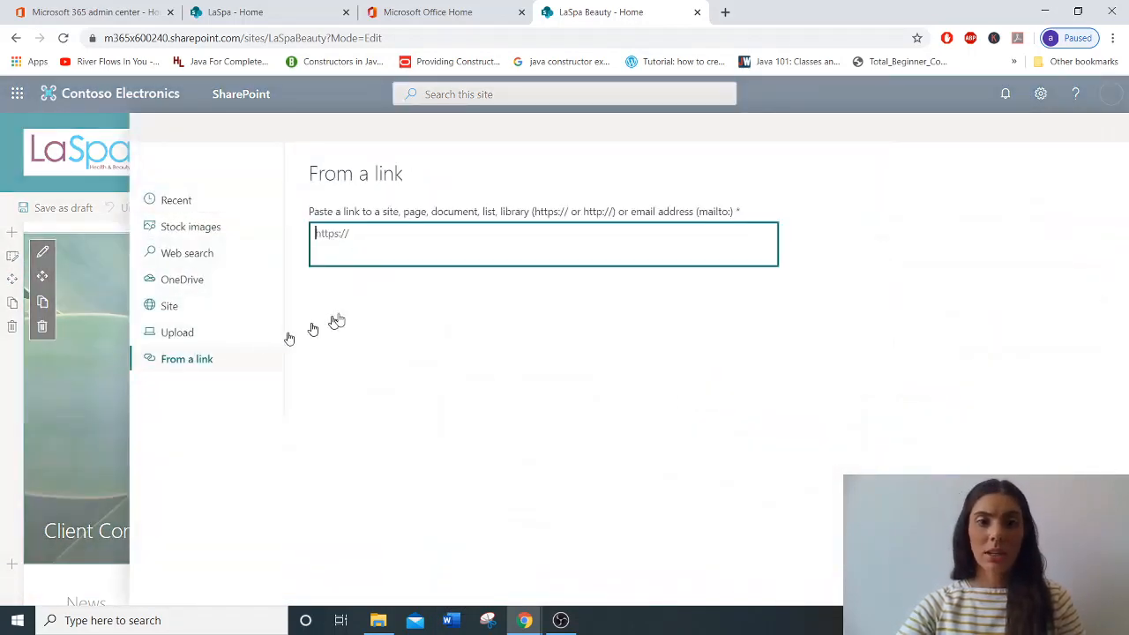
{"action": "type", "text": "https://m365x600240.sharepoint.com/sites/LaSpaBeauty/SitePages/Client-Contact-Details.aspx"}
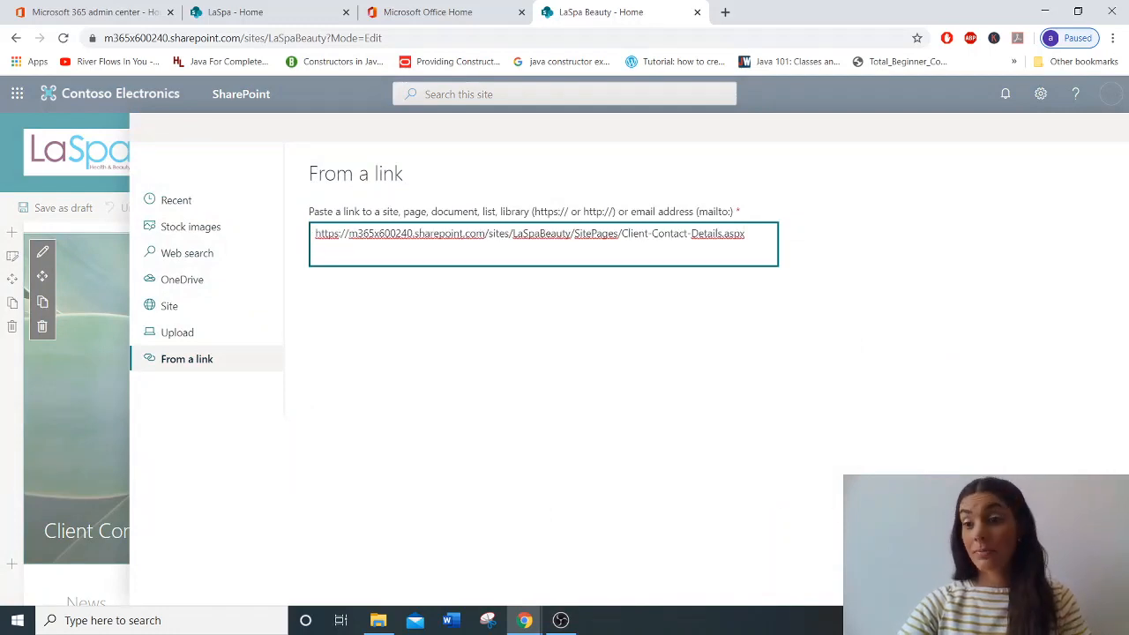
{"action": "left_click", "coordinate": [1003, 580]}
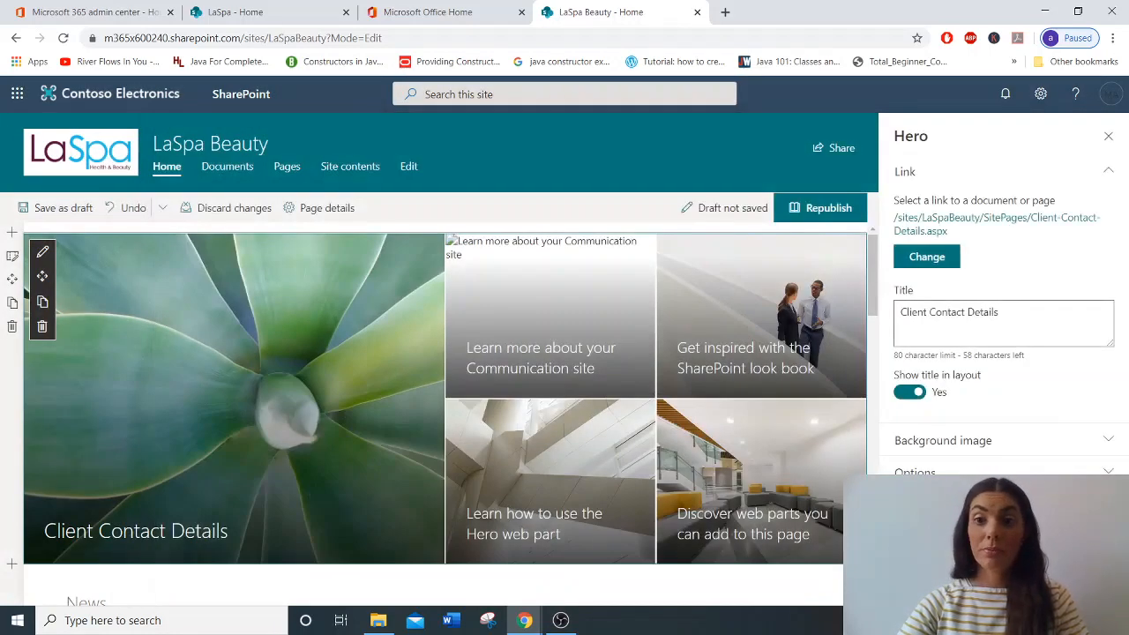
- Republish the home page, test the Client Contact Details tile's link, and return to the home page
{"action": "left_click", "coordinate": [803, 208]}
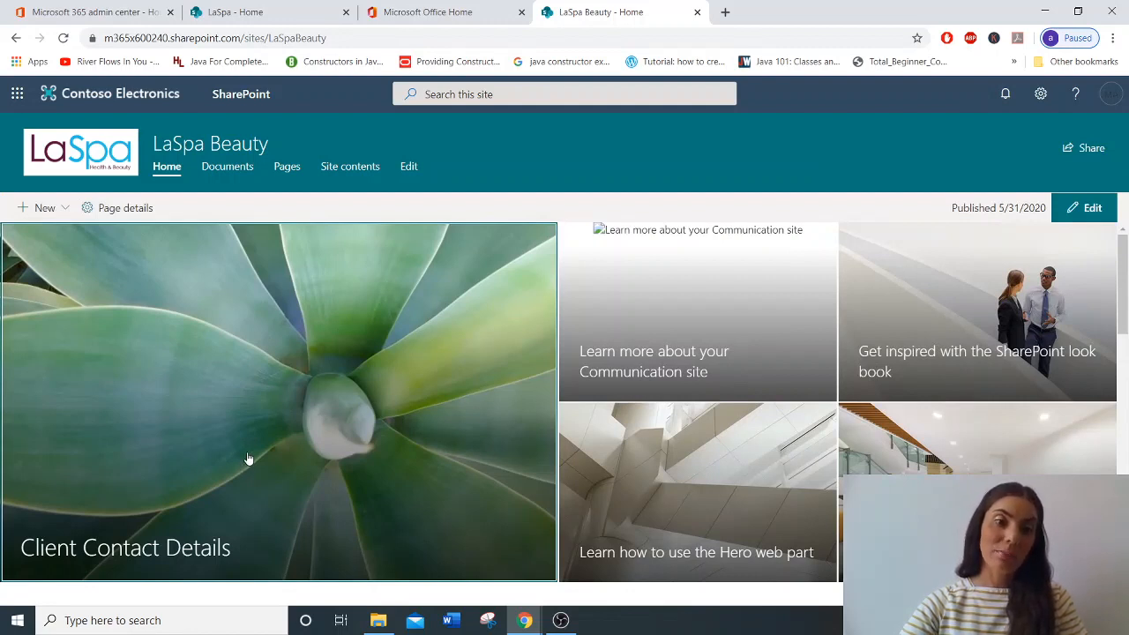
{"action": "left_click", "coordinate": [247, 459]}
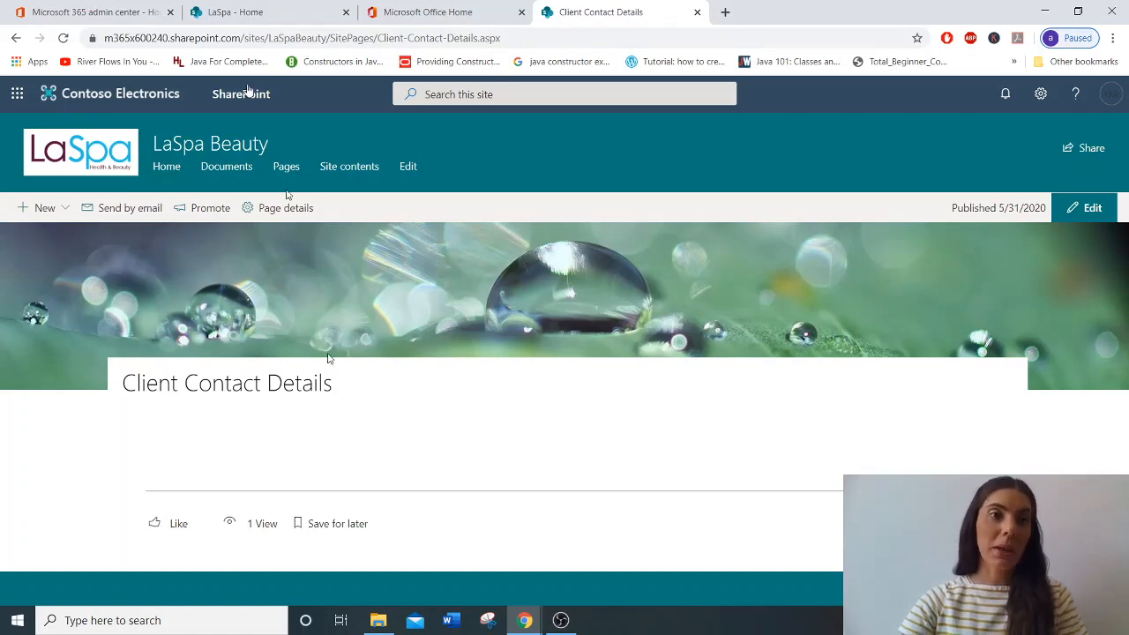
{"action": "left_click", "coordinate": [16, 38]}
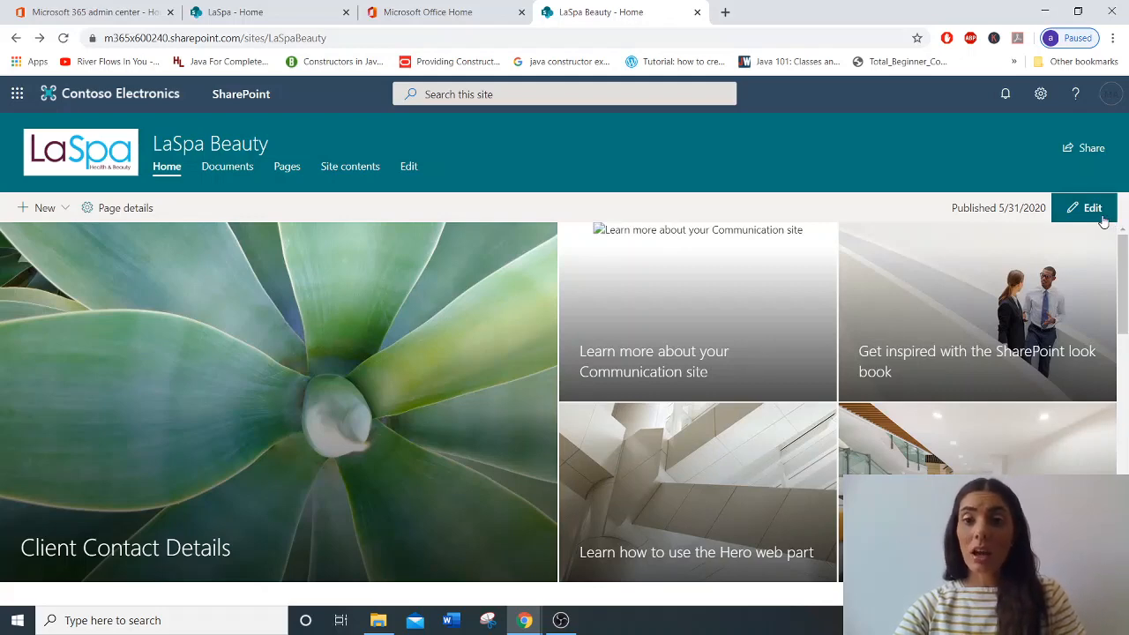
- Open the home page for editing and republish it without making changes
{"action": "mouse_move", "coordinate": [1124, 250]}
{"action": "left_mouse_down"}
{"action": "mouse_move", "coordinate": [1125, 308]}
{"action": "mouse_move", "coordinate": [1126, 233]}
{"action": "left_mouse_up"}
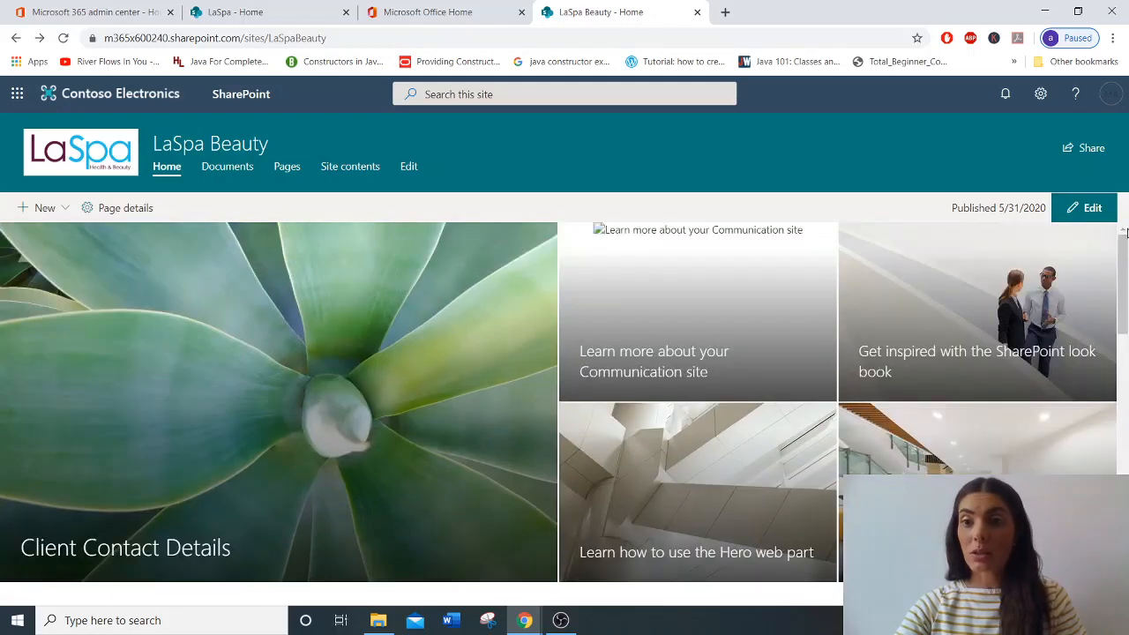
{"action": "left_click", "coordinate": [1070, 211]}
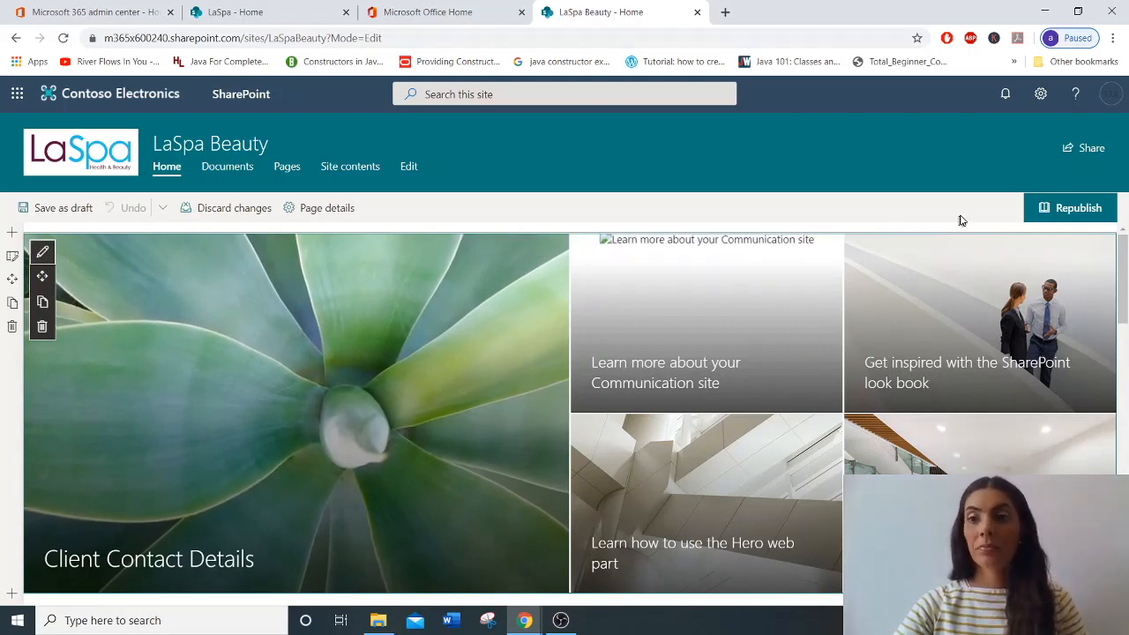
{"action": "left_click", "coordinate": [1049, 217]}
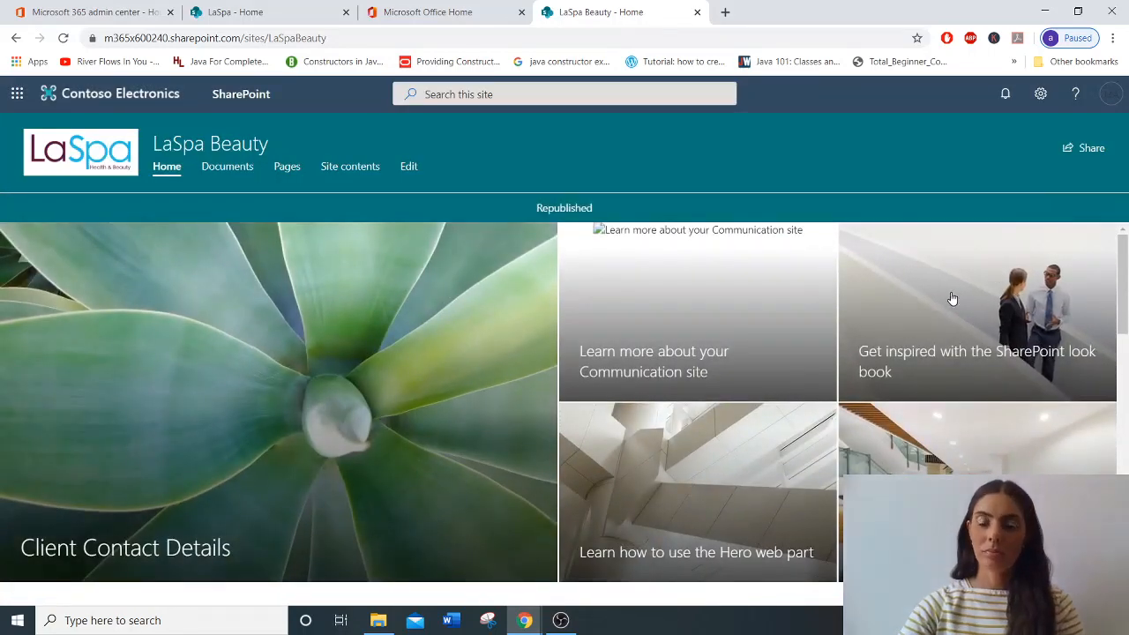
- Reopen the home page for editing and retitle the "Learn more about your Communication site" Hero tile as "Medical History Records"
{"action": "left_click", "coordinate": [1077, 207]}
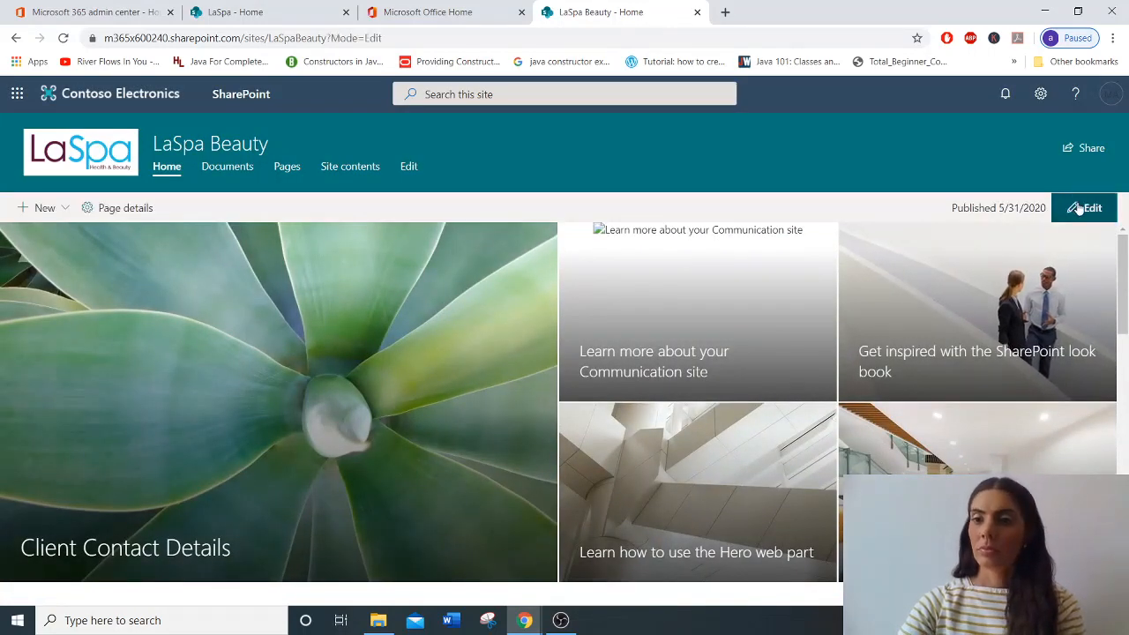
{"action": "left_click", "coordinate": [299, 328]}
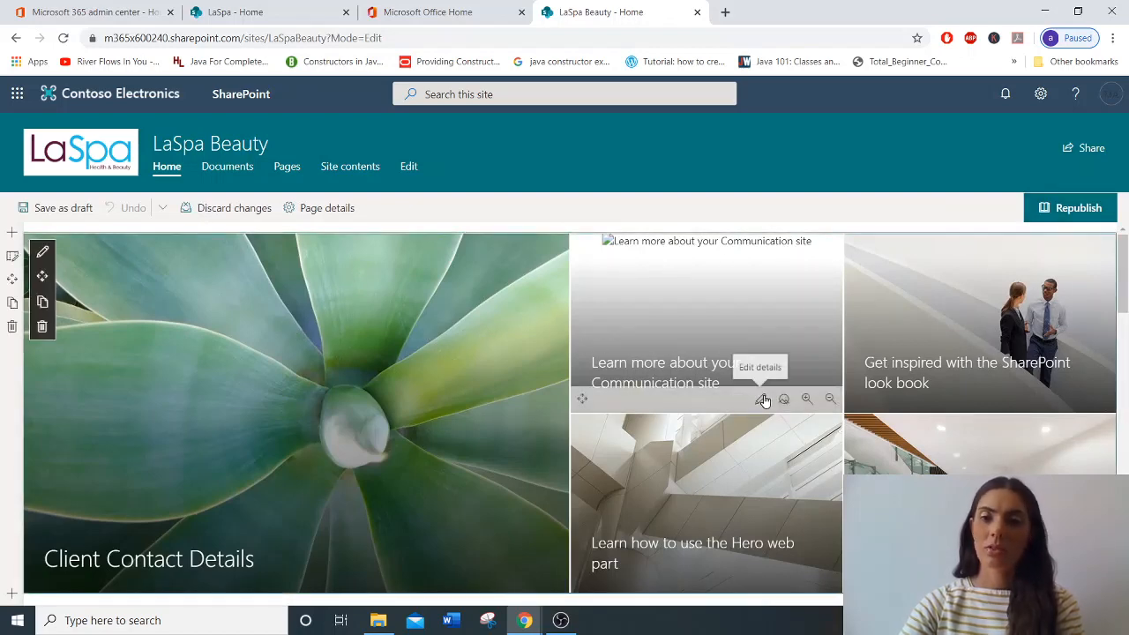
{"action": "left_click", "coordinate": [763, 399]}
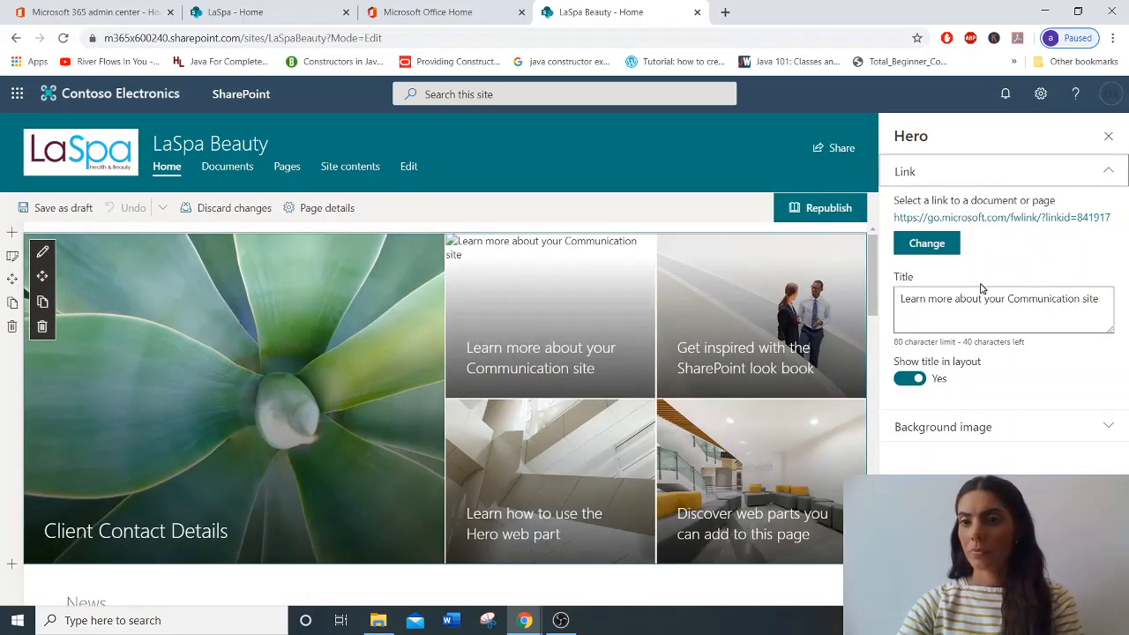
{"action": "left_click", "coordinate": [930, 245]}
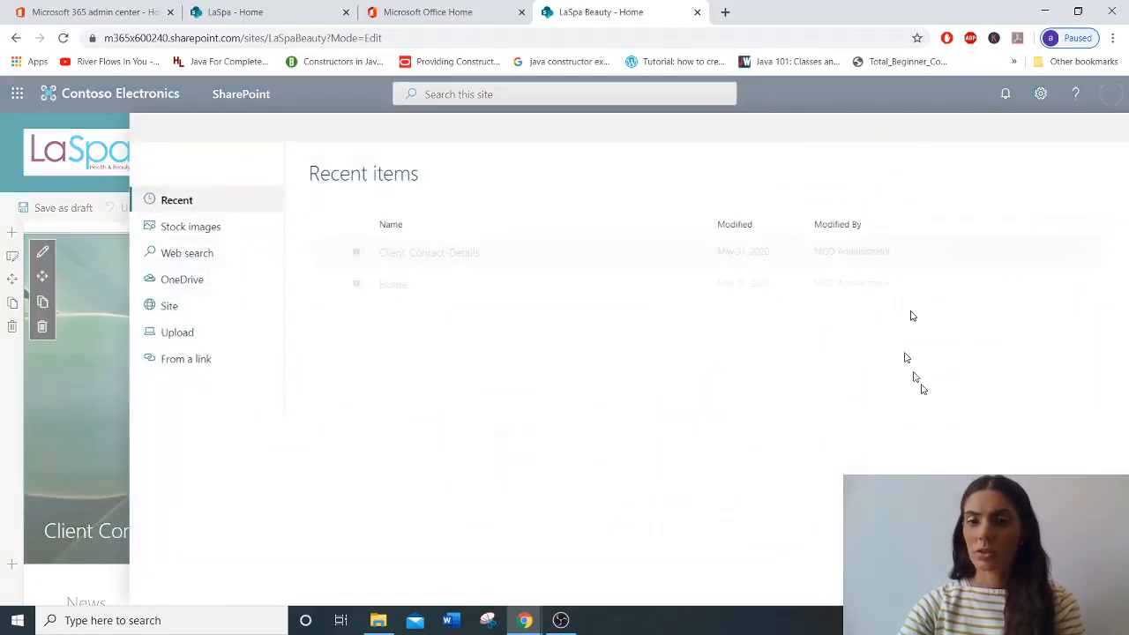
{"action": "left_click", "coordinate": [1063, 579]}
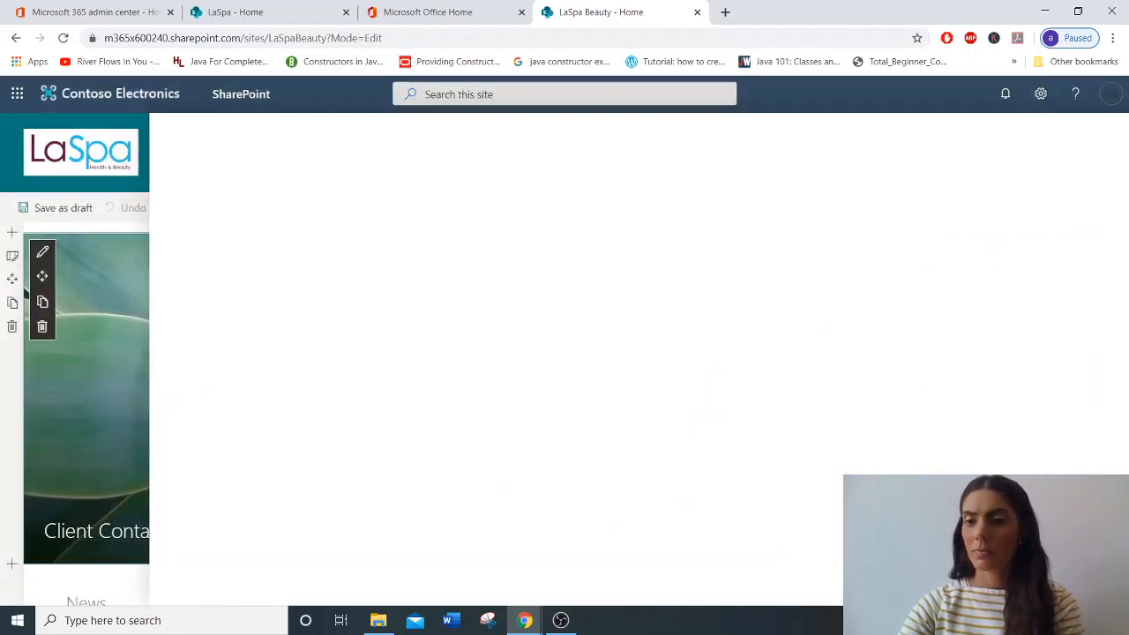
{"action": "left_click_drag", "start_coordinate": [1096, 302], "coordinate": [916, 301]}
{"action": "key", "text": "BackSpace"}
{"action": "key", "text": "BackSpace"}
{"action": "key", "text": "BackSpace"}
{"action": "key", "text": "BackSpace"}
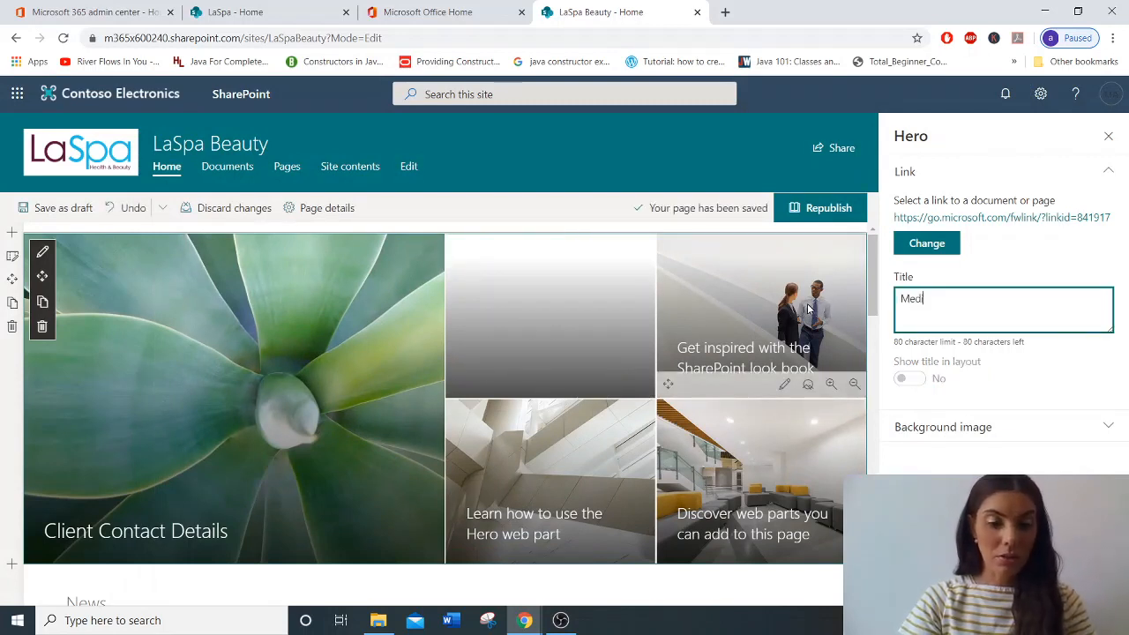
{"action": "type", "text": "Medical History"}
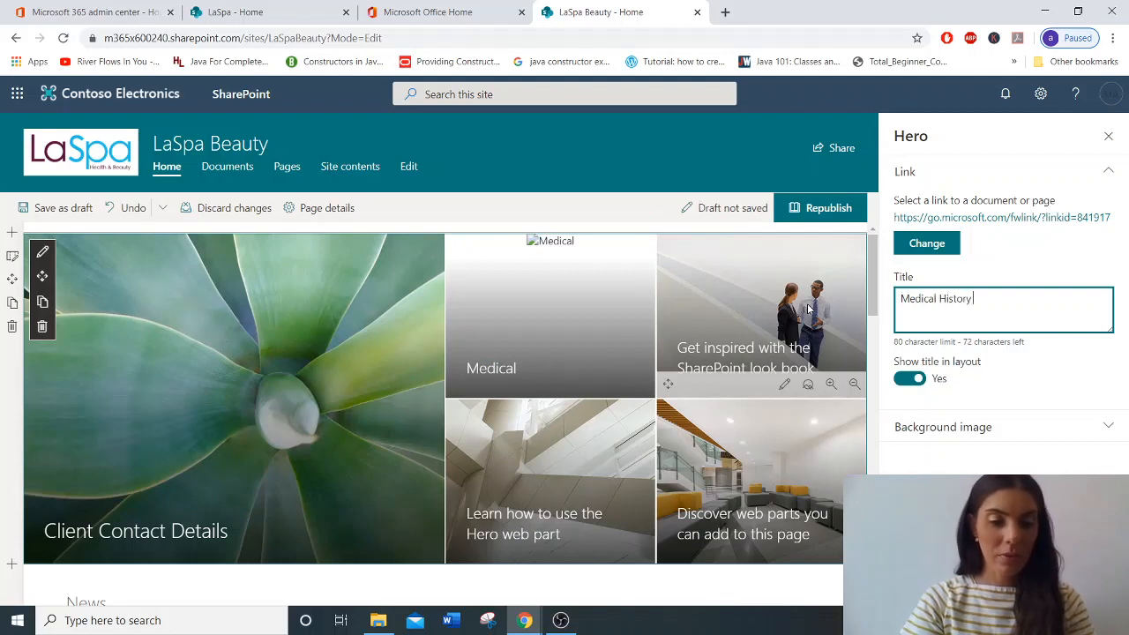
{"action": "type", "text": " Records"}
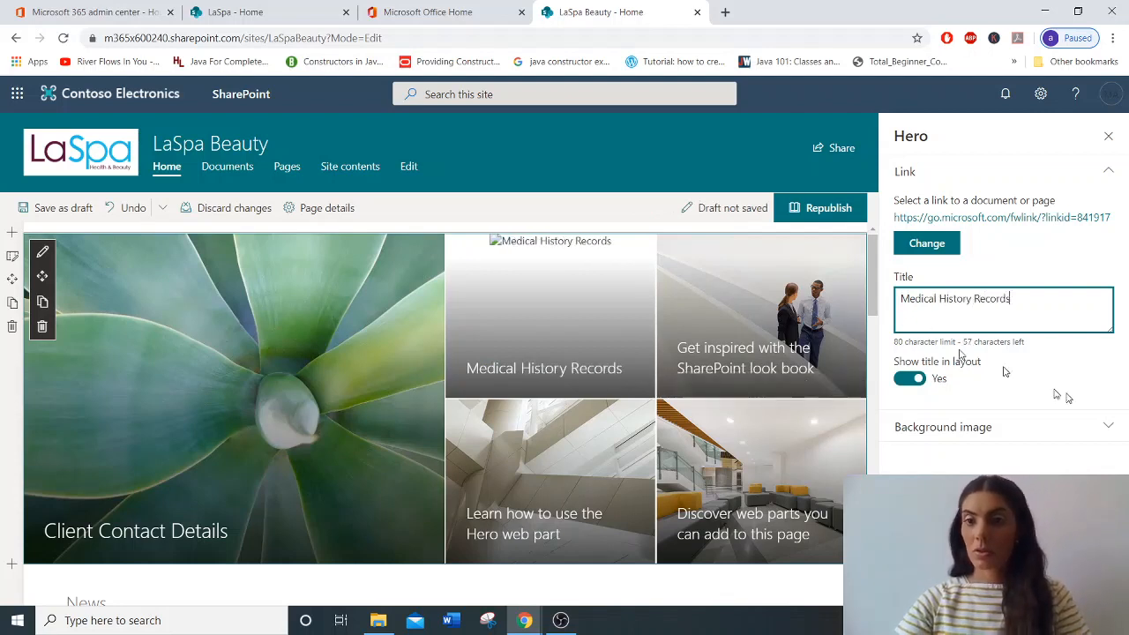
- Set medical form.jpg from the Site Assets Images folder as the Medical History Records tile's background, and close the tile settings
{"action": "left_click", "coordinate": [1093, 423]}
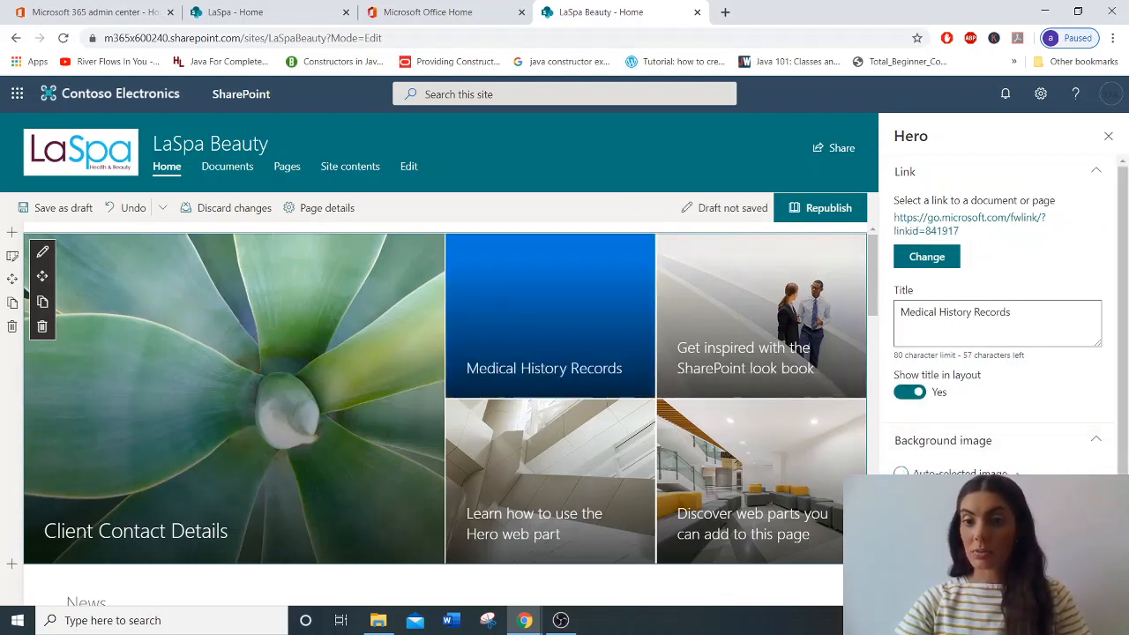
{"action": "scroll", "coordinate": [992, 452], "scroll_direction": "down", "scroll_amount": 1}
{"action": "scroll", "coordinate": [1011, 314], "scroll_direction": "down", "scroll_amount": 1}
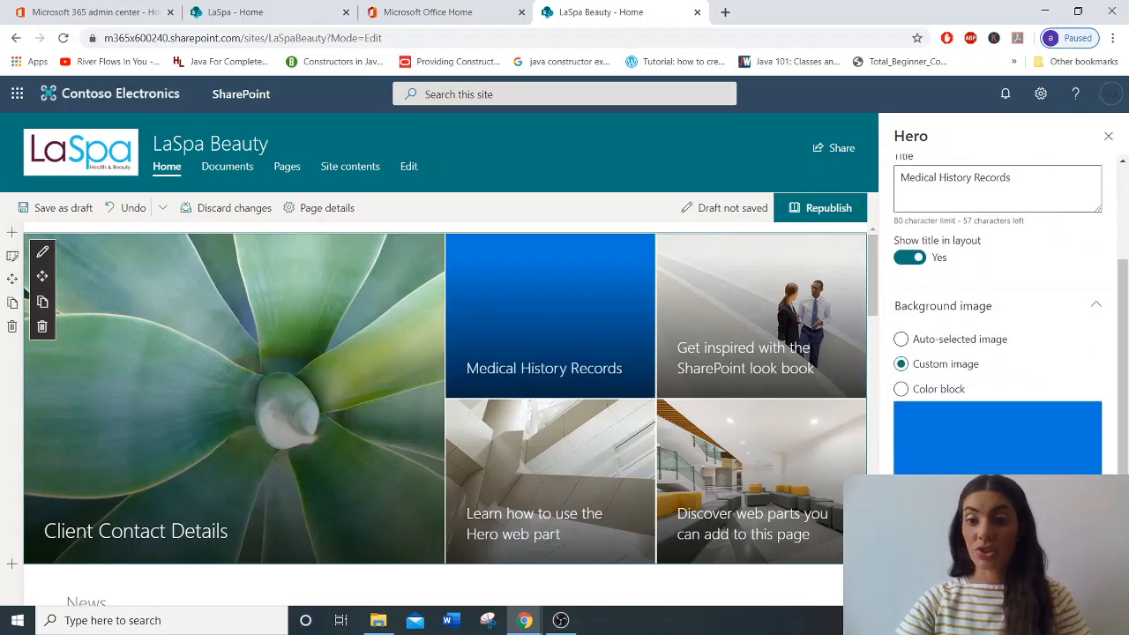
{"action": "left_click", "coordinate": [922, 540]}
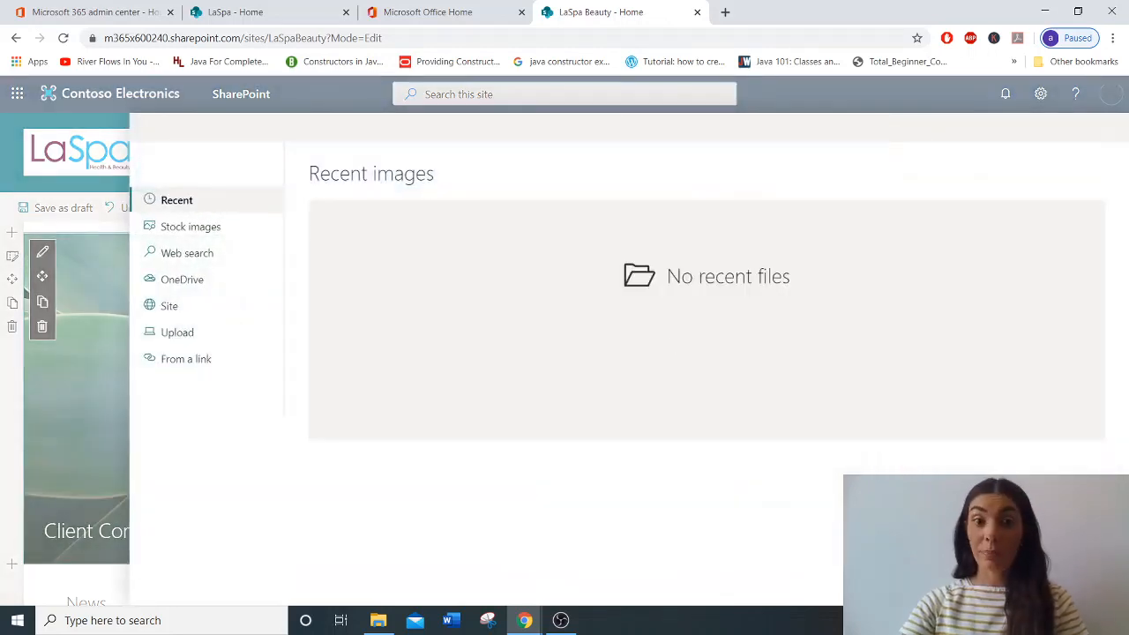
{"action": "left_click", "coordinate": [229, 309]}
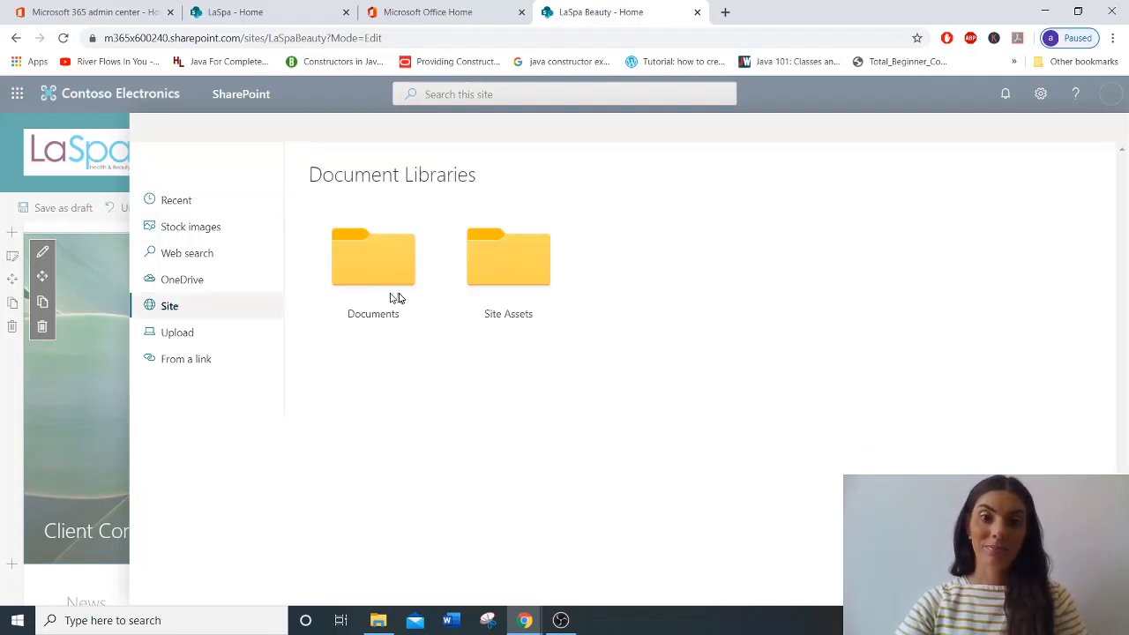
{"action": "left_click", "coordinate": [491, 283]}
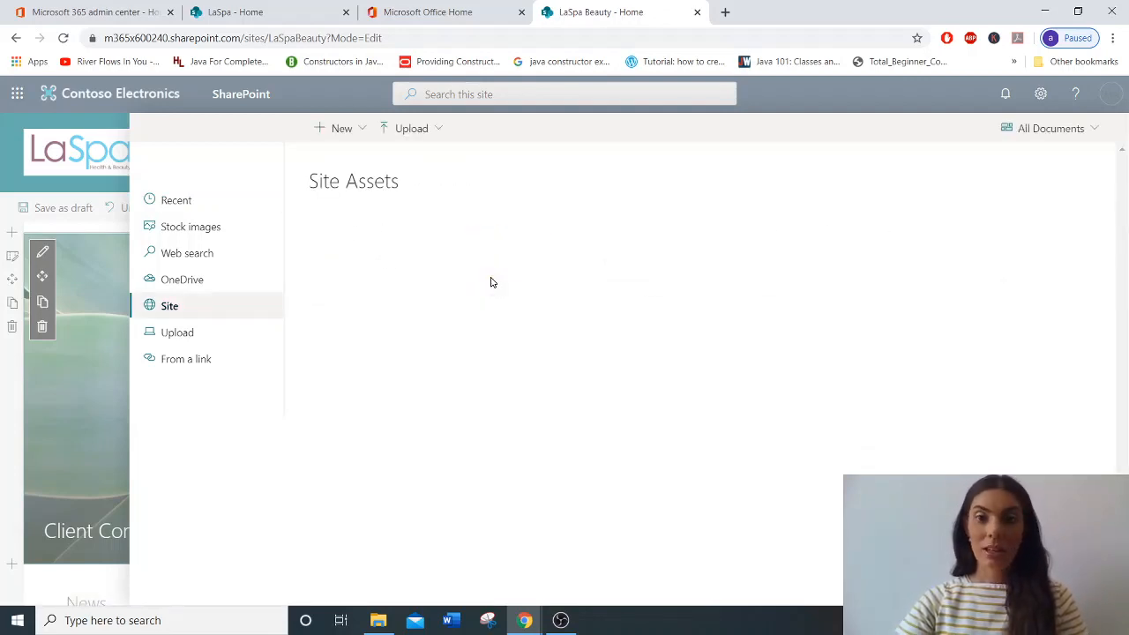
{"action": "left_click", "coordinate": [407, 277]}
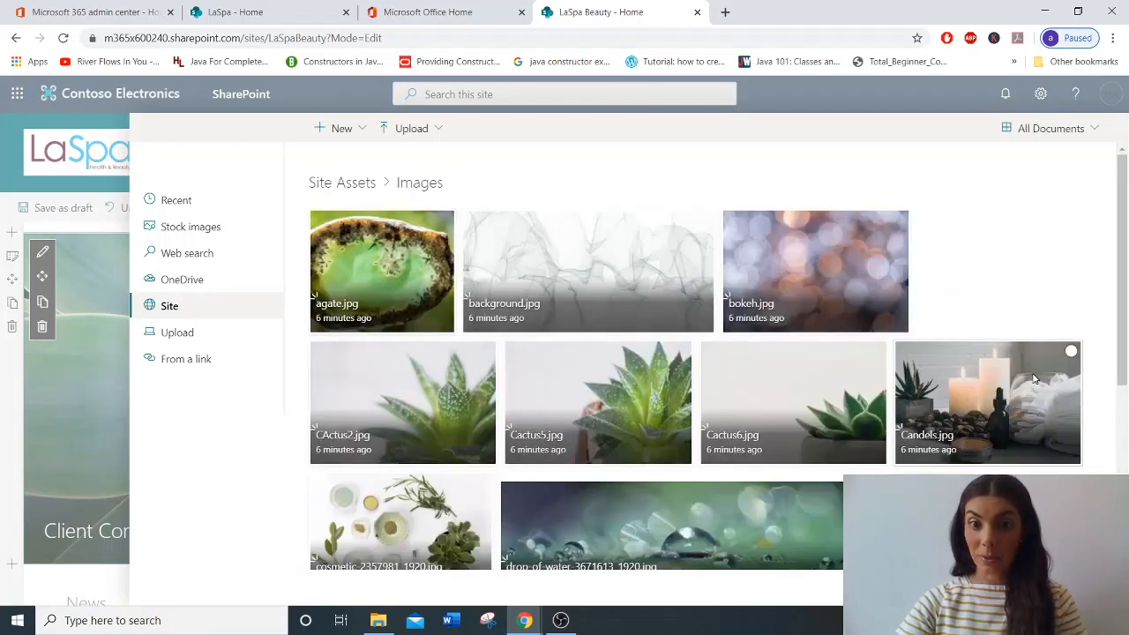
{"action": "scroll", "coordinate": [1023, 388], "scroll_direction": "down", "scroll_amount": 3}
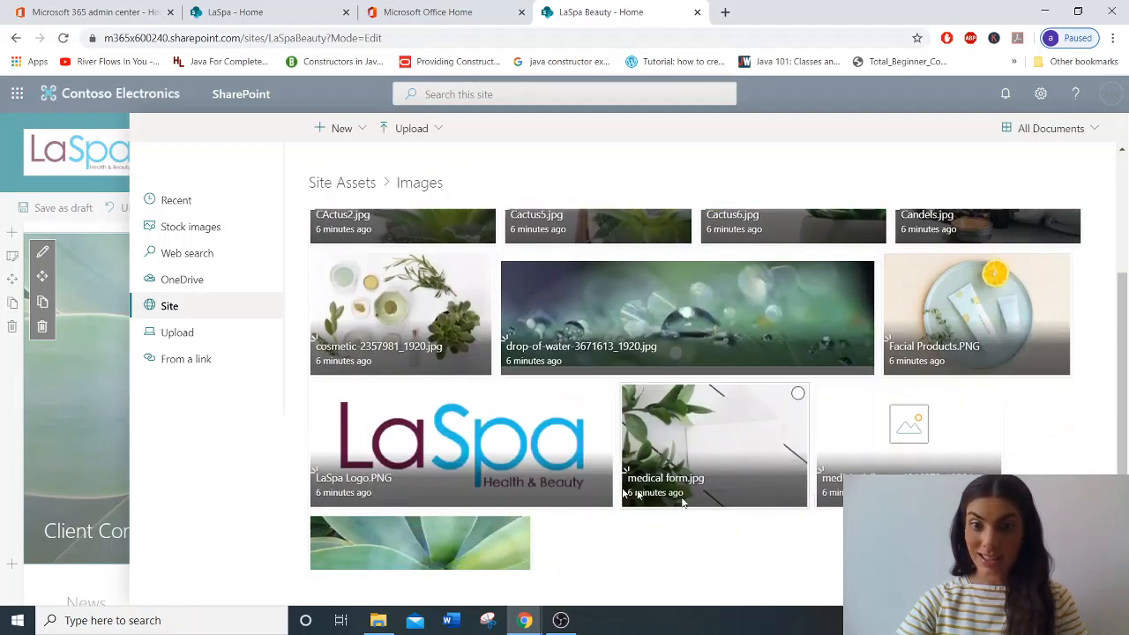
{"action": "left_click", "coordinate": [690, 440]}
{"action": "left_click", "coordinate": [995, 579]}
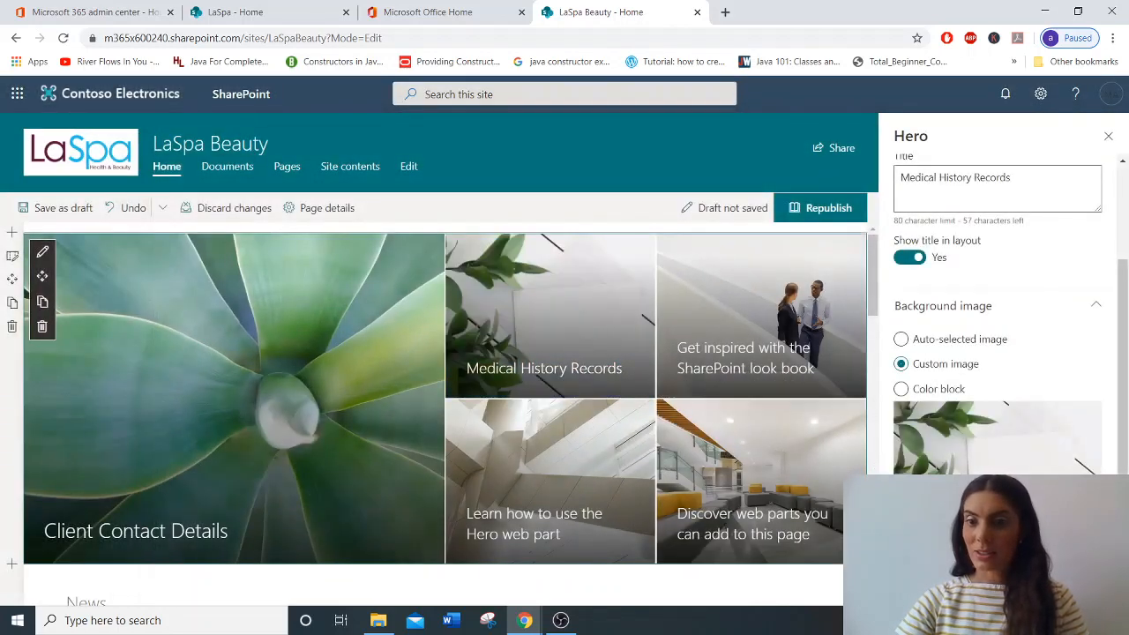
{"action": "scroll", "coordinate": [997, 511], "scroll_direction": "down", "scroll_amount": 1}
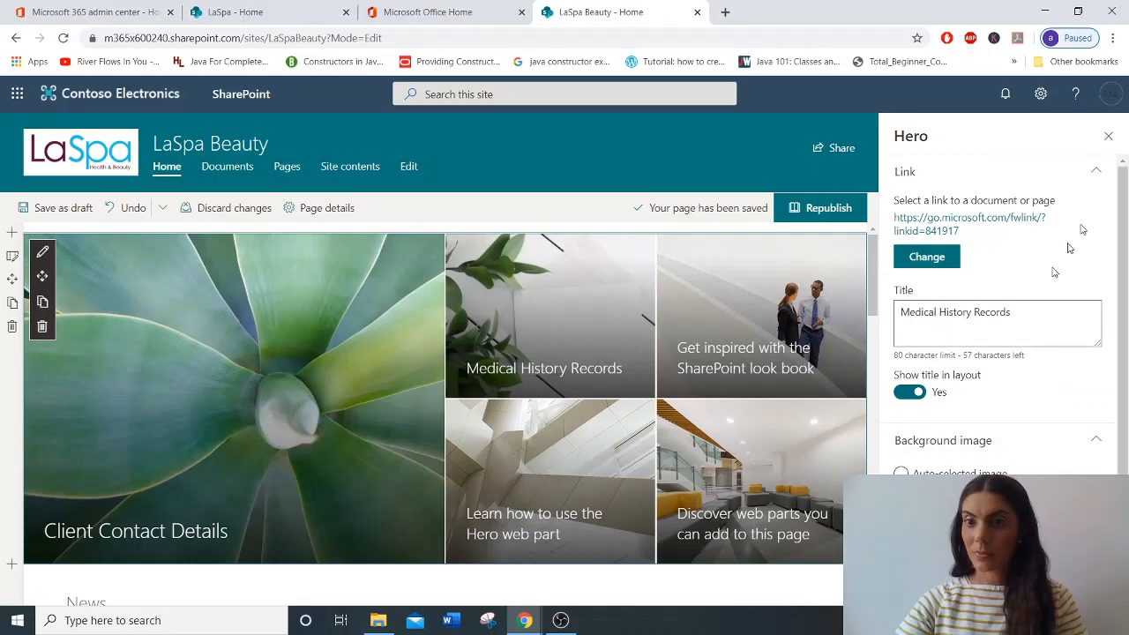
{"action": "left_click", "coordinate": [1109, 135]}
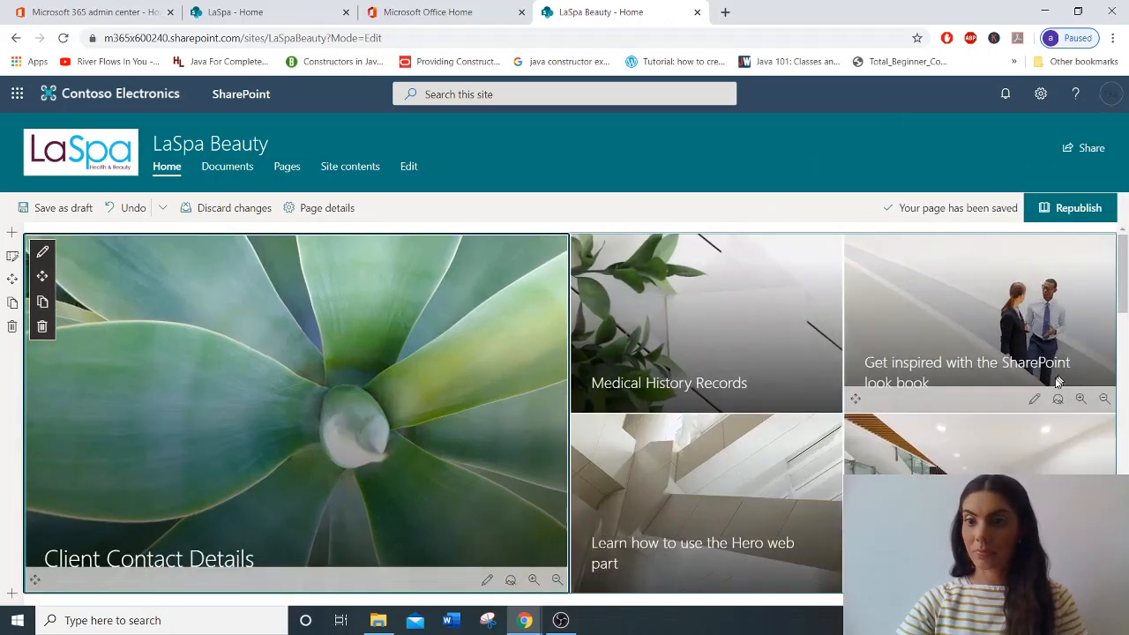
- Retitle the "Get inspired with the SharePoint look book" Hero tile as "Covid19 Updates"
{"action": "left_click", "coordinate": [1036, 401]}
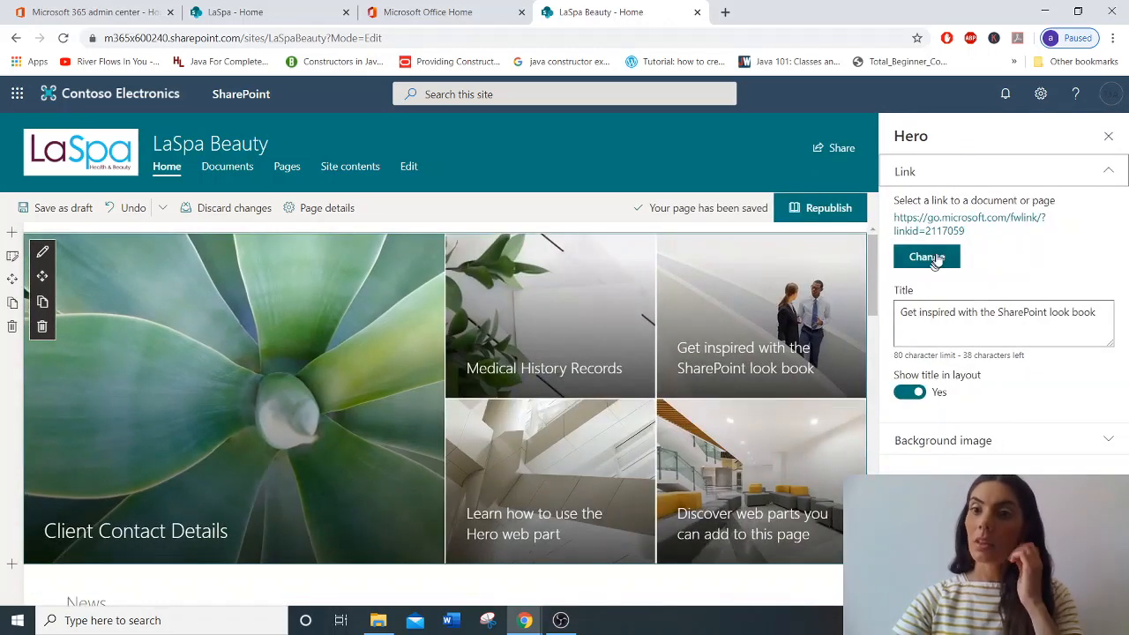
{"action": "left_click_drag", "start_coordinate": [1091, 312], "coordinate": [513, 330]}
{"action": "key", "text": "BackSpace"}
{"action": "type", "text": "Covi"}
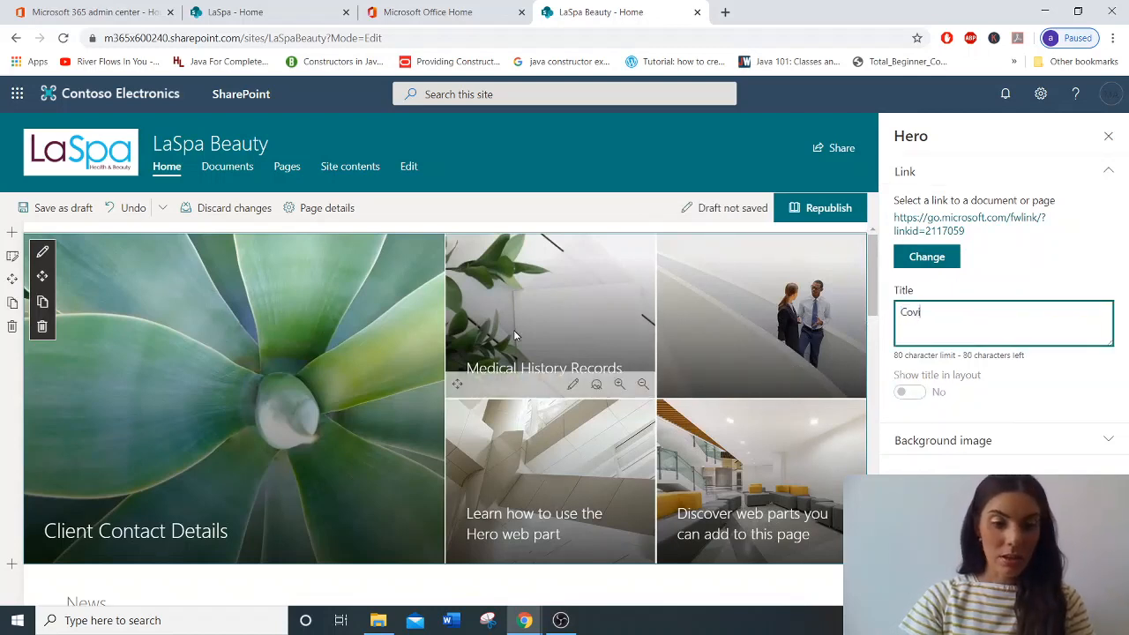
{"action": "type", "text": "d"}
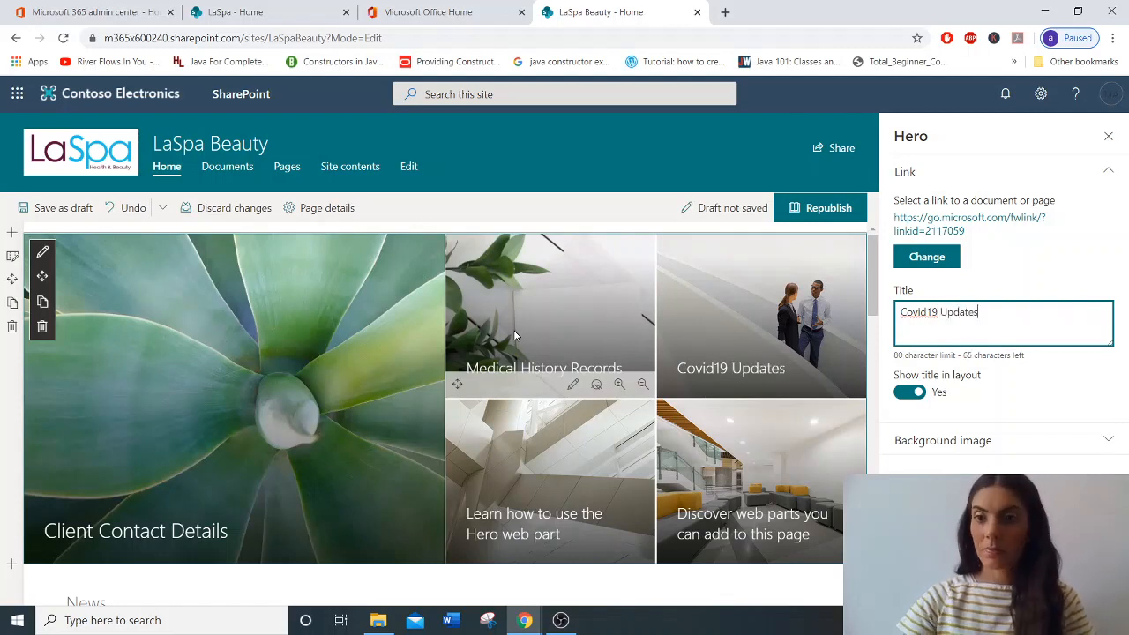
{"action": "type", "text": "19 Updates"}
- Set agate.jpg from the Site Assets Images folder as the Covid19 Updates tile's custom background image
{"action": "left_click", "coordinate": [913, 440]}
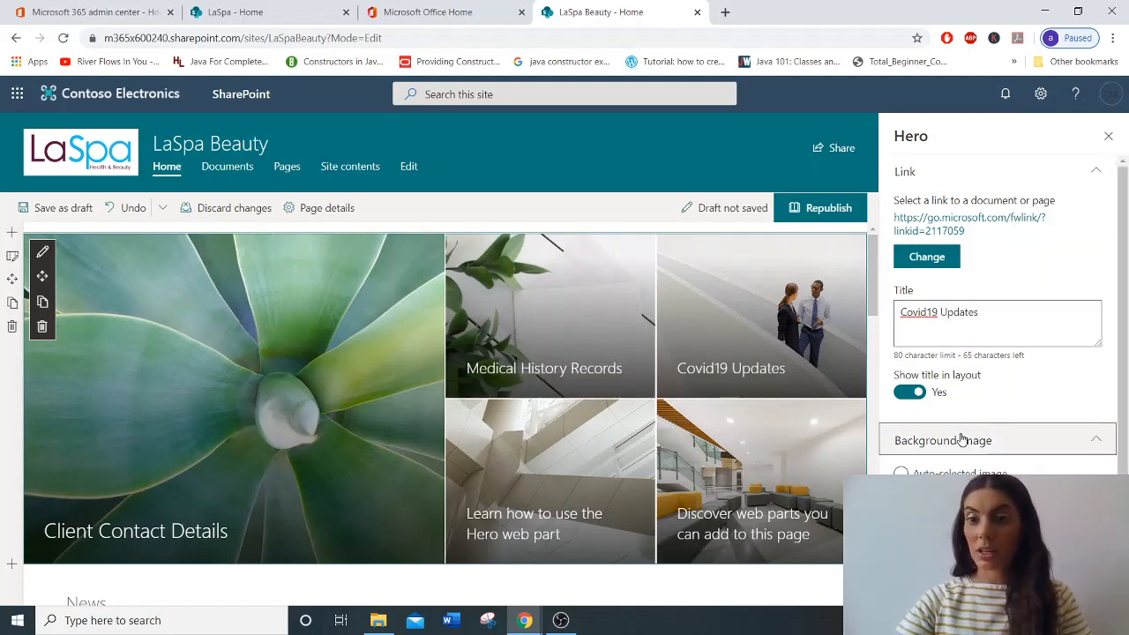
{"action": "scroll", "coordinate": [1001, 467], "scroll_direction": "down", "scroll_amount": 2}
{"action": "left_click", "coordinate": [924, 512]}
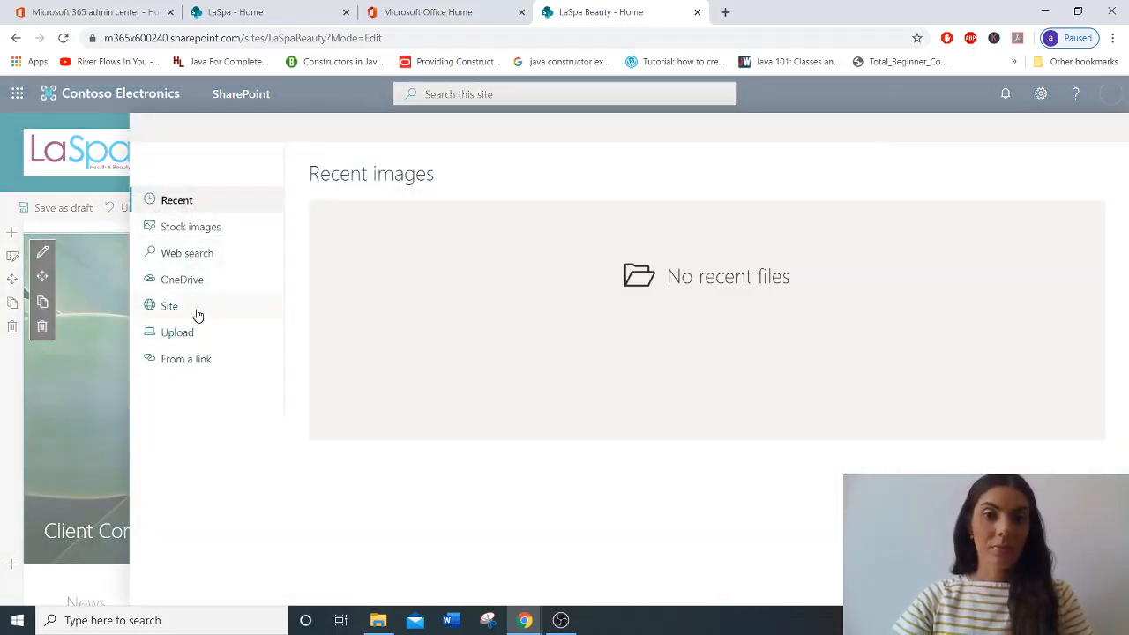
{"action": "left_click", "coordinate": [197, 314]}
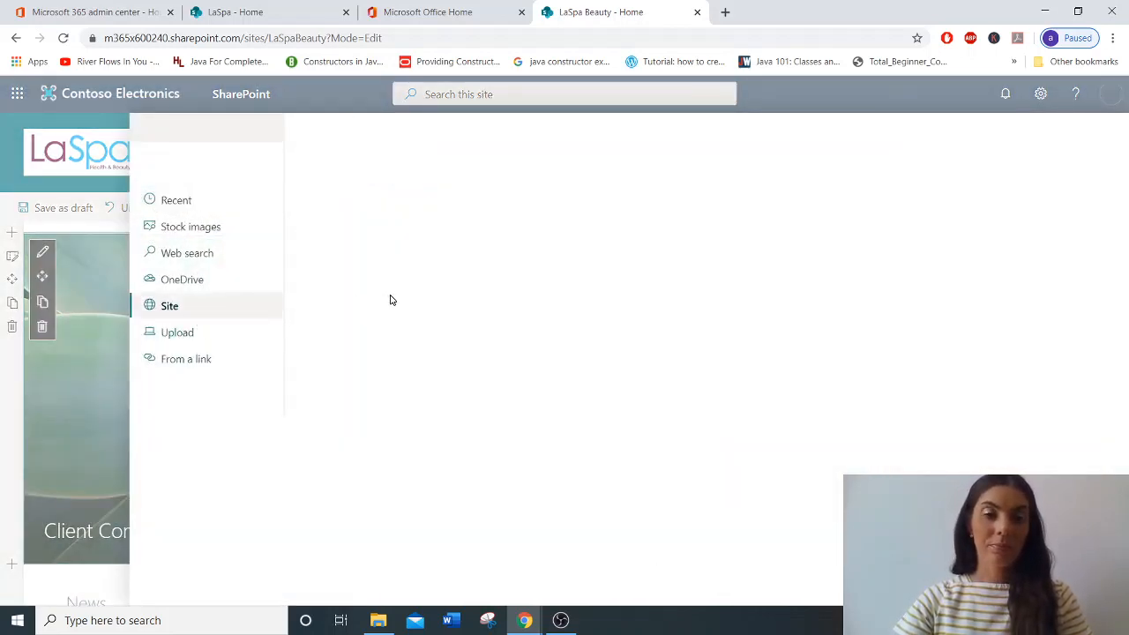
{"action": "left_click", "coordinate": [500, 282]}
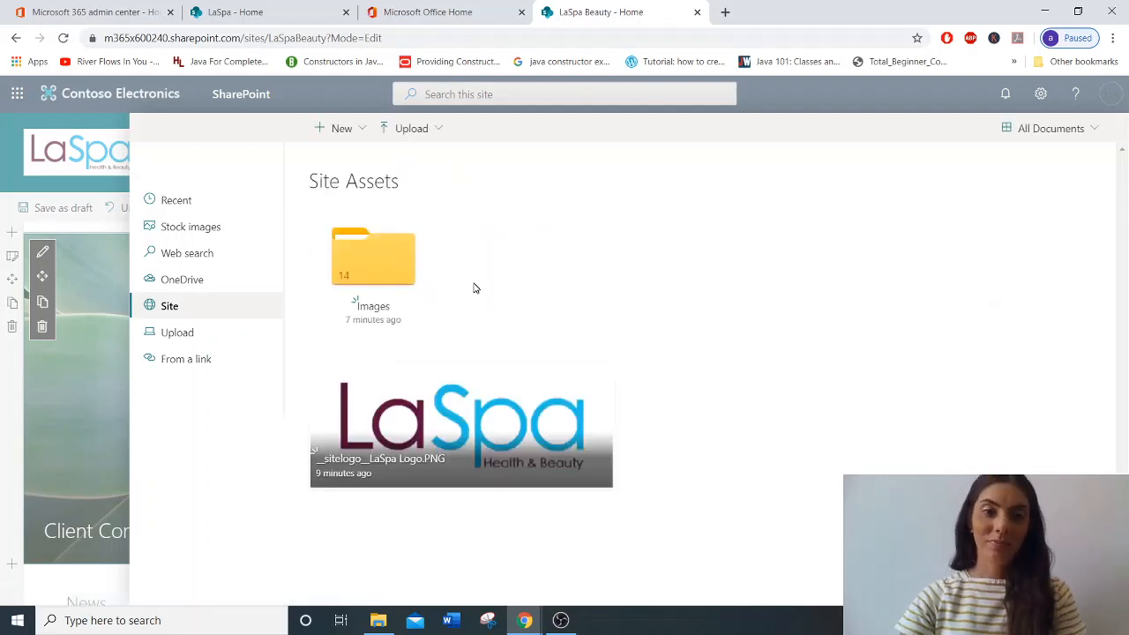
{"action": "left_click", "coordinate": [395, 280]}
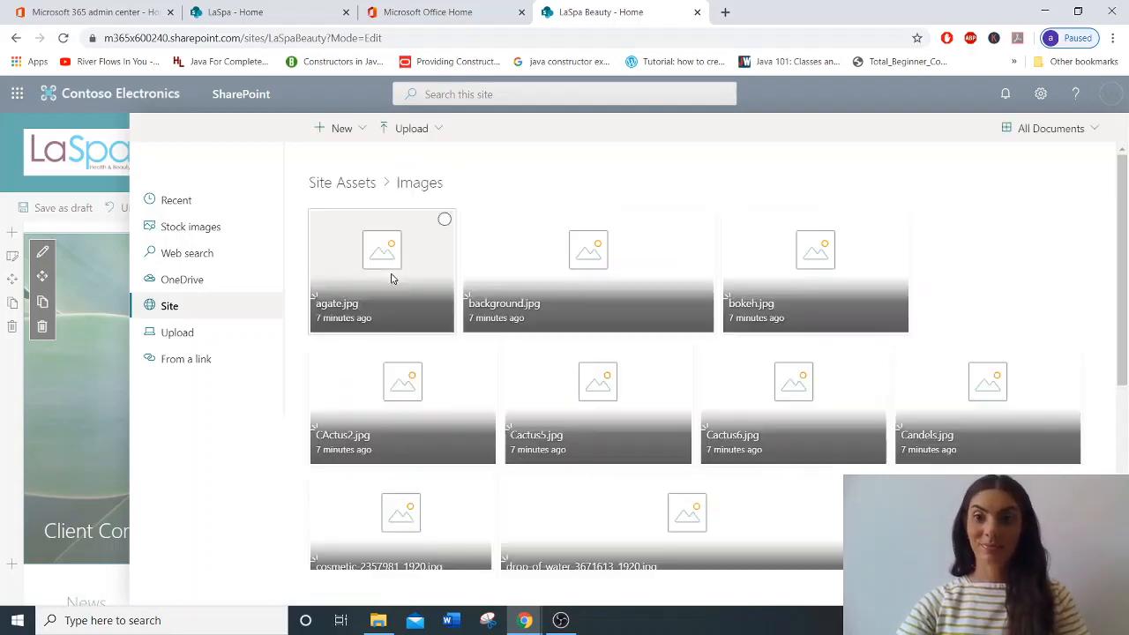
{"action": "left_click", "coordinate": [384, 278]}
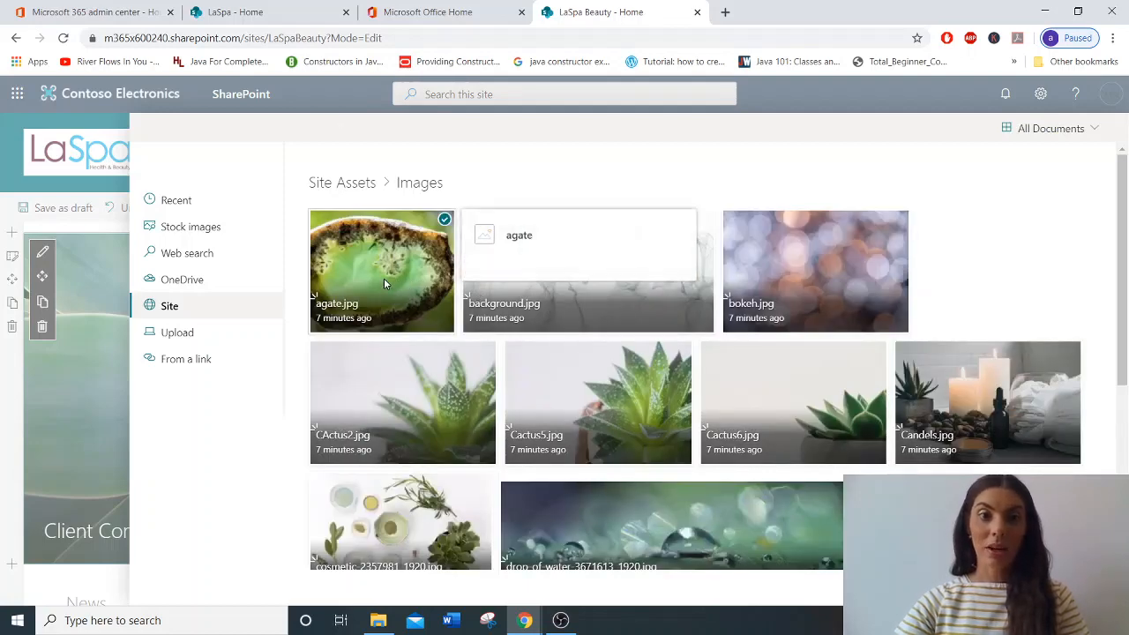
{"action": "left_click", "coordinate": [986, 584]}
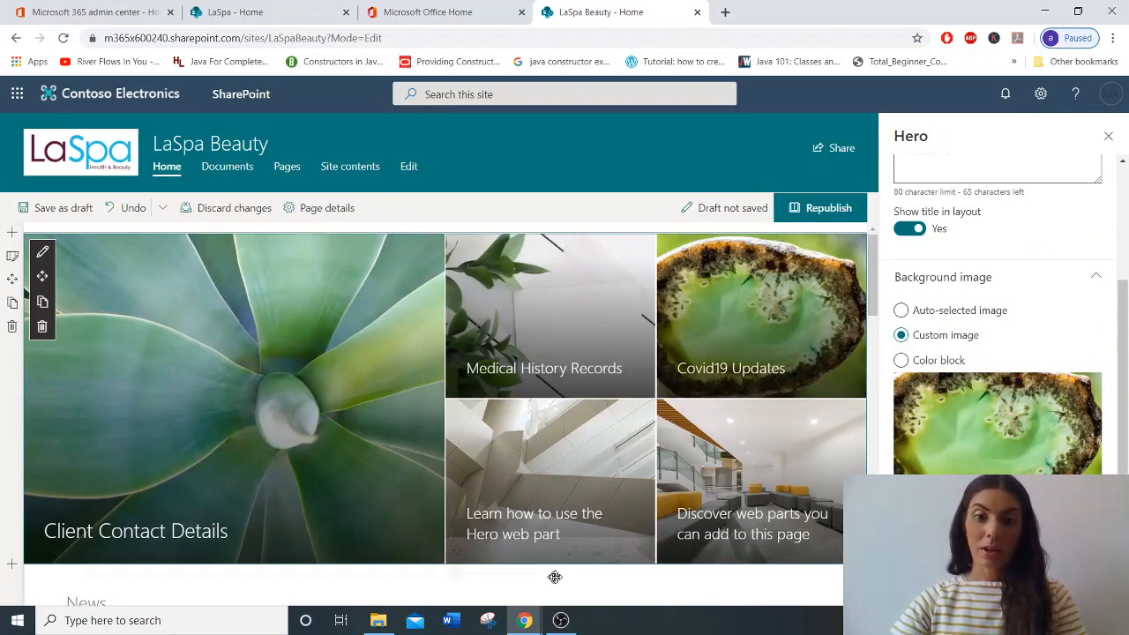
- Retitle the "Learn how to use the Hero web part" Hero tile as "Treatment Contraindications"
{"action": "left_click", "coordinate": [573, 554]}
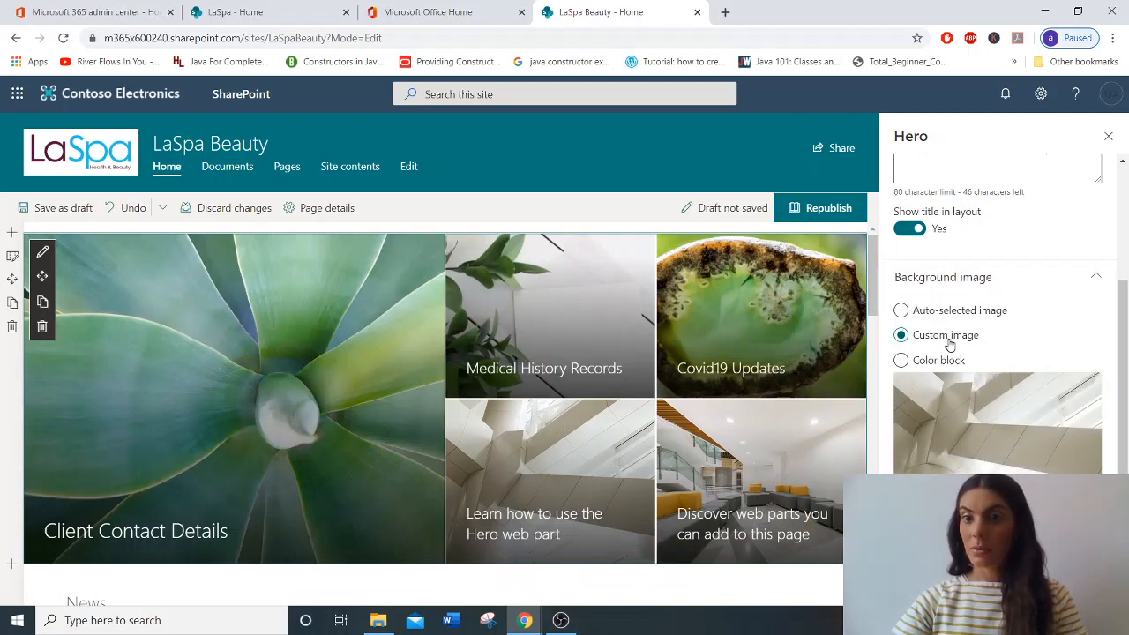
{"action": "left_click", "coordinate": [1068, 312]}
{"action": "left_click_drag", "start_coordinate": [1068, 312], "coordinate": [967, 313]}
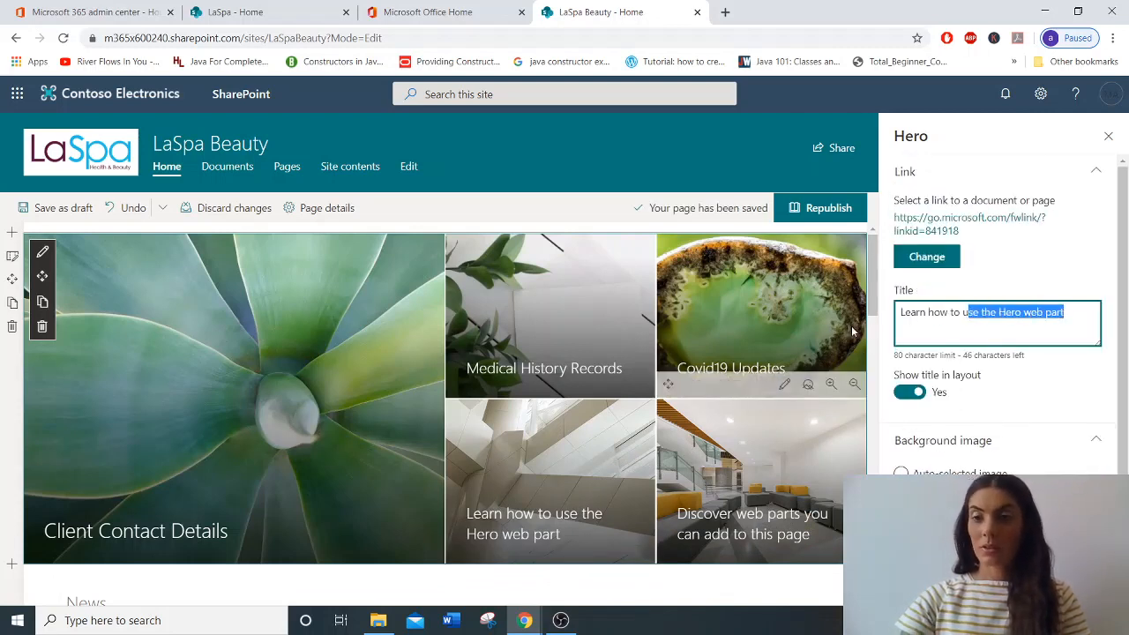
{"action": "left_click_drag", "start_coordinate": [1086, 314], "coordinate": [903, 314]}
{"action": "key", "text": "BackSpace"}
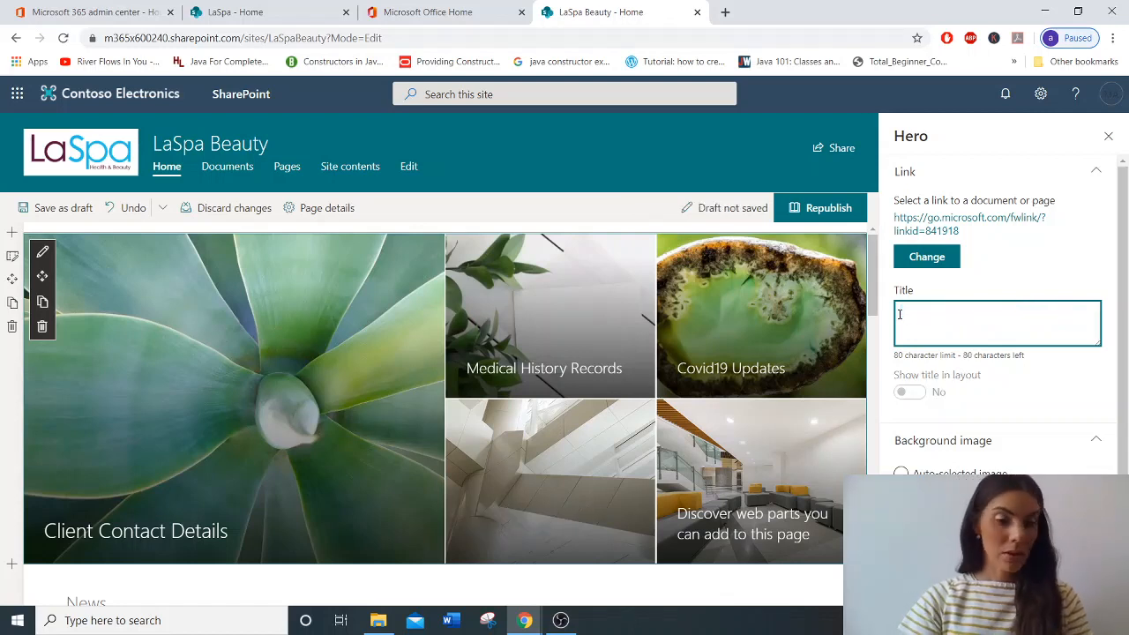
{"action": "type", "text": "Treatment"}
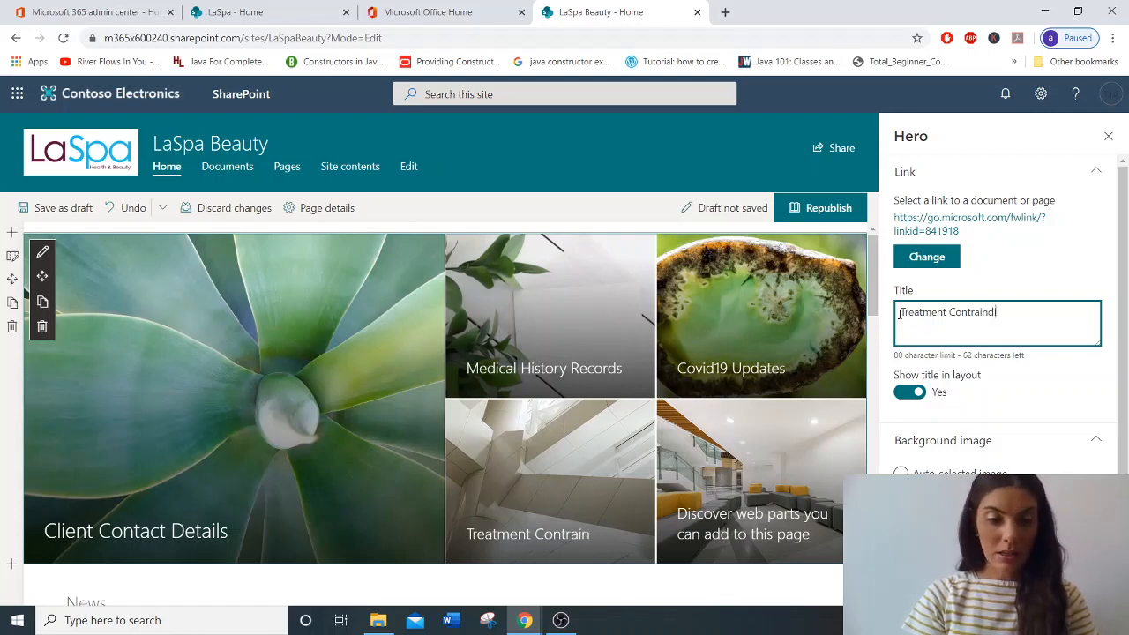
{"action": "type", "text": "Contraindications"}
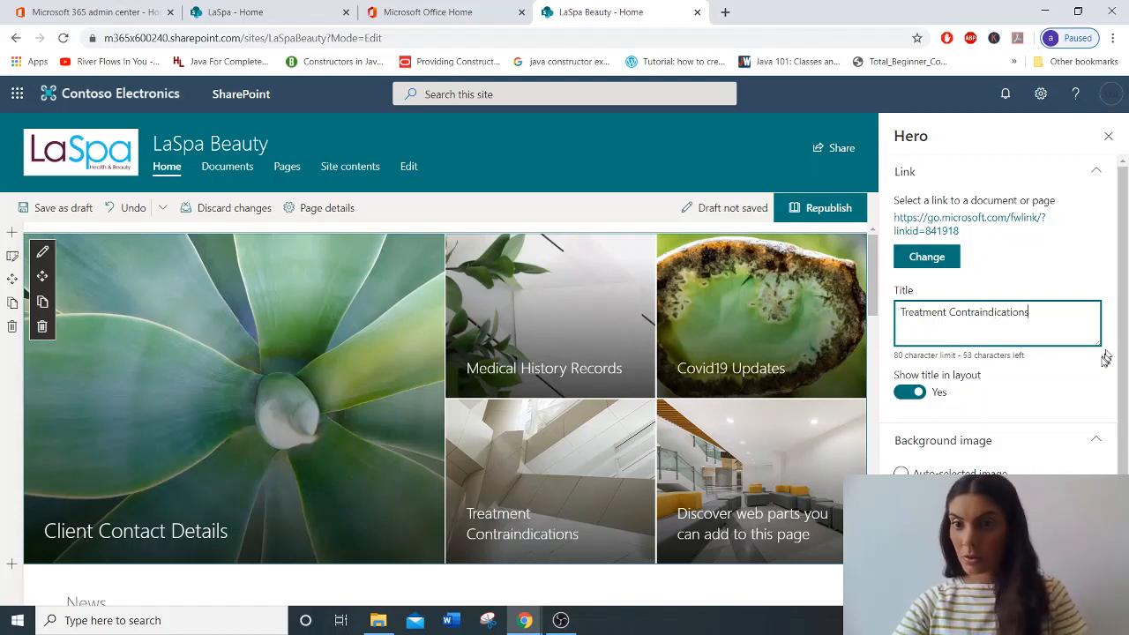
- Set Candels.jpg from the Site Assets Images folder as the Treatment Contraindications tile's background image
{"action": "scroll", "coordinate": [1074, 410], "scroll_direction": "down", "scroll_amount": 2}
{"action": "left_click", "coordinate": [925, 529]}
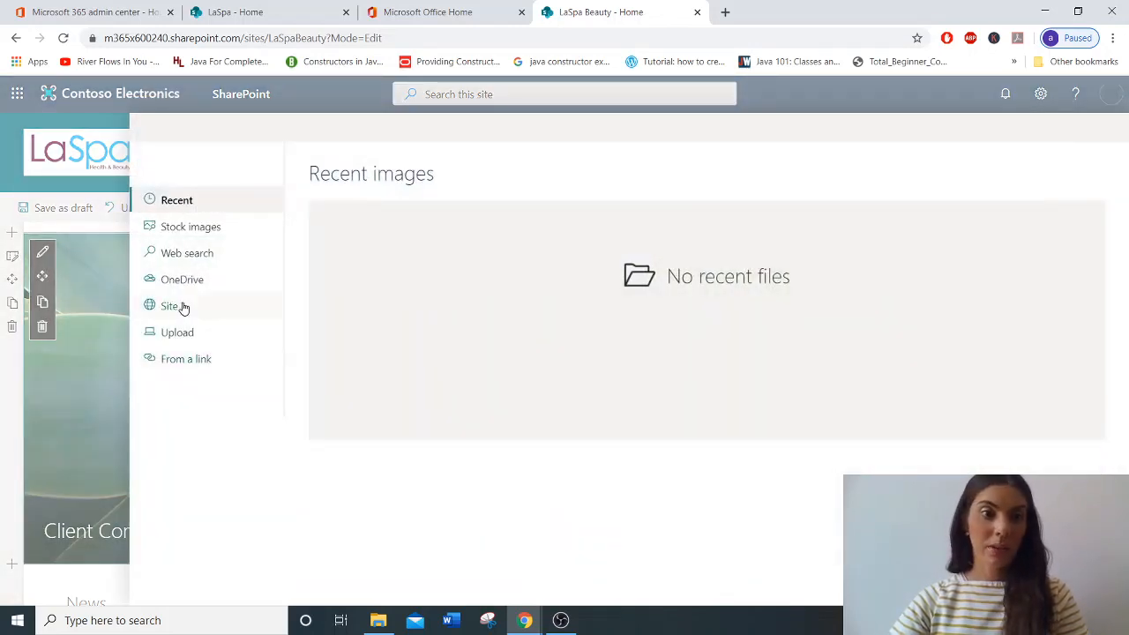
{"action": "left_click", "coordinate": [181, 306]}
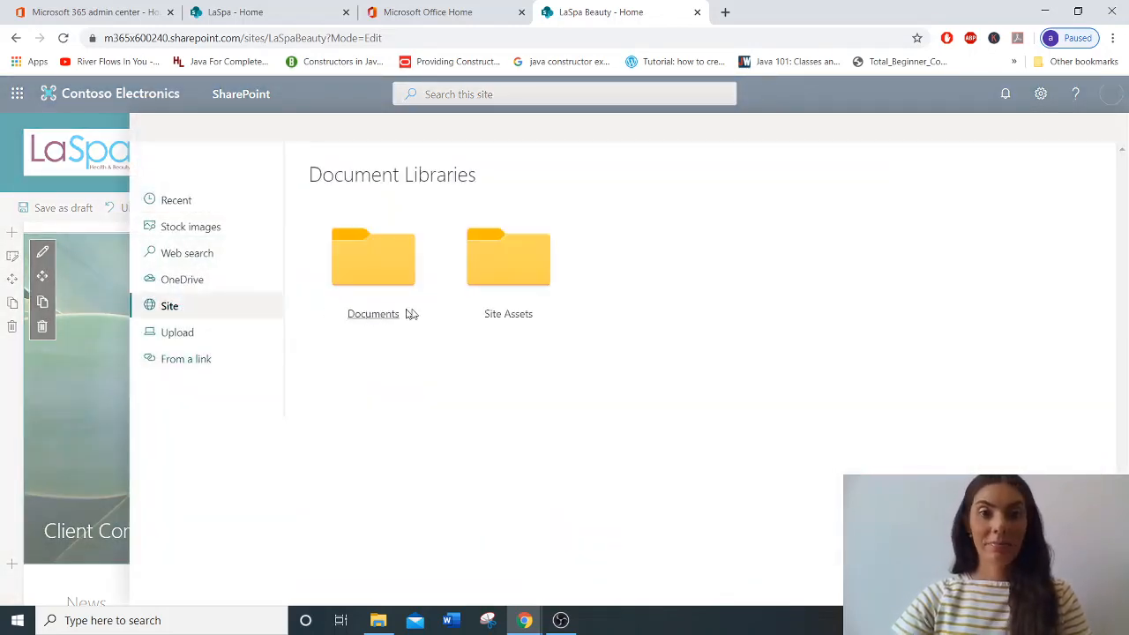
{"action": "left_click", "coordinate": [494, 285]}
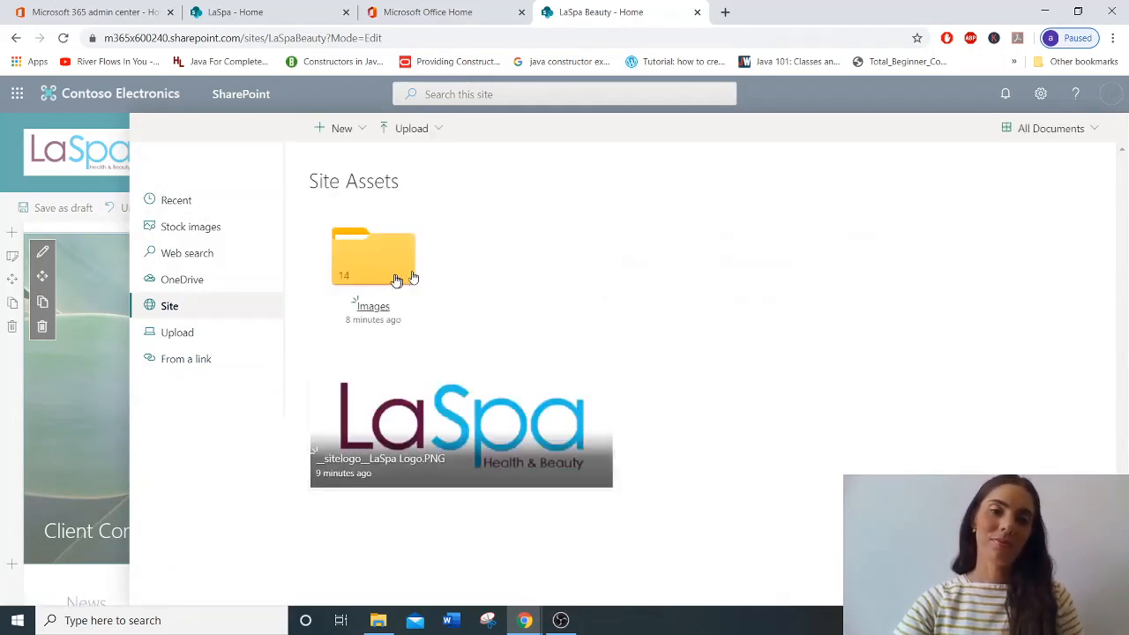
{"action": "left_click", "coordinate": [395, 279]}
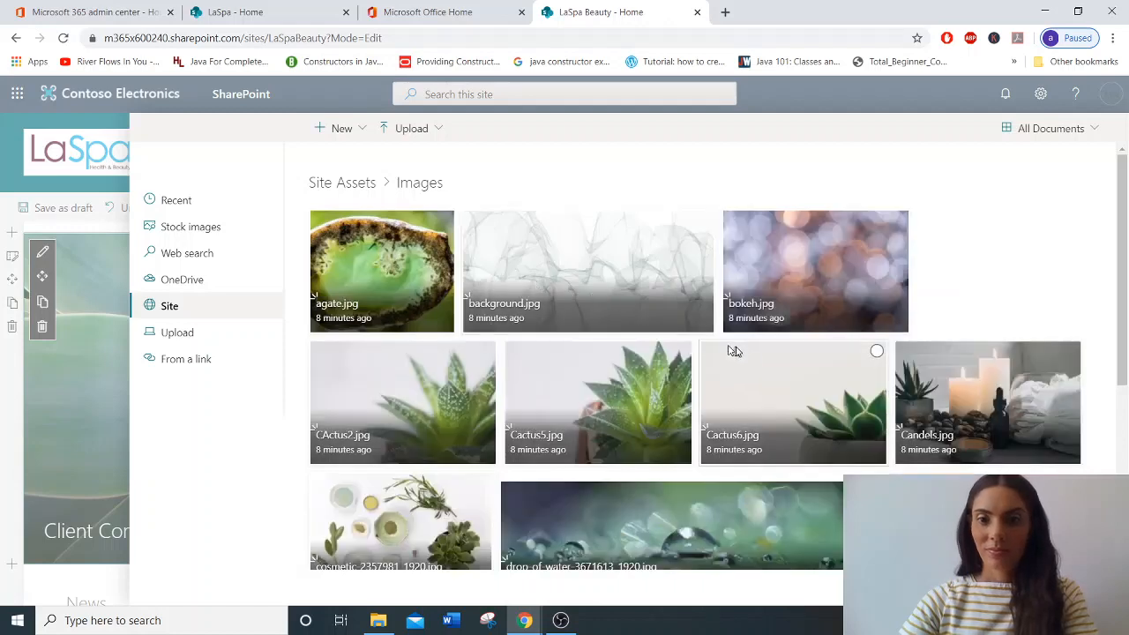
{"action": "scroll", "coordinate": [798, 381], "scroll_direction": "down", "scroll_amount": 2}
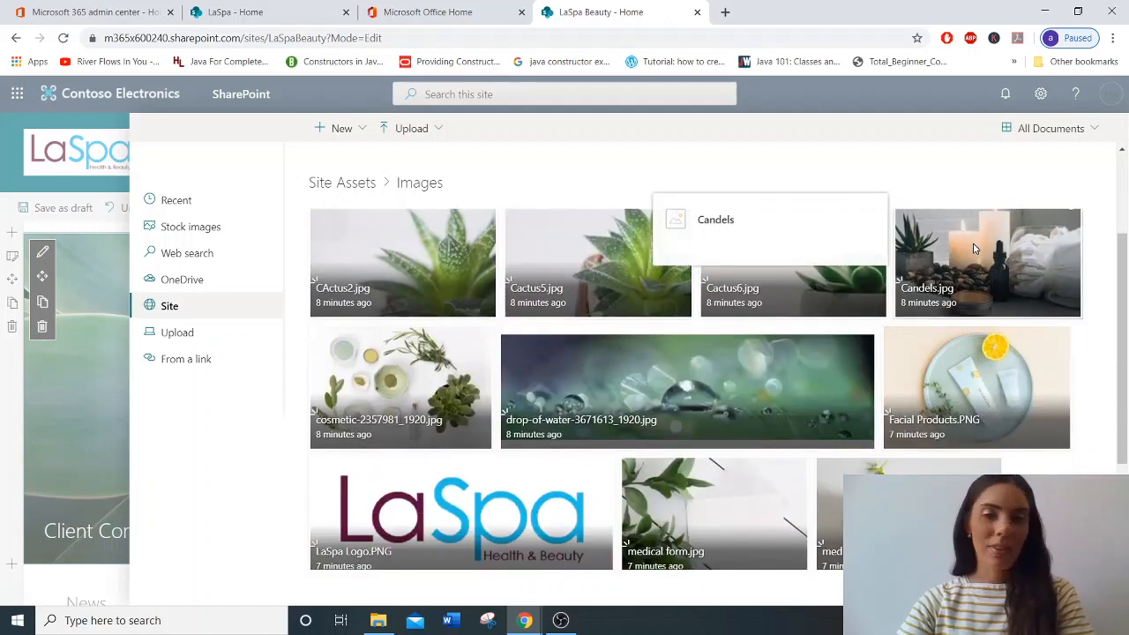
{"action": "scroll", "coordinate": [1048, 416], "scroll_direction": "up", "scroll_amount": 1}
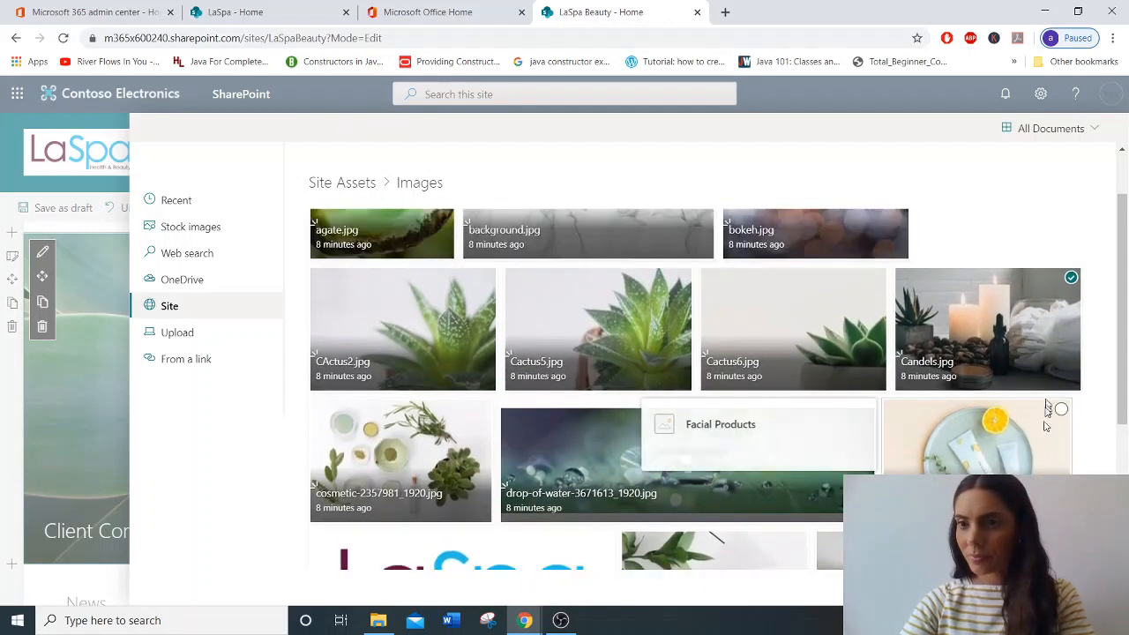
{"action": "left_click", "coordinate": [992, 586]}
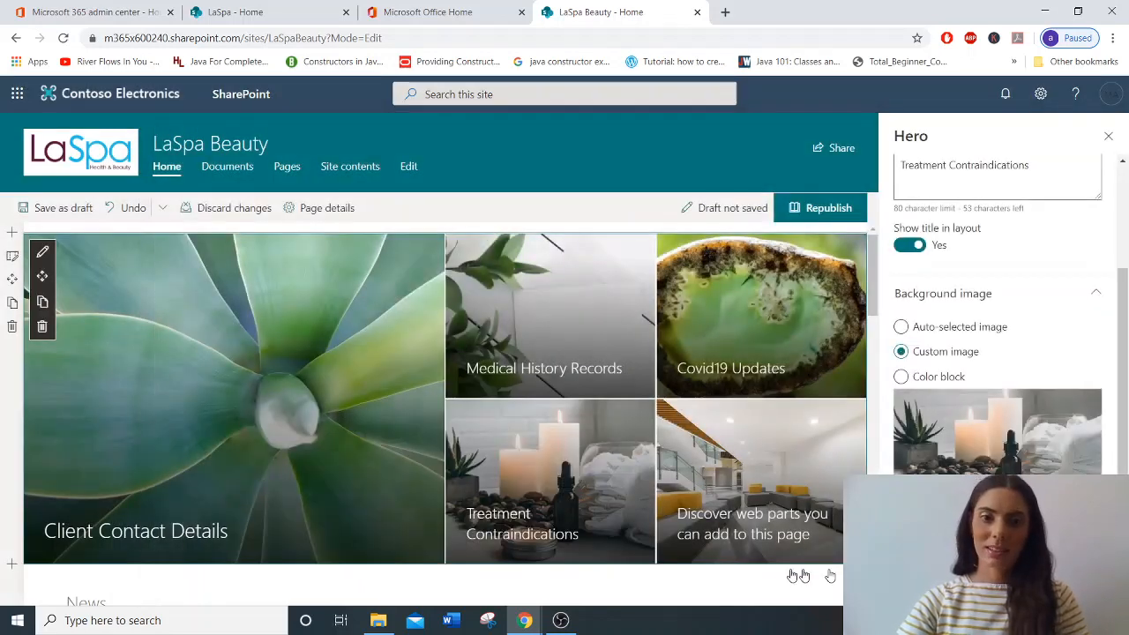
- Retitle the "Discover web parts you can add to this page" Hero tile as "Product Ingredients List"
{"action": "mouse_move", "coordinate": [664, 560]}
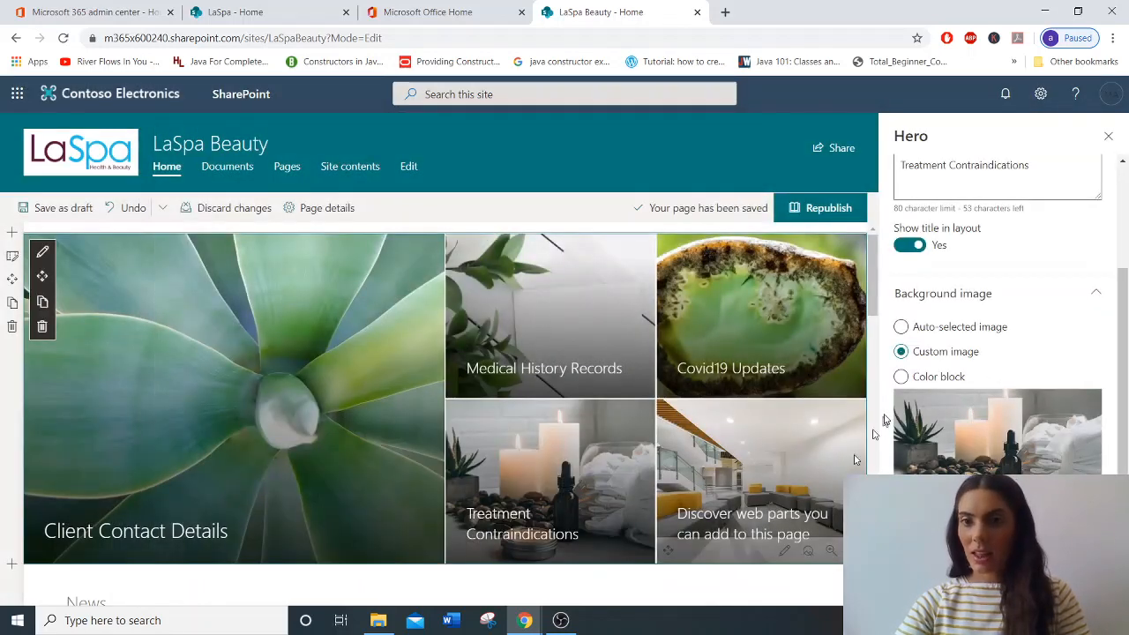
{"action": "left_click", "coordinate": [785, 552]}
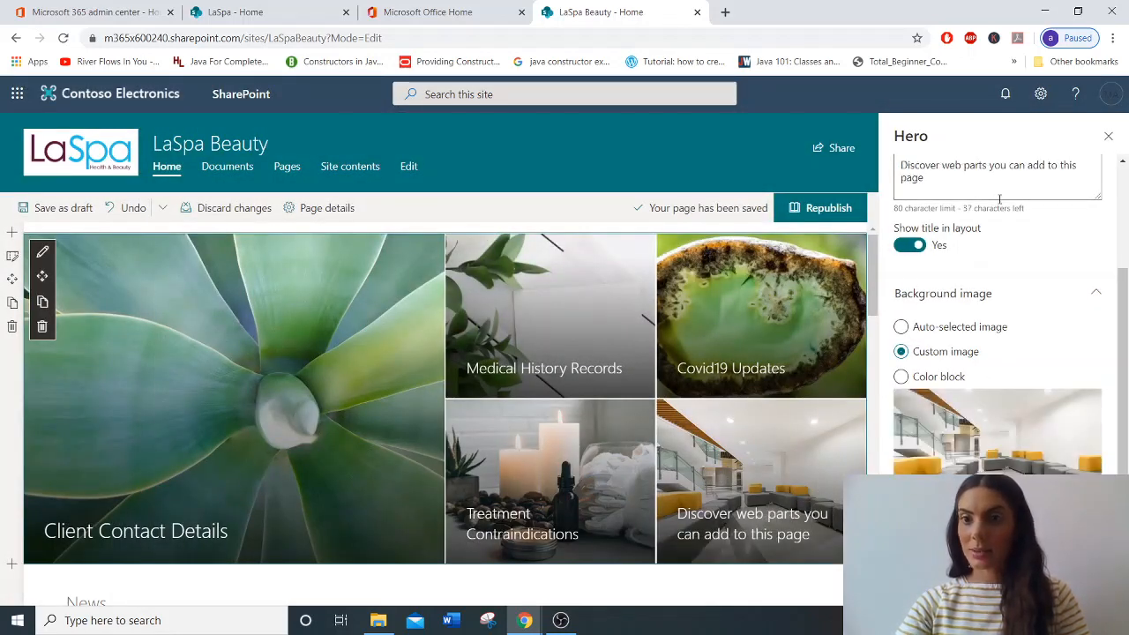
{"action": "scroll", "coordinate": [970, 353], "scroll_direction": "up", "scroll_amount": 2}
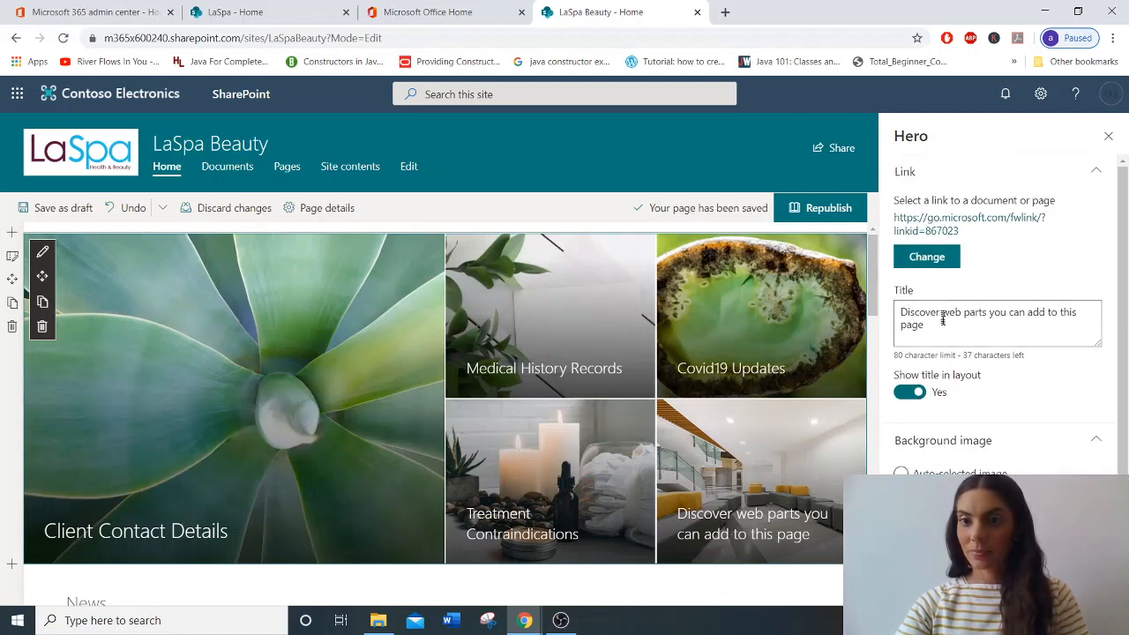
{"action": "left_click_drag", "start_coordinate": [942, 327], "coordinate": [867, 322]}
{"action": "key", "text": "BackSpace"}
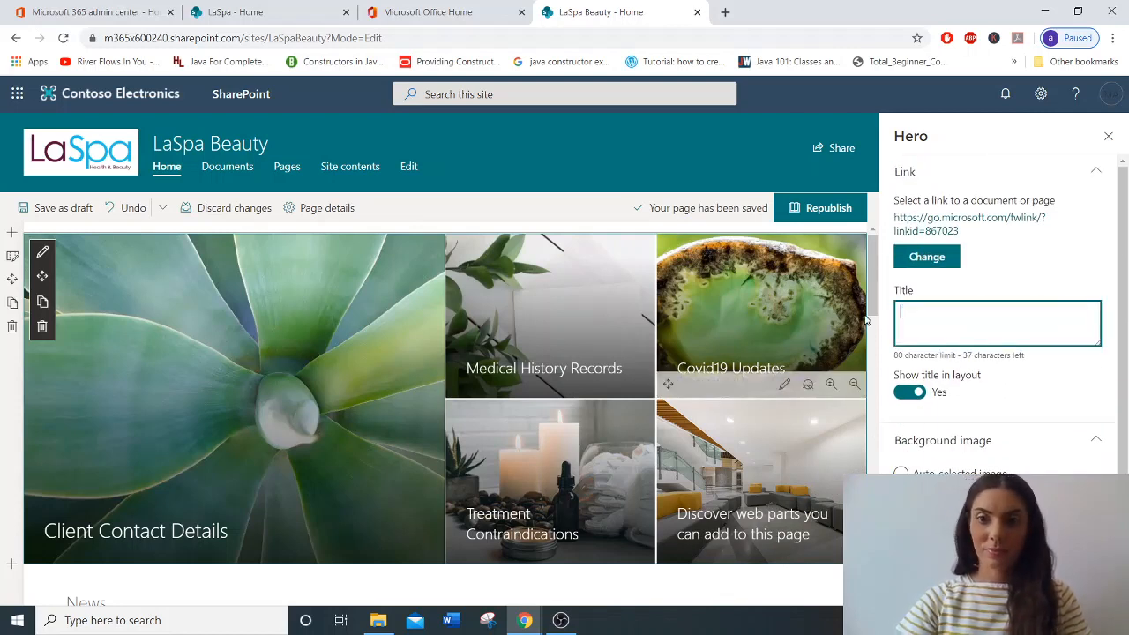
{"action": "type", "text": "Produc"}
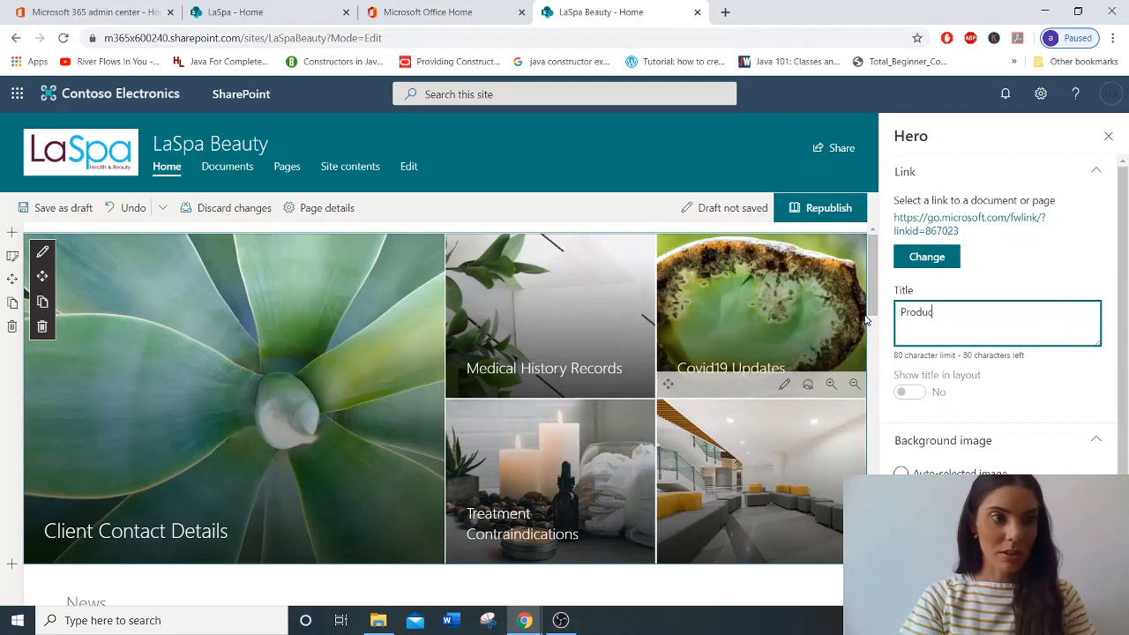
{"action": "type", "text": "t Ingredients List"}
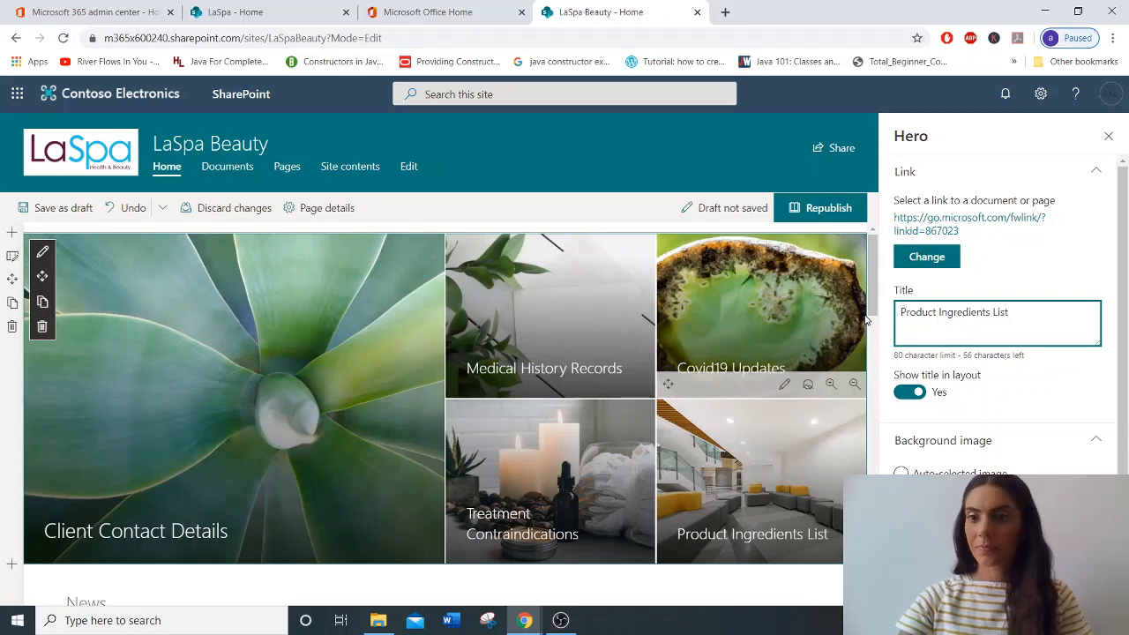
- Set cosmetic-2357981_1920.jpg from the Site Assets Images folder as the Product Ingredients List tile's background, and close the tile settings
{"action": "scroll", "coordinate": [1055, 386], "scroll_direction": "down", "scroll_amount": 2}
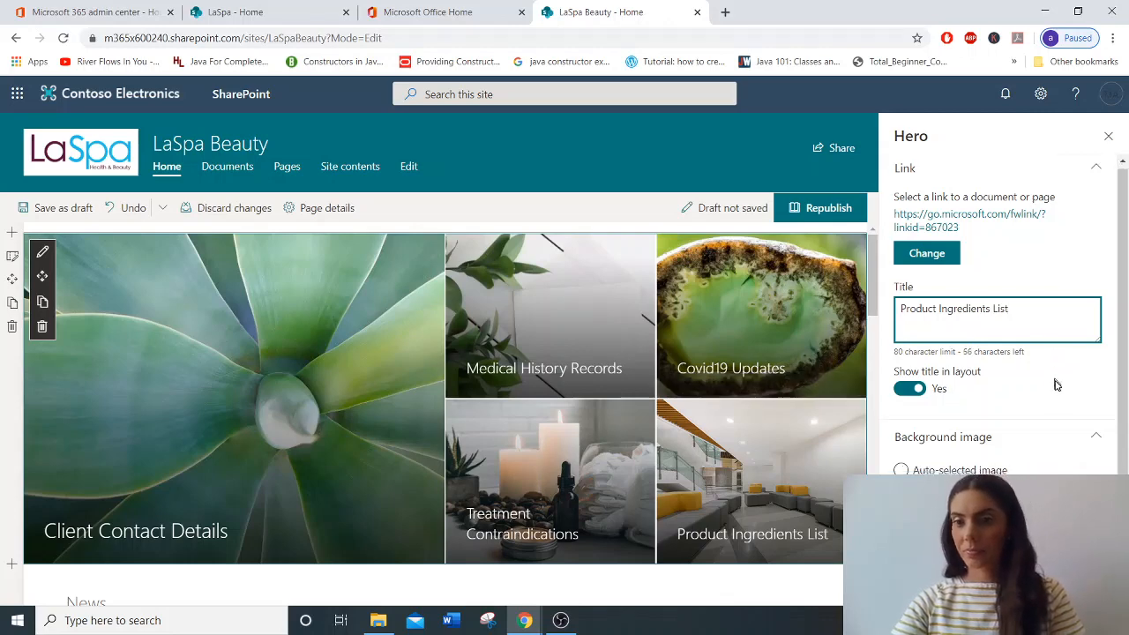
{"action": "left_click", "coordinate": [927, 540]}
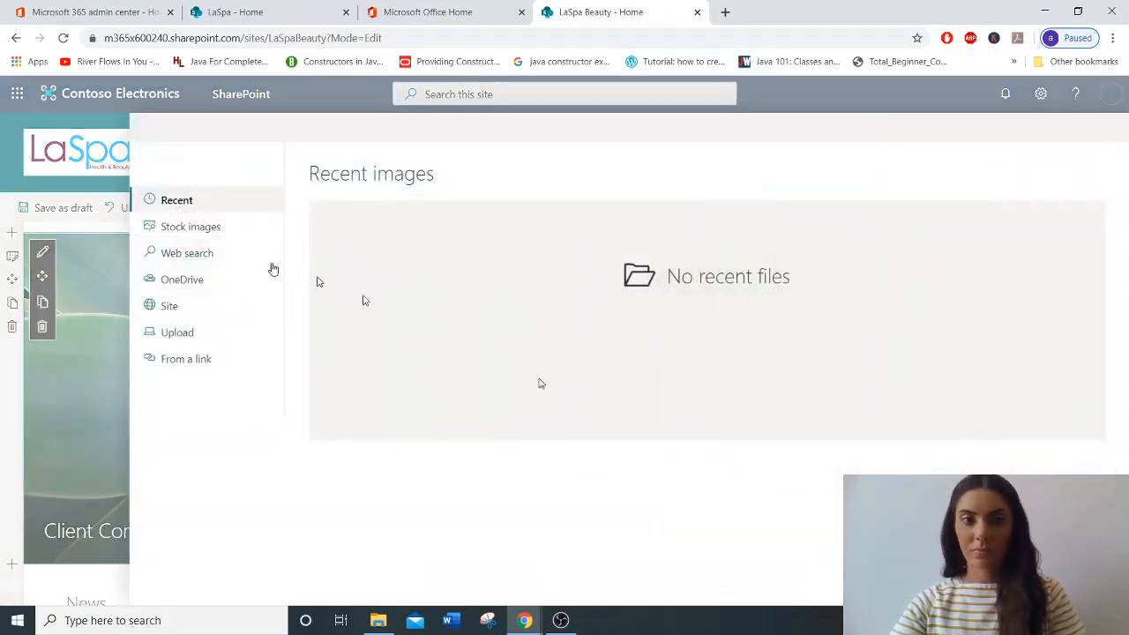
{"action": "left_click", "coordinate": [208, 315]}
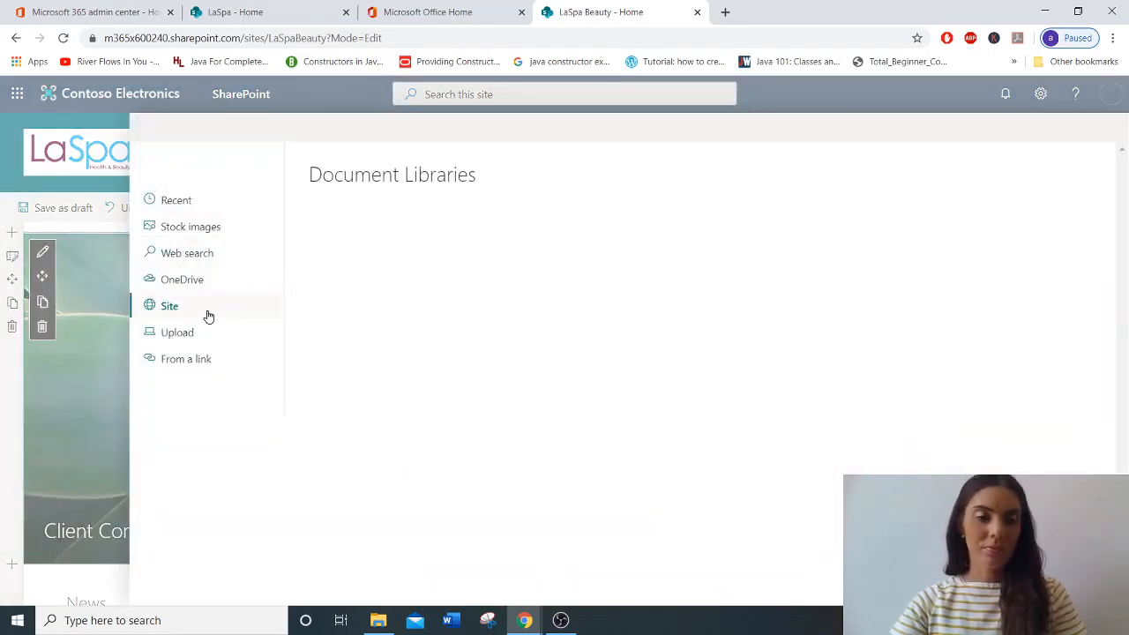
{"action": "left_click", "coordinate": [488, 263]}
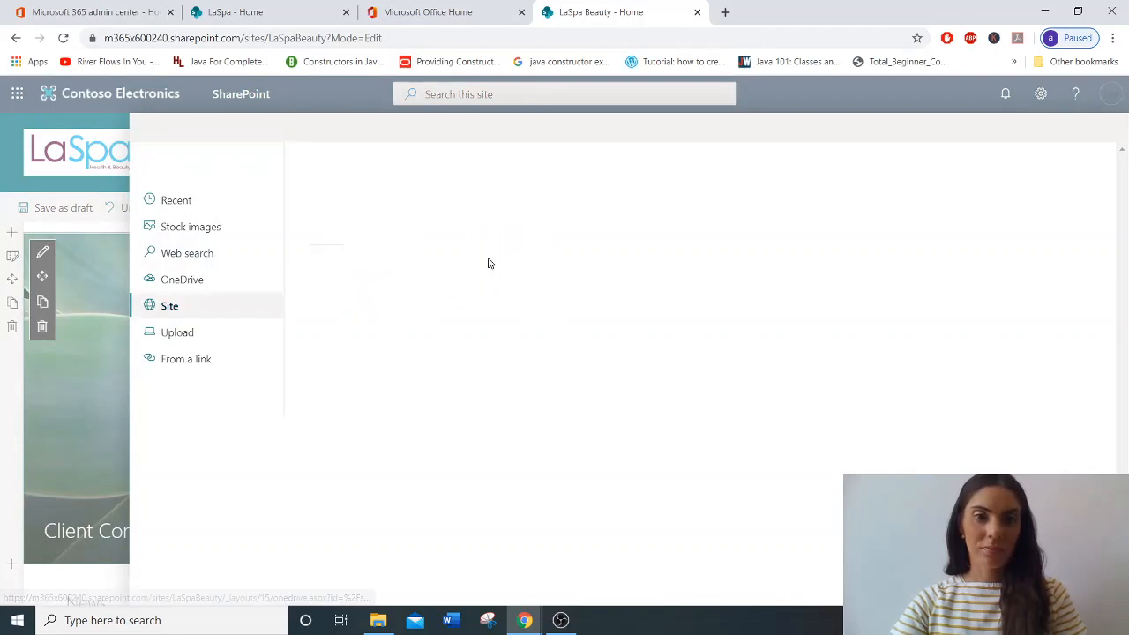
{"action": "left_click", "coordinate": [404, 242]}
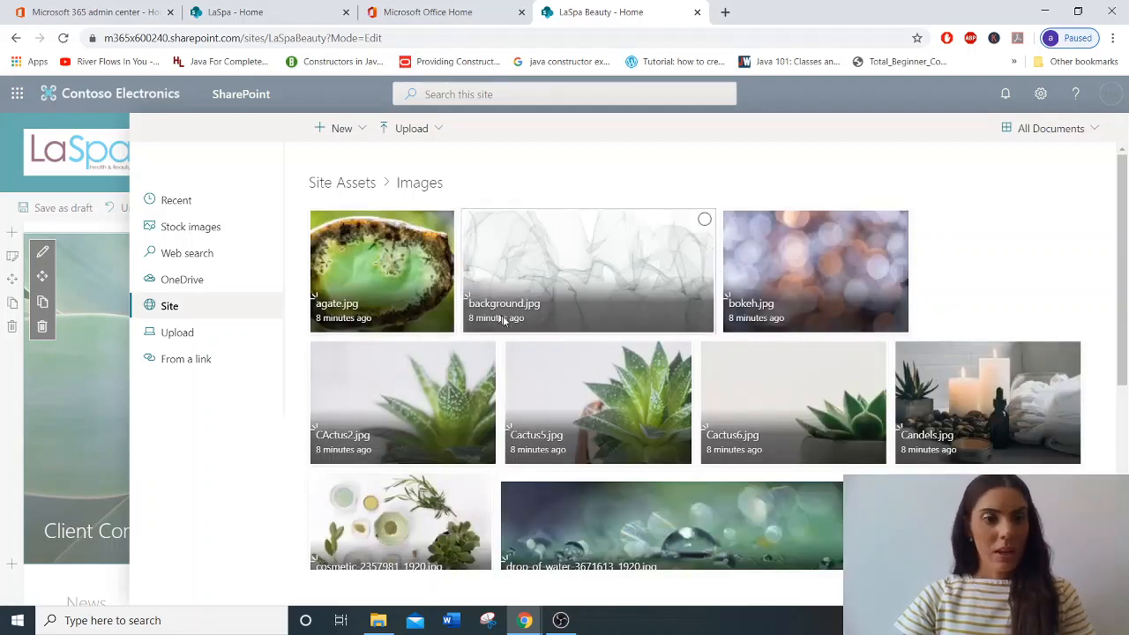
{"action": "scroll", "coordinate": [379, 379], "scroll_direction": "down", "scroll_amount": 3}
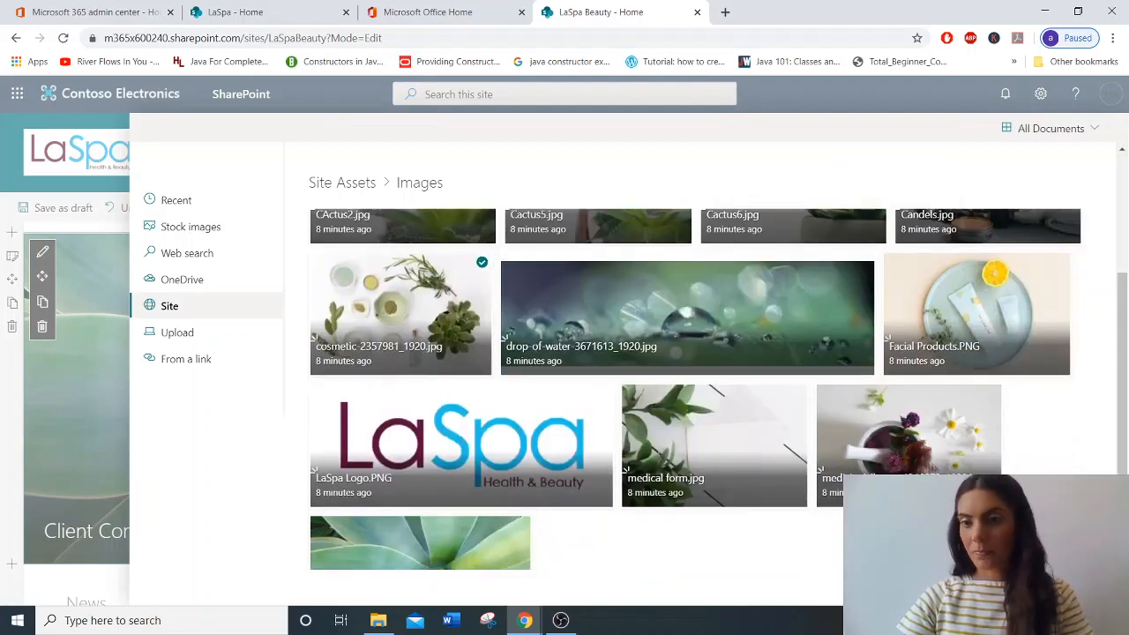
{"action": "left_click", "coordinate": [987, 585]}
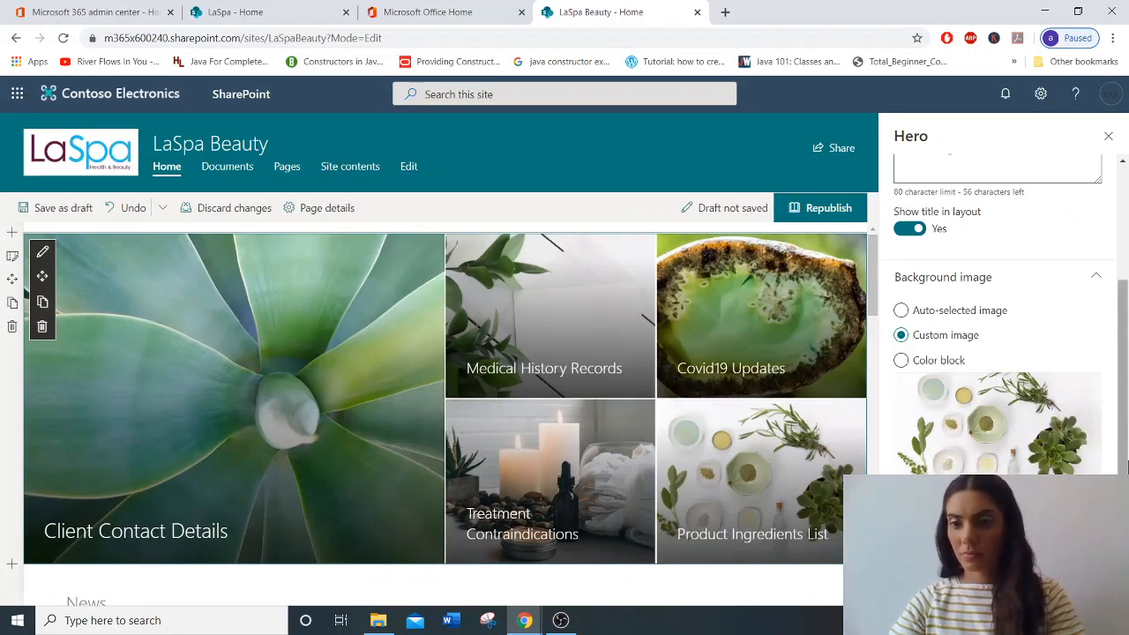
{"action": "scroll", "coordinate": [1062, 176], "scroll_direction": "up", "scroll_amount": 2}
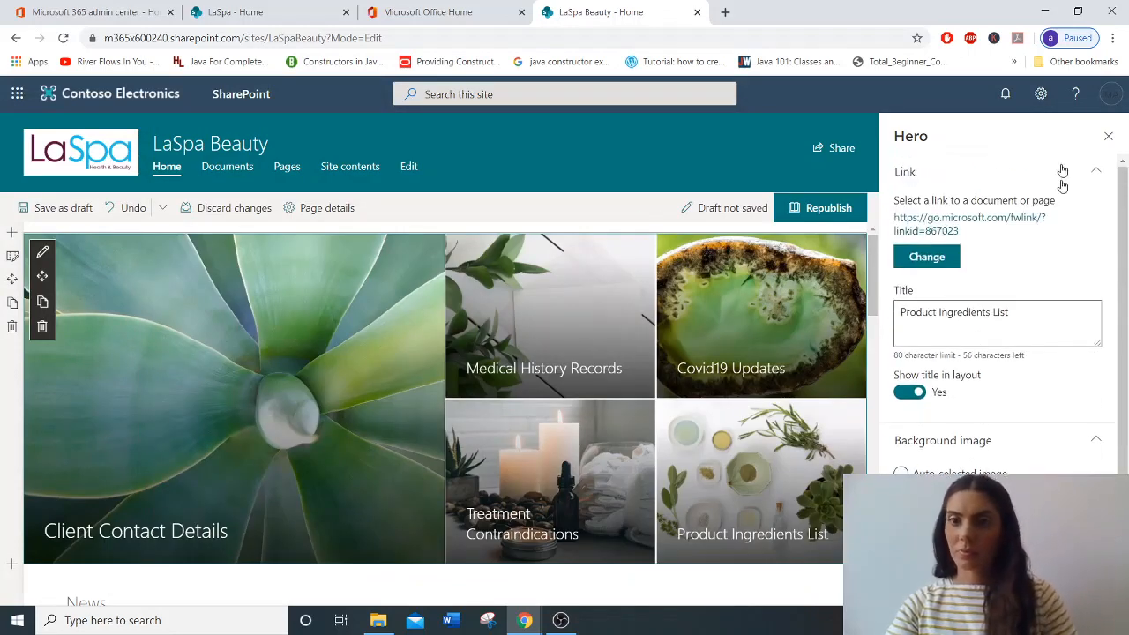
{"action": "left_click", "coordinate": [1108, 136]}
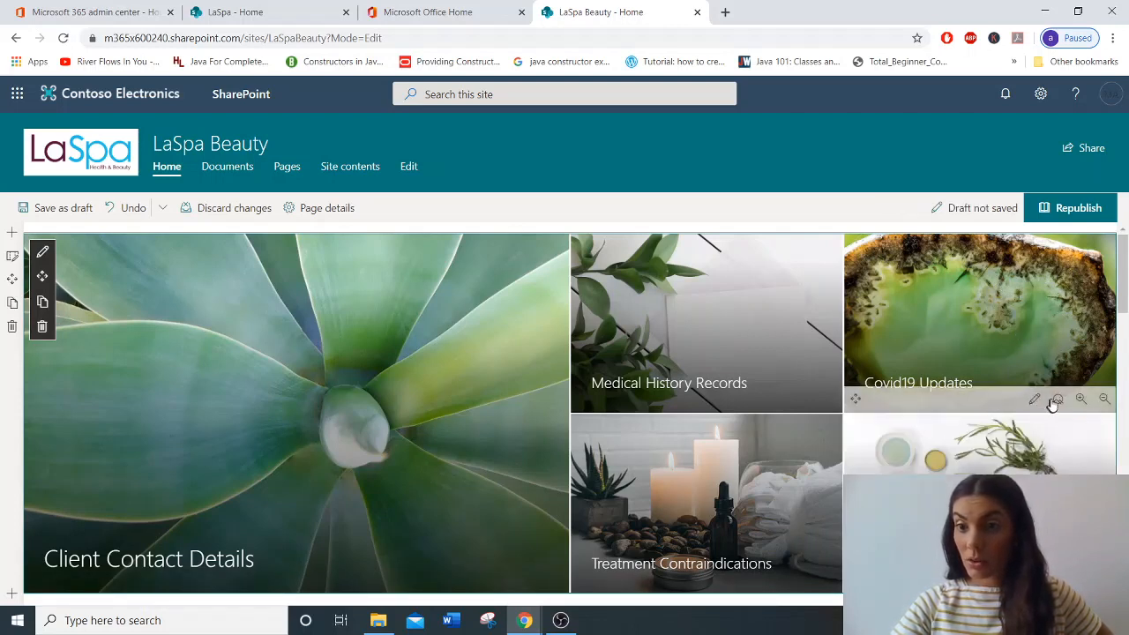
- Move the focal point of the Covid19 Updates tile's image up towards the tile's upper edge
{"action": "left_click", "coordinate": [1056, 400]}
{"action": "left_click_drag", "start_coordinate": [979, 322], "coordinate": [981, 247]}
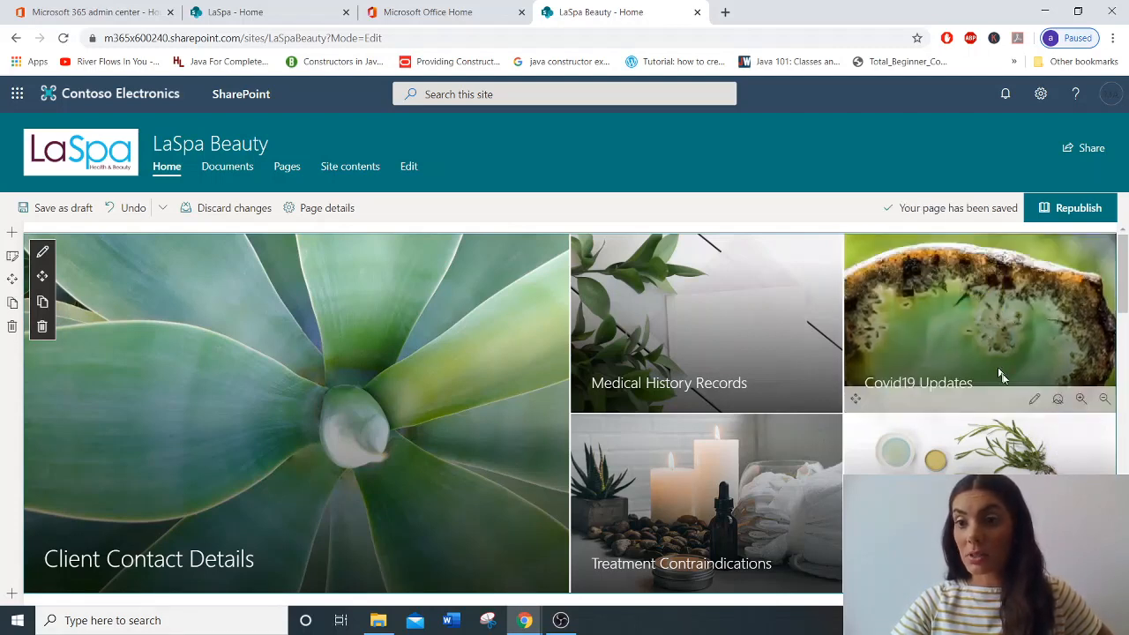
- Try zooming the Covid19 Updates tile's image in and out, returning it to fill the whole tile
{"action": "left_click", "coordinate": [1081, 399]}
{"action": "left_click", "coordinate": [1081, 400]}
{"action": "left_click", "coordinate": [1081, 399]}
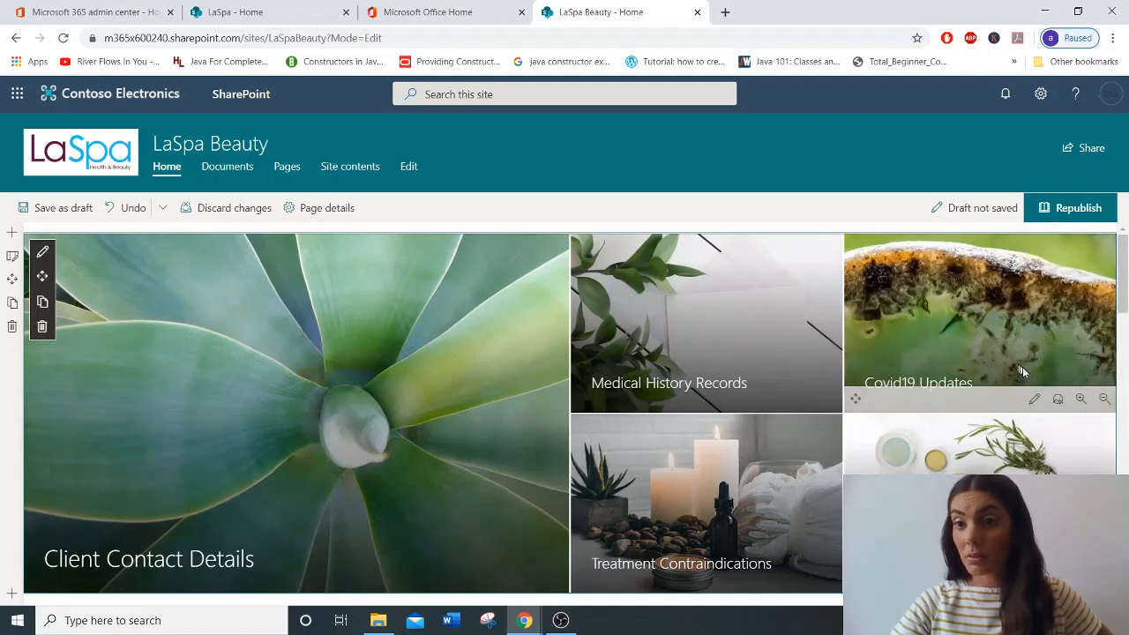
{"action": "left_click", "coordinate": [1103, 400]}
{"action": "left_click", "coordinate": [1104, 400]}
{"action": "left_click", "coordinate": [1106, 401]}
{"action": "left_click", "coordinate": [1105, 401]}
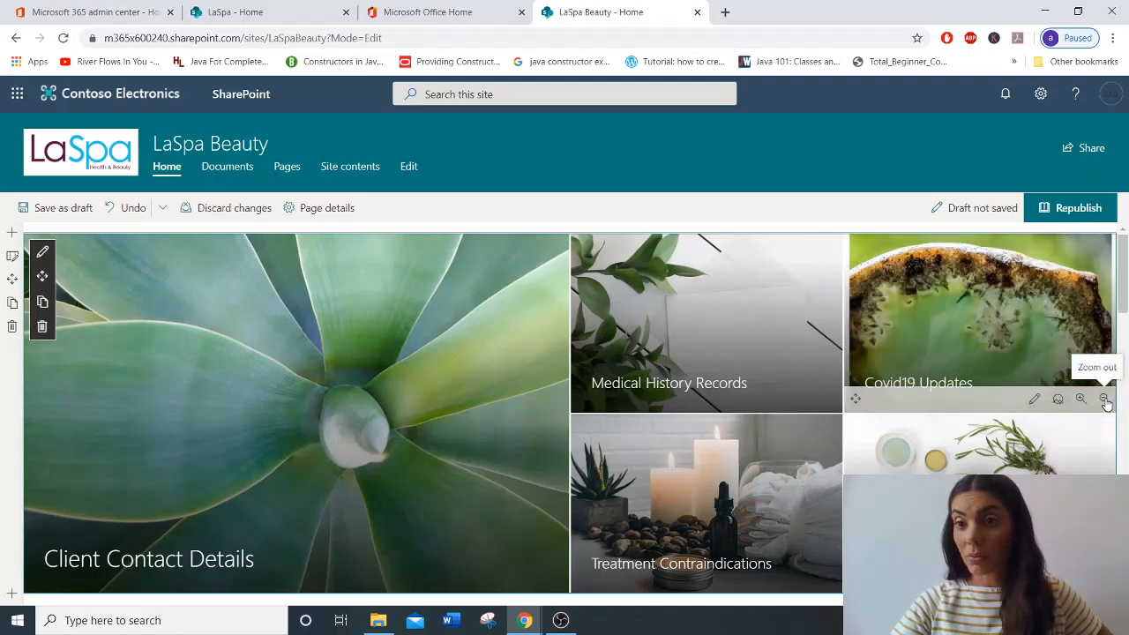
{"action": "left_click", "coordinate": [1081, 400]}
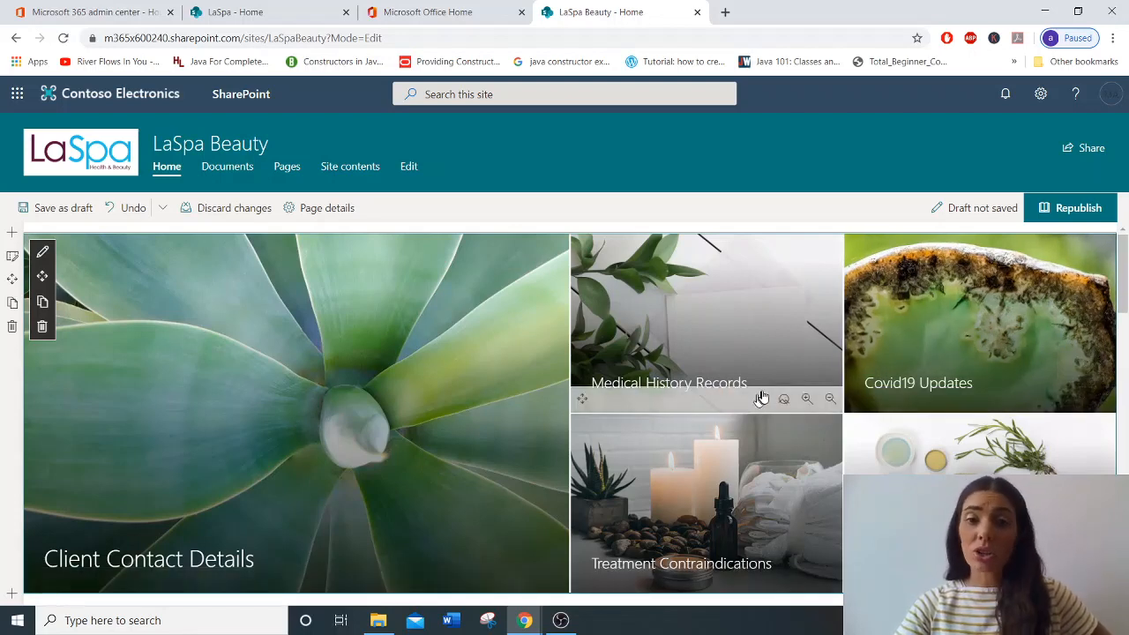
{"action": "left_click", "coordinate": [760, 400]}
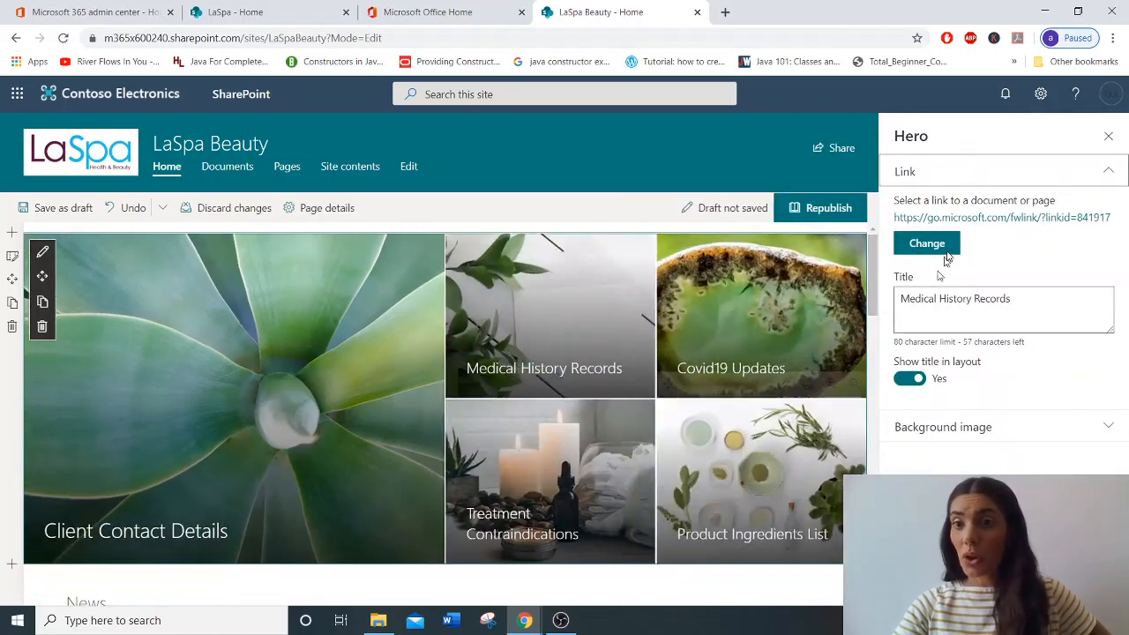
{"action": "left_click", "coordinate": [1041, 94]}
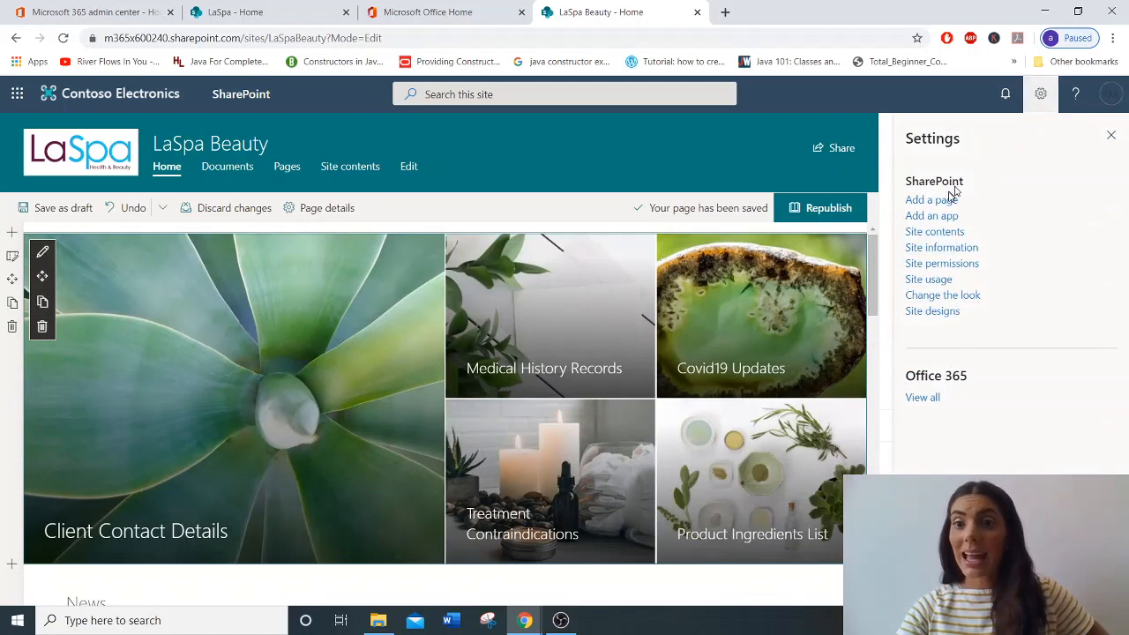
{"action": "left_click", "coordinate": [1108, 137]}
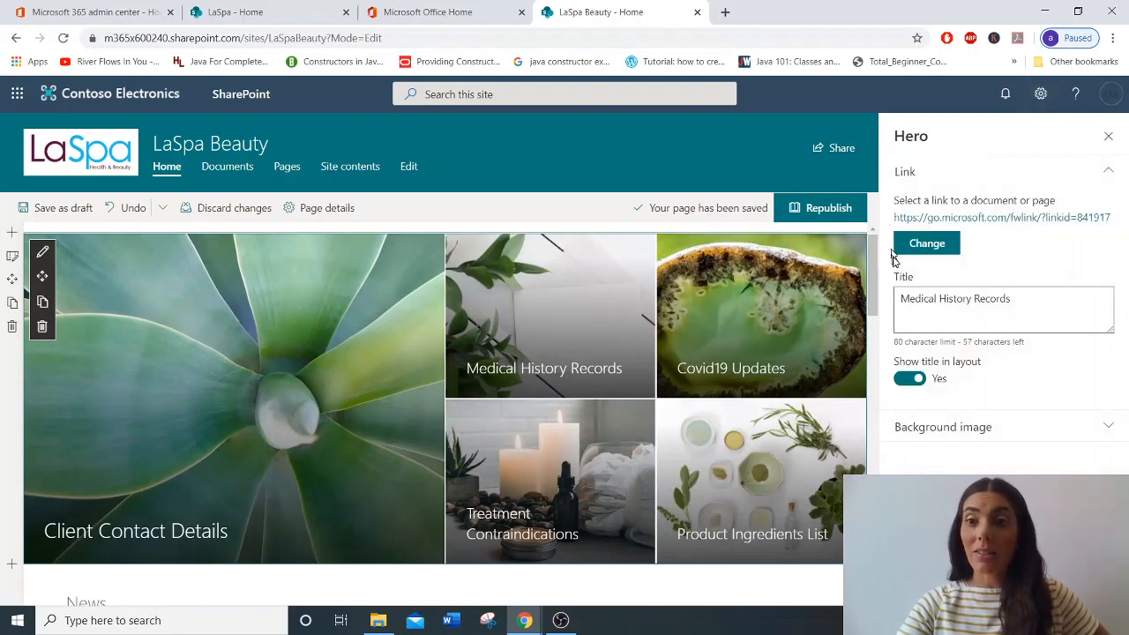
{"action": "left_click", "coordinate": [935, 250]}
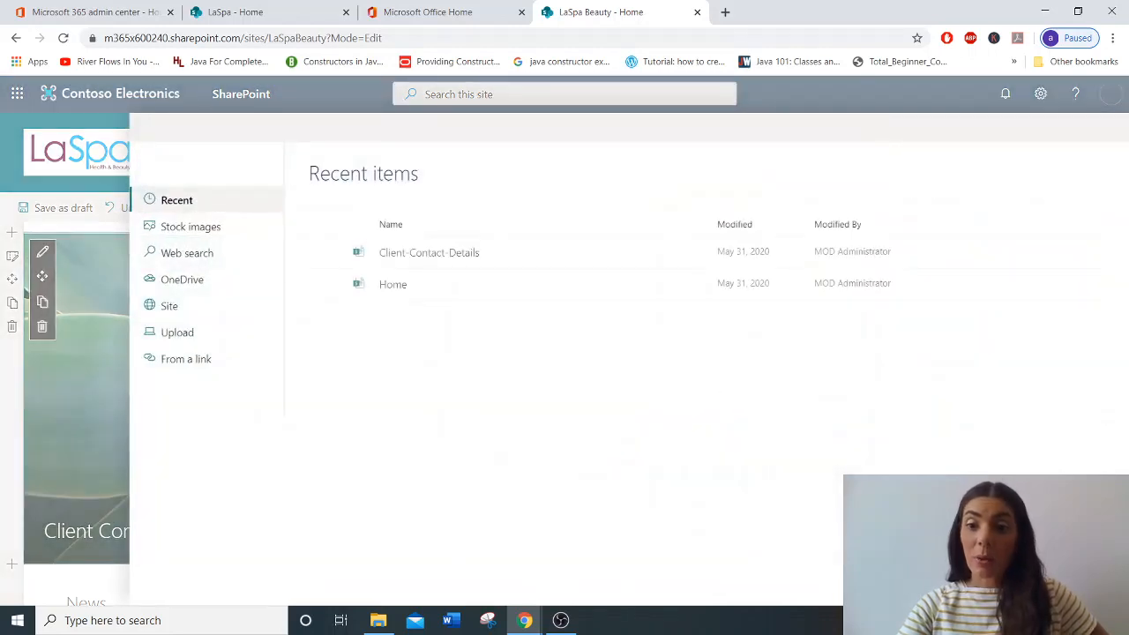
{"action": "left_click", "coordinate": [1069, 580]}
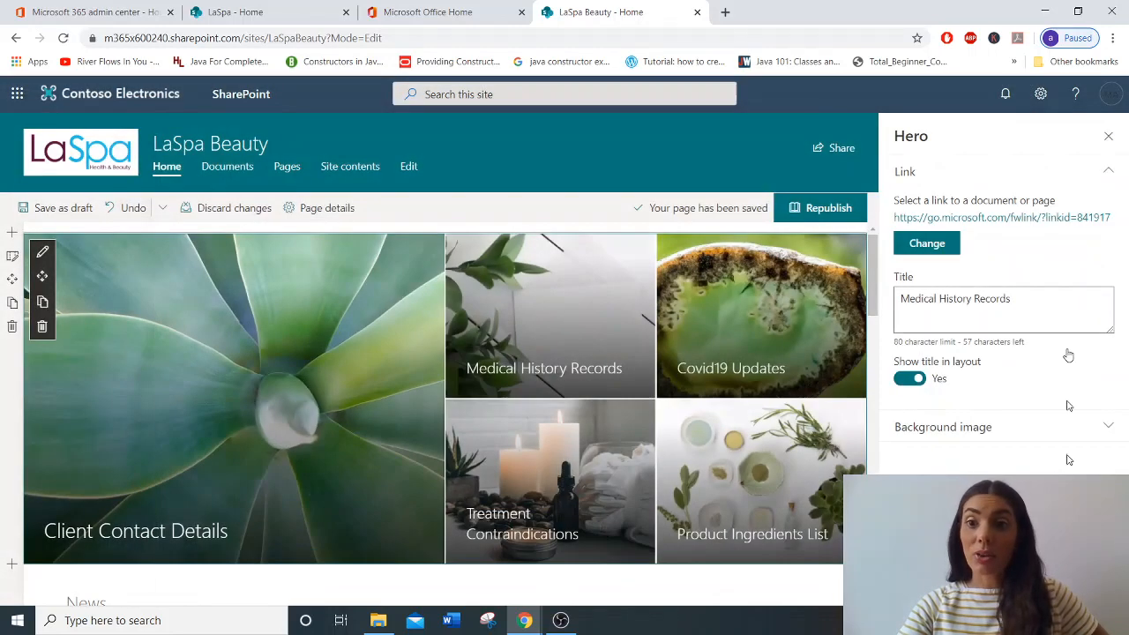
{"action": "left_click", "coordinate": [1108, 136]}
- Republish the LaSpa Beauty home page with the updated Hero tiles
{"action": "left_click_drag", "start_coordinate": [1124, 264], "coordinate": [1125, 333]}
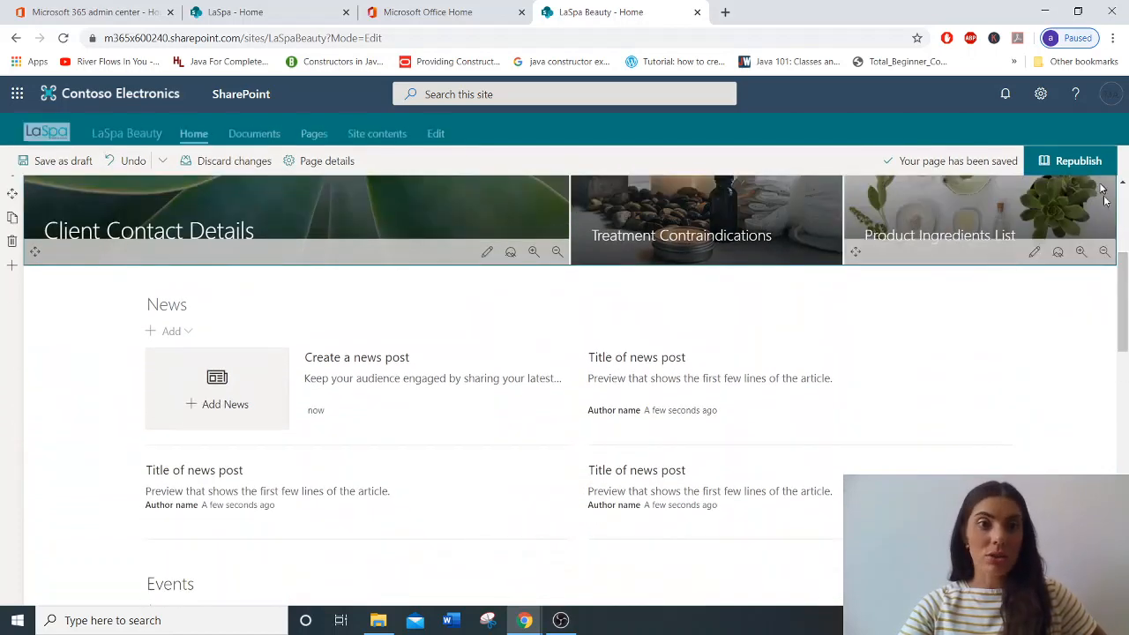
{"action": "left_click", "coordinate": [1087, 161]}
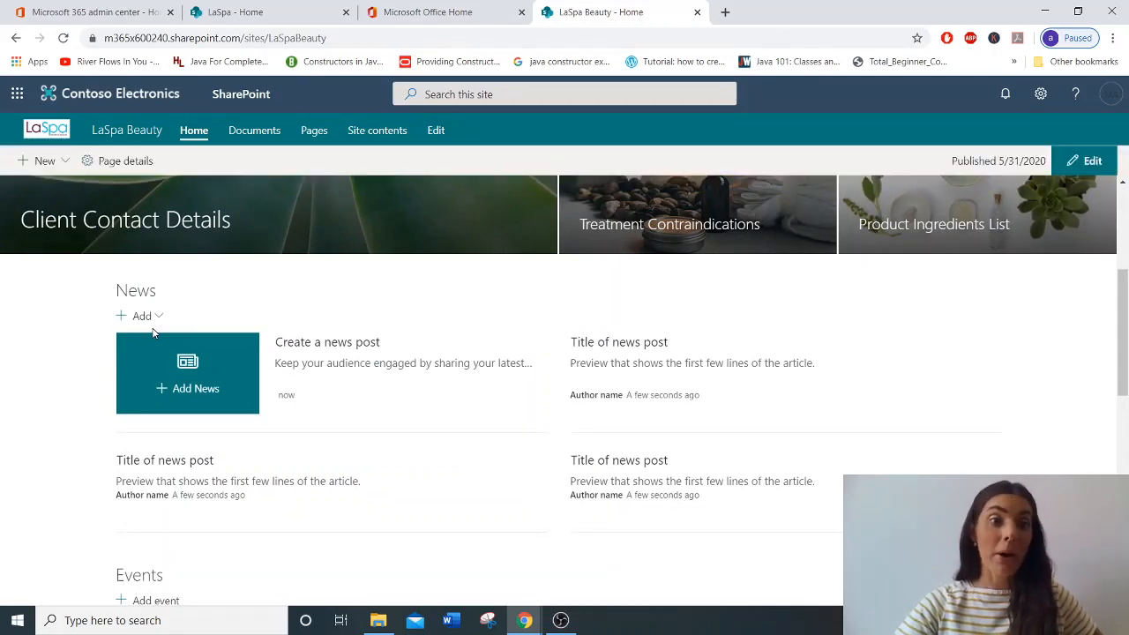
- Add a new page to the LaSpa Beauty site using the Blank template
{"action": "left_click", "coordinate": [1041, 95]}
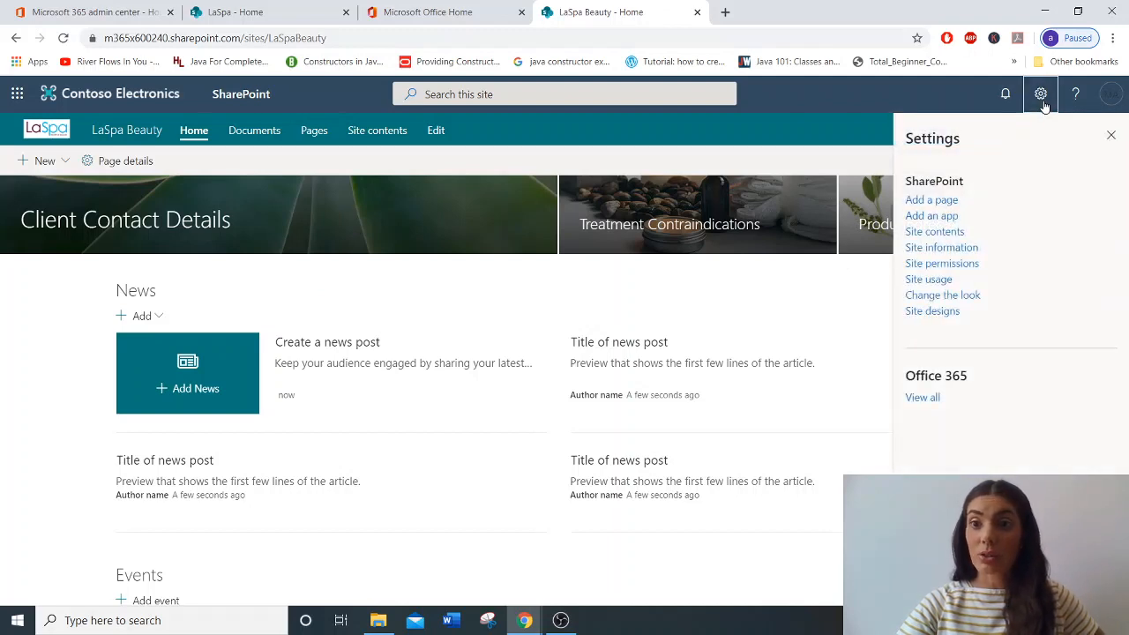
{"action": "left_click", "coordinate": [953, 205]}
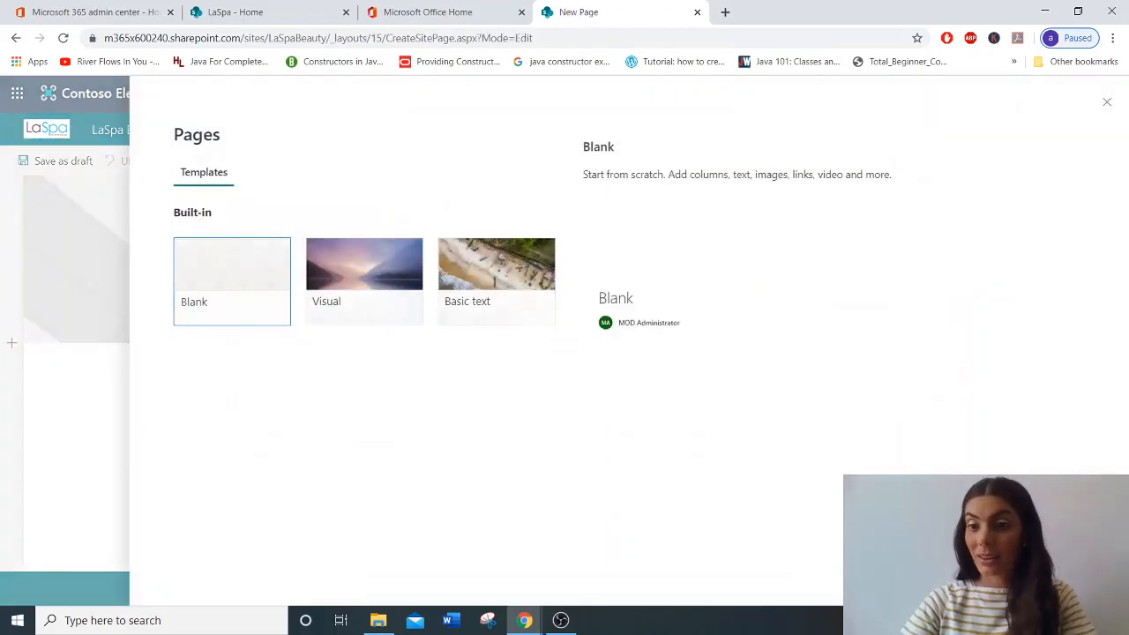
{"action": "left_click", "coordinate": [962, 576]}
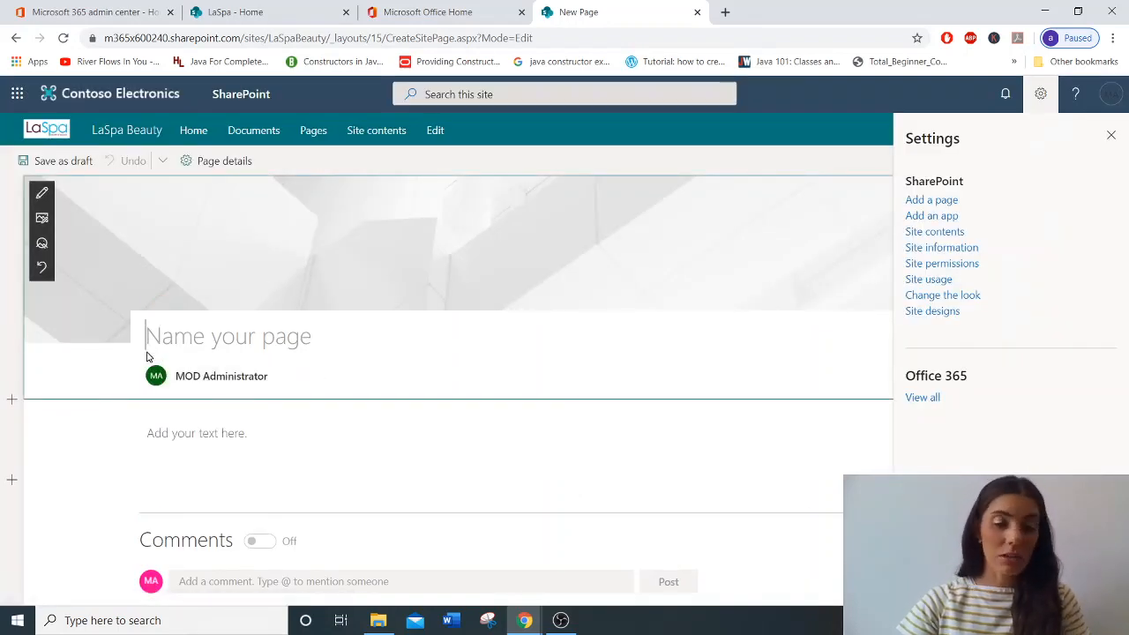
- Title the new page "LaSpa Awards" and remove the author from its title area, closing the site settings
{"action": "type", "text": "Laspa"}
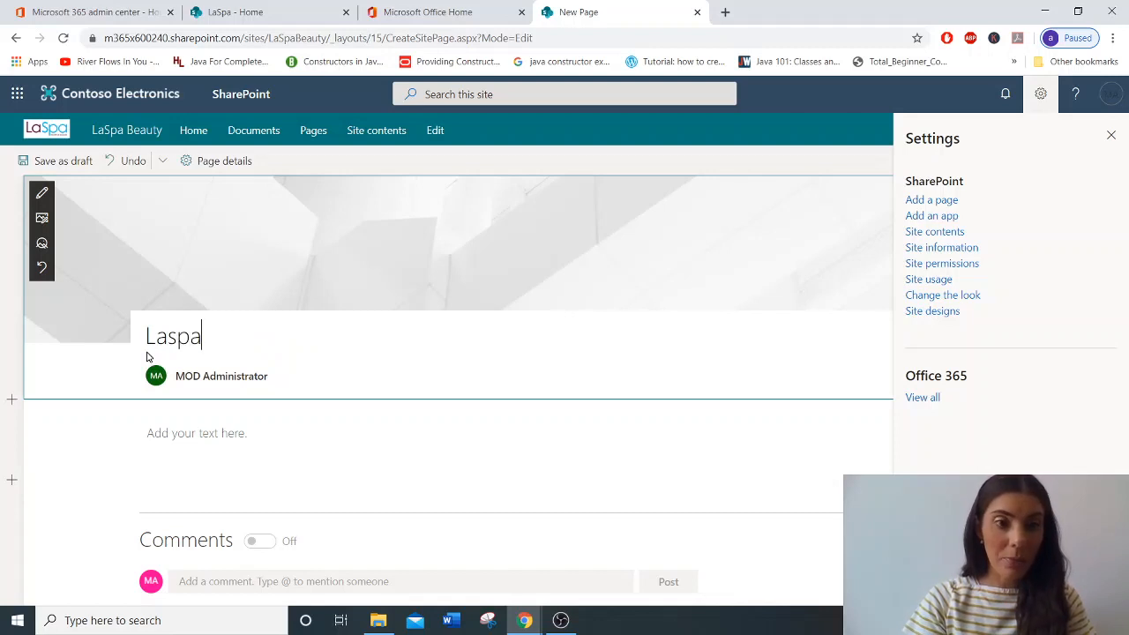
{"action": "type", "text": " Awards"}
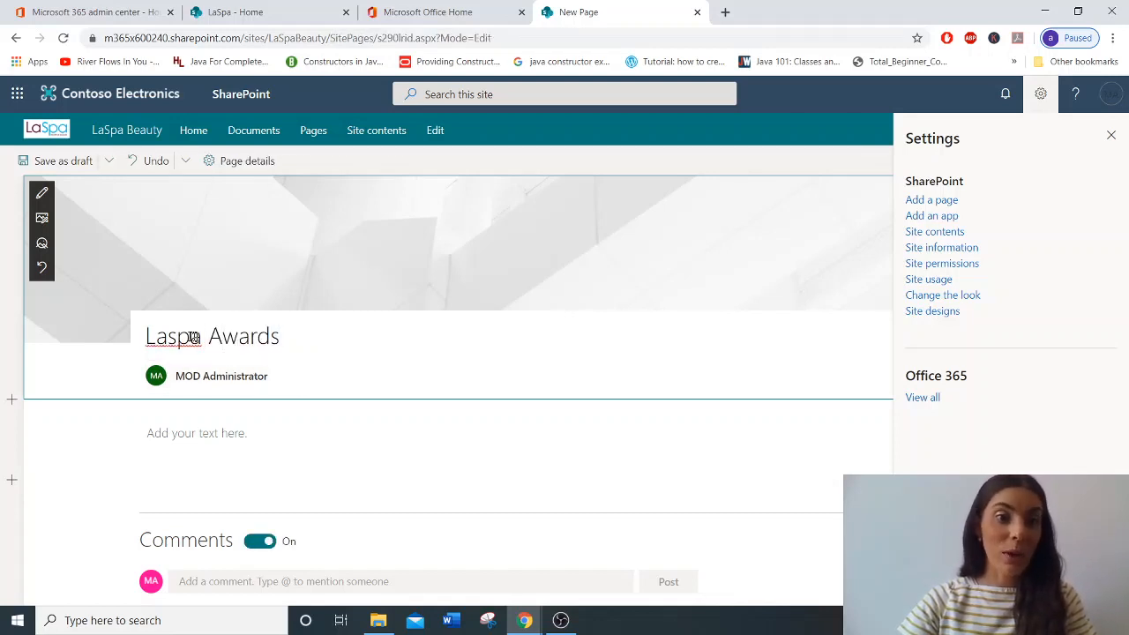
{"action": "key", "text": "BackSpace"}
{"action": "type", "text": "S"}
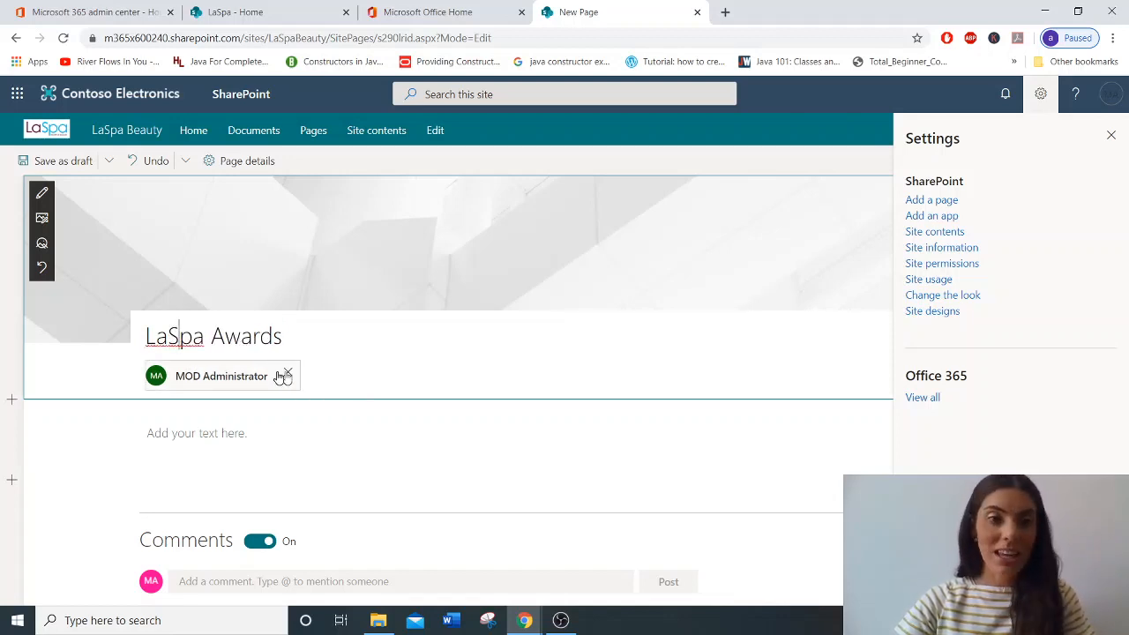
{"action": "left_click", "coordinate": [287, 374]}
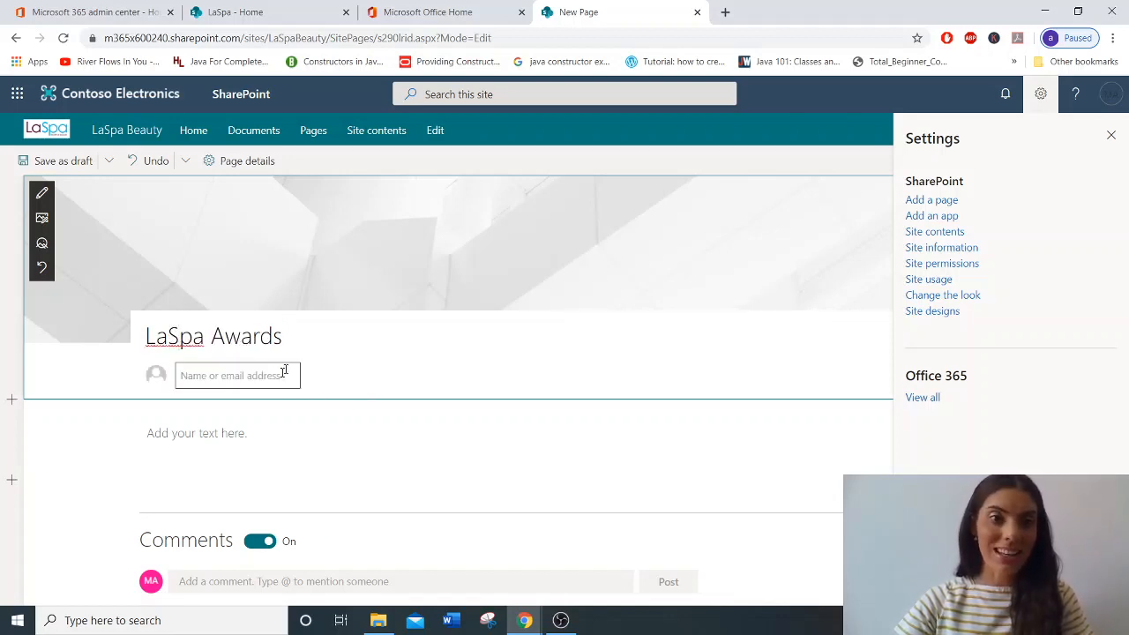
{"action": "left_click", "coordinate": [1111, 136]}
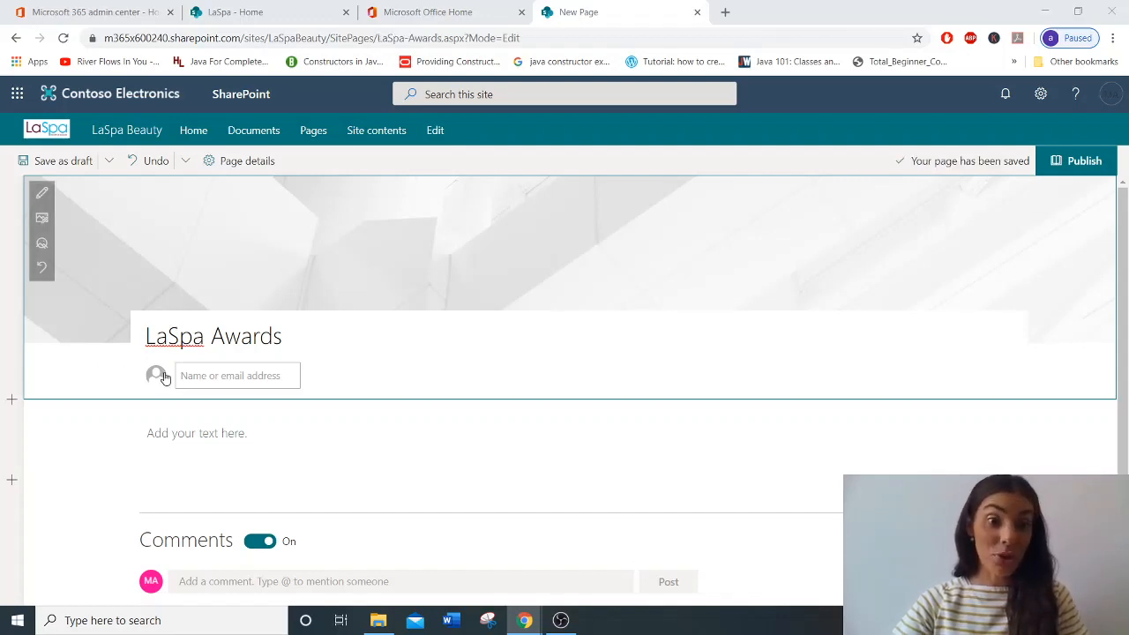
- Paste the copied article headed "LaSpa's refurbishment gets a glowing award." into the LaSpa Awards page's empty text area
{"action": "left_click", "coordinate": [217, 436]}
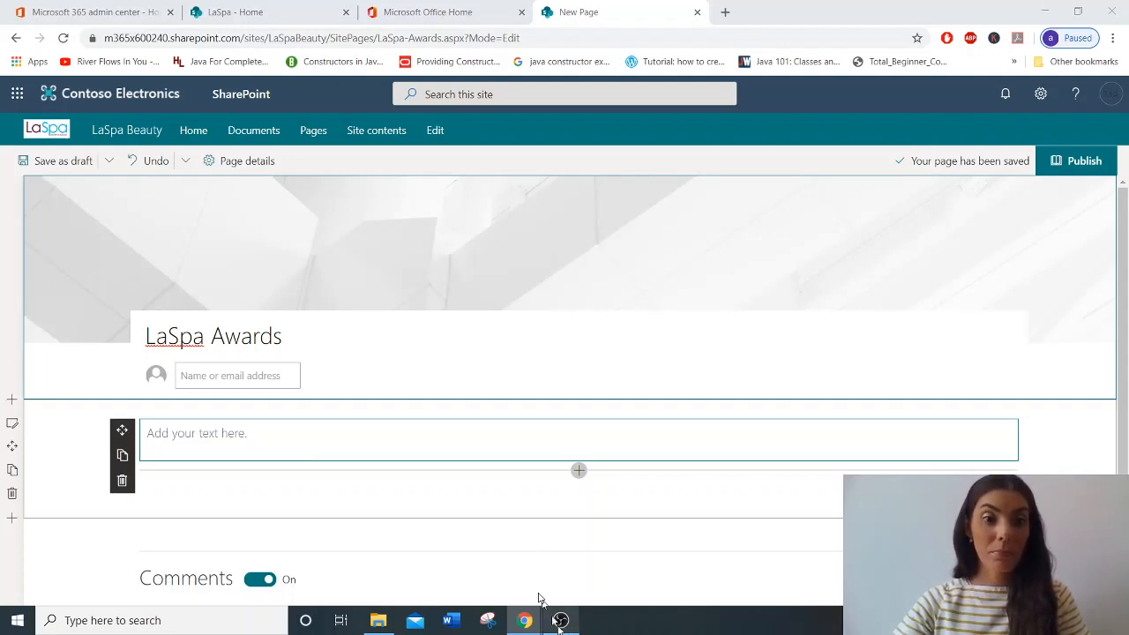
{"action": "left_click", "coordinate": [379, 433]}
{"action": "key", "text": "ctrl+v"}
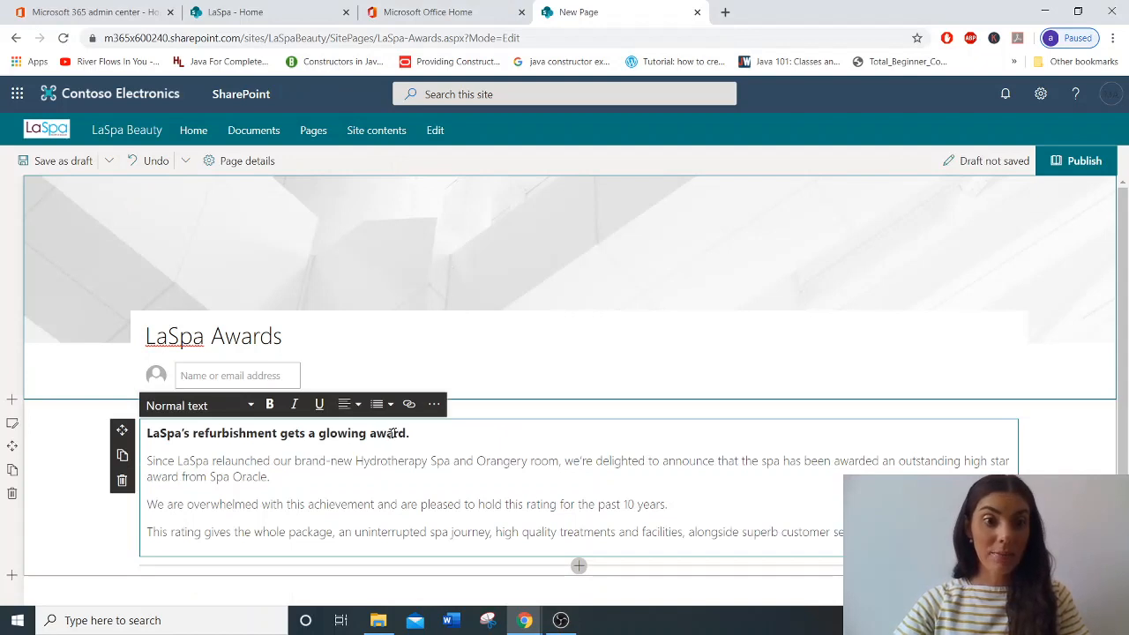
{"action": "mouse_move", "coordinate": [96, 238]}
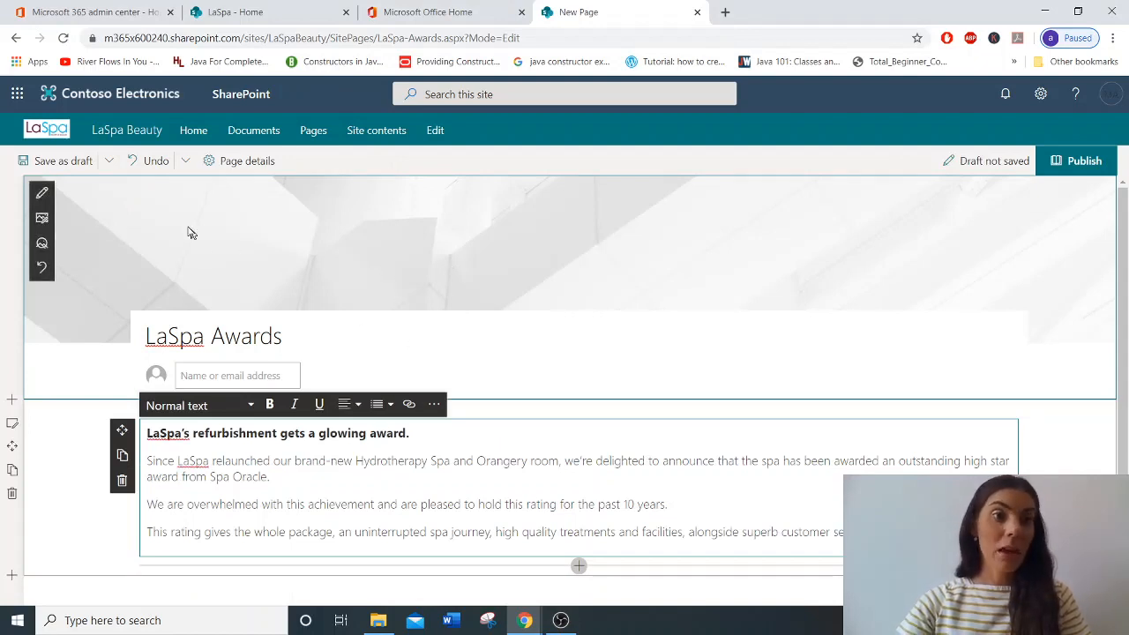
- Set the page header image to bokeh.jpg from the Images folder in Site Assets and move its focal point slightly down and right
{"action": "left_click", "coordinate": [43, 226]}
{"action": "left_click", "coordinate": [198, 307]}
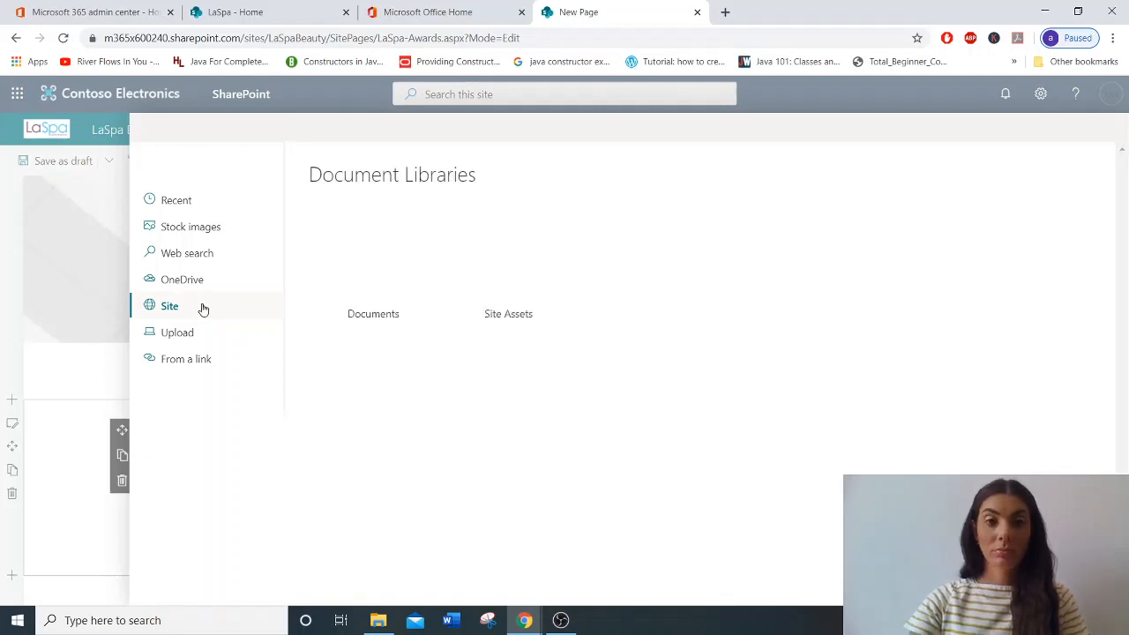
{"action": "left_click", "coordinate": [504, 287]}
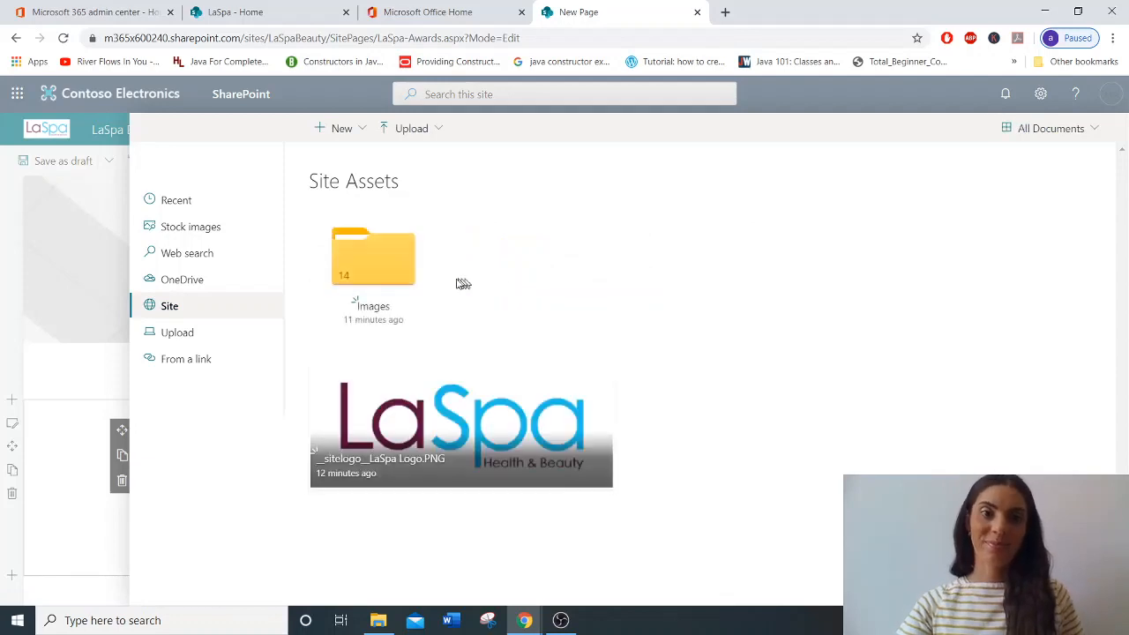
{"action": "left_click", "coordinate": [388, 280]}
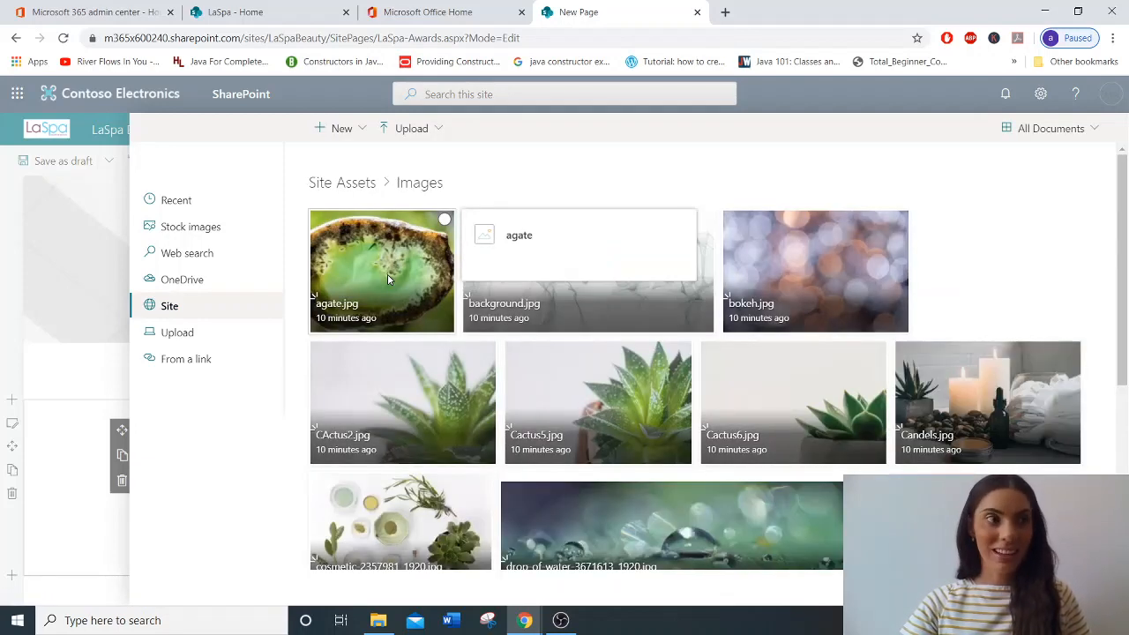
{"action": "left_click", "coordinate": [834, 275]}
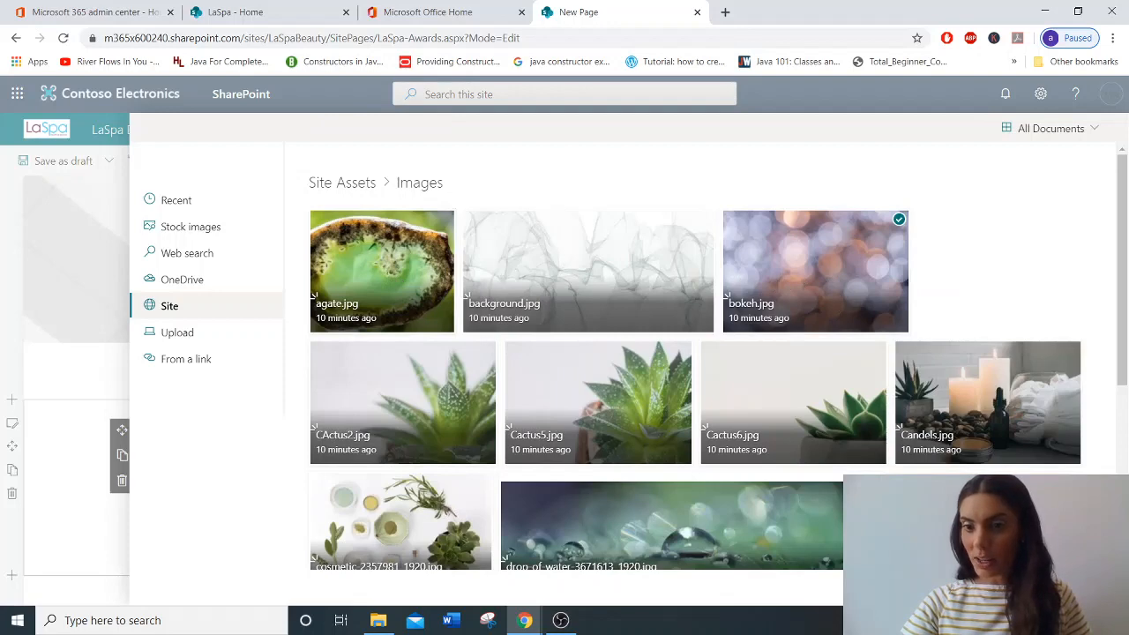
{"action": "left_click", "coordinate": [995, 586]}
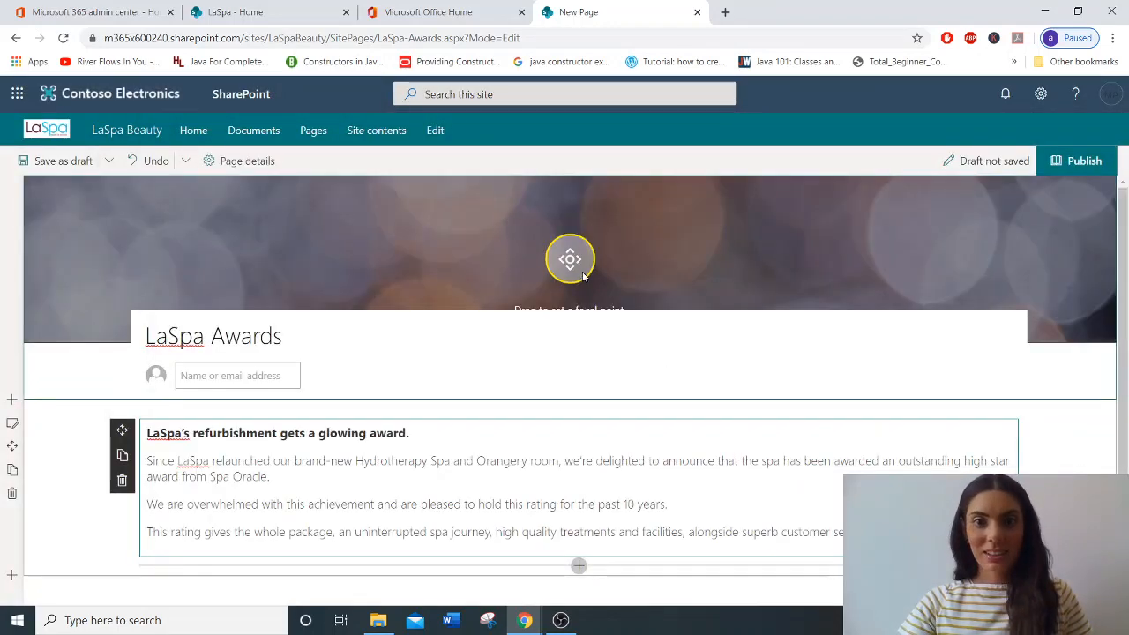
{"action": "left_click_drag", "start_coordinate": [572, 265], "coordinate": [600, 306]}
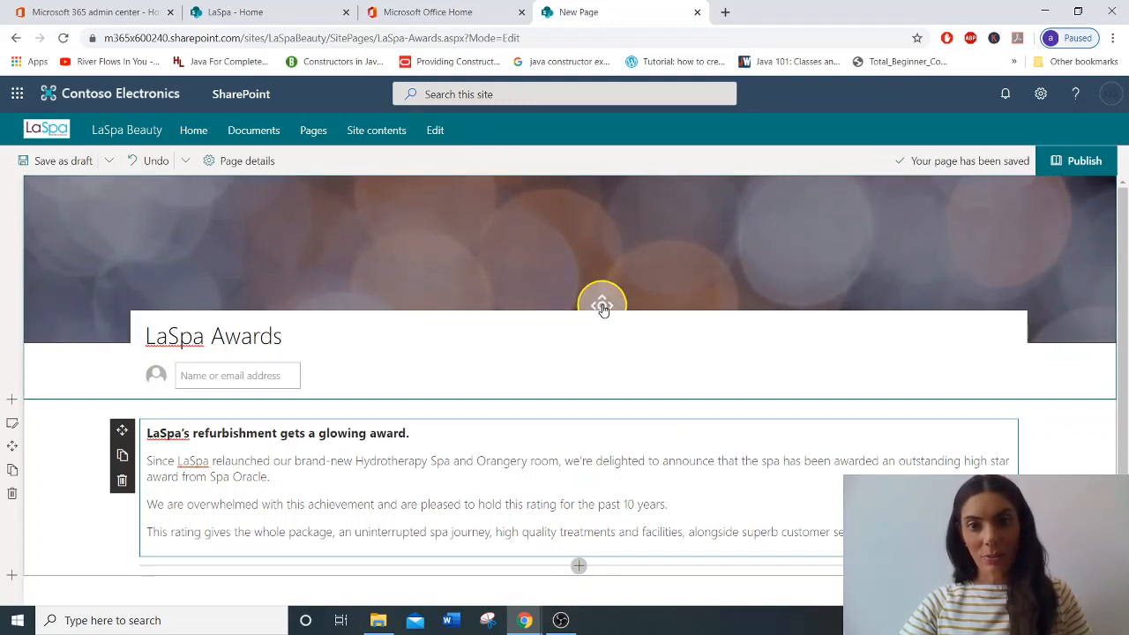
- Turn off comments on the LaSpa Awards page
{"action": "scroll", "coordinate": [891, 428], "scroll_direction": "down", "scroll_amount": 3}
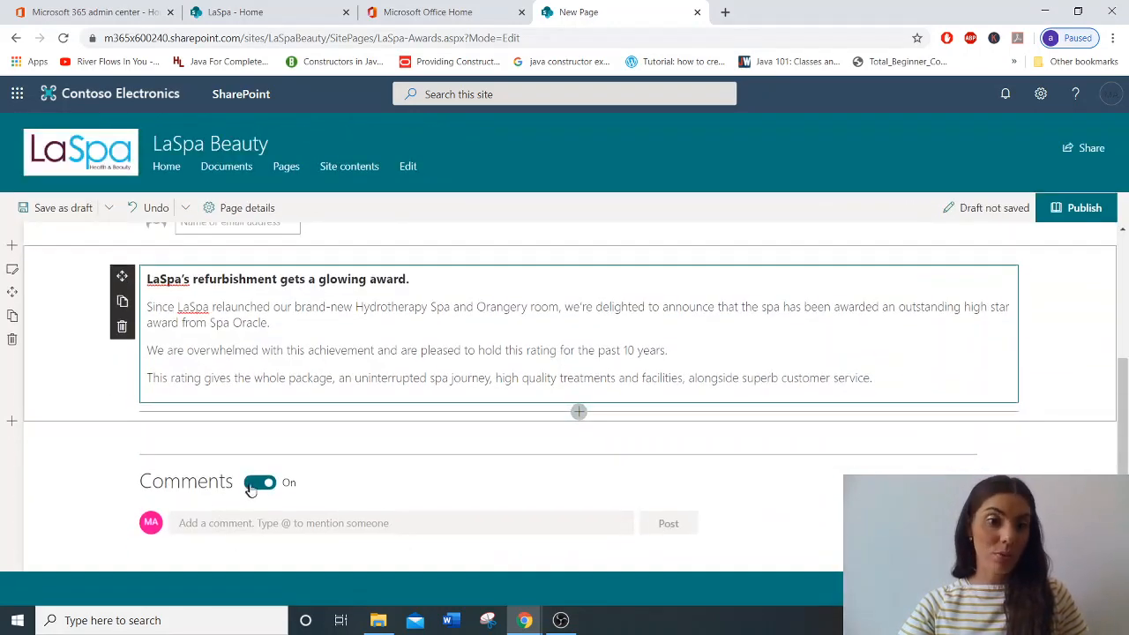
{"action": "left_click", "coordinate": [250, 489]}
{"action": "left_click", "coordinate": [251, 488]}
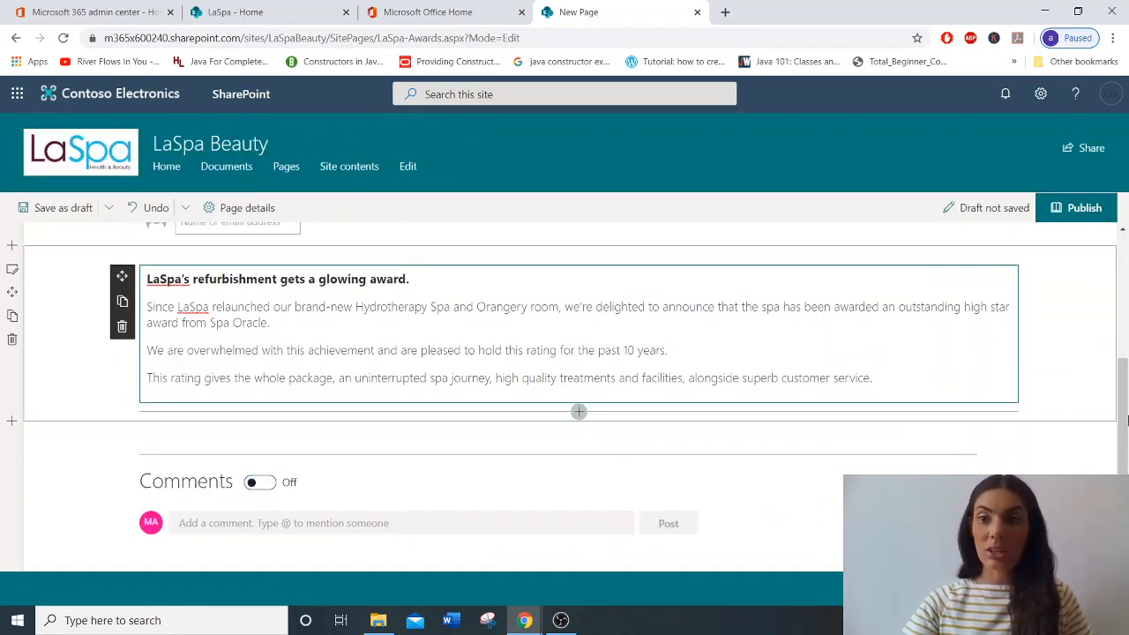
- Publish the LaSpa Awards page and post it as news on this site
{"action": "left_click_drag", "start_coordinate": [1125, 421], "coordinate": [1126, 291]}
{"action": "left_click", "coordinate": [1073, 209]}
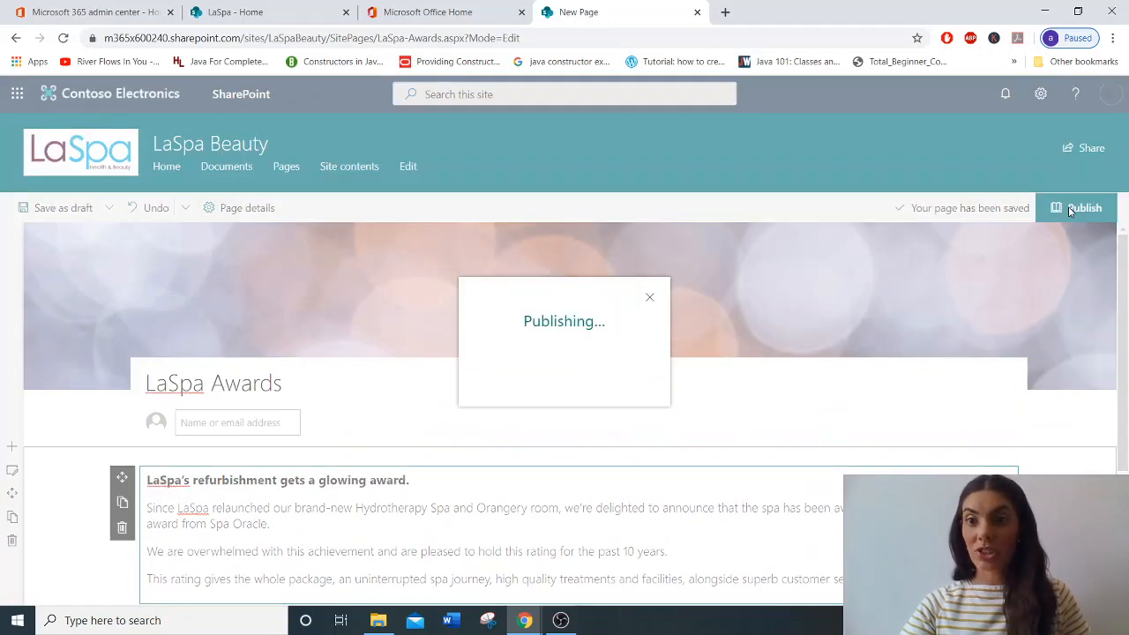
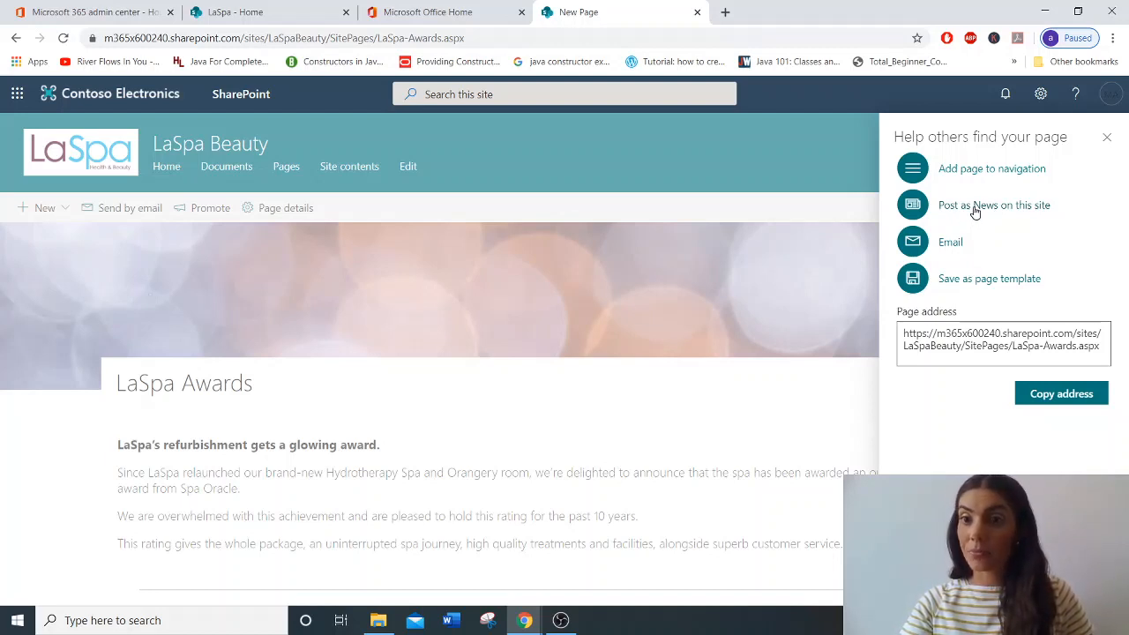
{"action": "left_click", "coordinate": [974, 208]}
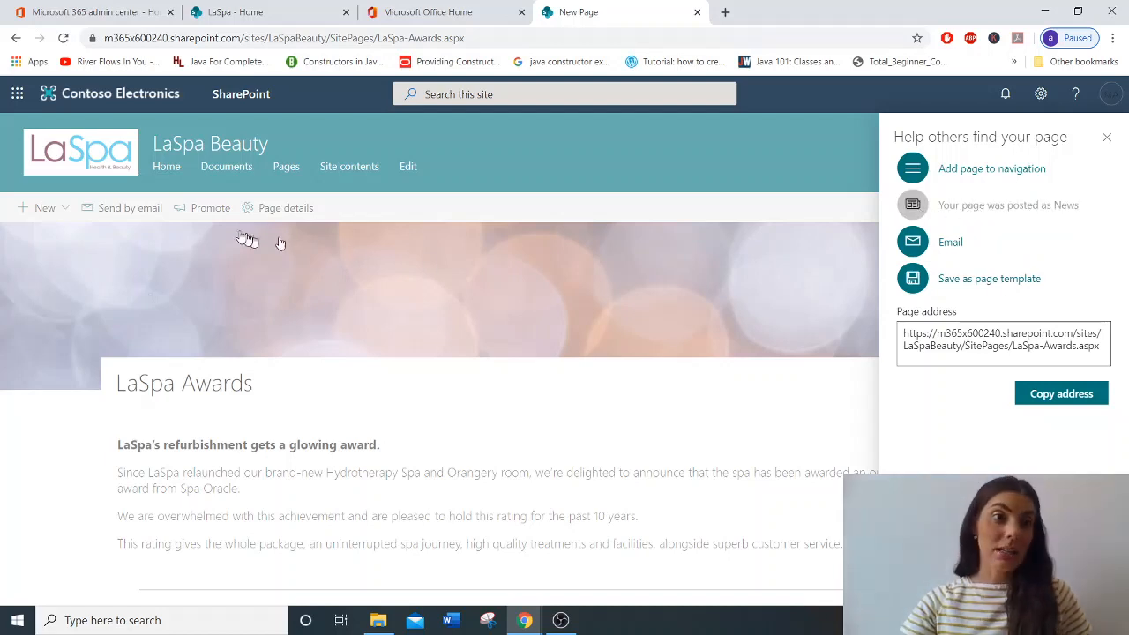
- Return to the LaSpa Beauty home page, put it in edit mode and open the News web part's settings
{"action": "left_click", "coordinate": [64, 146]}
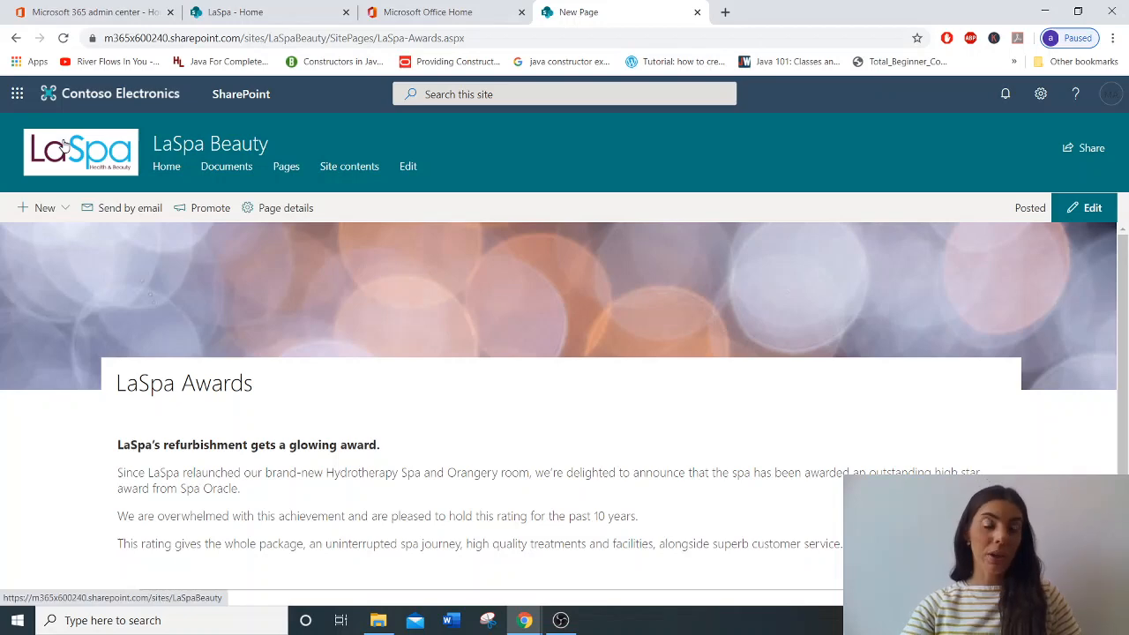
{"action": "left_click", "coordinate": [64, 146]}
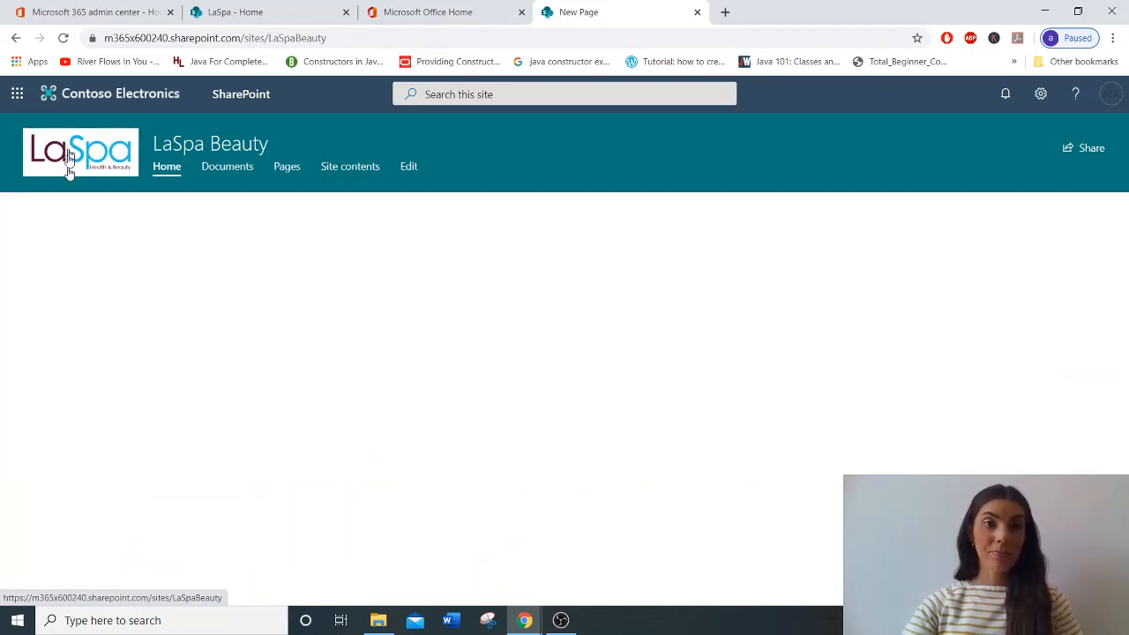
{"action": "scroll", "coordinate": [472, 437], "scroll_direction": "down", "scroll_amount": 4}
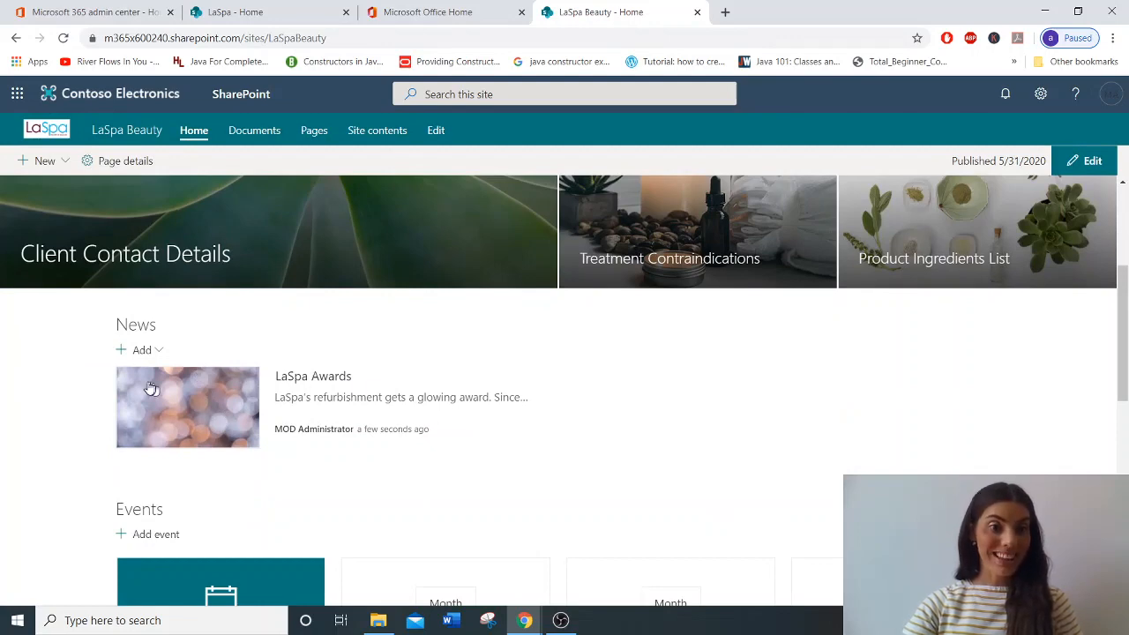
{"action": "left_click", "coordinate": [1083, 160]}
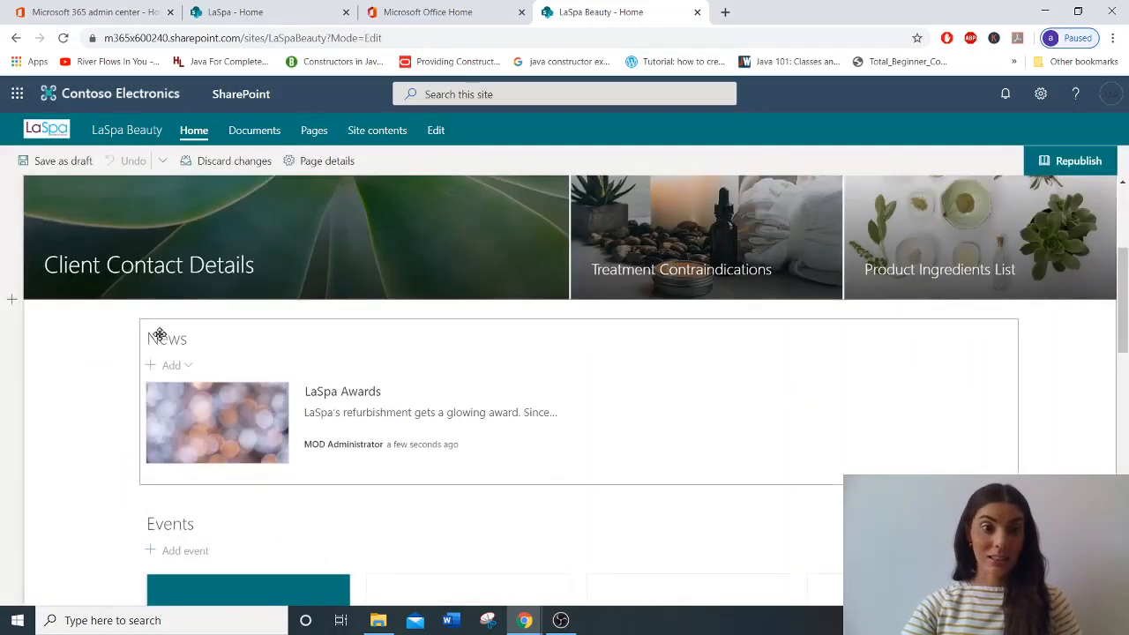
{"action": "left_click", "coordinate": [74, 338]}
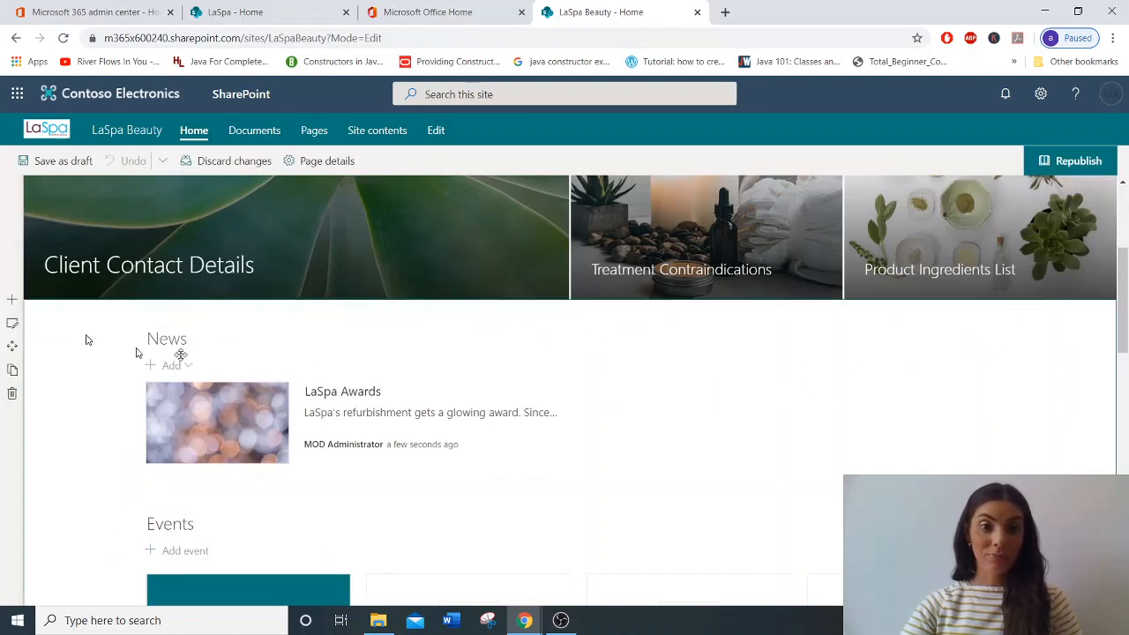
{"action": "left_click", "coordinate": [354, 382]}
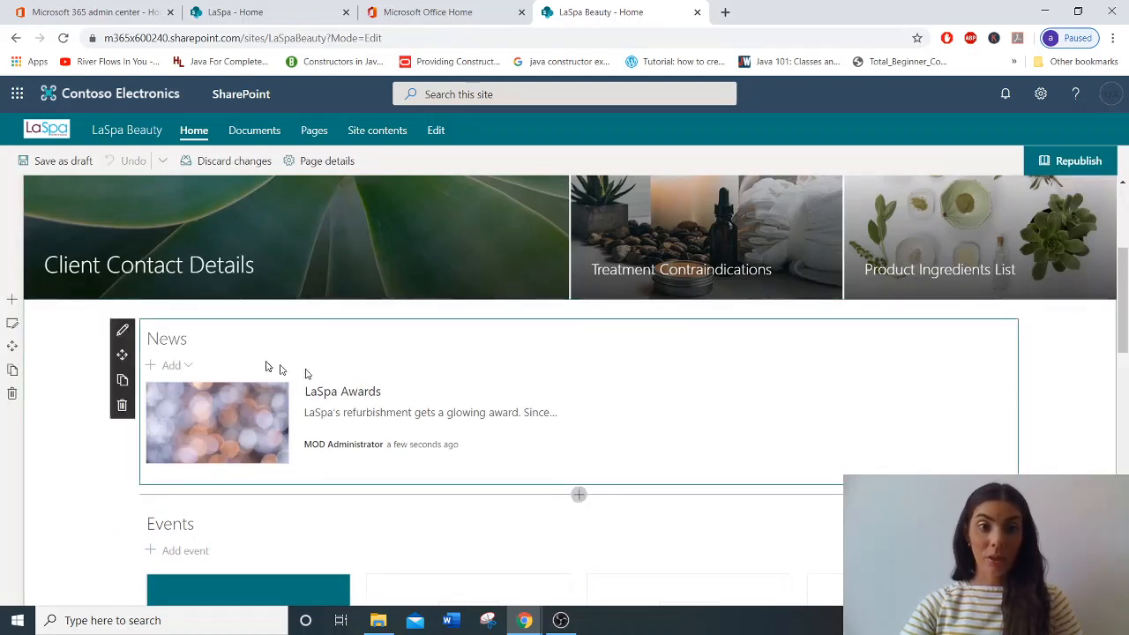
{"action": "left_click", "coordinate": [122, 330]}
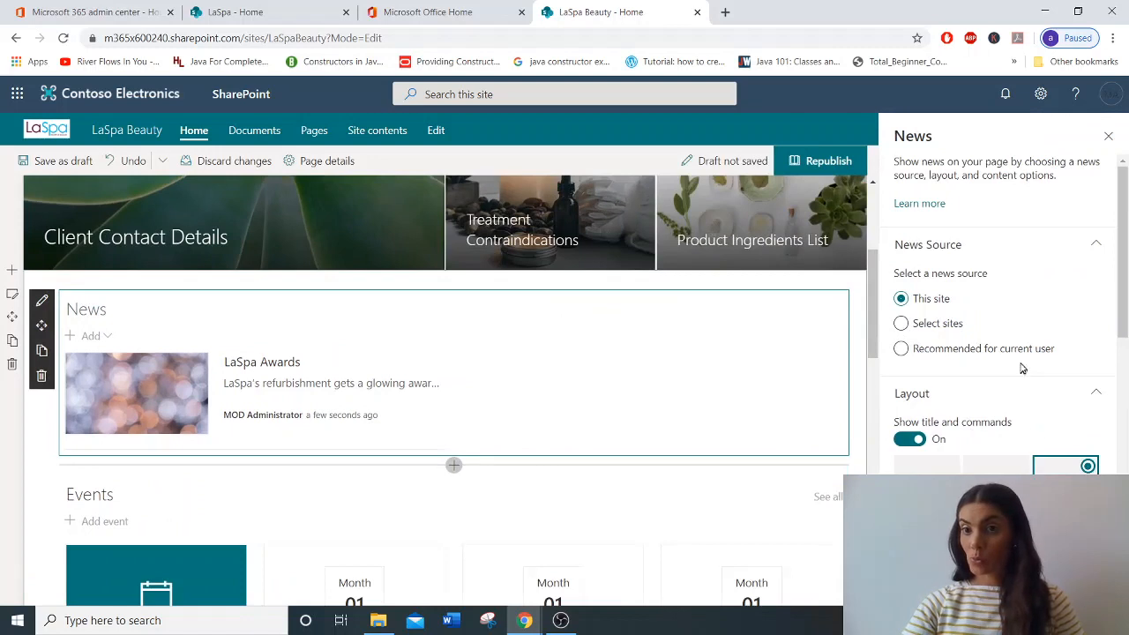
- Try the Top story, List, Tiles, Carousel and Hub News layouts on the News web part, return to Side-by-side and review its remaining options
{"action": "scroll", "coordinate": [1006, 355], "scroll_direction": "down", "scroll_amount": 3}
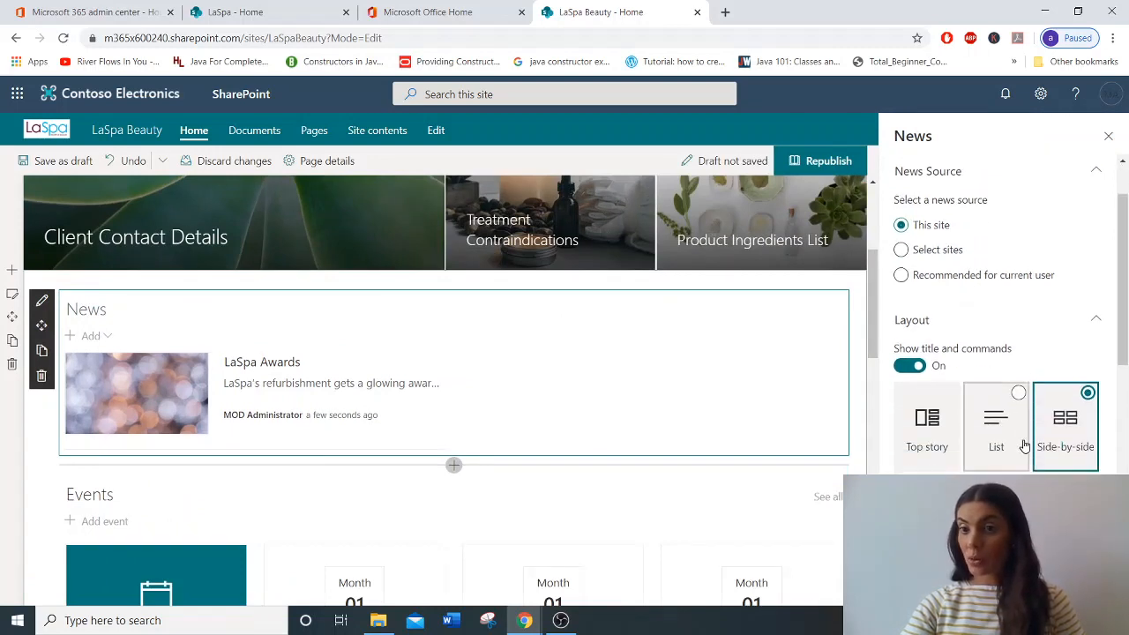
{"action": "left_click", "coordinate": [931, 294]}
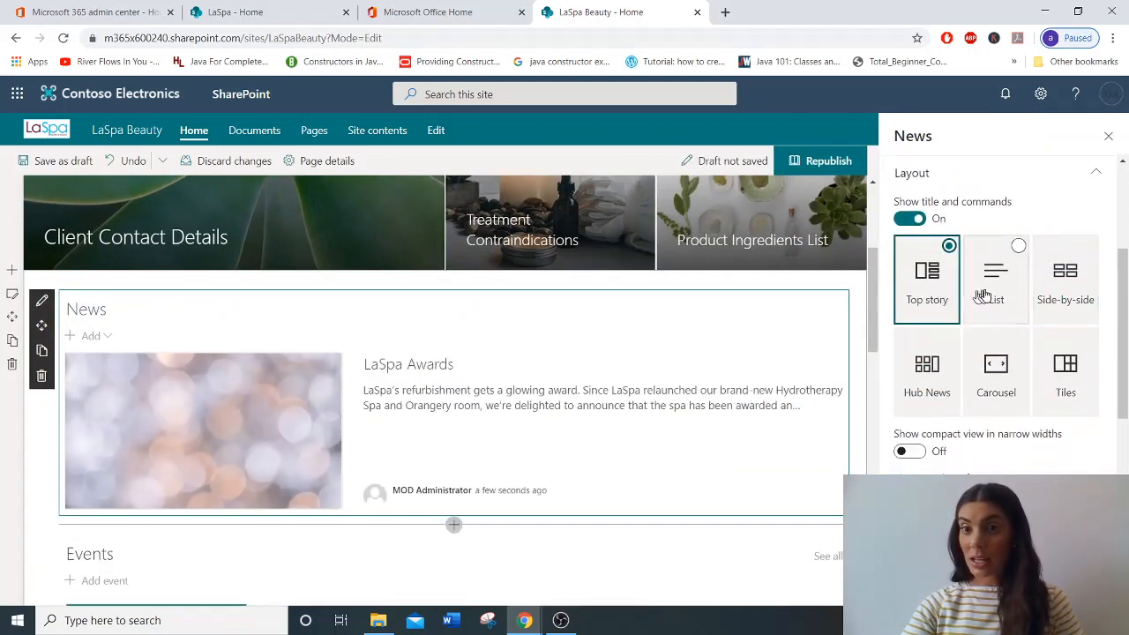
{"action": "left_click", "coordinate": [991, 296]}
{"action": "left_click", "coordinate": [1061, 294]}
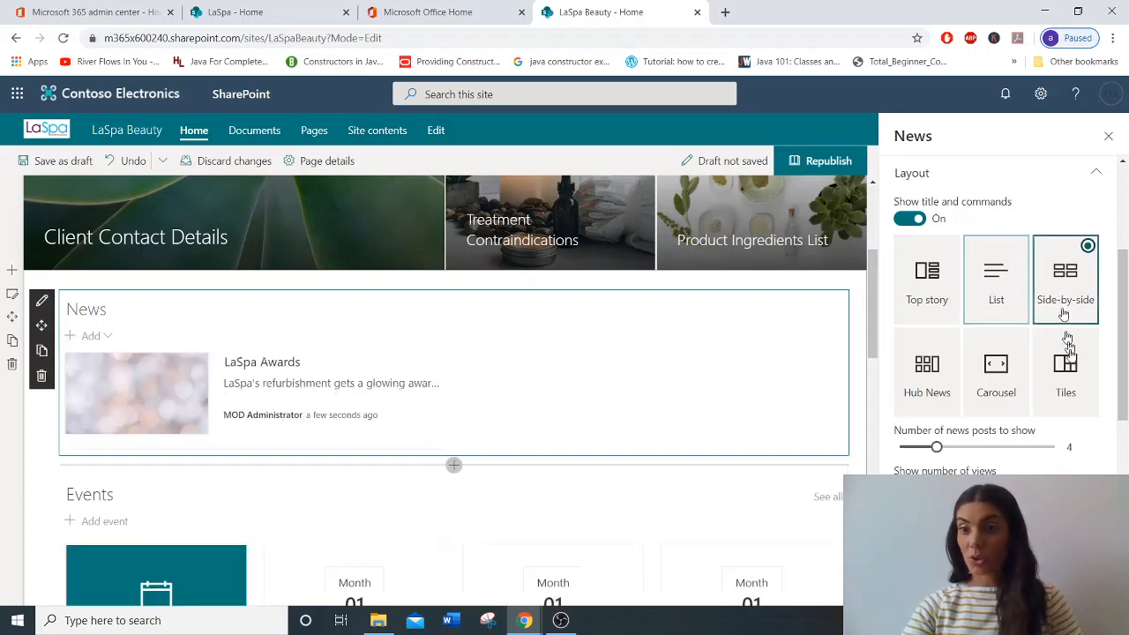
{"action": "left_click", "coordinate": [1073, 403]}
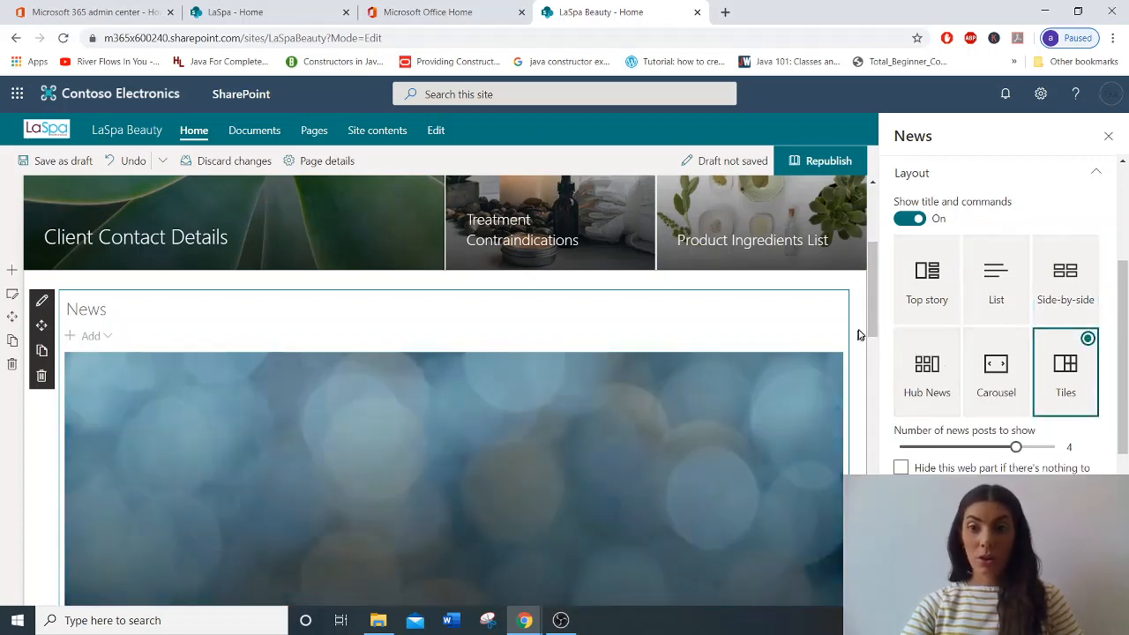
{"action": "scroll", "coordinate": [789, 344], "scroll_direction": "down", "scroll_amount": 3}
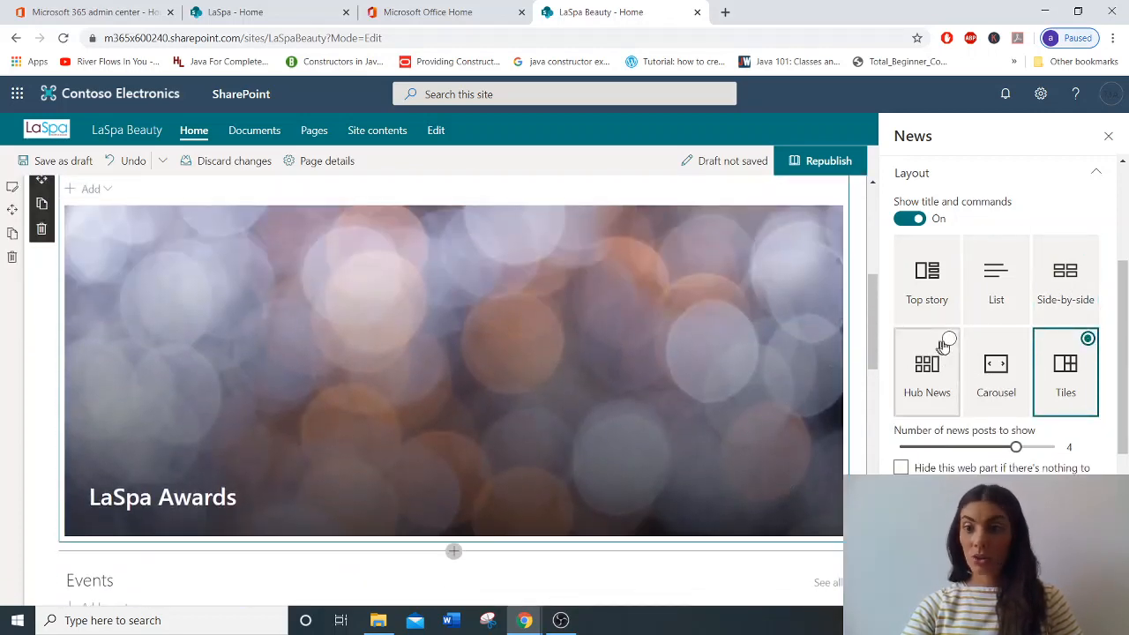
{"action": "left_click", "coordinate": [997, 388]}
{"action": "left_click", "coordinate": [924, 376]}
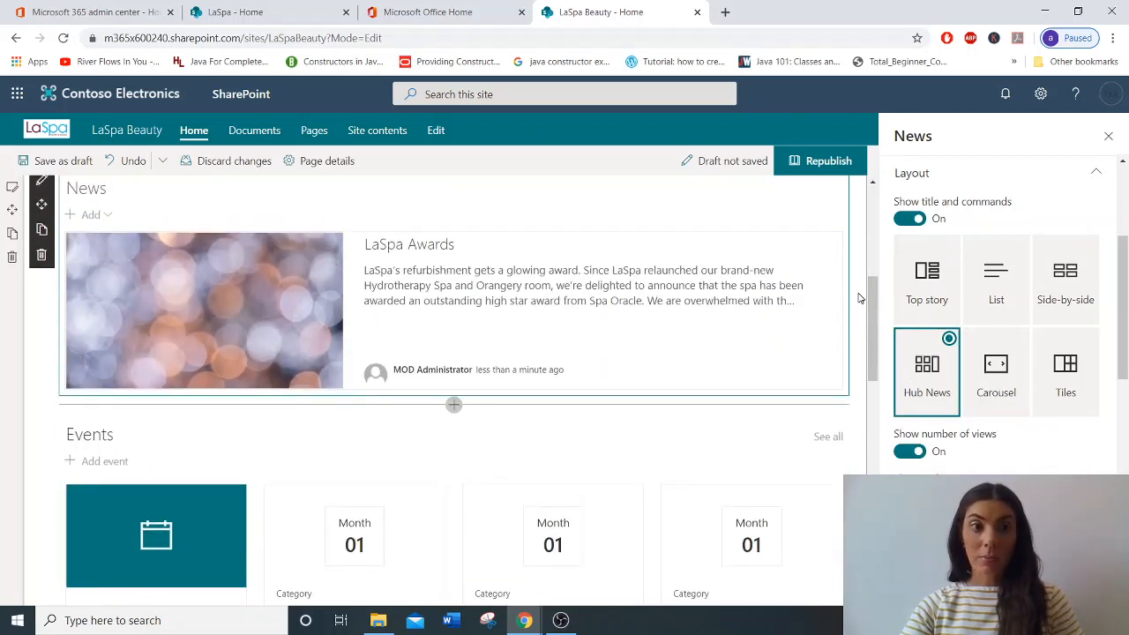
{"action": "left_click", "coordinate": [942, 300]}
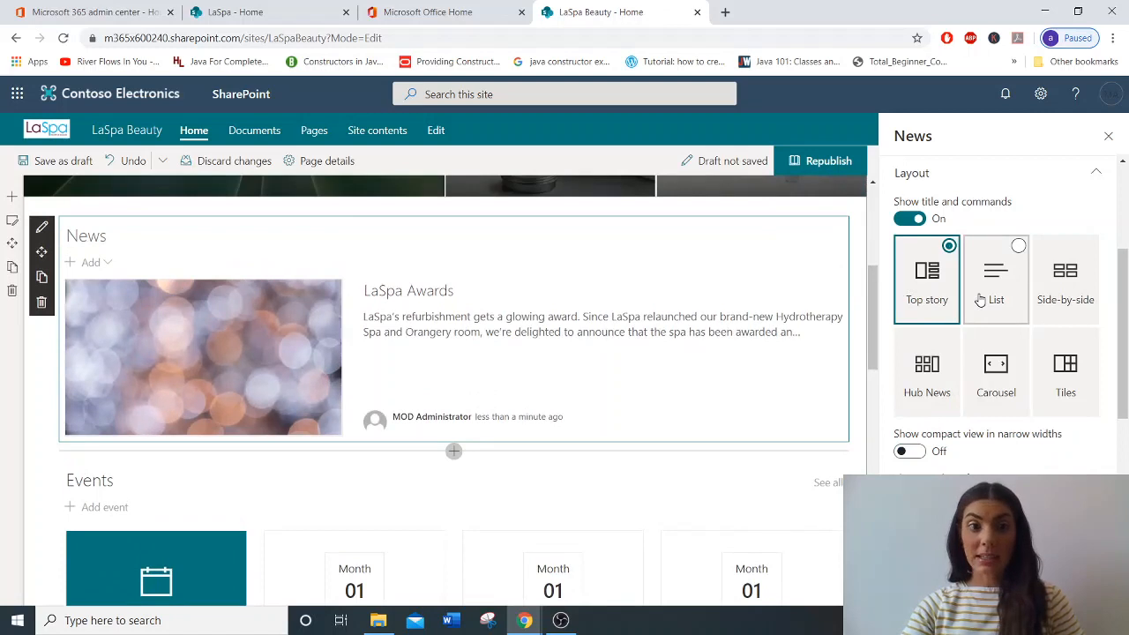
{"action": "left_click", "coordinate": [1076, 298]}
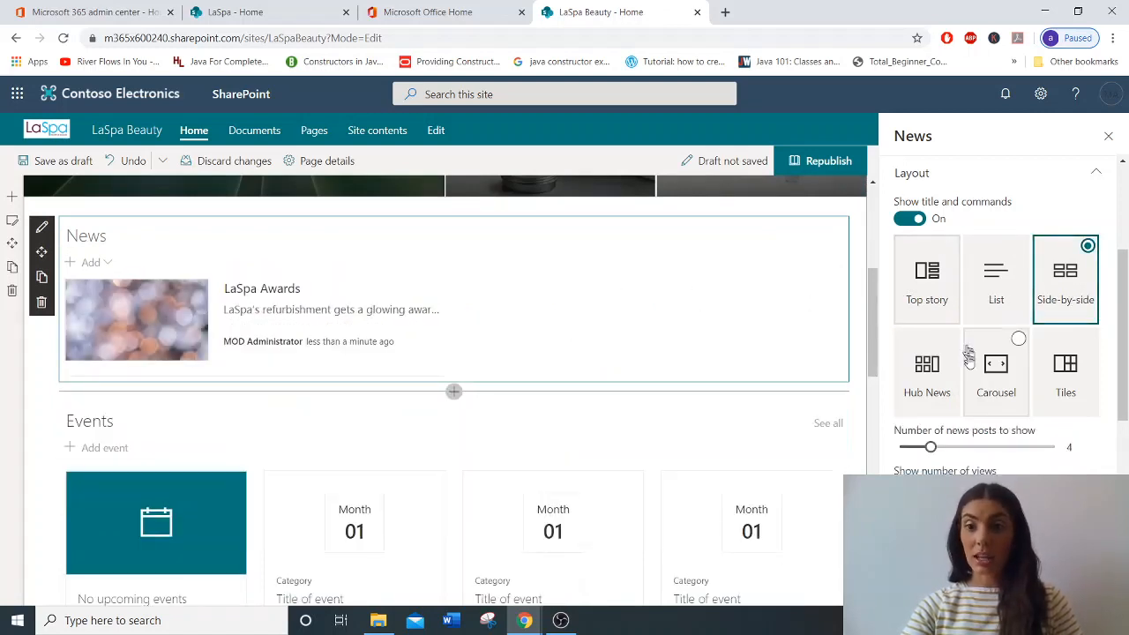
{"action": "mouse_move", "coordinate": [944, 448]}
{"action": "left_mouse_down"}
{"action": "mouse_move", "coordinate": [1048, 450]}
{"action": "mouse_move", "coordinate": [943, 450]}
{"action": "left_mouse_up"}
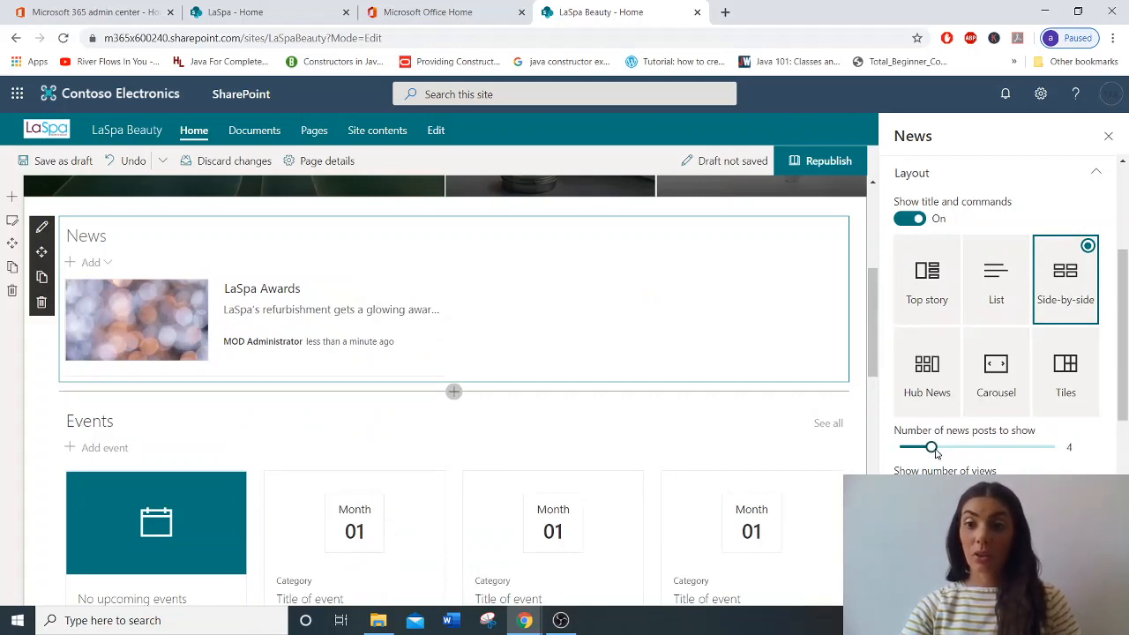
{"action": "scroll", "coordinate": [862, 374], "scroll_direction": "up", "scroll_amount": 1}
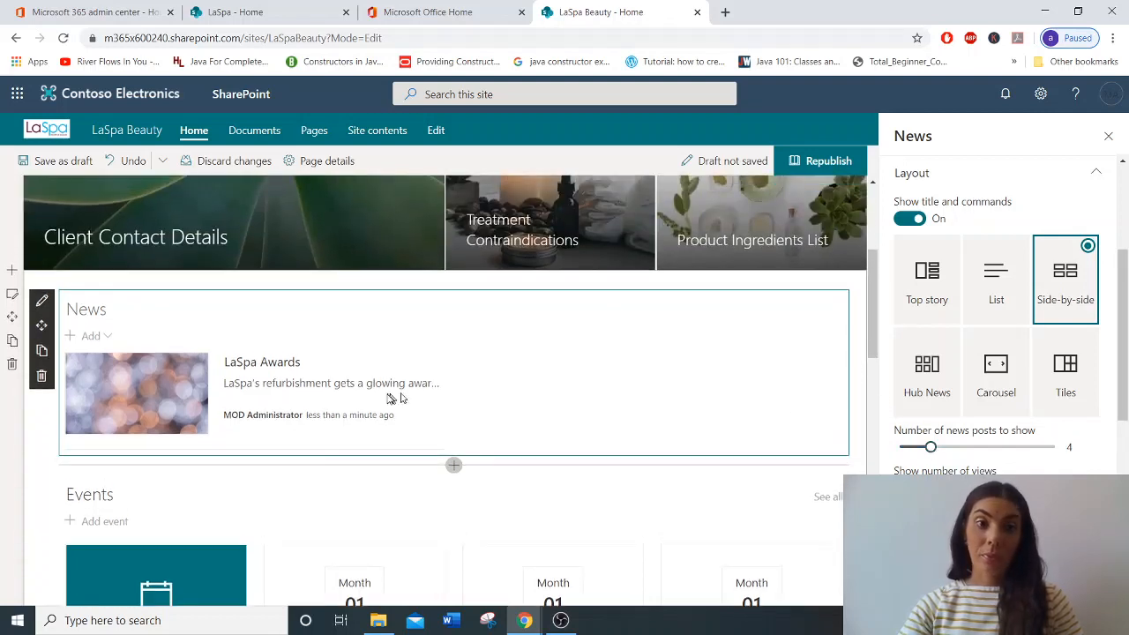
{"action": "scroll", "coordinate": [1021, 410], "scroll_direction": "down", "scroll_amount": 3}
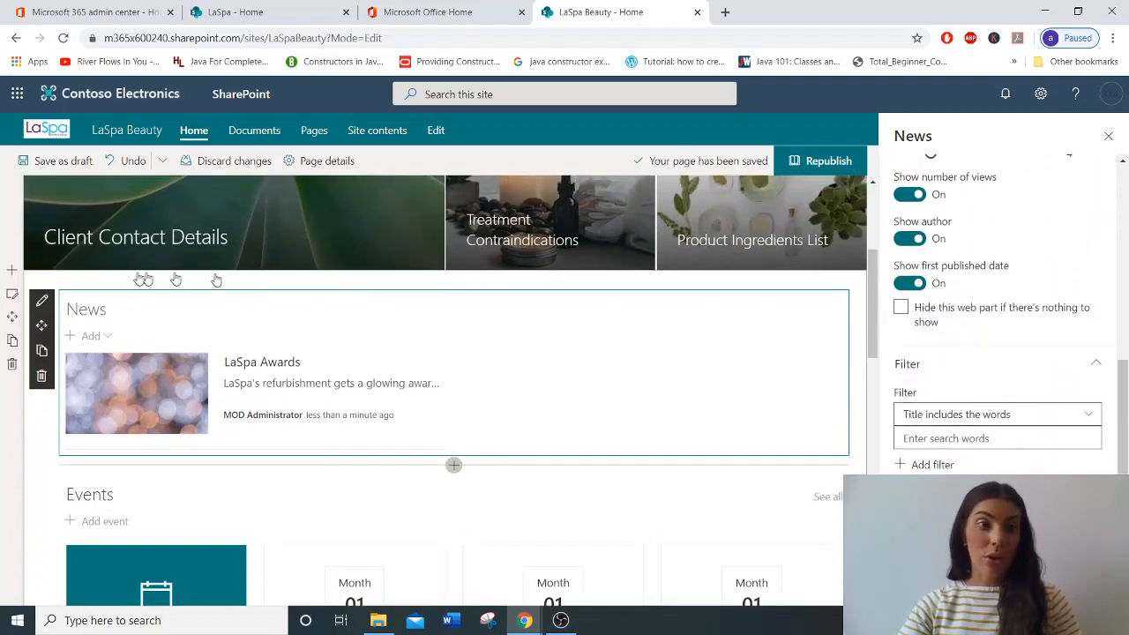
- Set the background of the section holding News and Events to solid teal and close the section settings
{"action": "left_click", "coordinate": [13, 297]}
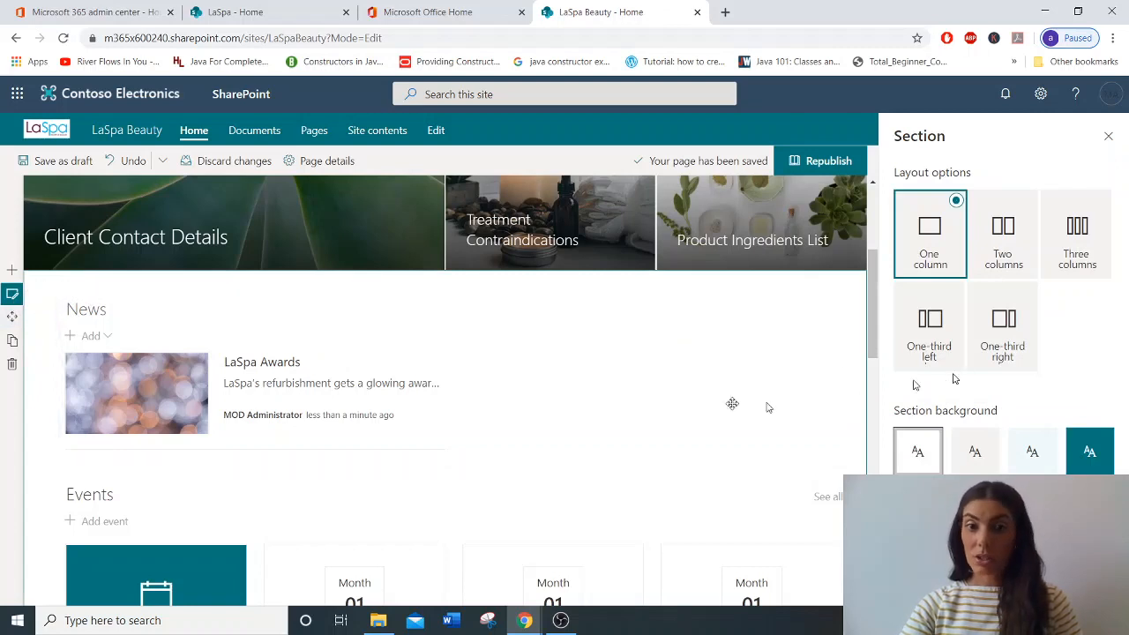
{"action": "left_click", "coordinate": [1101, 457]}
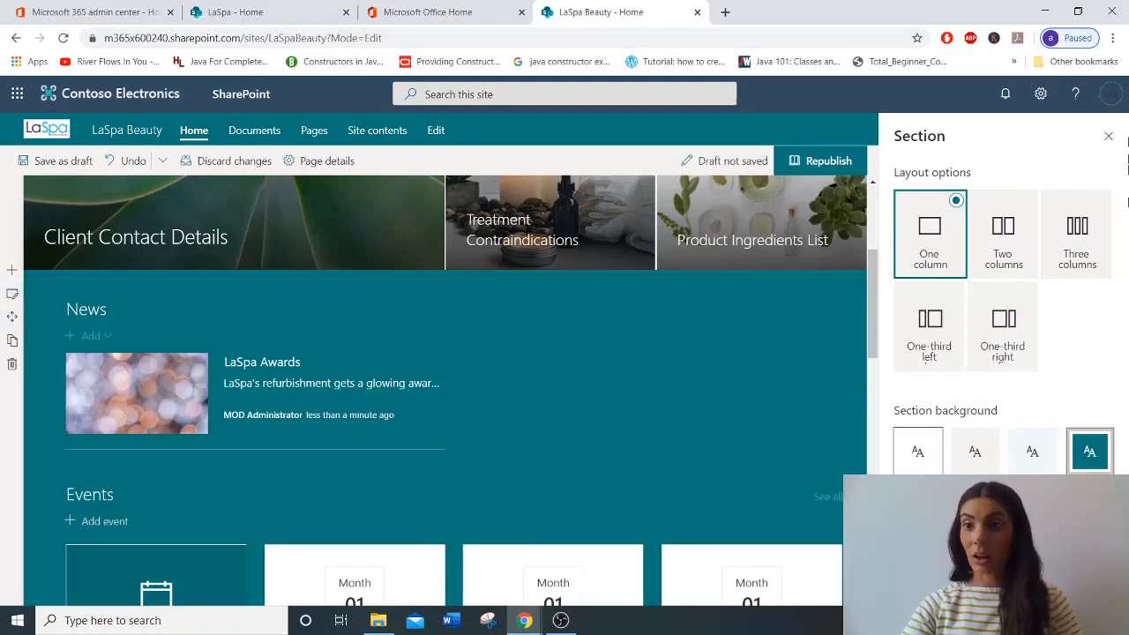
{"action": "left_click", "coordinate": [1109, 136]}
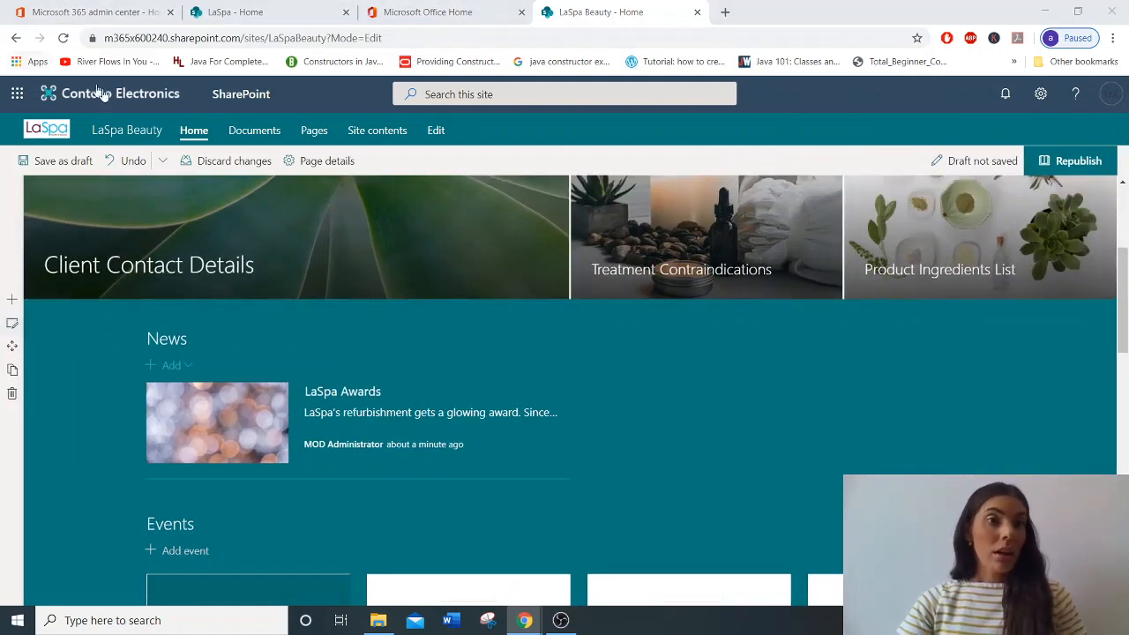
- Compare with the LaSpa News section on the finished LaSpa home page and return to the LaSpa Beauty page being edited
{"action": "left_click", "coordinate": [254, 9]}
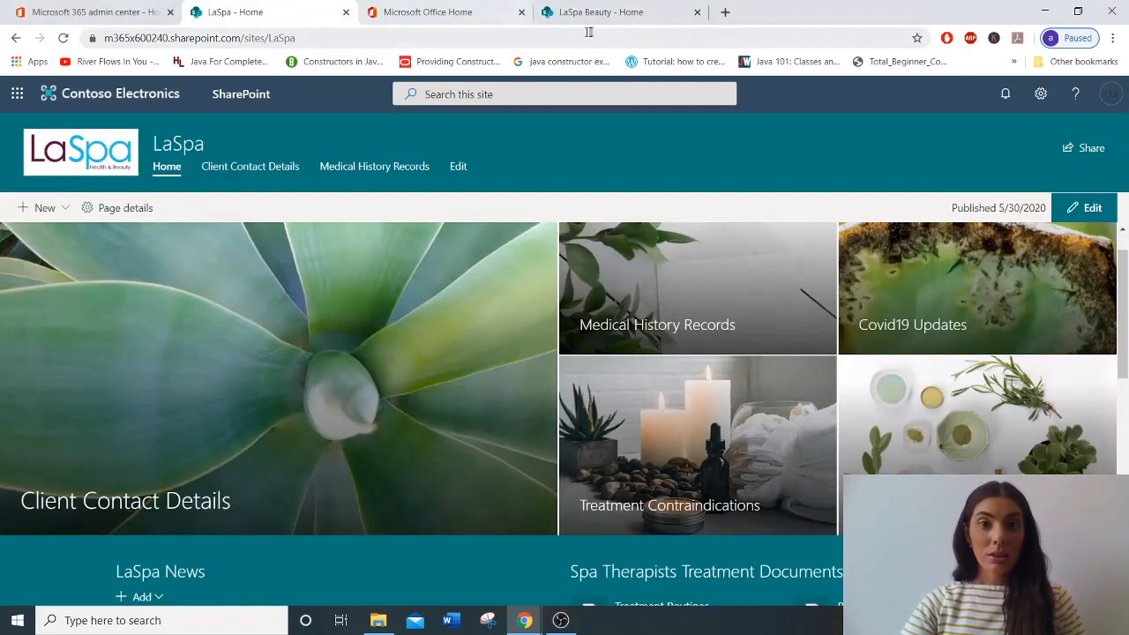
{"action": "scroll", "coordinate": [593, 236], "scroll_direction": "down", "scroll_amount": 3}
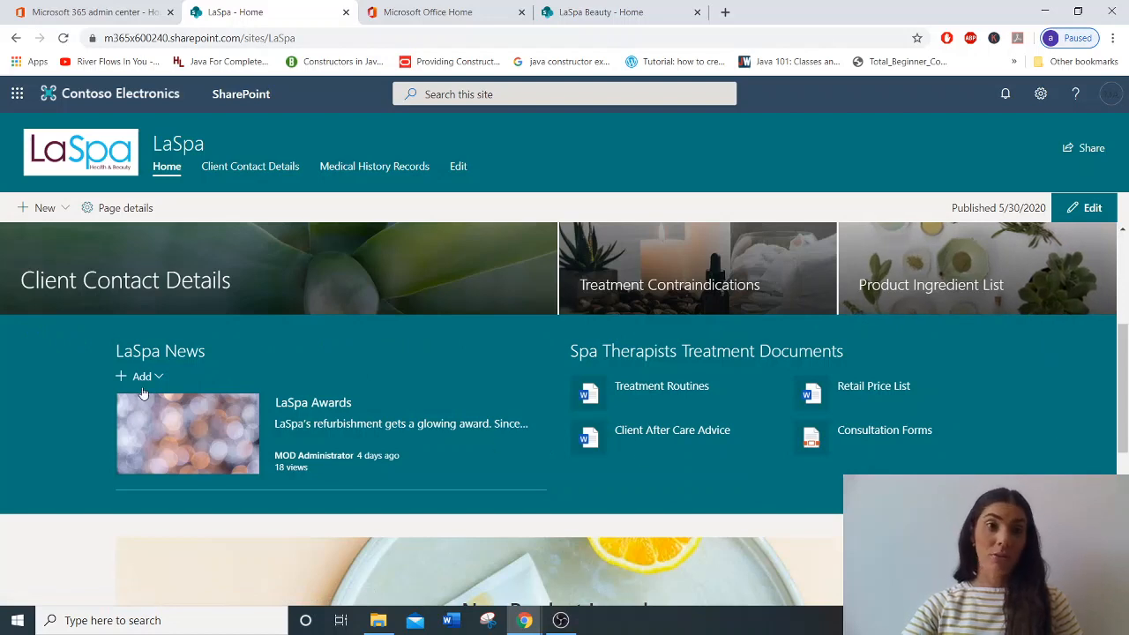
{"action": "left_click", "coordinate": [593, 11]}
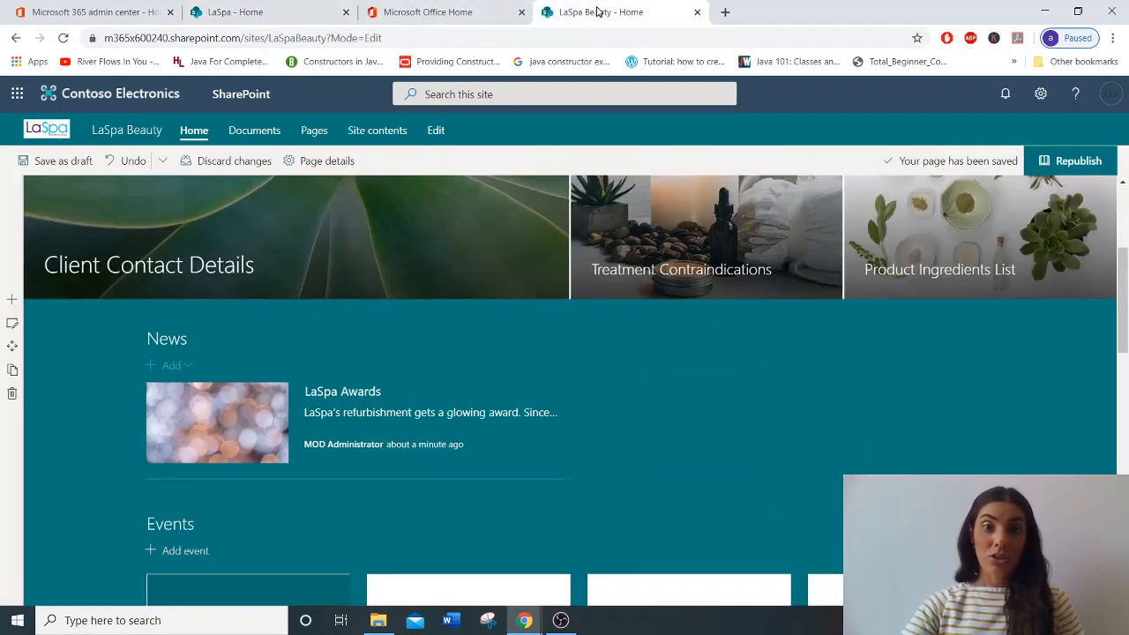
- Try the column layouts for the News and Events section, settle on Two columns and close the section settings
{"action": "left_click", "coordinate": [11, 325]}
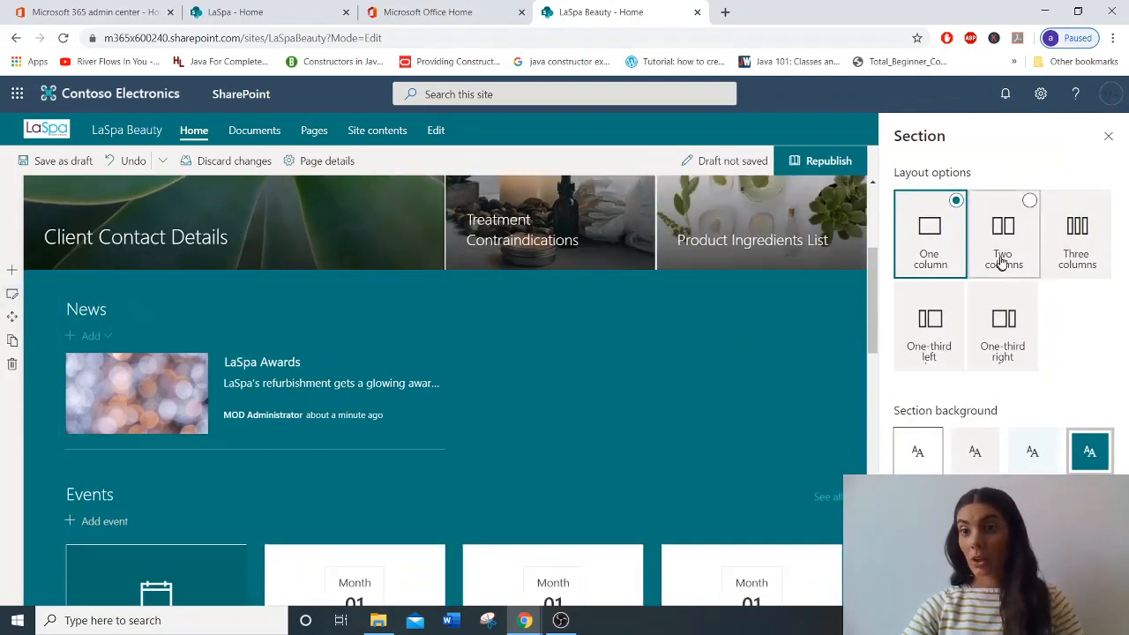
{"action": "left_click", "coordinate": [1002, 262]}
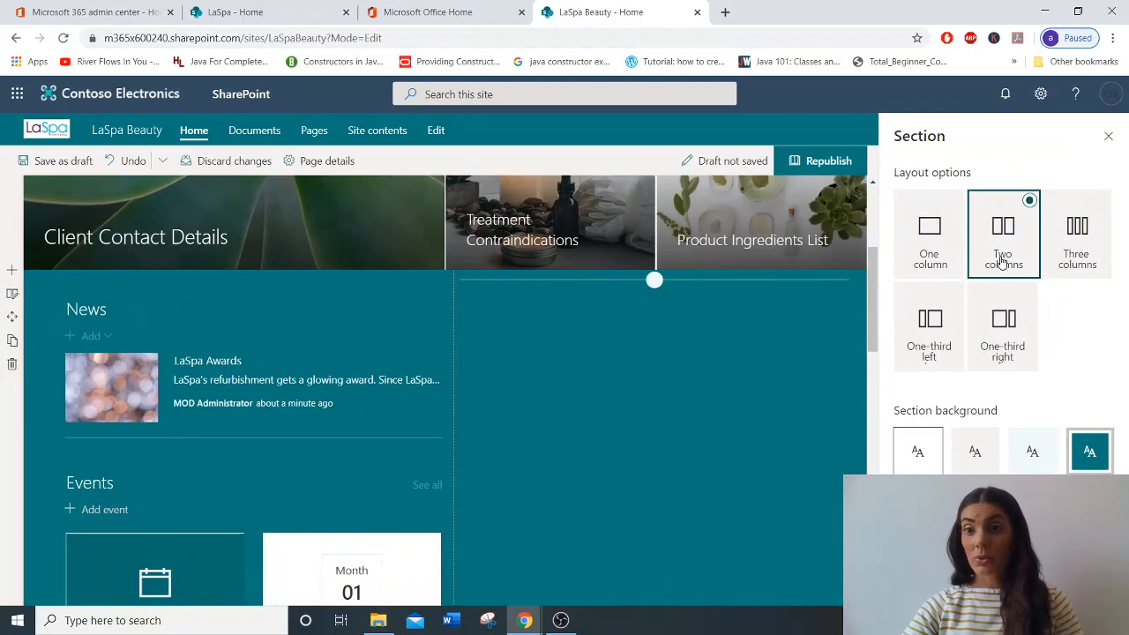
{"action": "left_click", "coordinate": [1067, 254]}
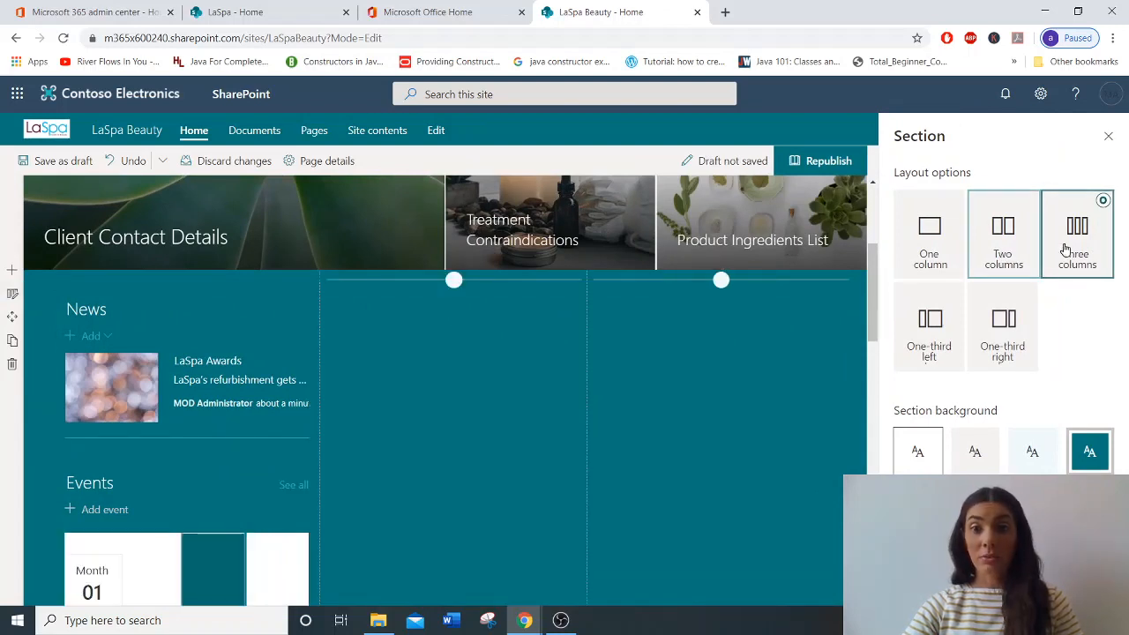
{"action": "left_click", "coordinate": [940, 344]}
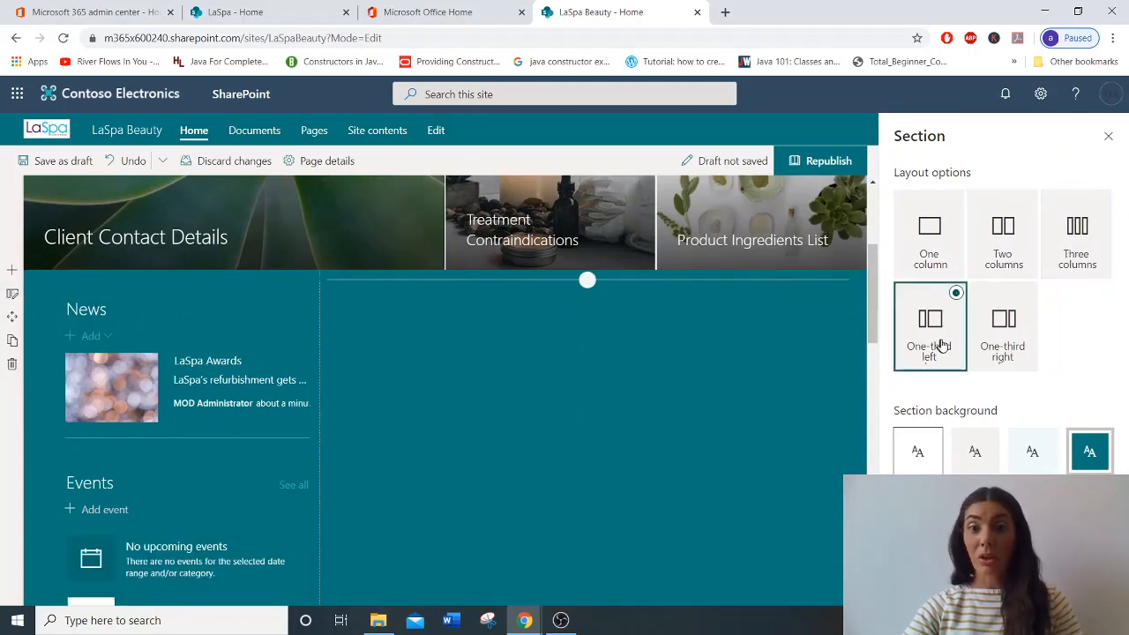
{"action": "left_click", "coordinate": [1002, 341]}
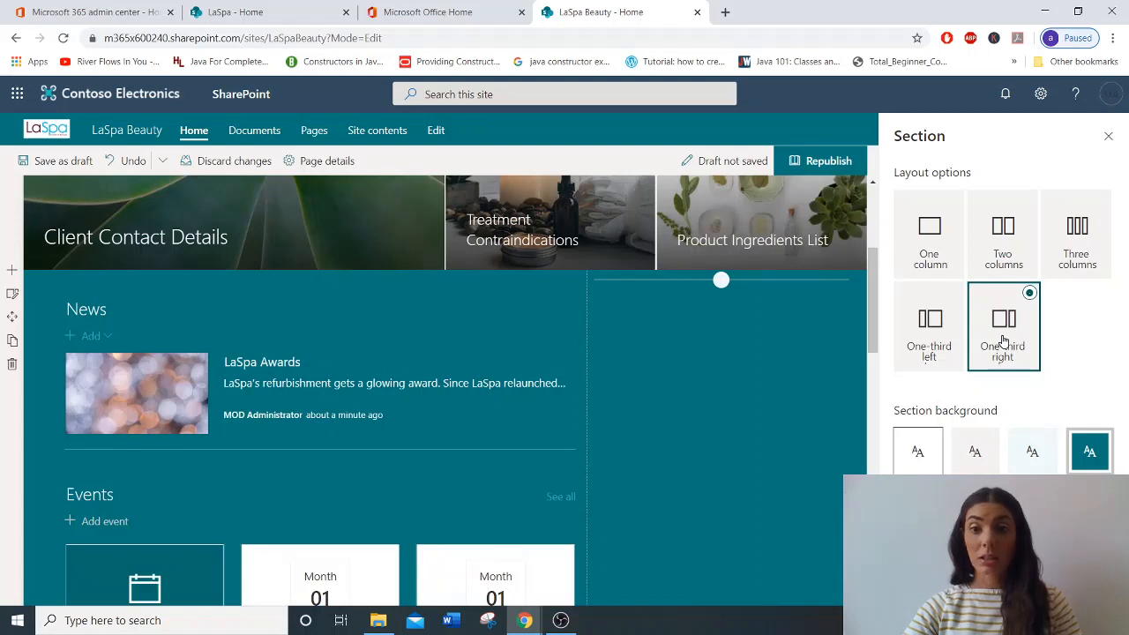
{"action": "left_click", "coordinate": [1003, 243]}
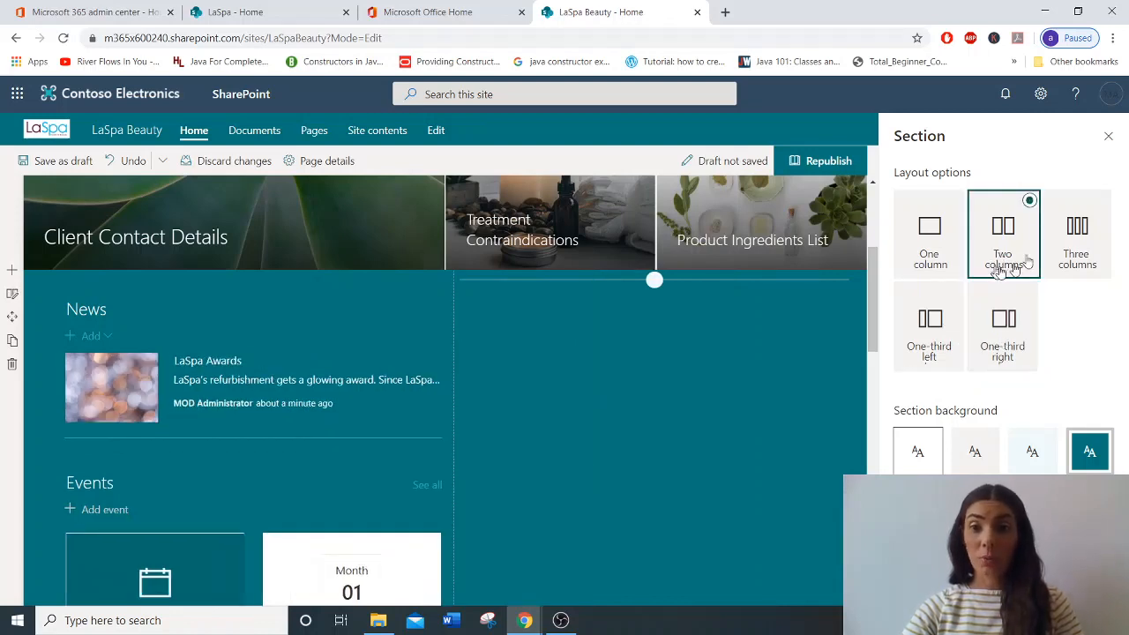
{"action": "left_click", "coordinate": [1108, 135]}
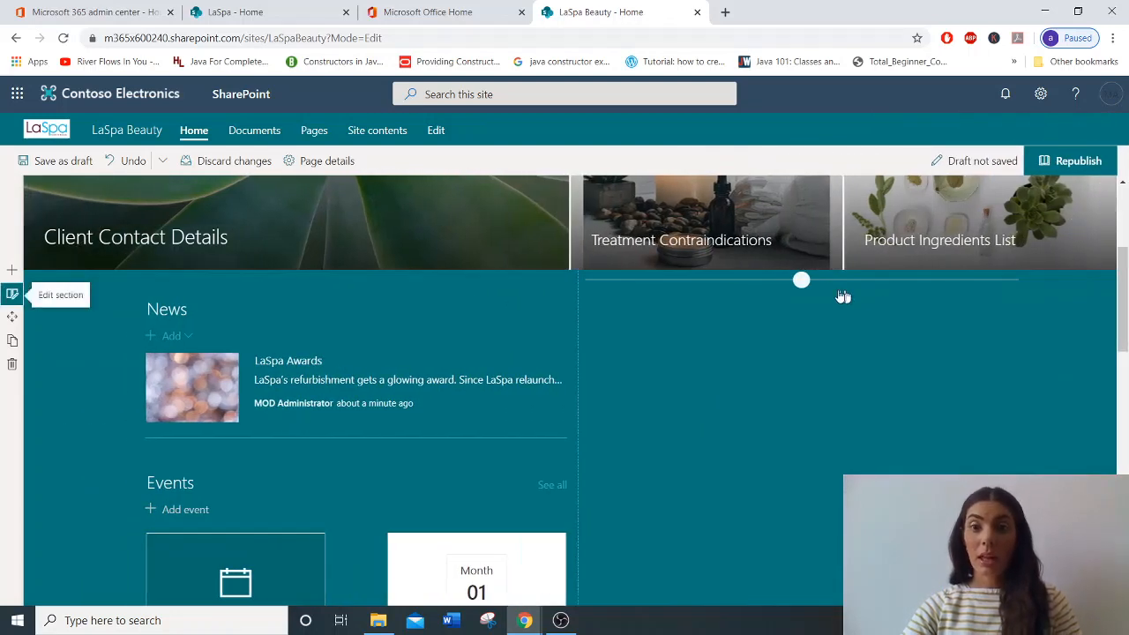
- Add a Quick links web part to the section's second column and title it "Spa Therapists Treatment Documents"
{"action": "left_click", "coordinate": [801, 309]}
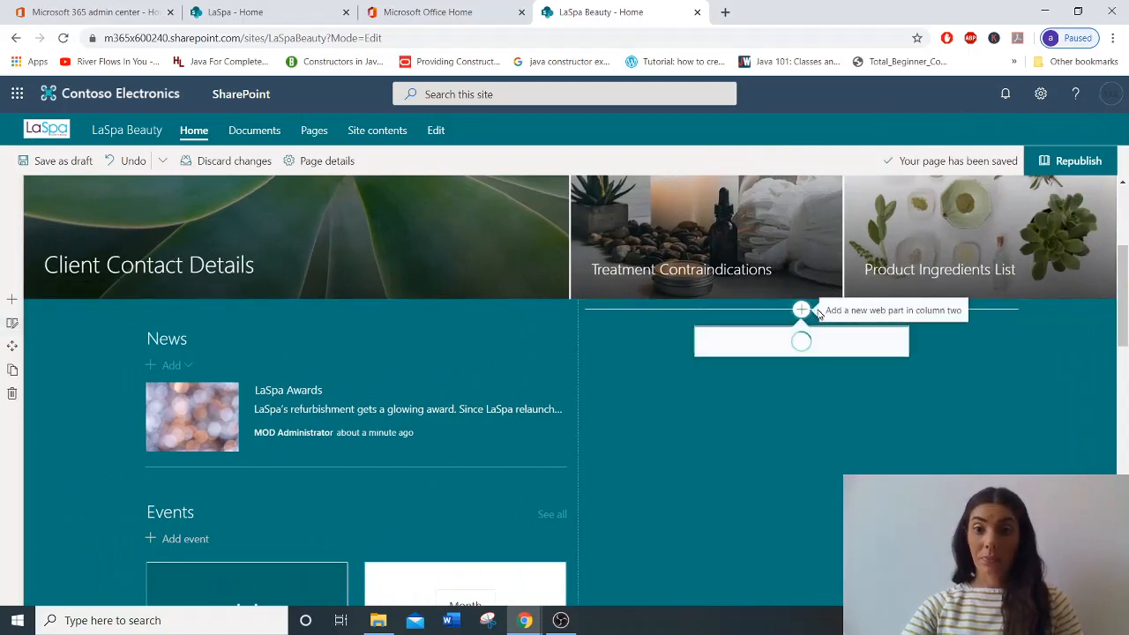
{"action": "scroll", "coordinate": [785, 424], "scroll_direction": "down", "scroll_amount": 5}
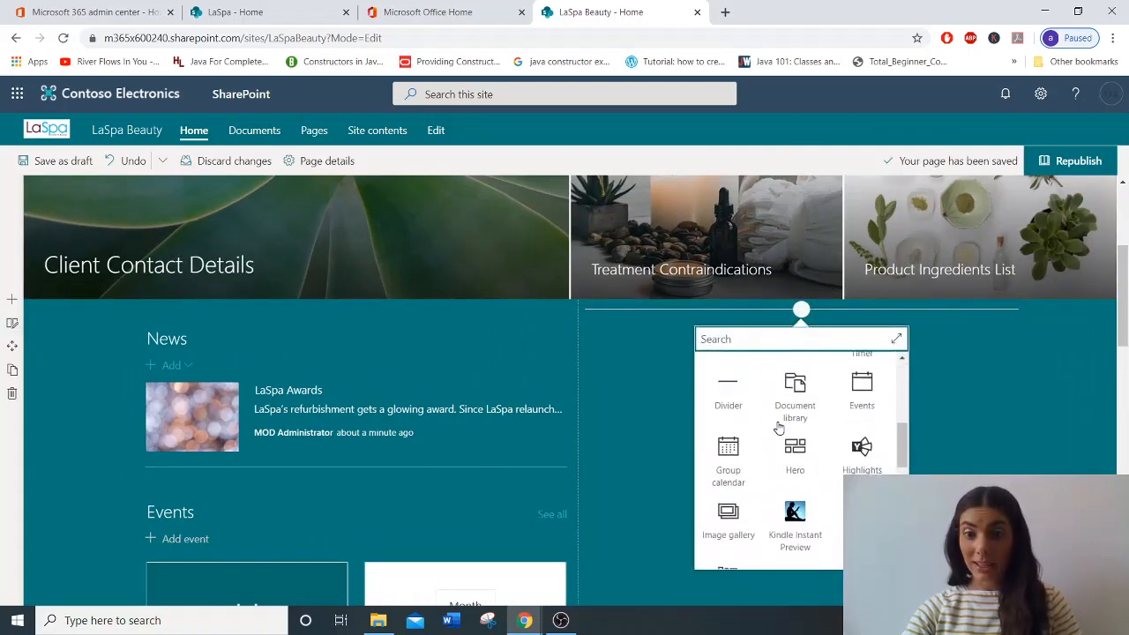
{"action": "scroll", "coordinate": [783, 447], "scroll_direction": "down", "scroll_amount": 5}
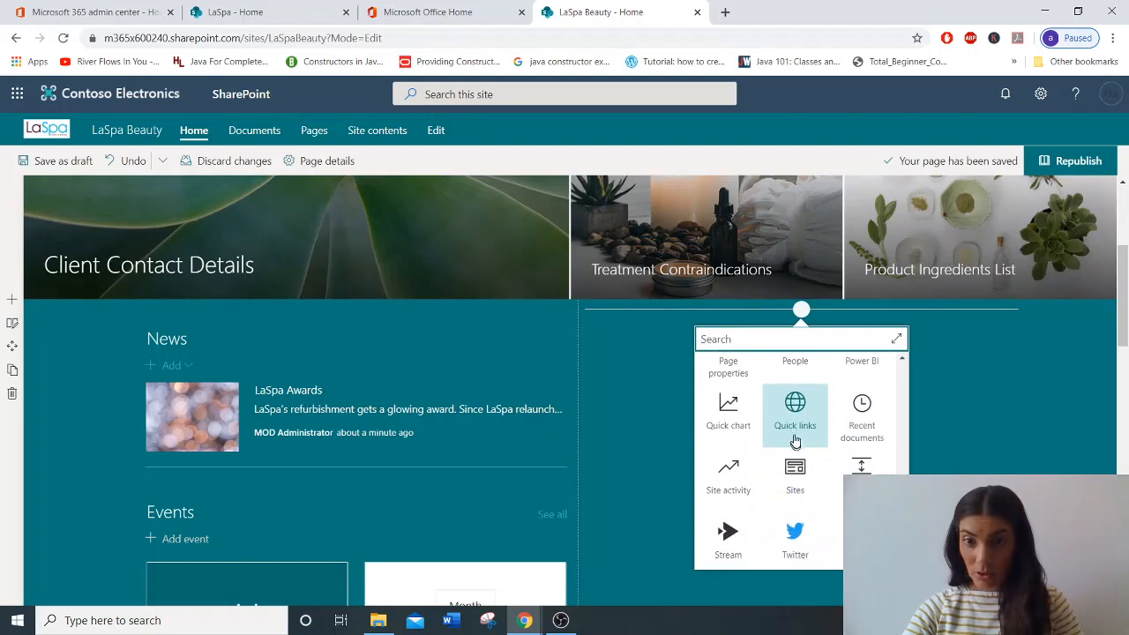
{"action": "left_click", "coordinate": [795, 432]}
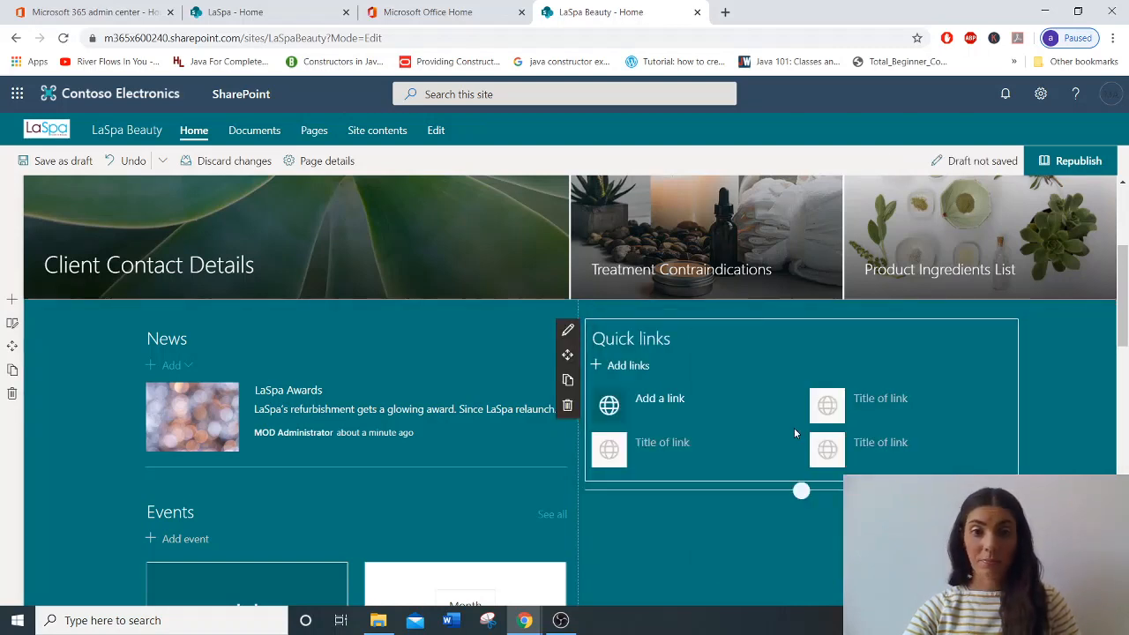
{"action": "left_click", "coordinate": [632, 331]}
{"action": "type", "text": "Spa Therapis"}
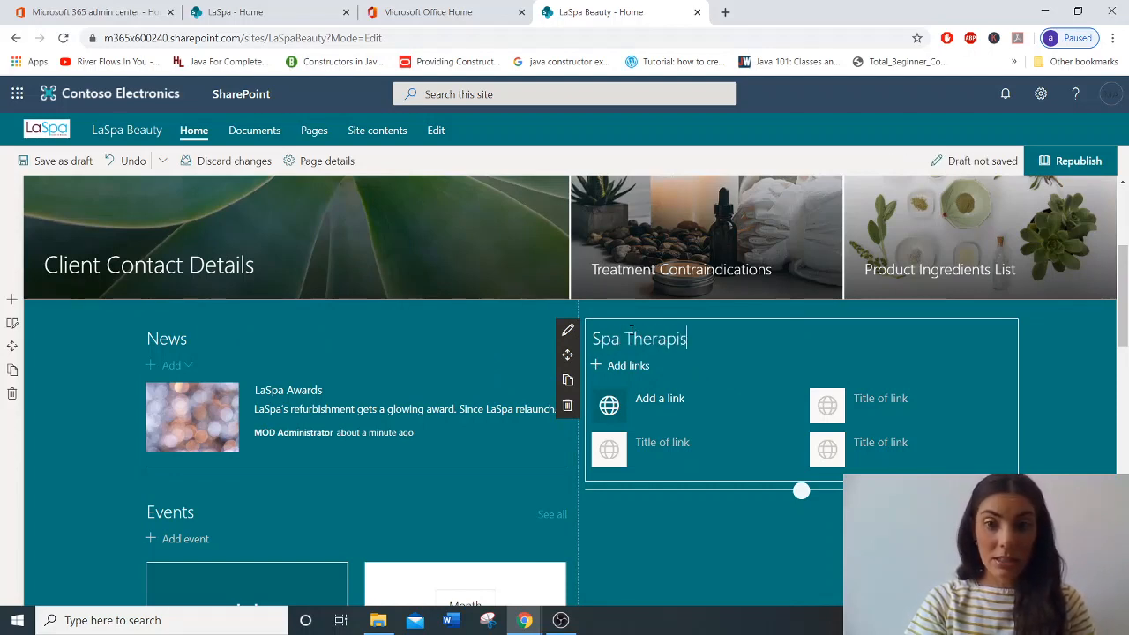
{"action": "type", "text": "ts T"}
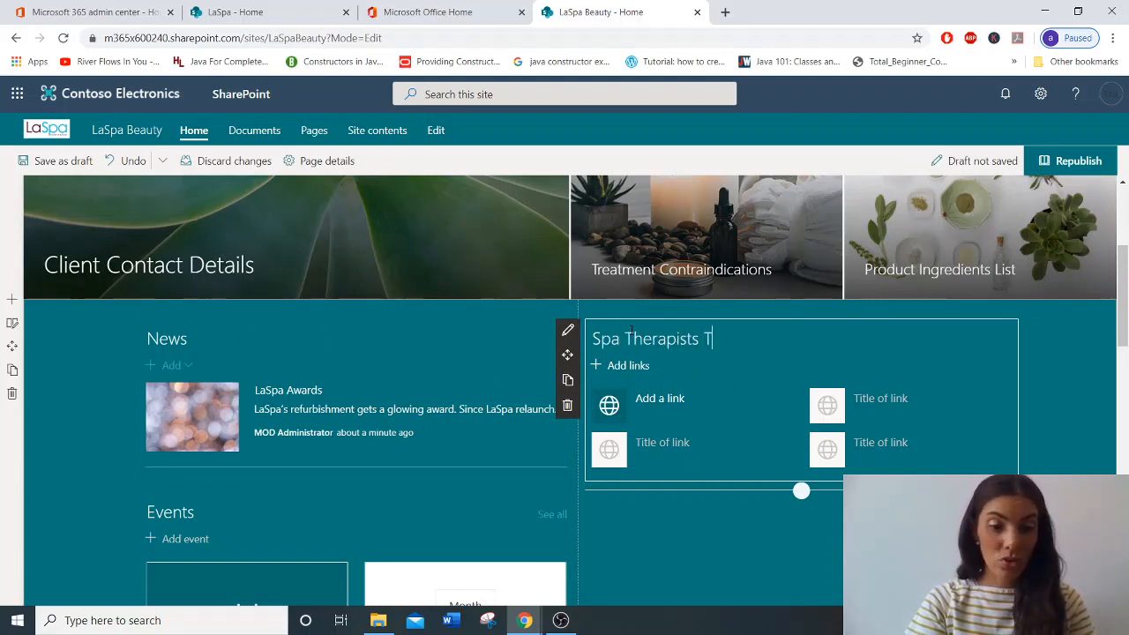
{"action": "type", "text": "reatment Documents"}
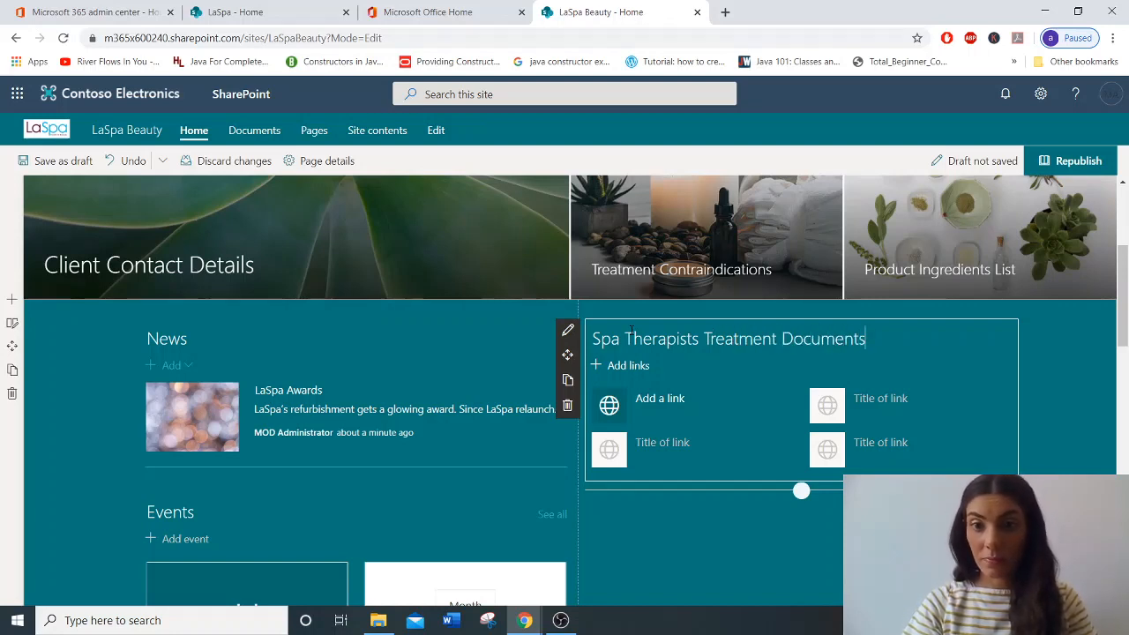
- Start adding a link to the Quick links web part and browse to the site's Documents library
{"action": "left_click", "coordinate": [641, 399]}
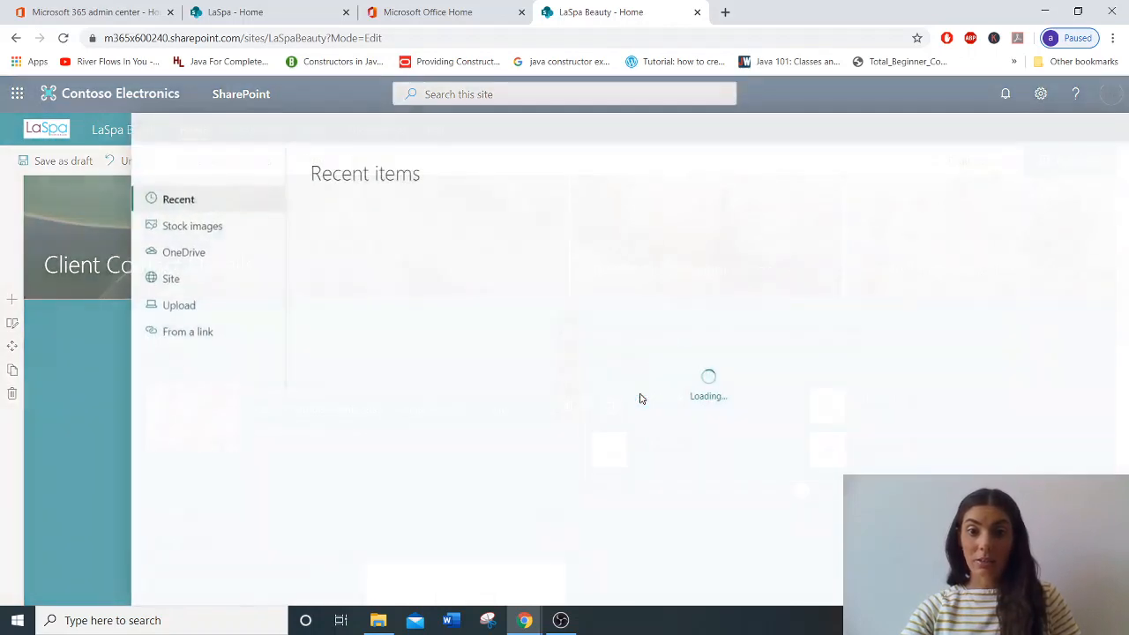
{"action": "left_click", "coordinate": [163, 289]}
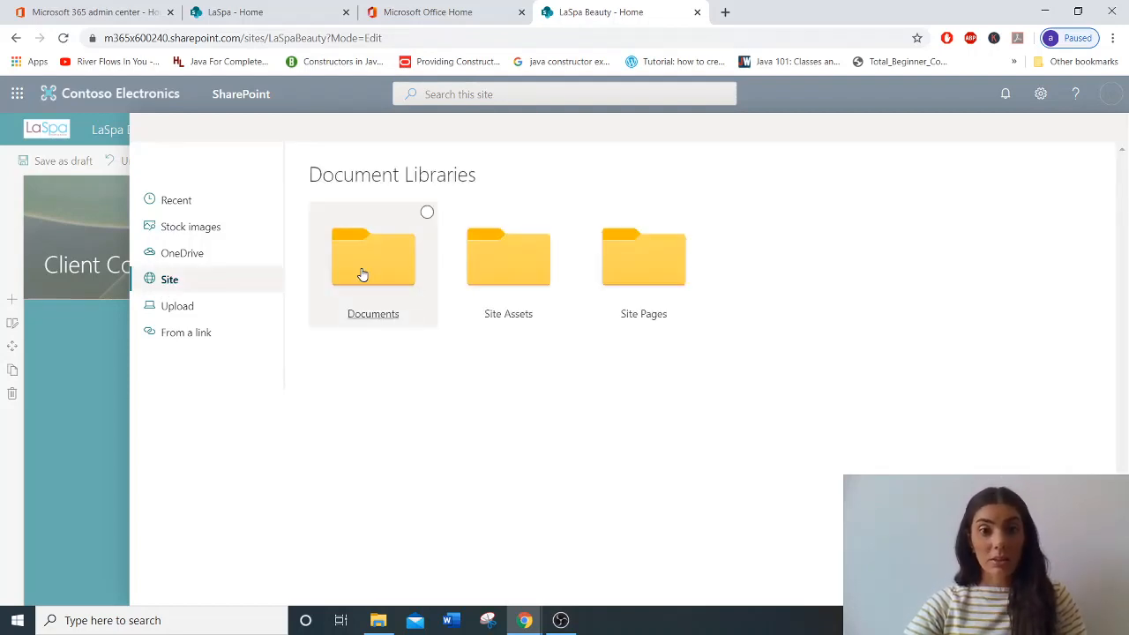
{"action": "left_click", "coordinate": [362, 275]}
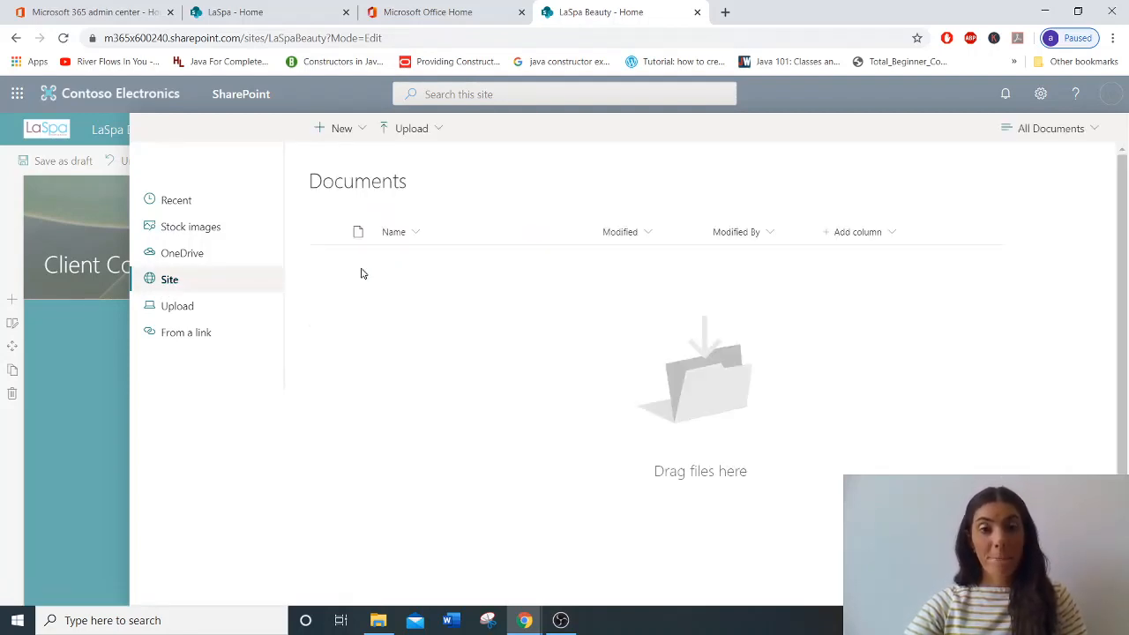
- Upload all four files from the LaSpa SharePoint Documents folder in File Explorer into the site's Documents library
{"action": "left_click", "coordinate": [377, 621]}
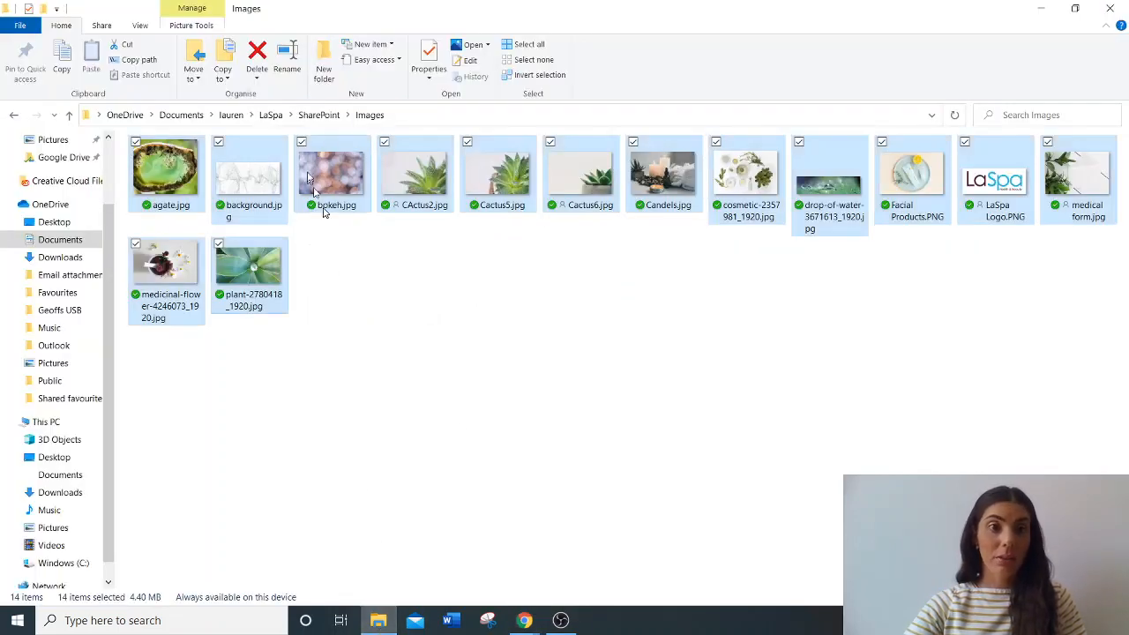
{"action": "left_click", "coordinate": [318, 119]}
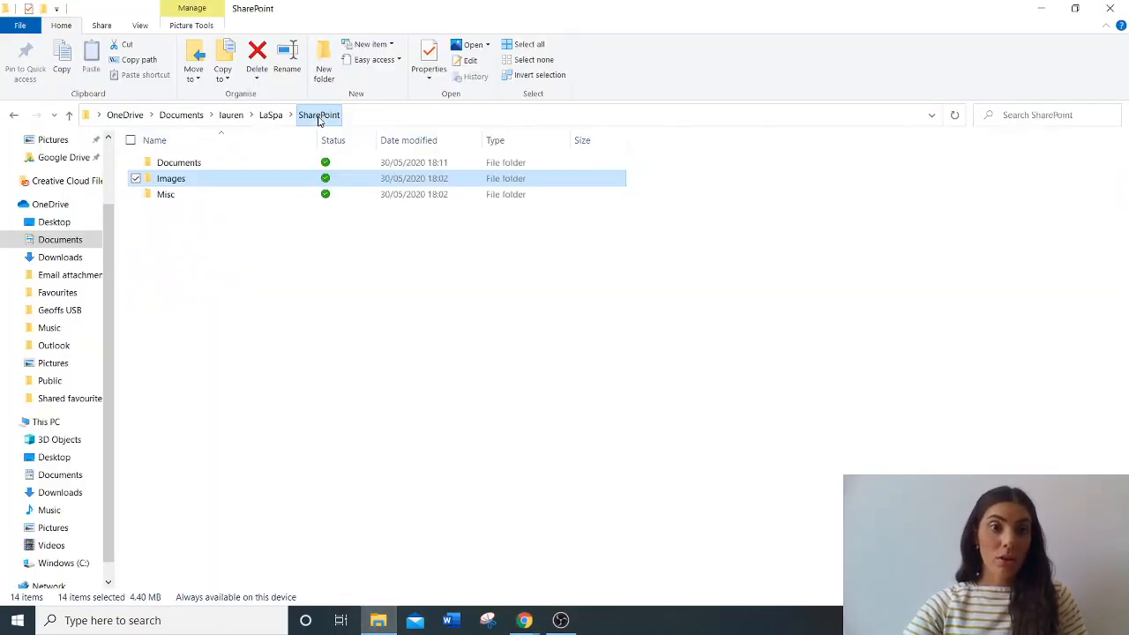
{"action": "double_click", "coordinate": [195, 167]}
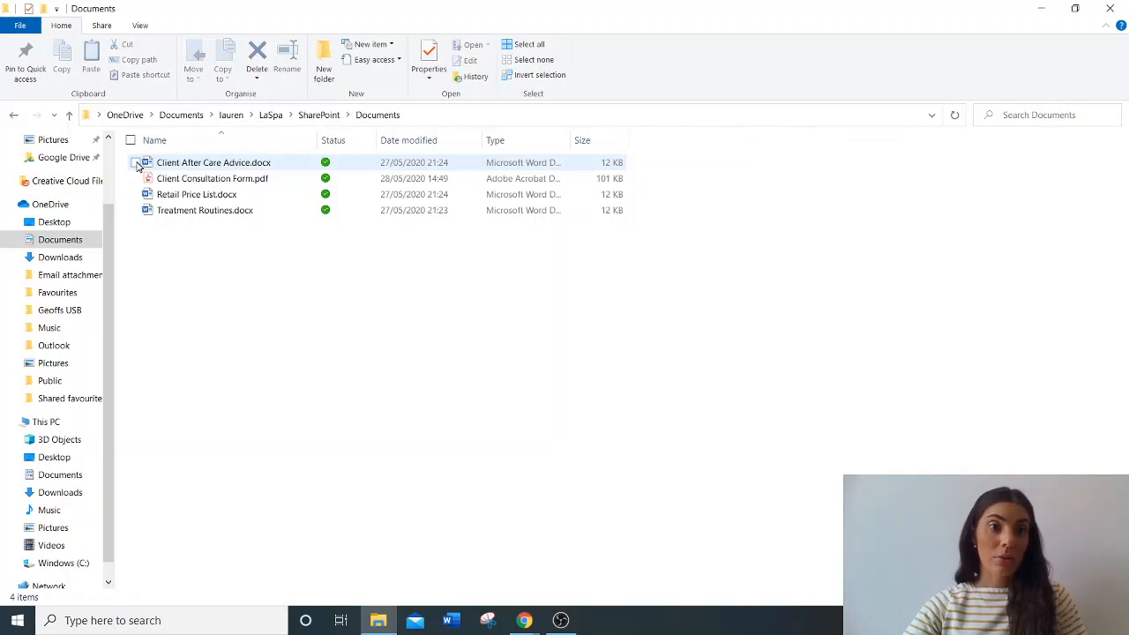
{"action": "left_click", "coordinate": [136, 163]}
{"action": "left_click", "coordinate": [141, 212], "text": "shift"}
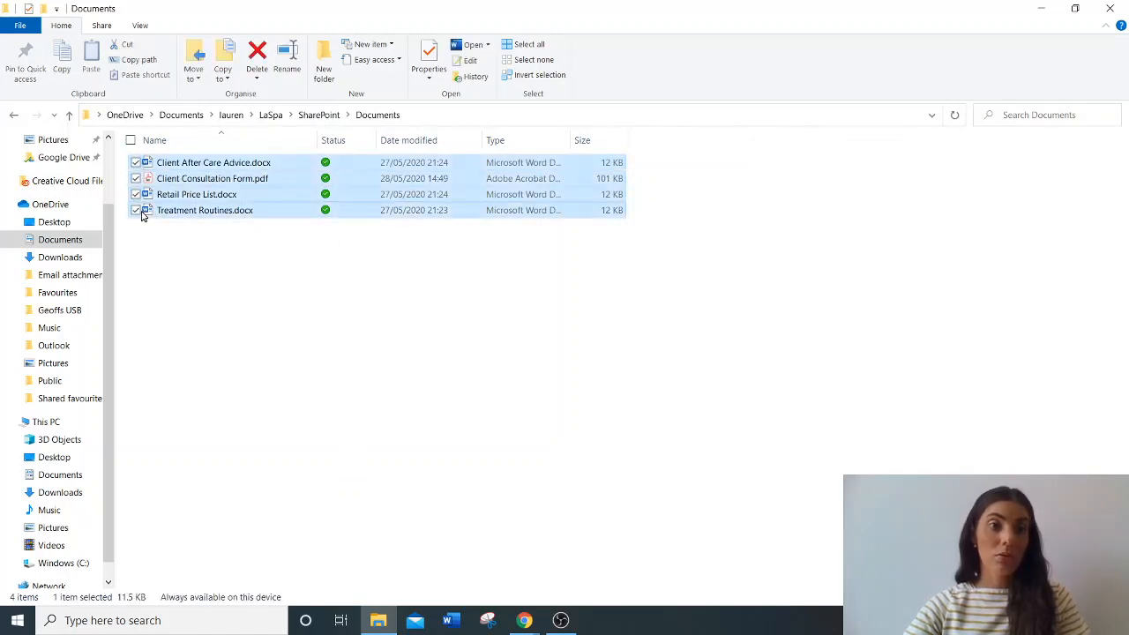
{"action": "left_click_drag", "start_coordinate": [186, 201], "coordinate": [468, 340]}
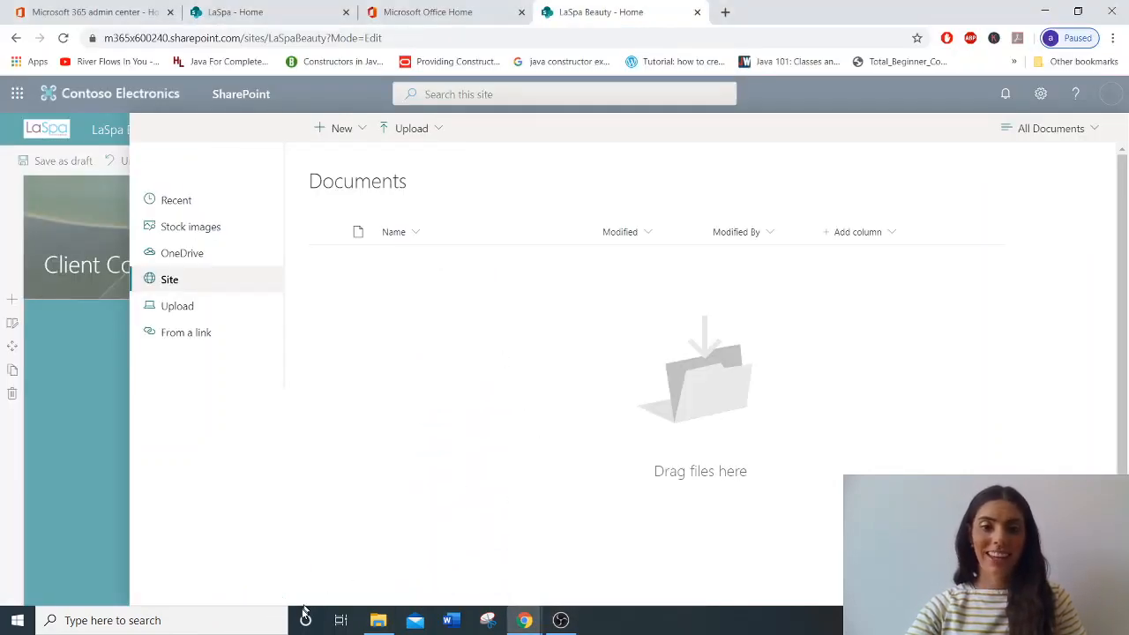
{"action": "left_click", "coordinate": [377, 620]}
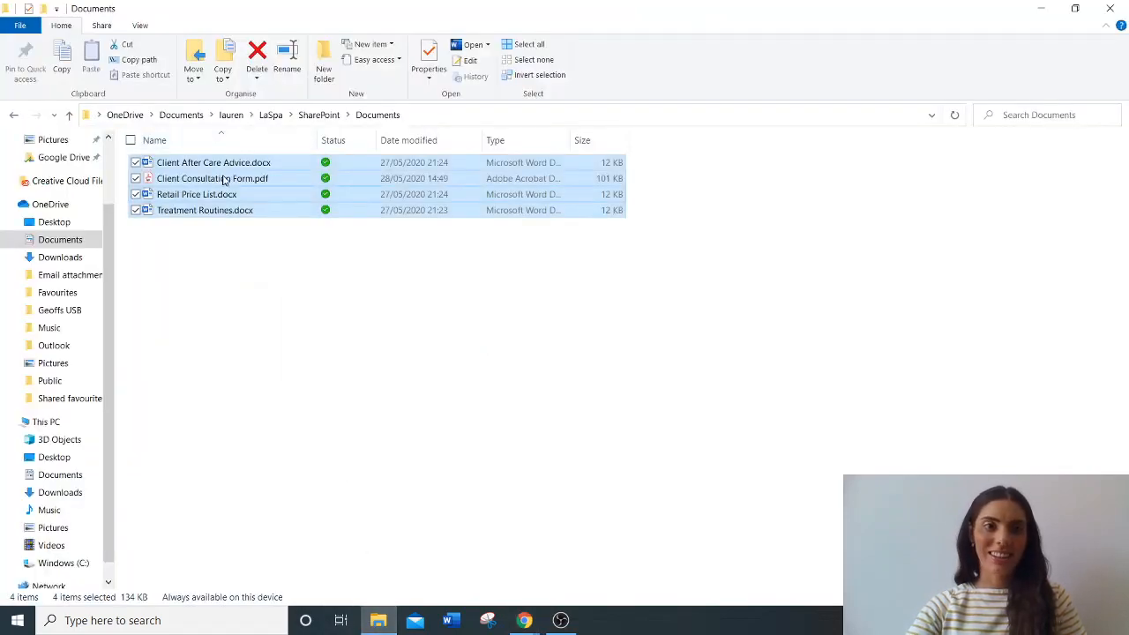
{"action": "left_click_drag", "start_coordinate": [224, 179], "coordinate": [477, 598]}
{"action": "left_click_drag", "start_coordinate": [477, 597], "coordinate": [471, 368]}
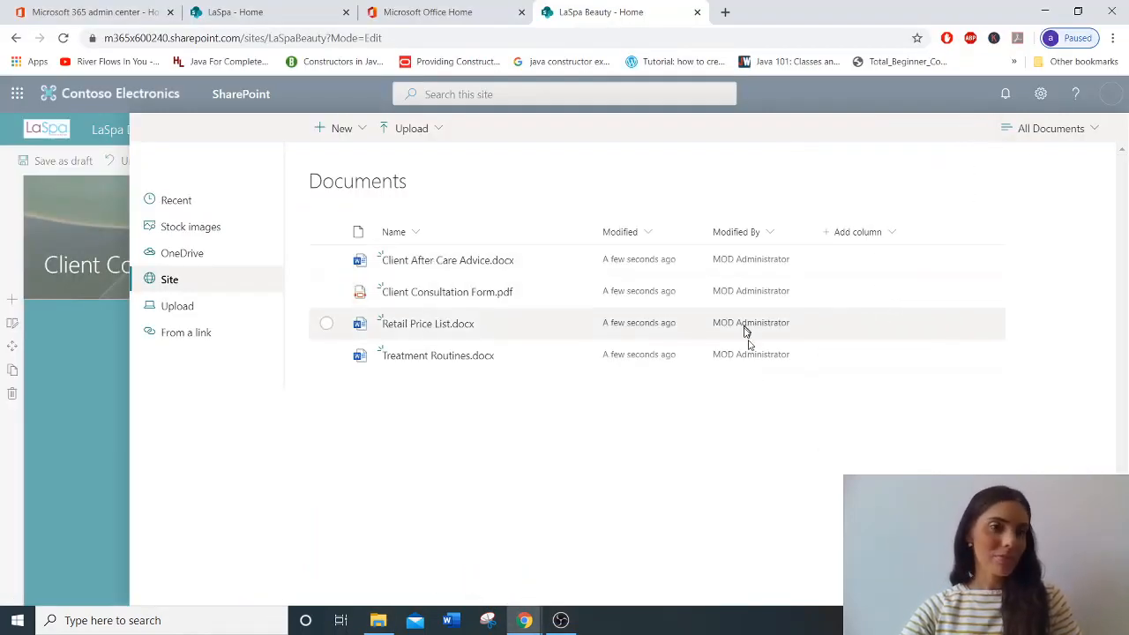
- Insert all four uploaded documents as quick links and republish the home page
{"action": "left_click", "coordinate": [326, 260]}
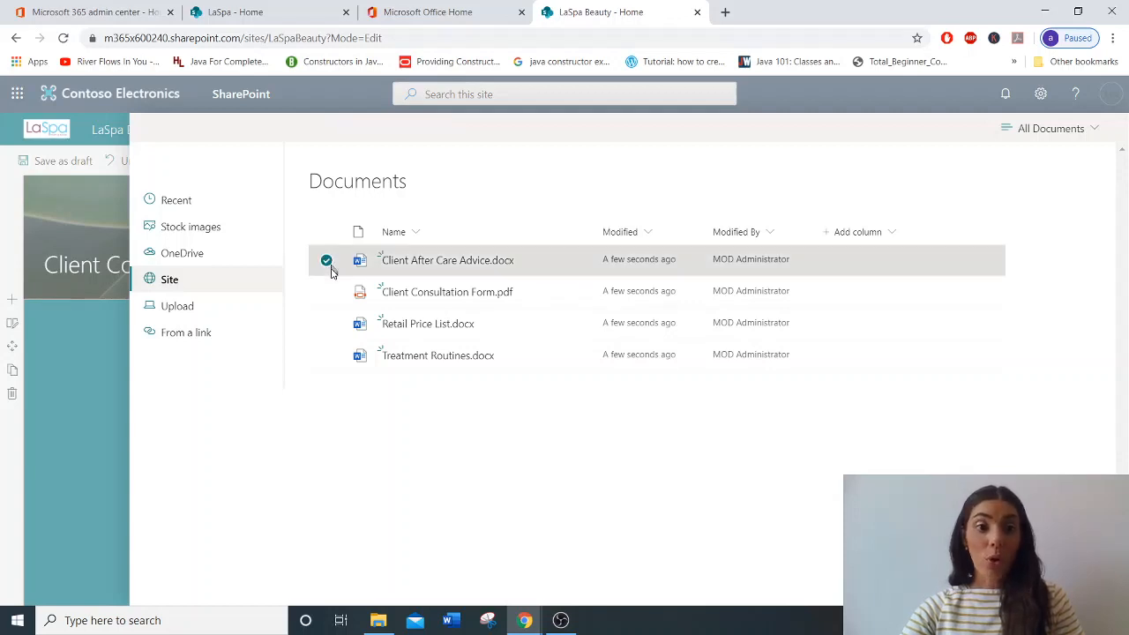
{"action": "left_click", "coordinate": [332, 356]}
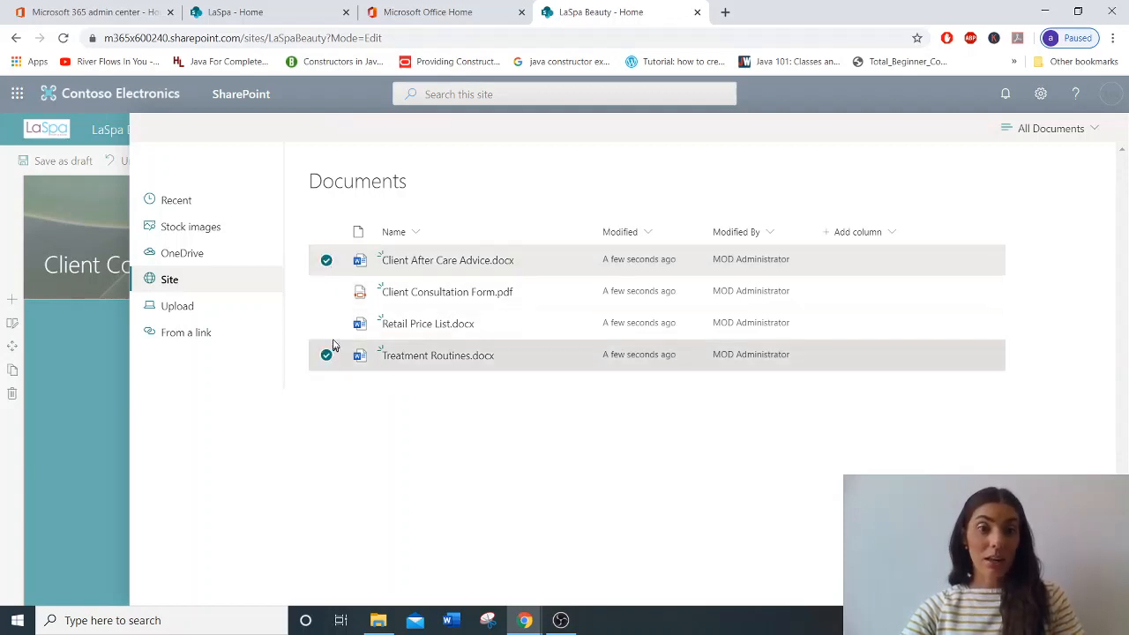
{"action": "left_click", "coordinate": [327, 323]}
{"action": "left_click", "coordinate": [326, 291]}
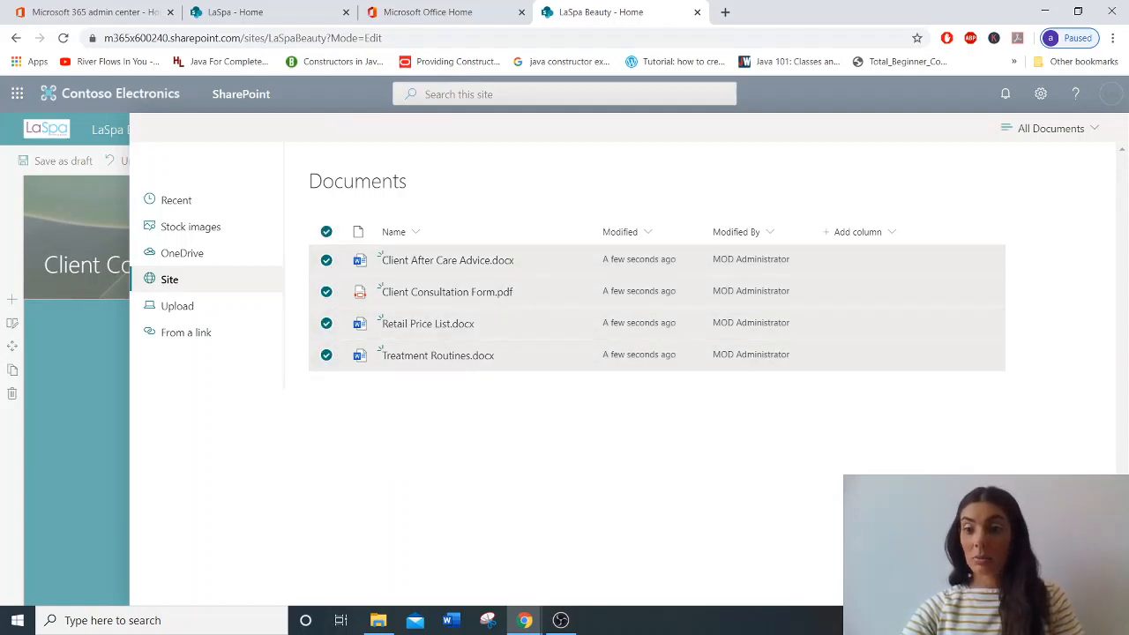
{"action": "left_click", "coordinate": [986, 582]}
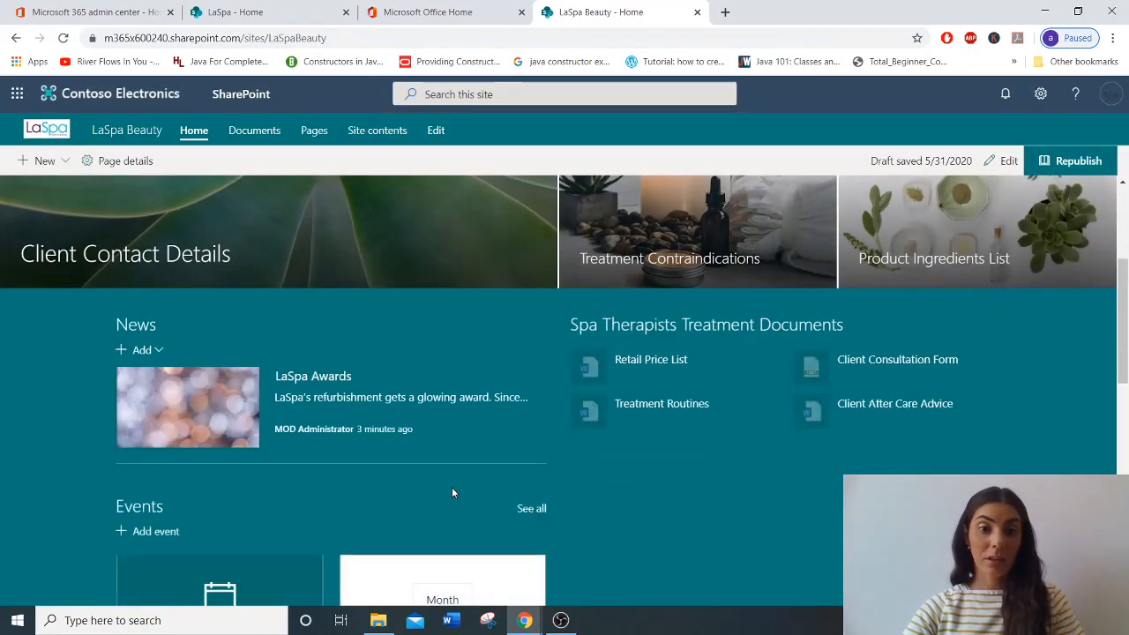
{"action": "scroll", "coordinate": [451, 492], "scroll_direction": "down", "scroll_amount": 2}
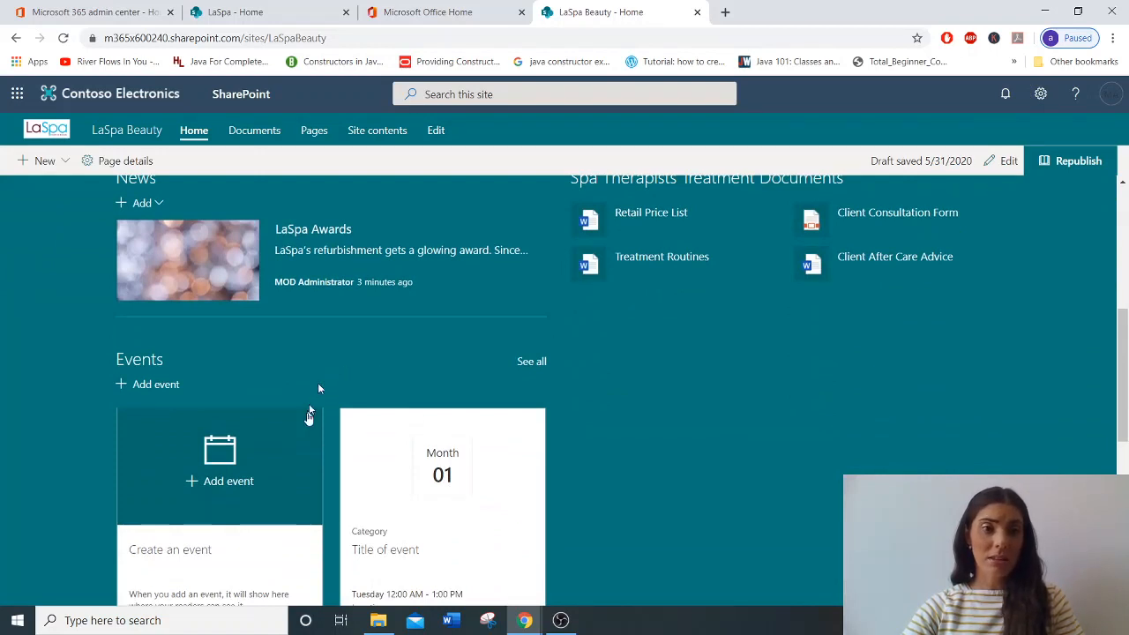
{"action": "left_click", "coordinate": [1029, 163]}
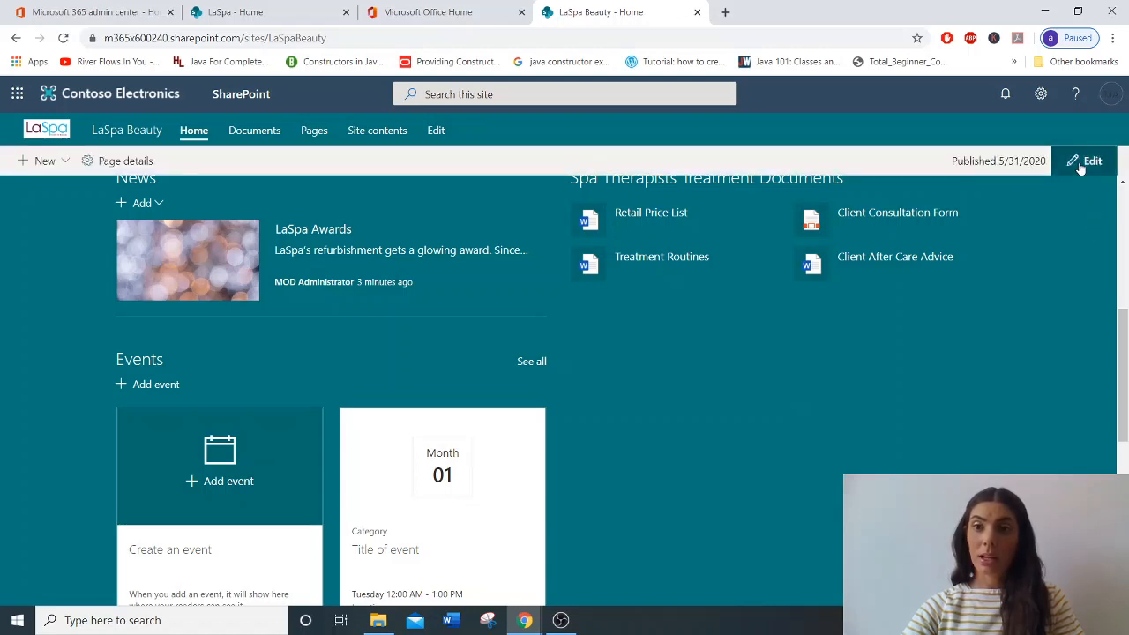
- Put the home page back in edit mode and delete the Events and Documents web parts below News
{"action": "left_click", "coordinate": [1071, 160]}
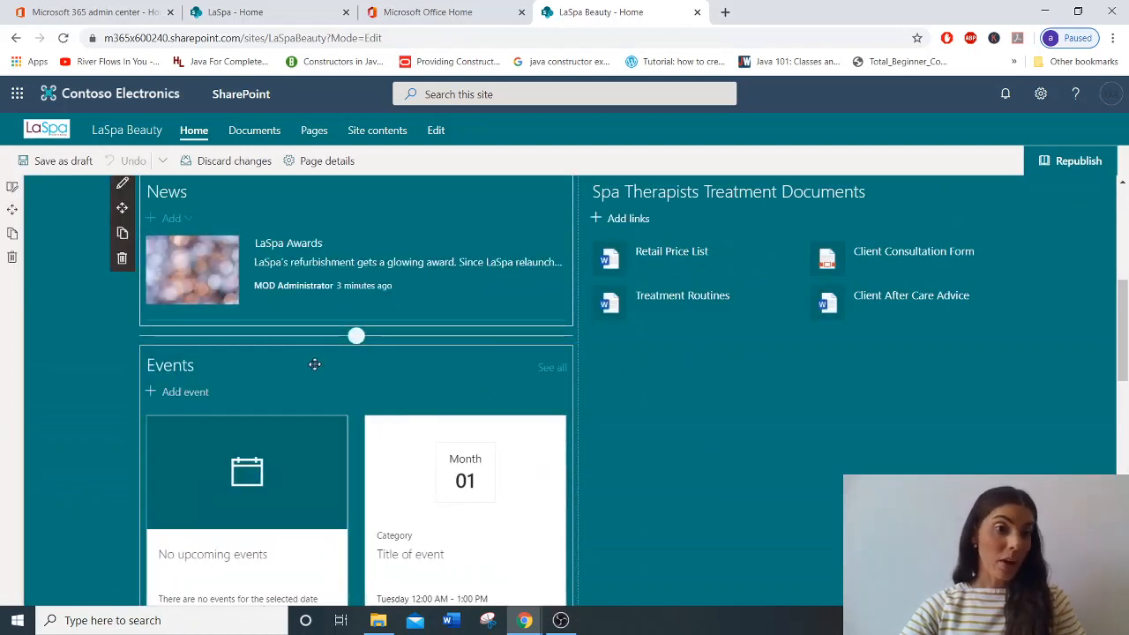
{"action": "scroll", "coordinate": [314, 363], "scroll_direction": "down", "scroll_amount": 1}
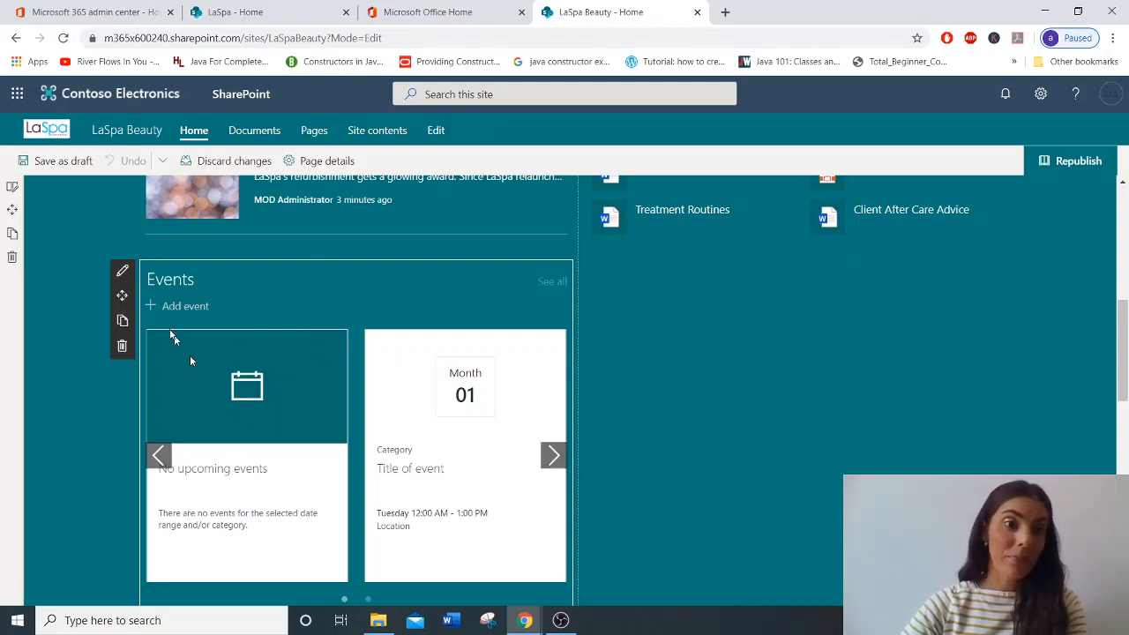
{"action": "left_click", "coordinate": [123, 347]}
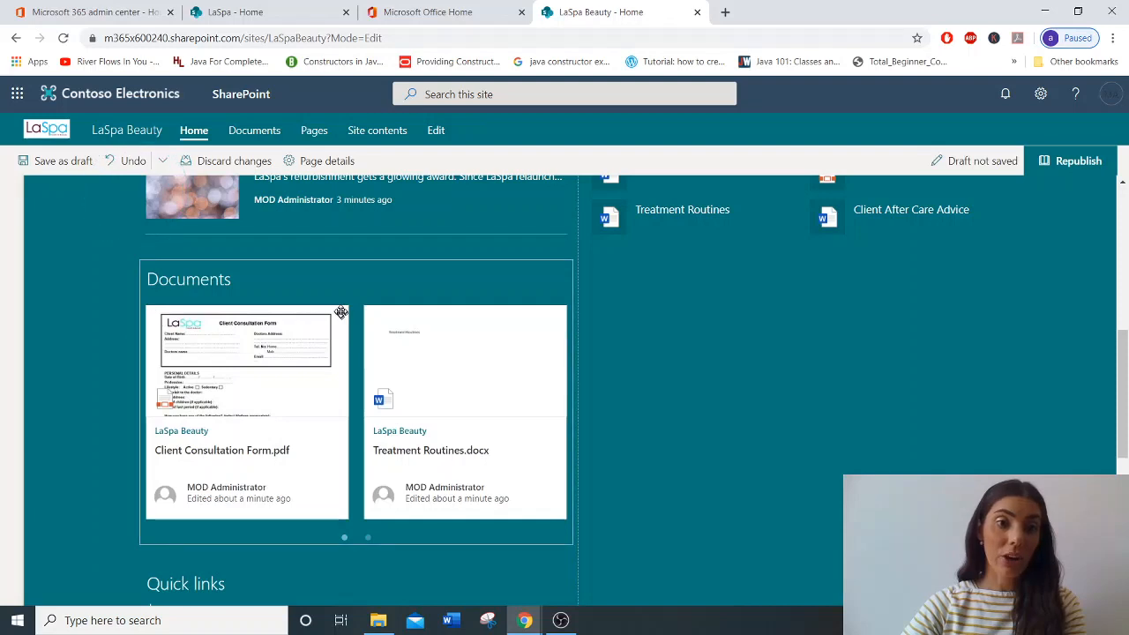
{"action": "left_click", "coordinate": [332, 278]}
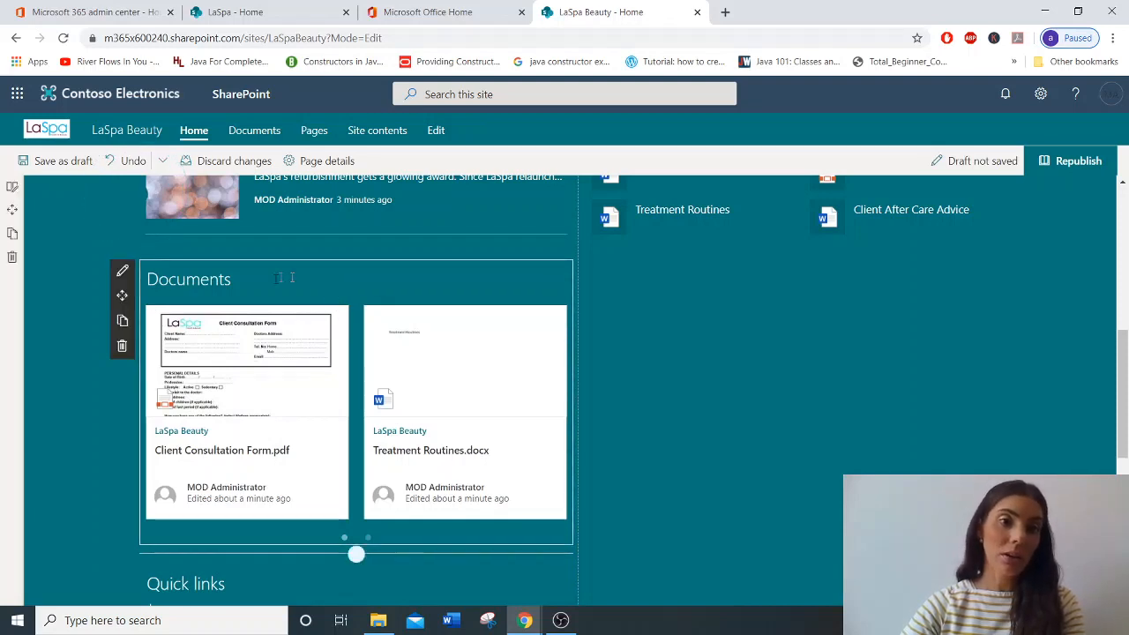
{"action": "left_click", "coordinate": [123, 347]}
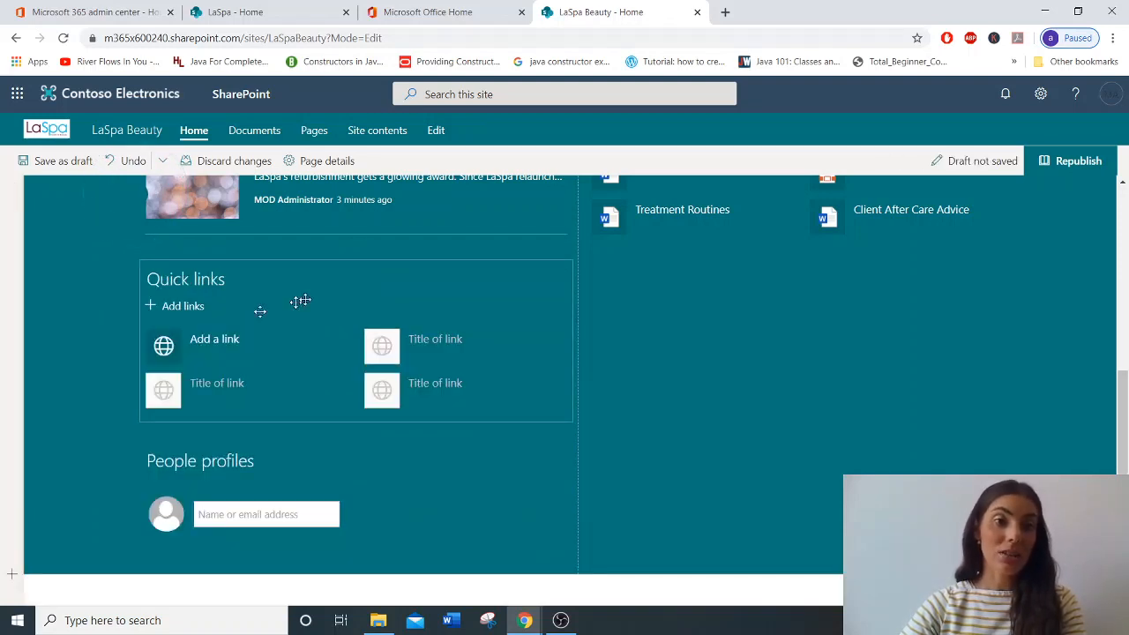
- Delete the empty Quick links web part below News on the home page
{"action": "scroll", "coordinate": [694, 290], "scroll_direction": "up", "scroll_amount": 2}
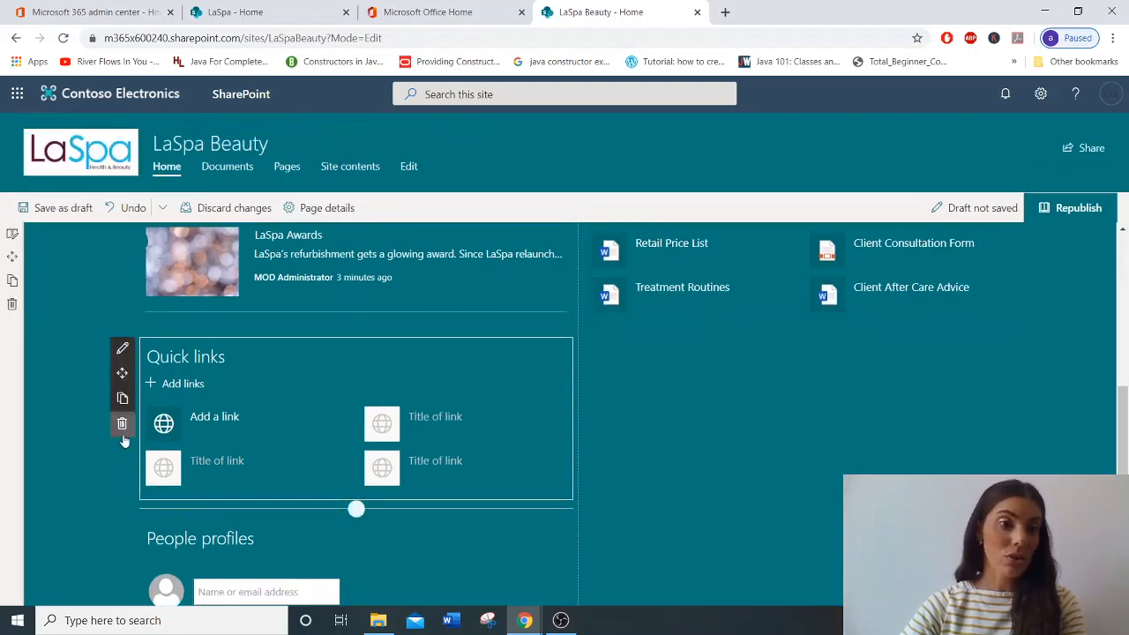
{"action": "left_click", "coordinate": [123, 427]}
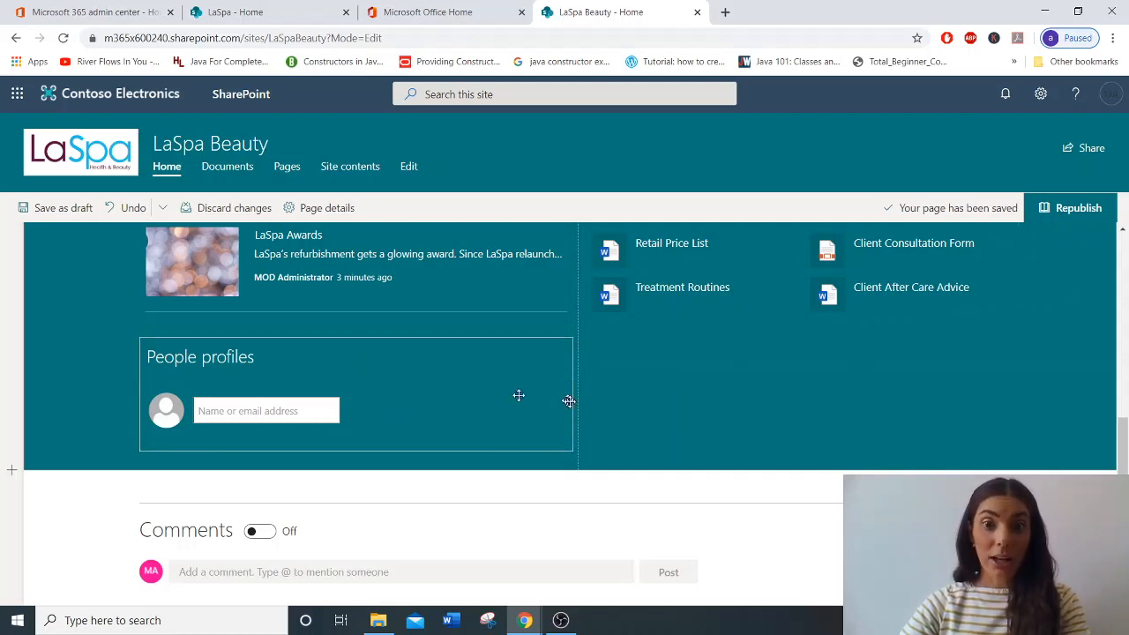
- Add a one-column section below the News section and move the People profiles web part into it
{"action": "scroll", "coordinate": [547, 395], "scroll_direction": "down", "scroll_amount": 1}
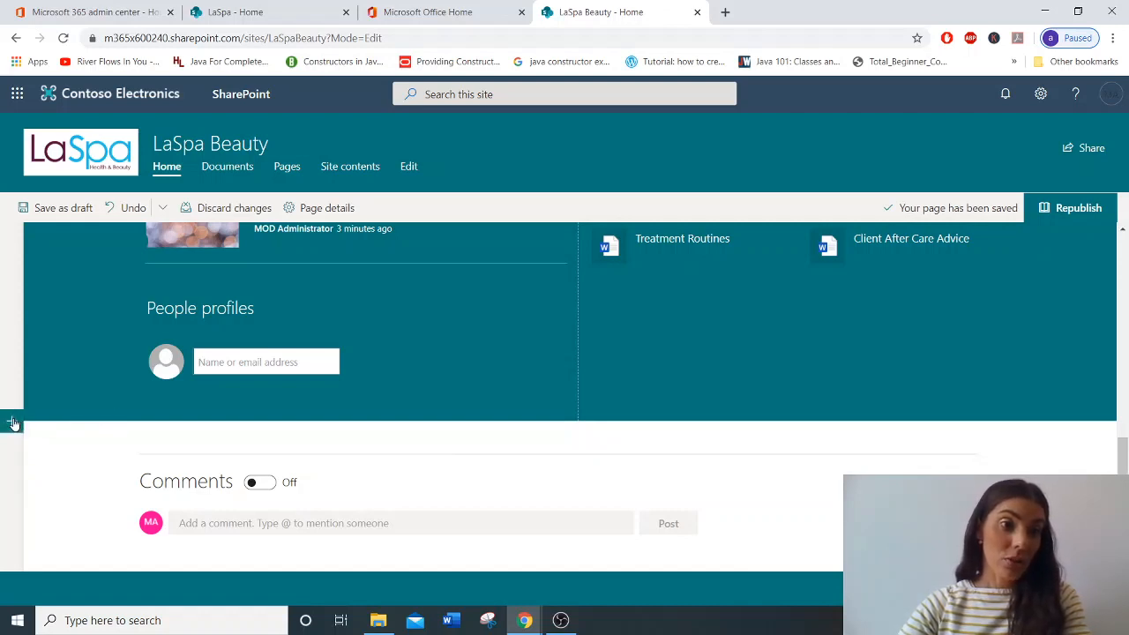
{"action": "left_click", "coordinate": [25, 422]}
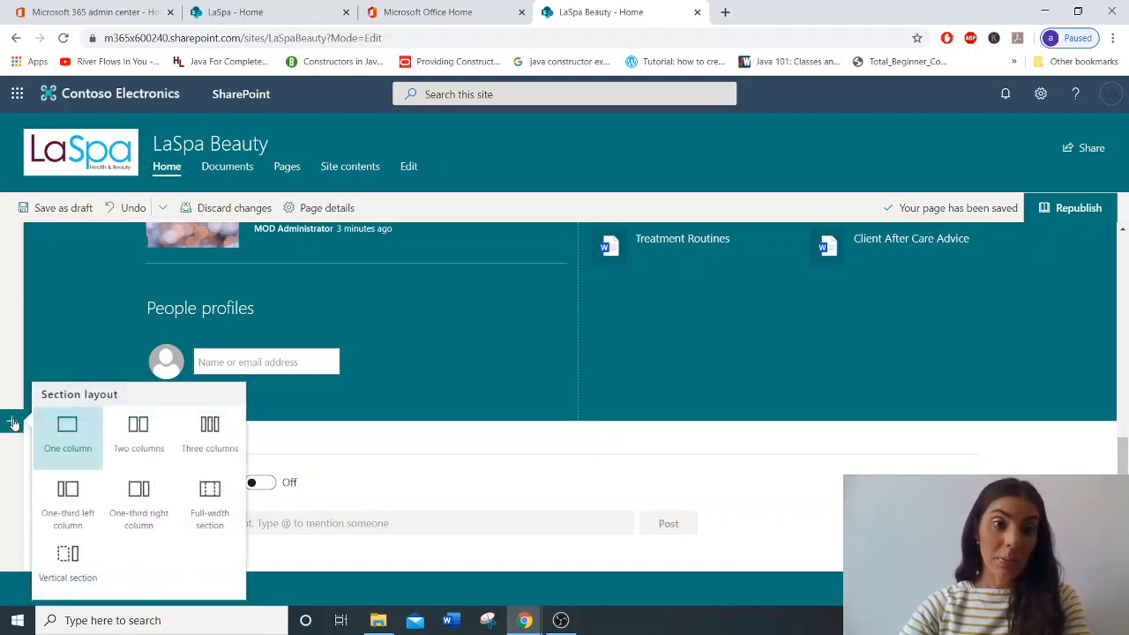
{"action": "left_click", "coordinate": [68, 435]}
{"action": "scroll", "coordinate": [456, 421], "scroll_direction": "up", "scroll_amount": 2}
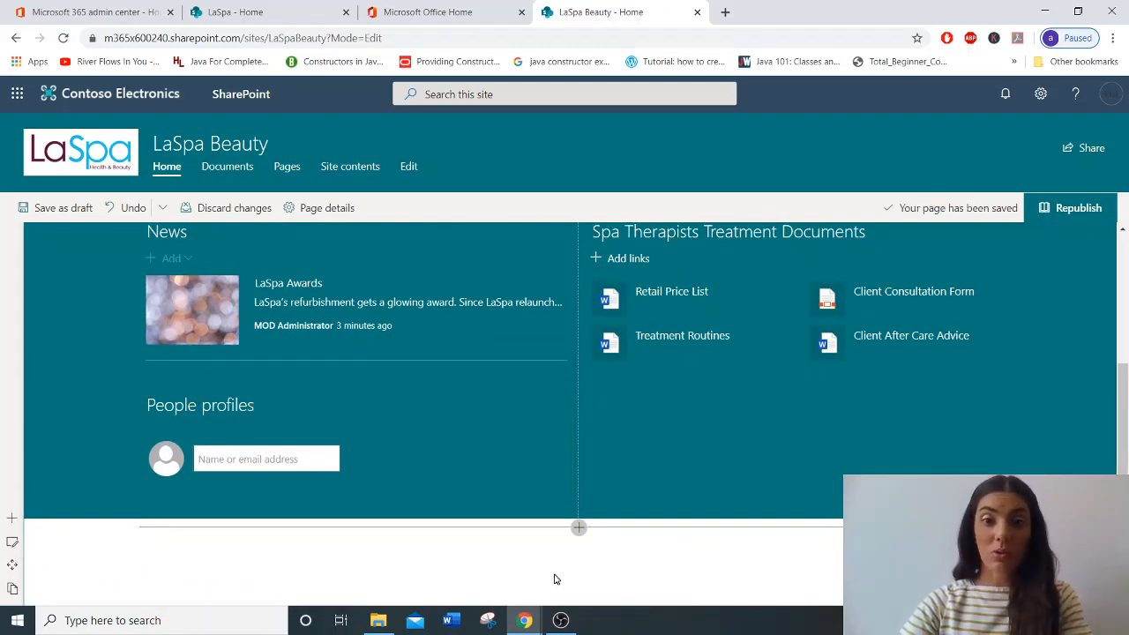
{"action": "left_click_drag", "start_coordinate": [287, 410], "coordinate": [579, 474]}
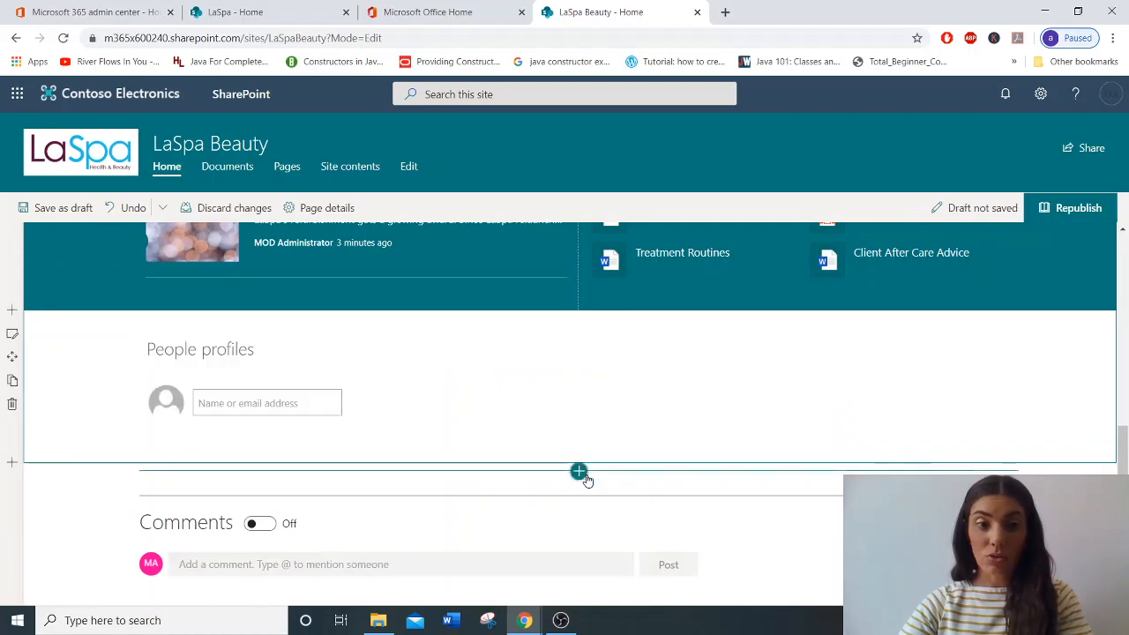
- Insert another one-column section between the News section and the People profiles section, and republish the home page
{"action": "scroll", "coordinate": [352, 386], "scroll_direction": "up", "scroll_amount": 2}
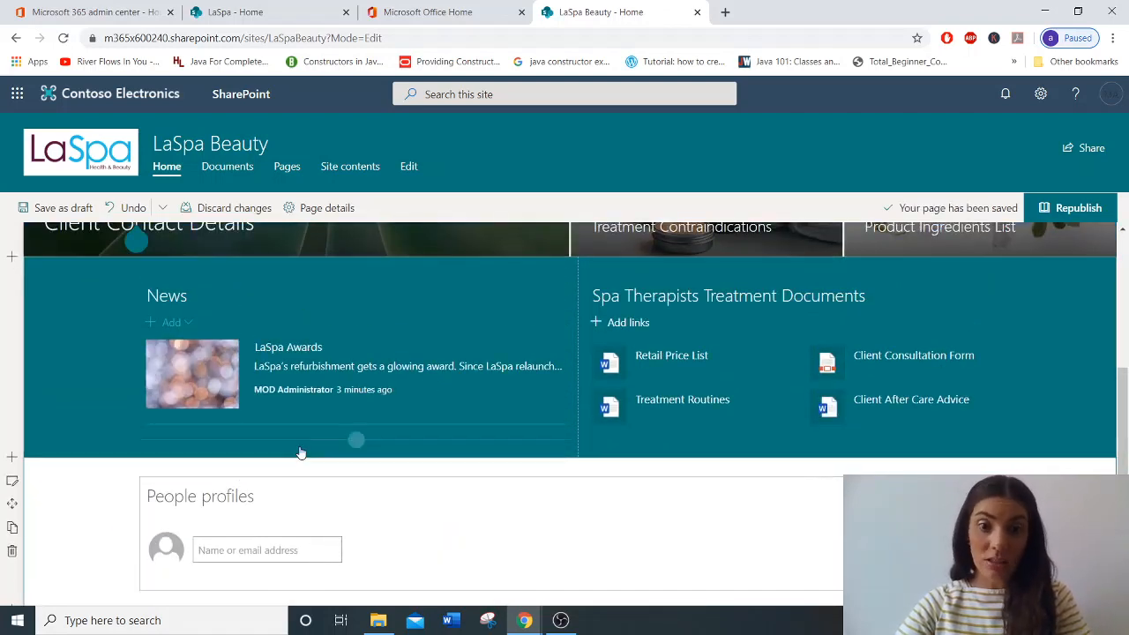
{"action": "scroll", "coordinate": [91, 404], "scroll_direction": "down", "scroll_amount": 1}
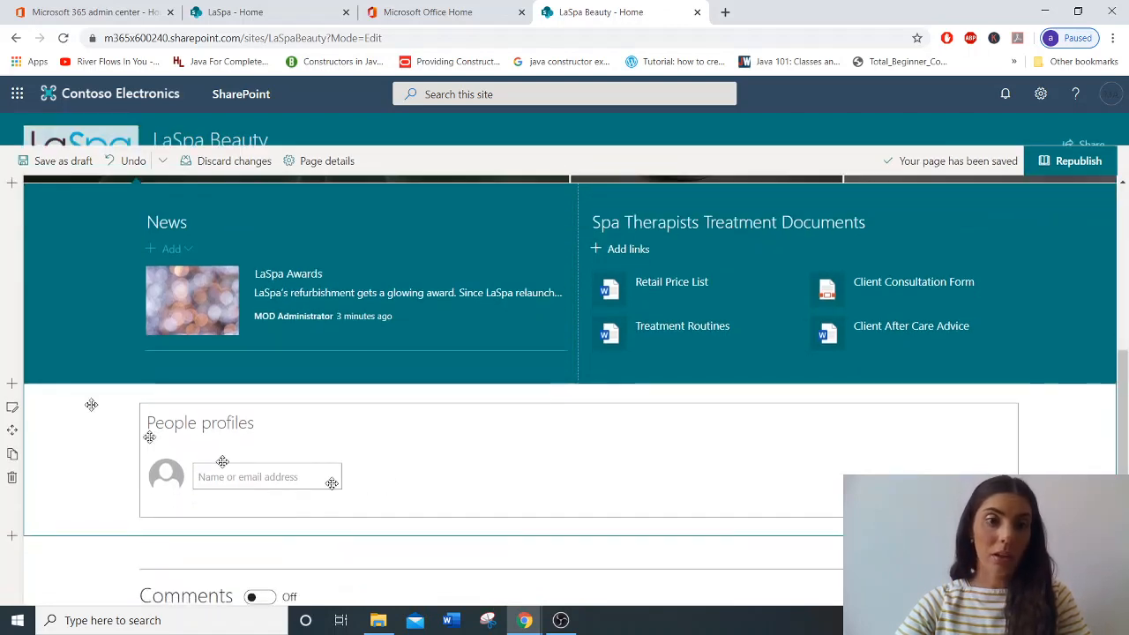
{"action": "left_click", "coordinate": [13, 385]}
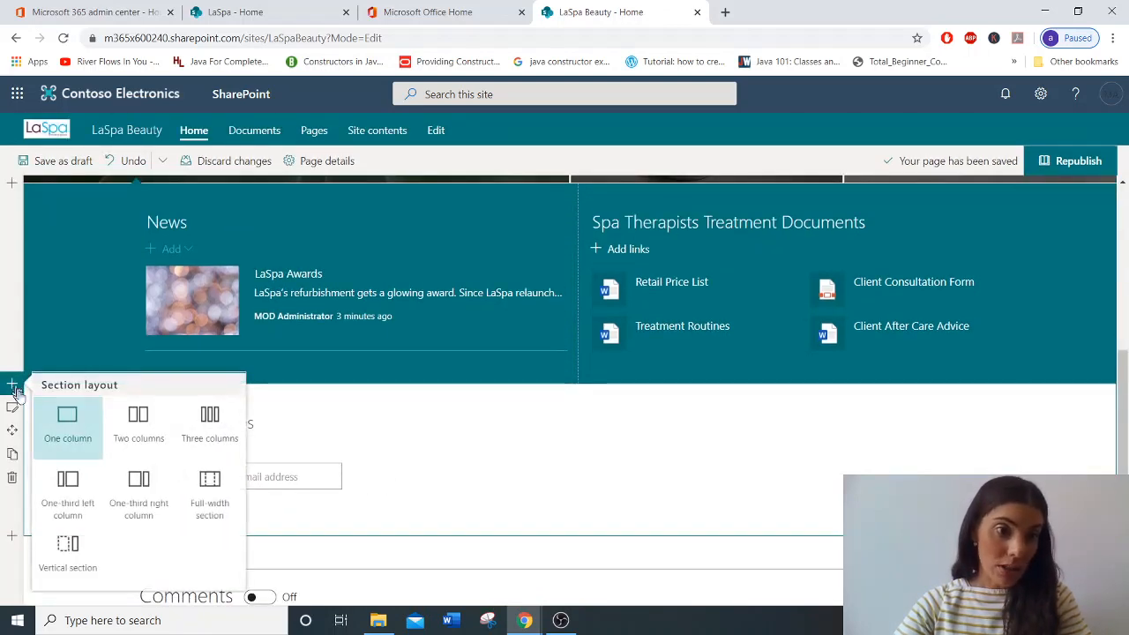
{"action": "left_click", "coordinate": [52, 427]}
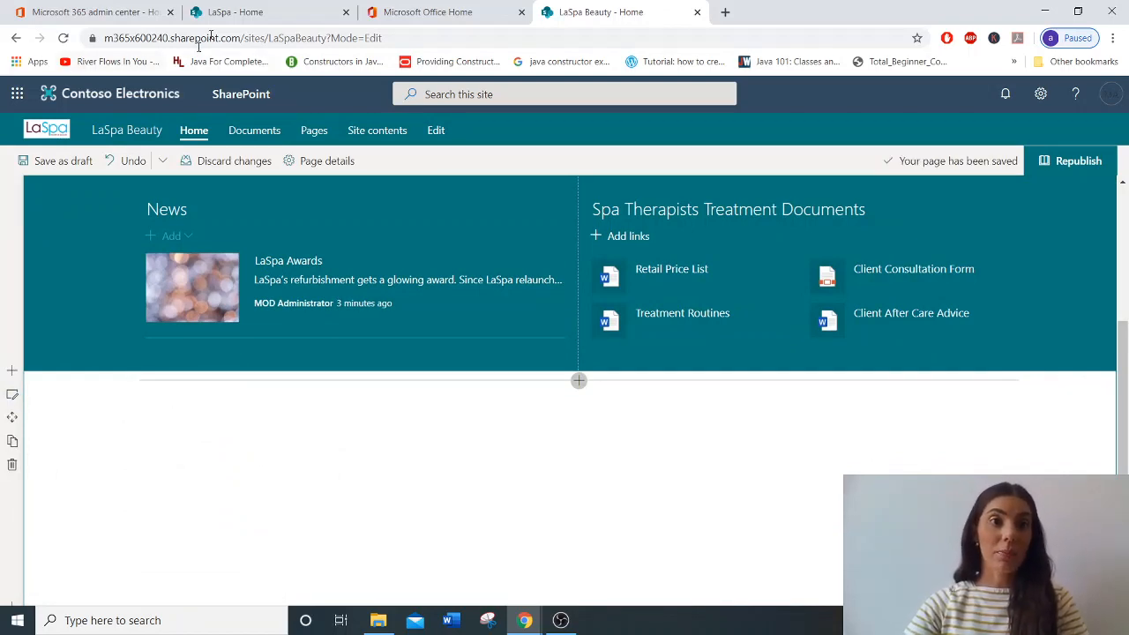
{"action": "left_click", "coordinate": [1092, 157]}
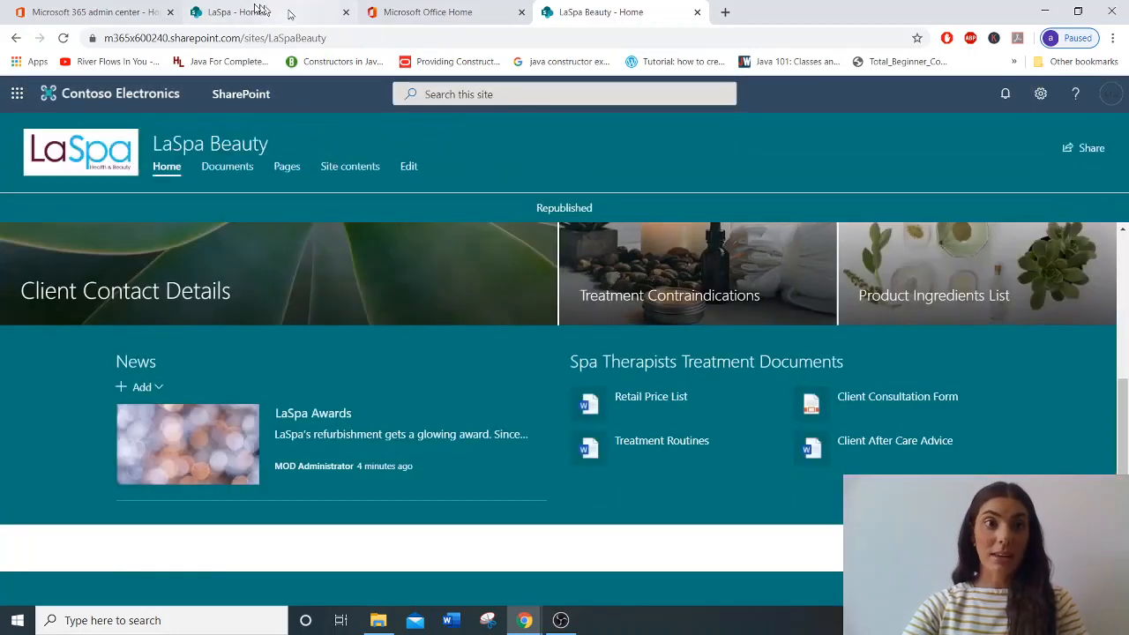
- Examine the New Product Launch countdown on the finished LaSpa site's home page as a reference
{"action": "left_click", "coordinate": [254, 10]}
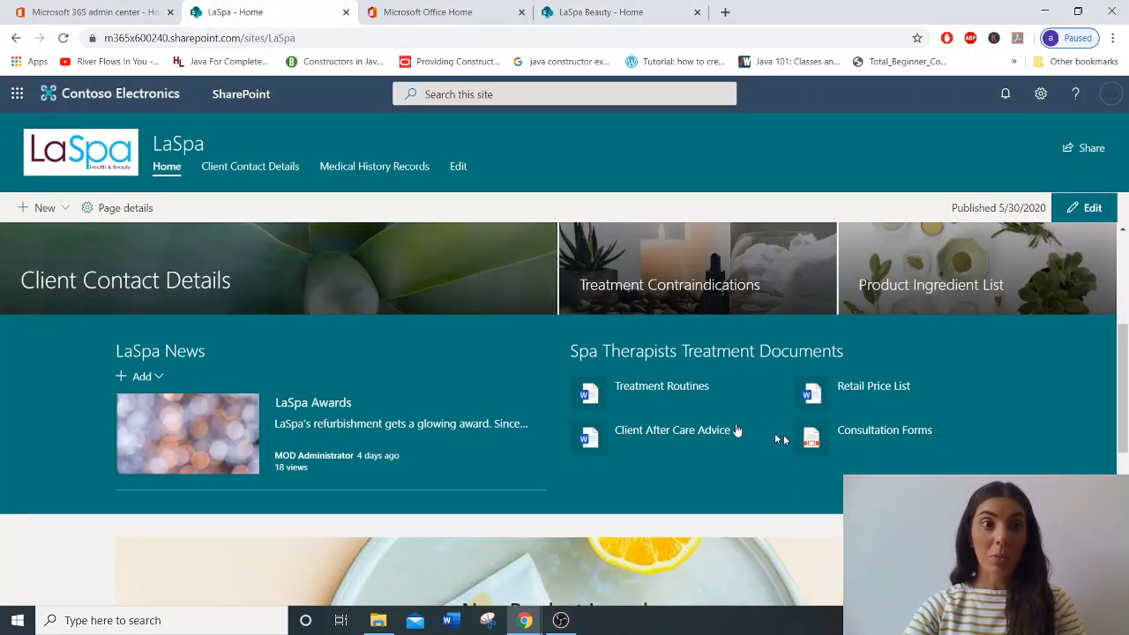
{"action": "scroll", "coordinate": [789, 282], "scroll_direction": "down", "scroll_amount": 2}
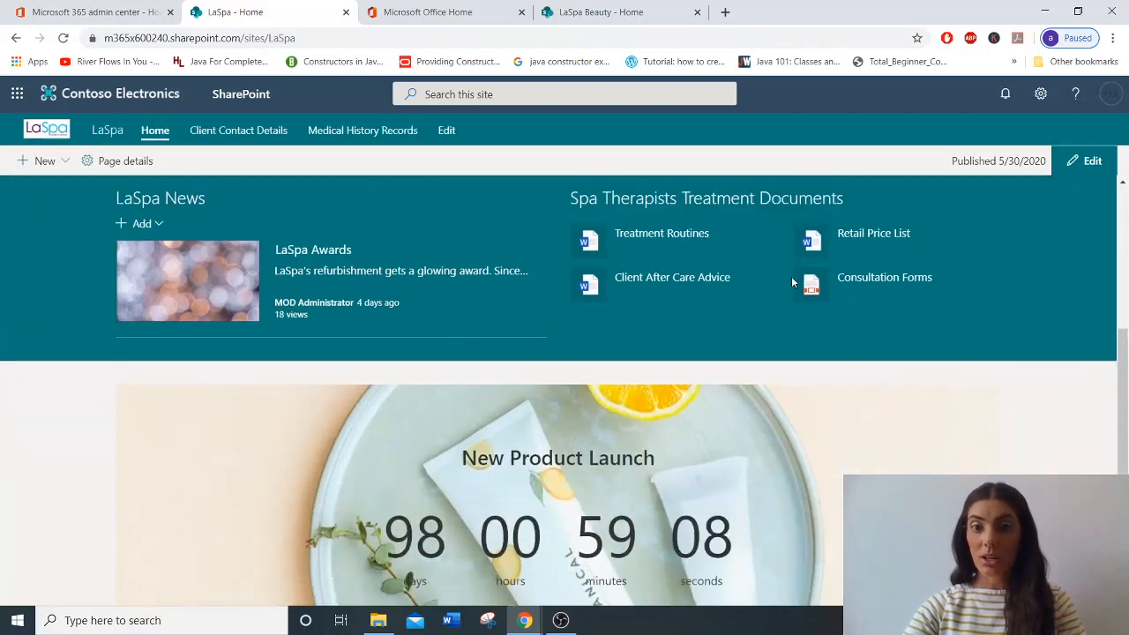
{"action": "scroll", "coordinate": [792, 282], "scroll_direction": "down", "scroll_amount": 2}
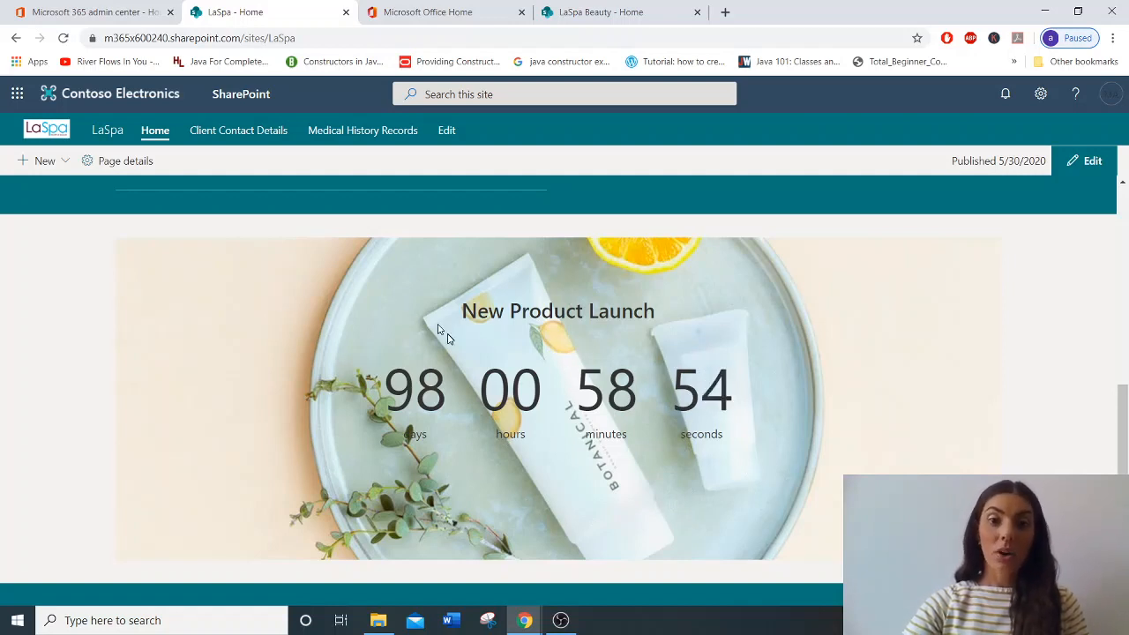
{"action": "scroll", "coordinate": [715, 453], "scroll_direction": "up", "scroll_amount": 2}
{"action": "scroll", "coordinate": [720, 446], "scroll_direction": "down", "scroll_amount": 2}
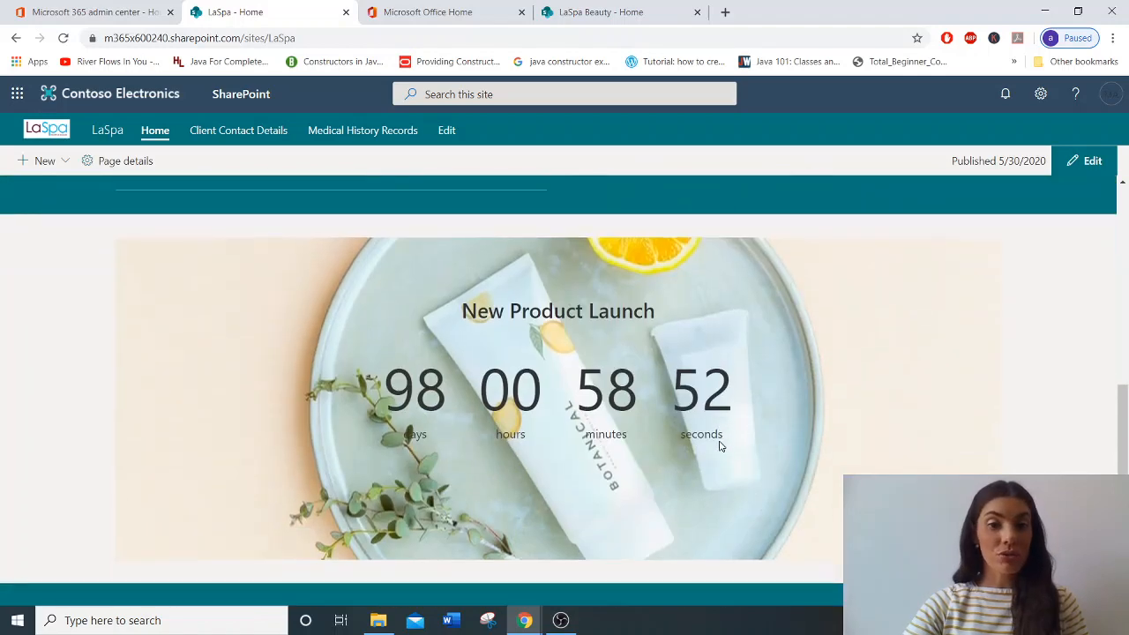
- Return to the LaSpa Beauty home page in edit mode and add a Countdown Timer web part to the empty section below News
{"action": "left_click", "coordinate": [605, 12]}
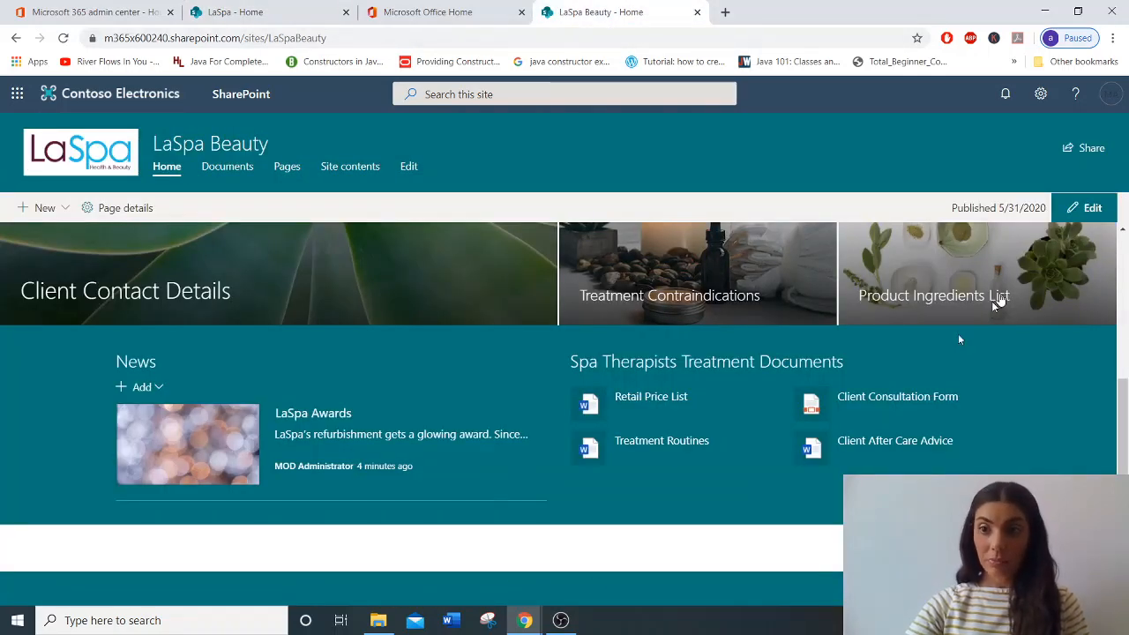
{"action": "left_click", "coordinate": [1084, 207]}
{"action": "scroll", "coordinate": [695, 469], "scroll_direction": "down", "scroll_amount": 4}
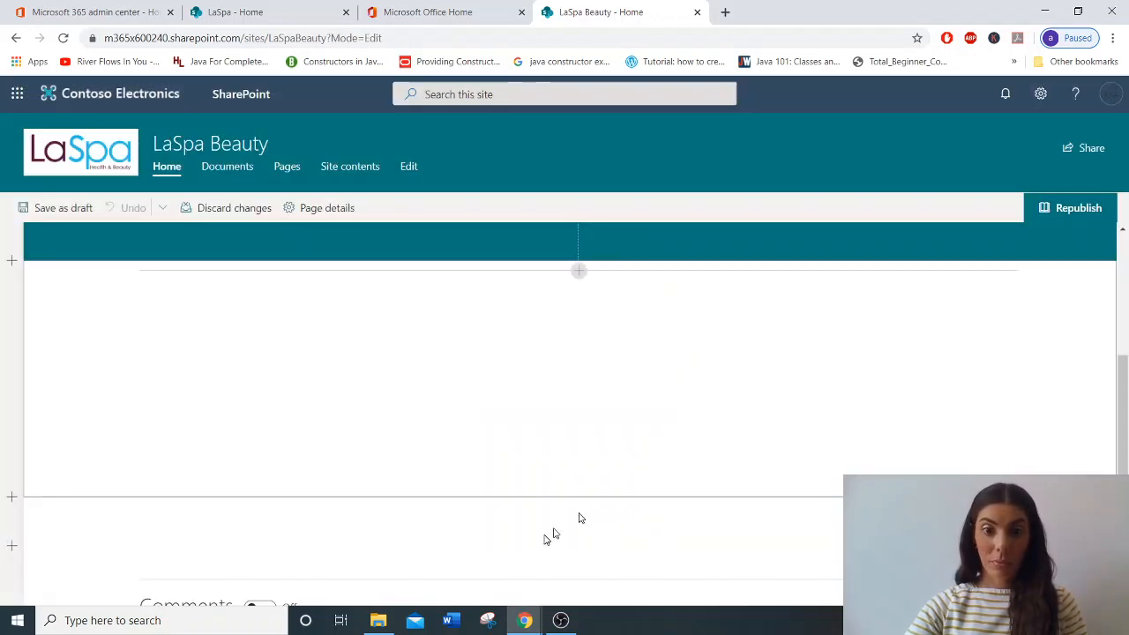
{"action": "scroll", "coordinate": [536, 505], "scroll_direction": "up", "scroll_amount": 4}
{"action": "left_click", "coordinate": [558, 434]}
{"action": "scroll", "coordinate": [557, 434], "scroll_direction": "down", "scroll_amount": 2}
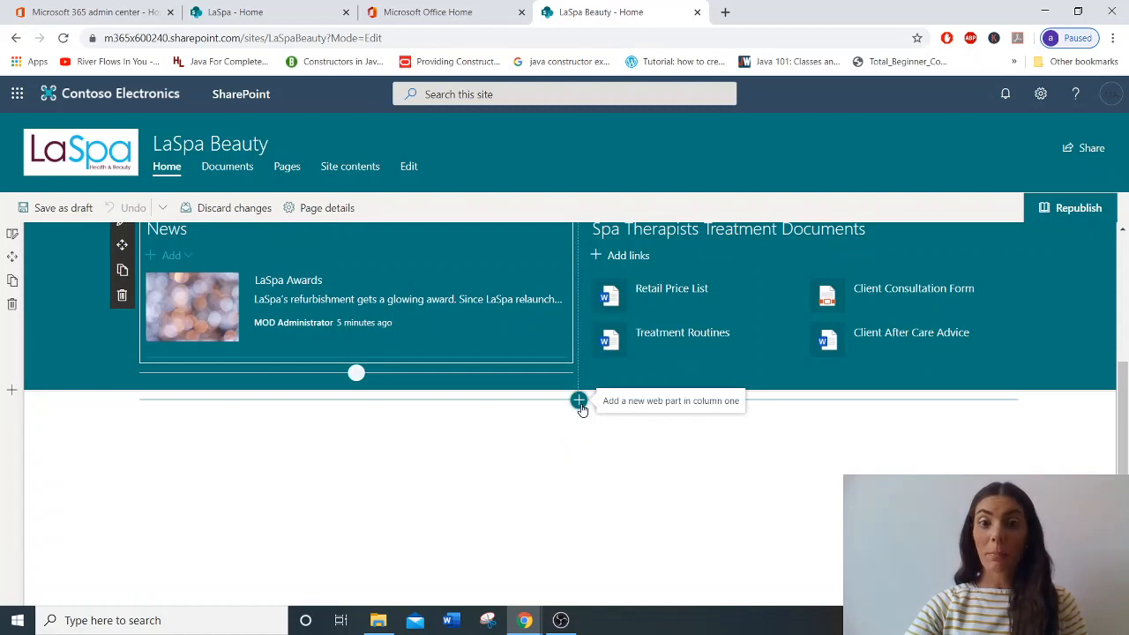
{"action": "left_click", "coordinate": [580, 403]}
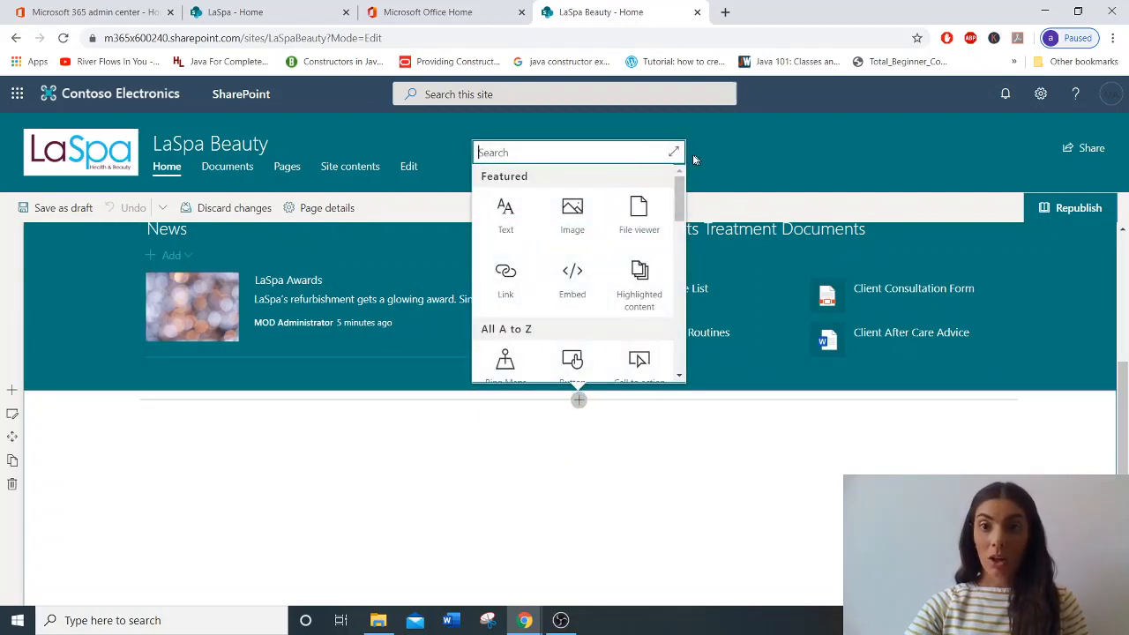
{"action": "left_click", "coordinate": [674, 153]}
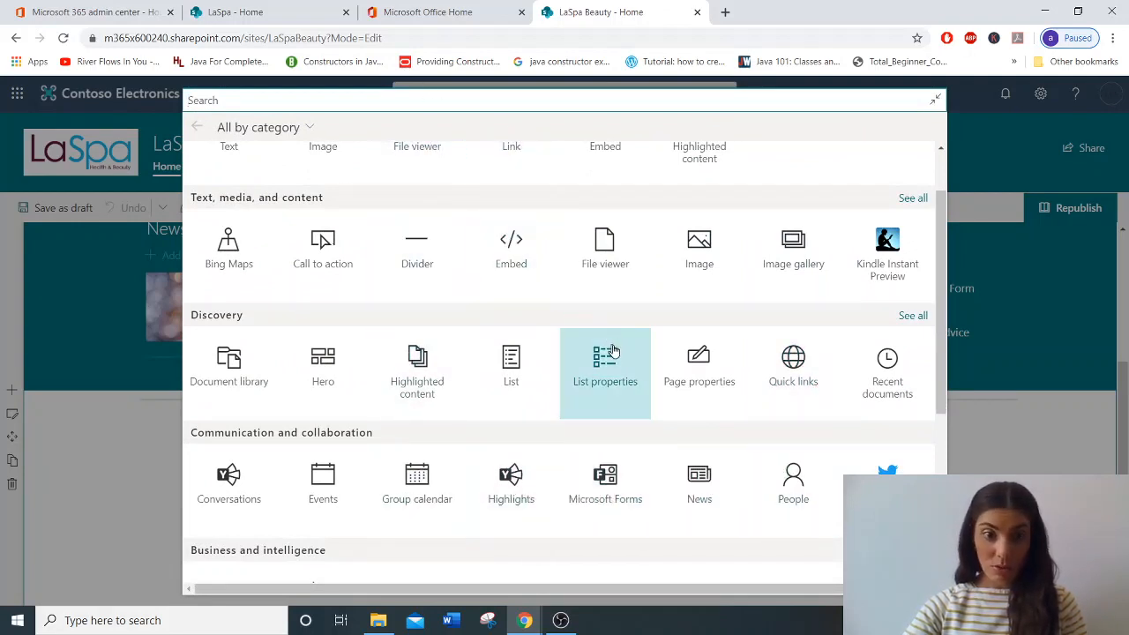
{"action": "scroll", "coordinate": [615, 353], "scroll_direction": "down", "scroll_amount": 3}
{"action": "scroll", "coordinate": [615, 353], "scroll_direction": "up", "scroll_amount": 4}
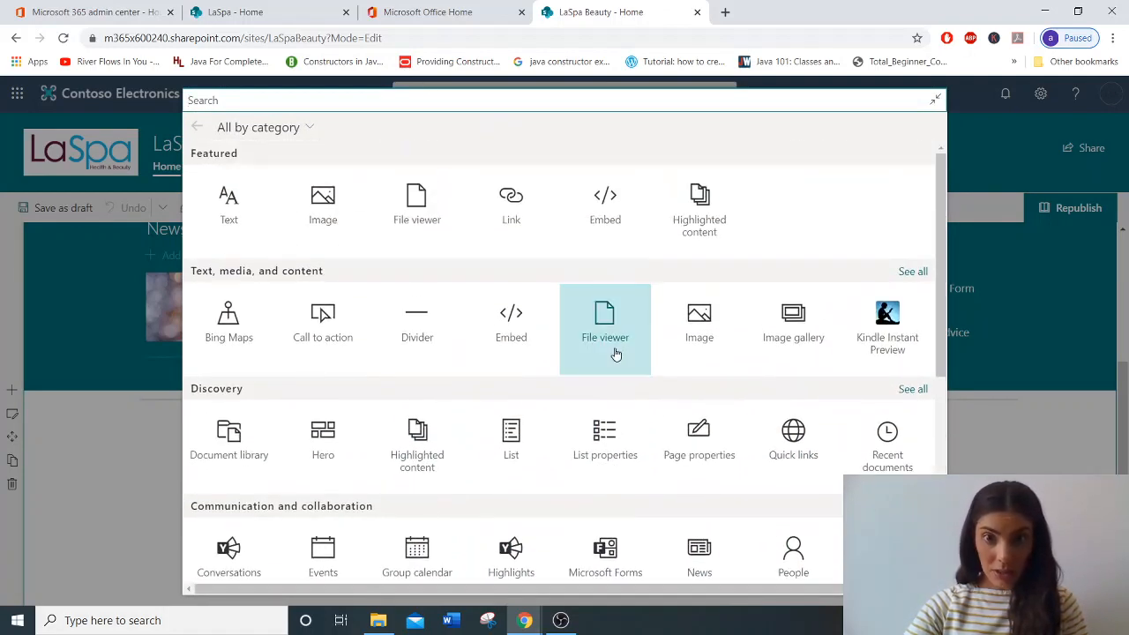
{"action": "scroll", "coordinate": [616, 353], "scroll_direction": "down", "scroll_amount": 5}
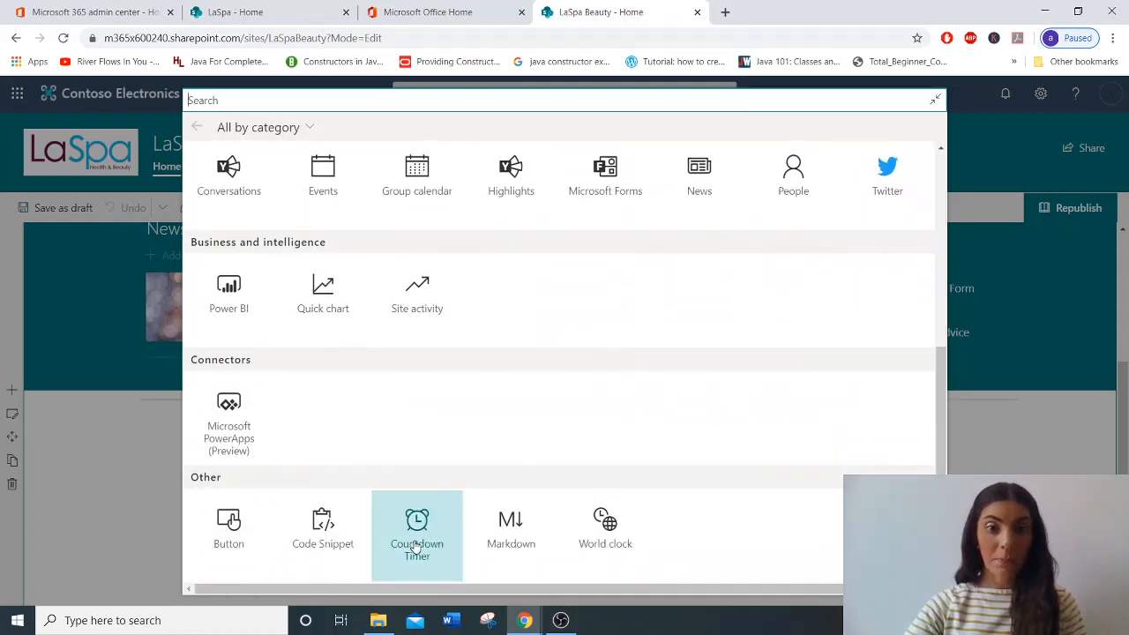
{"action": "left_click", "coordinate": [416, 529]}
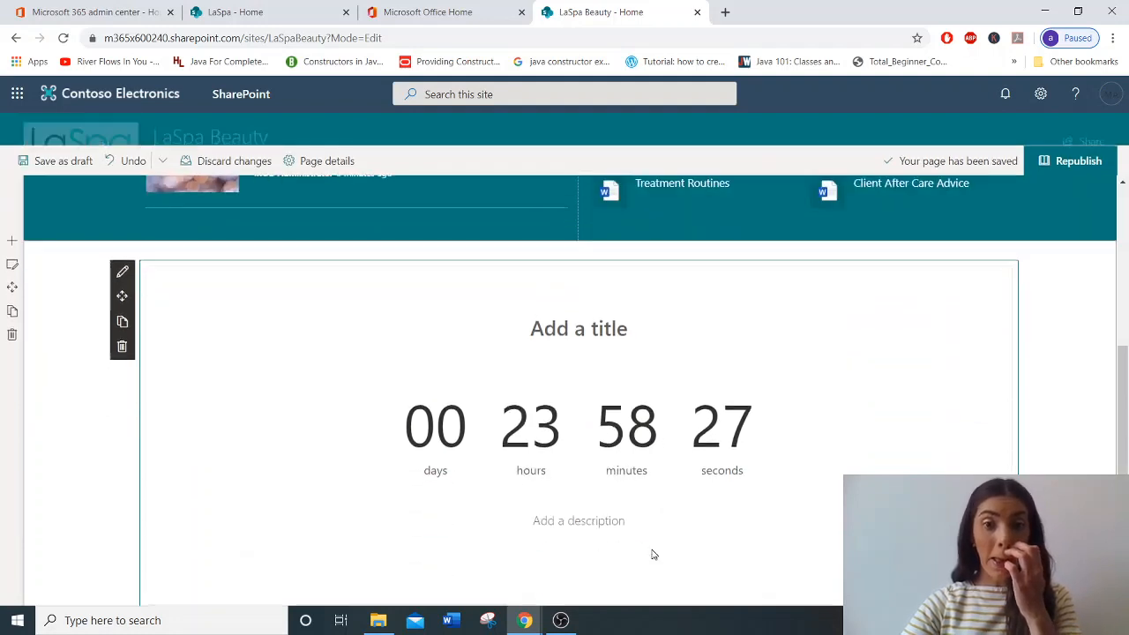
- Title the countdown timer "New Product Launch"
{"action": "left_click", "coordinate": [618, 259]}
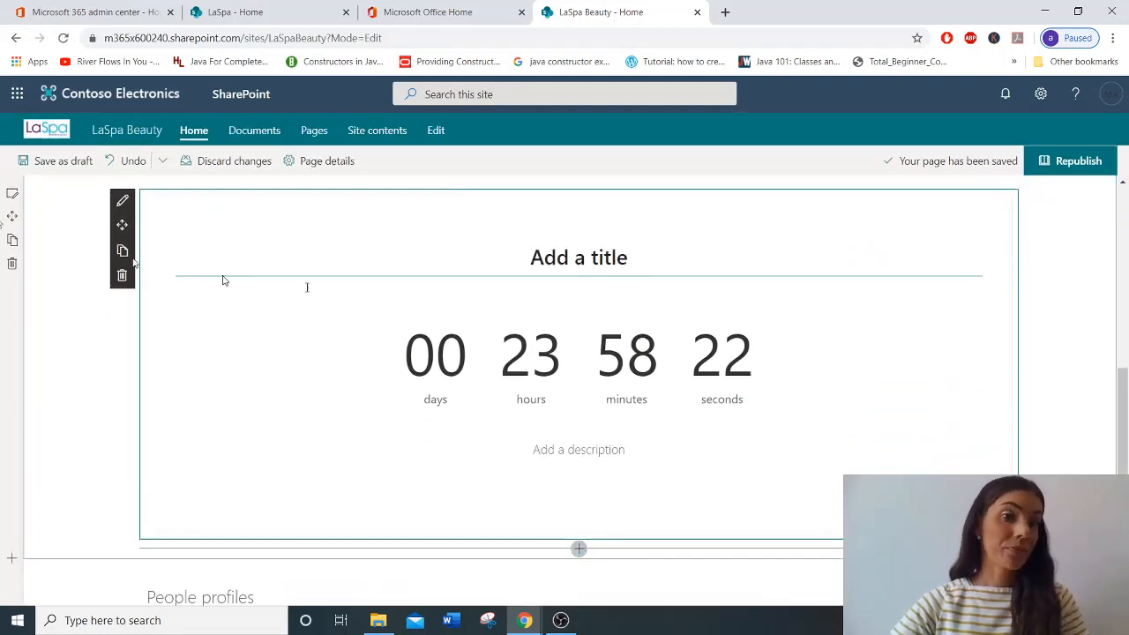
{"action": "type", "text": "New "}
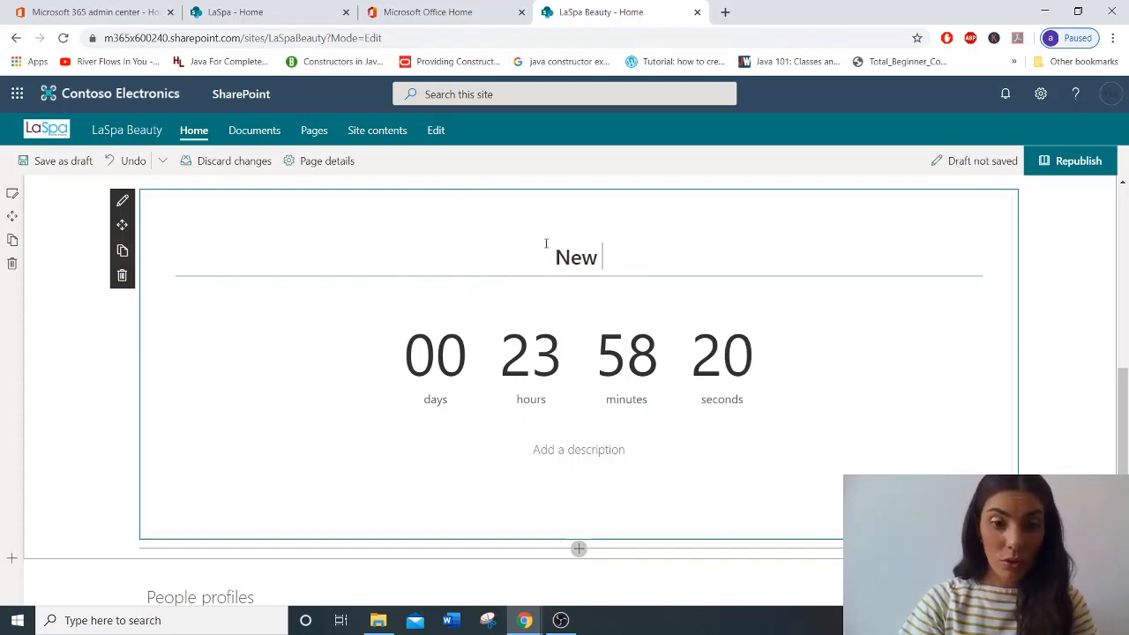
{"action": "type", "text": "Product"}
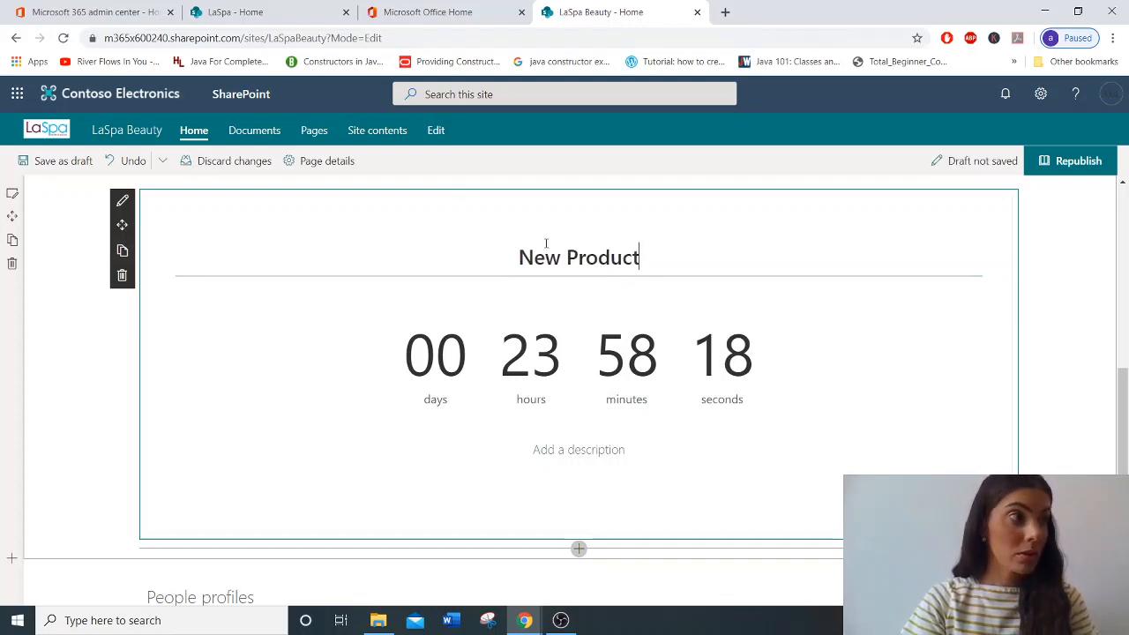
{"action": "type", "text": " Launch"}
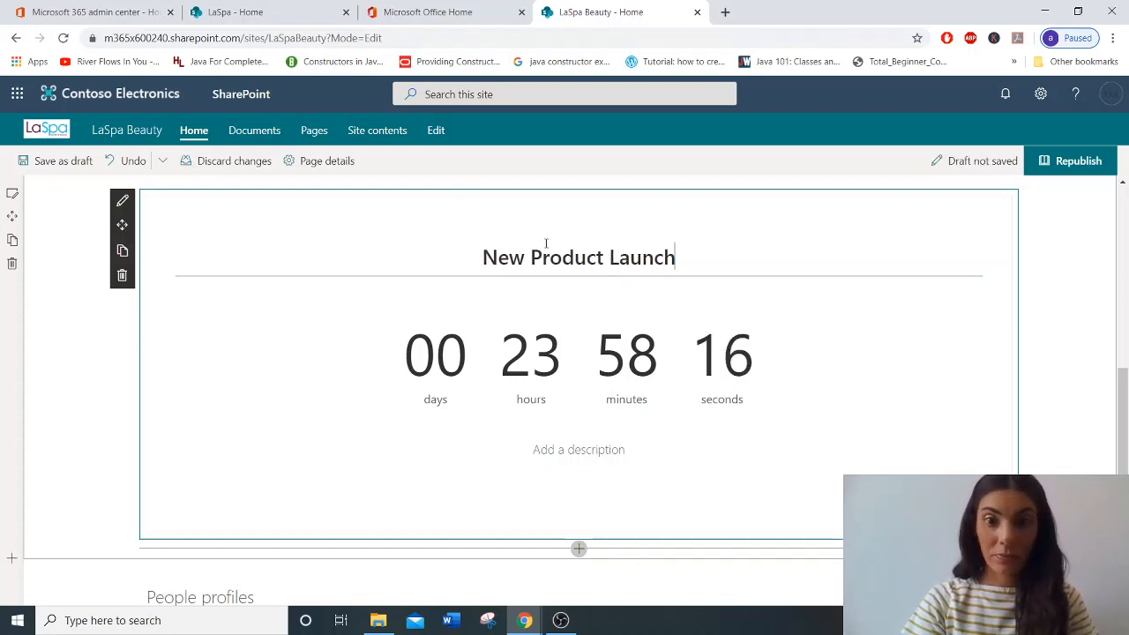
{"action": "left_click", "coordinate": [657, 352]}
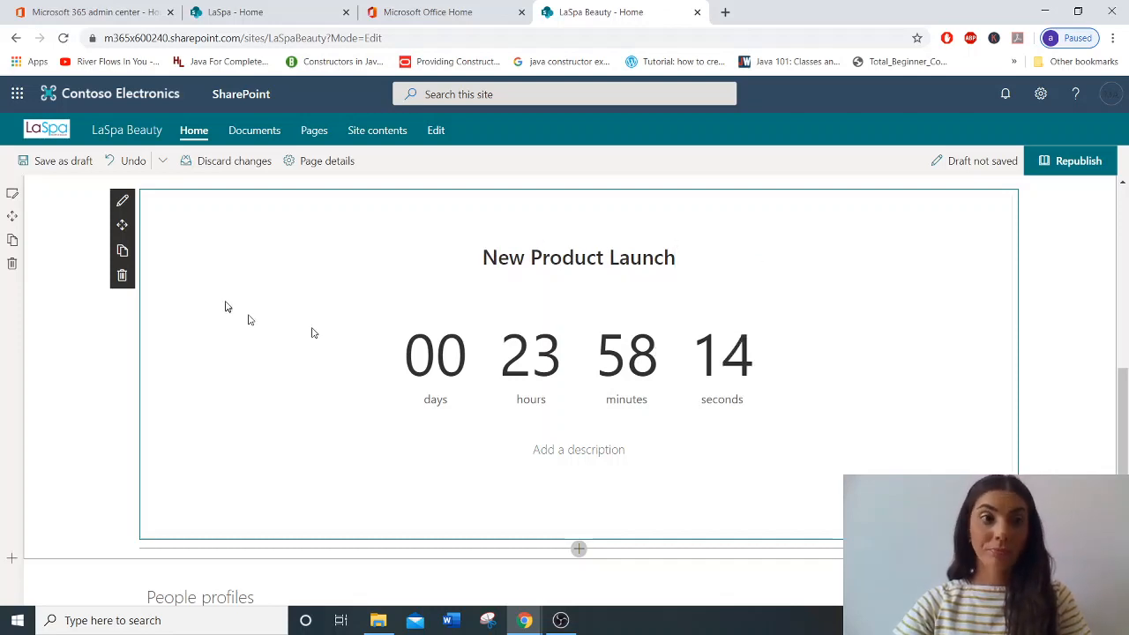
- Set the countdown timer's target date to Mon Oct 05 2020 and its time to 9:00 AM
{"action": "left_click", "coordinate": [122, 200]}
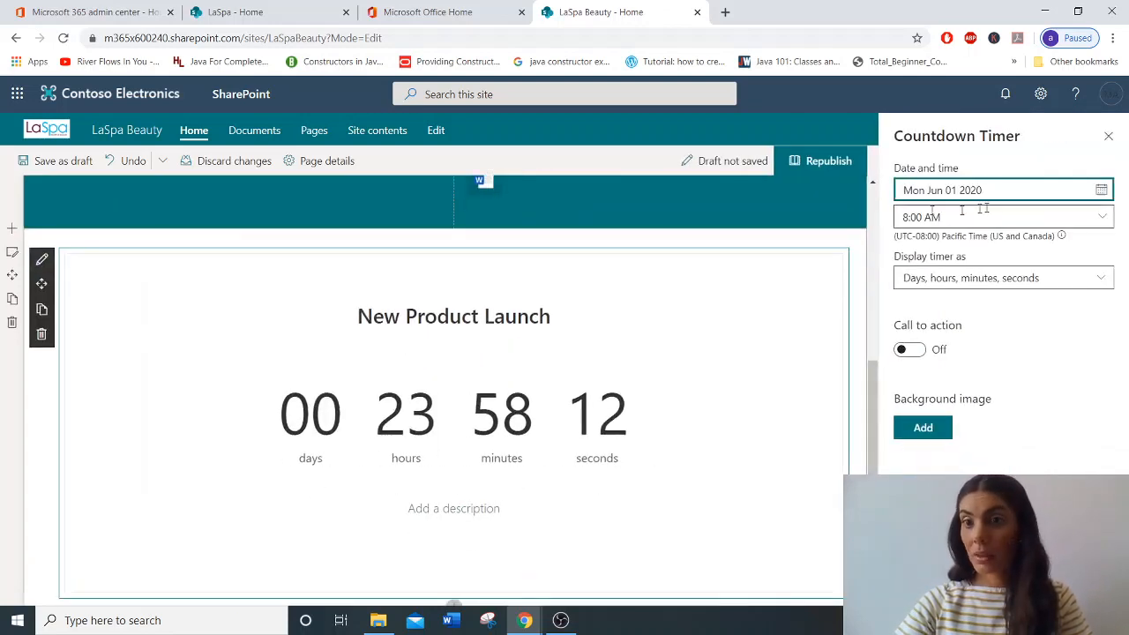
{"action": "left_click", "coordinate": [1101, 191]}
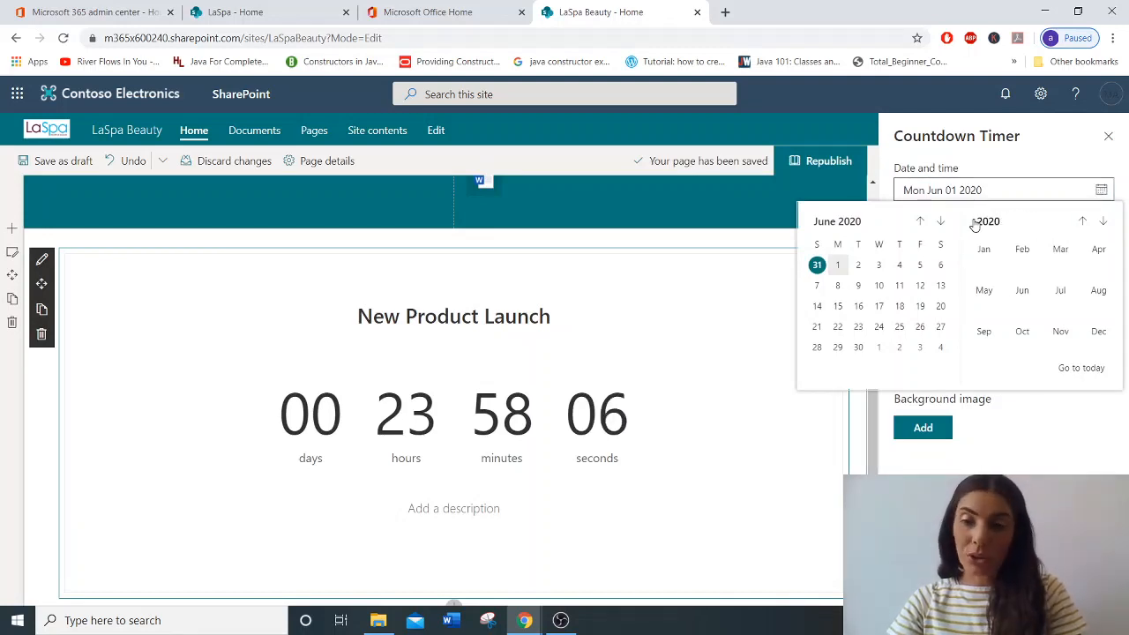
{"action": "left_click", "coordinate": [940, 222]}
{"action": "double_click", "coordinate": [940, 221]}
{"action": "left_click", "coordinate": [940, 221]}
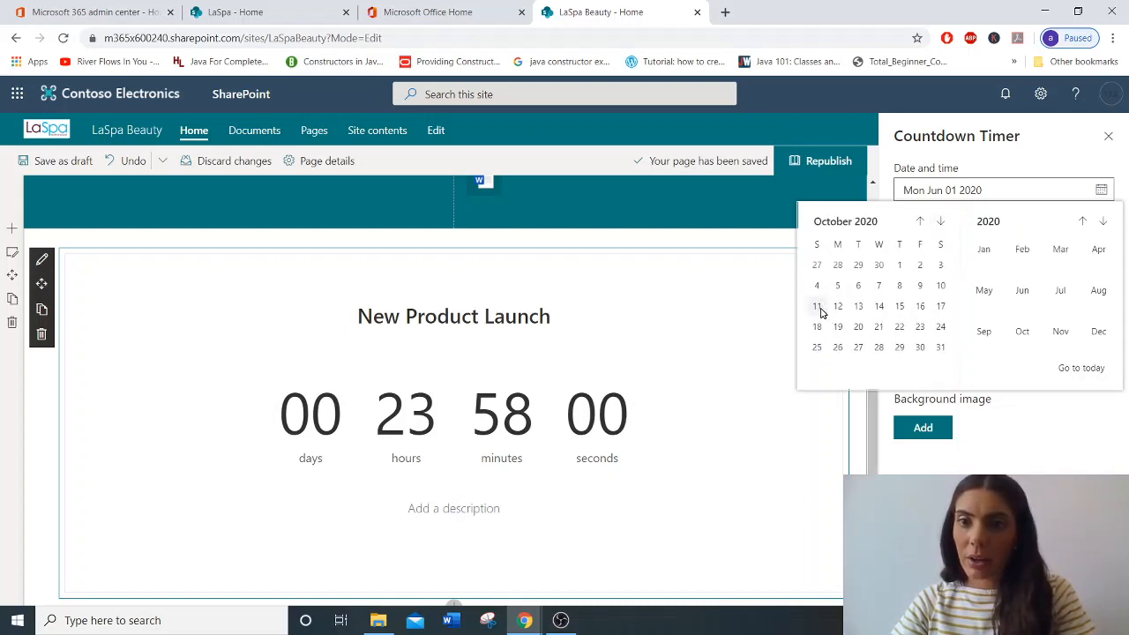
{"action": "left_click", "coordinate": [837, 285]}
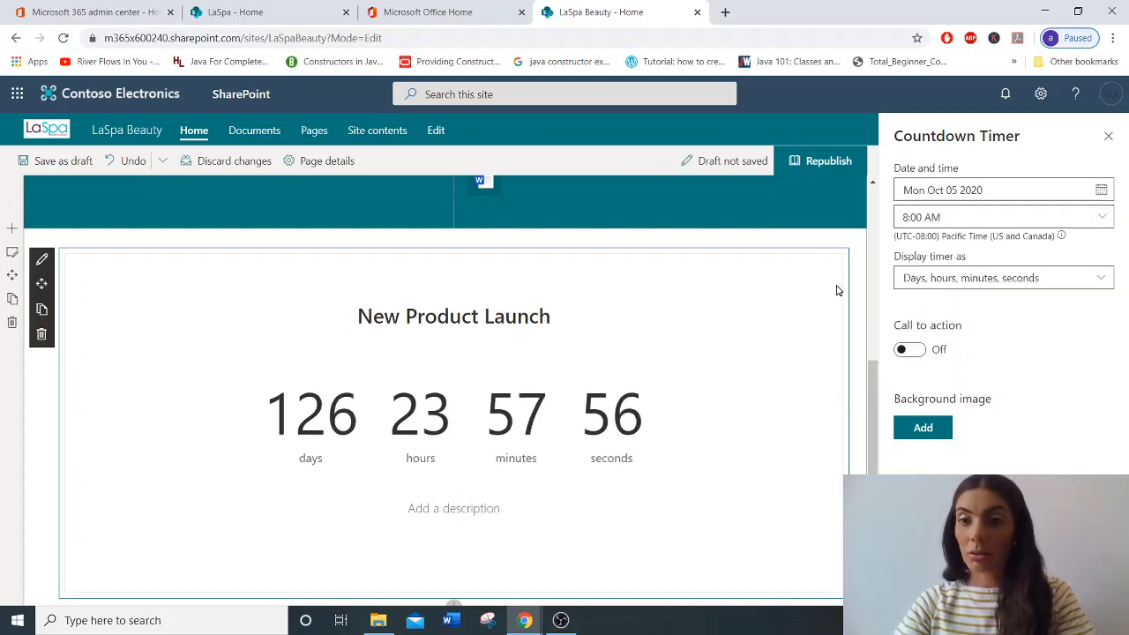
{"action": "left_click", "coordinate": [1098, 220]}
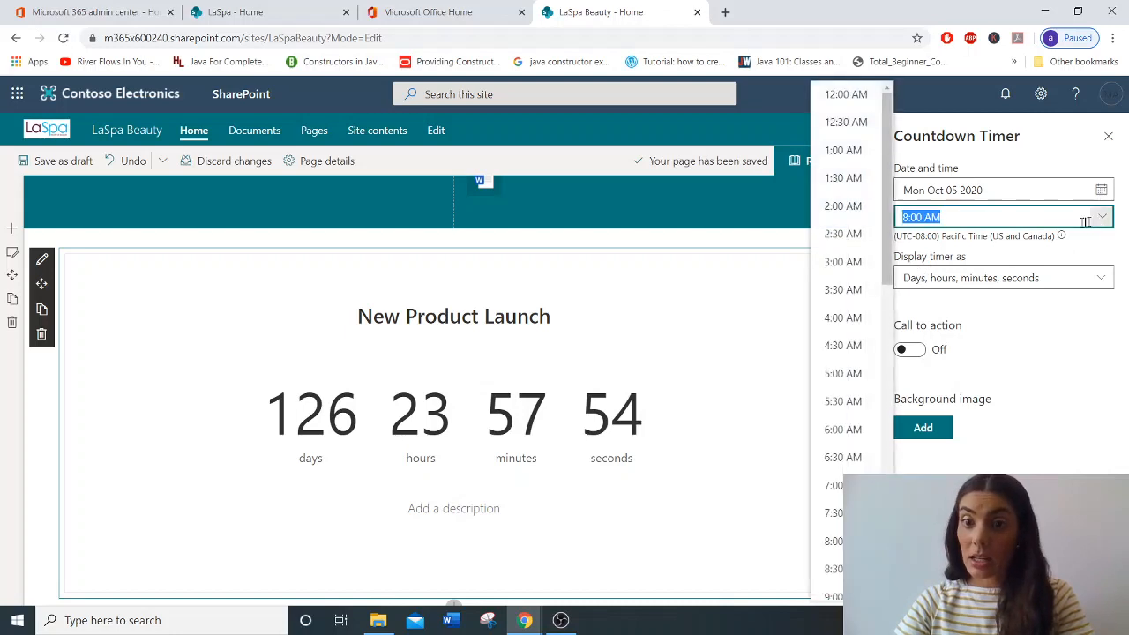
{"action": "scroll", "coordinate": [847, 349], "scroll_direction": "down", "scroll_amount": 1}
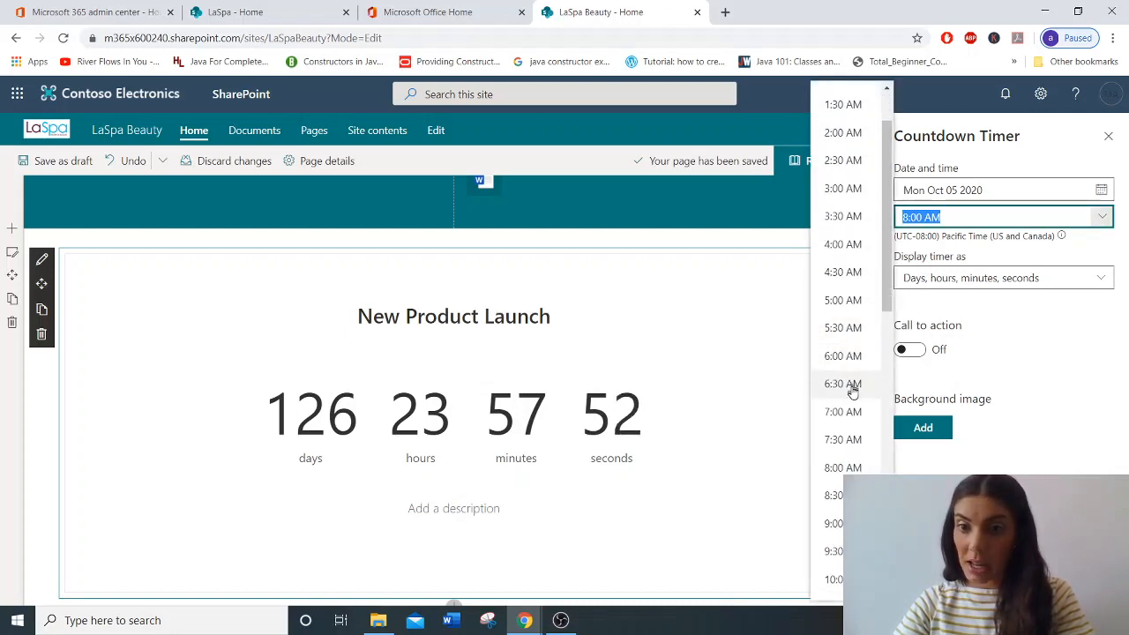
{"action": "left_click", "coordinate": [836, 523]}
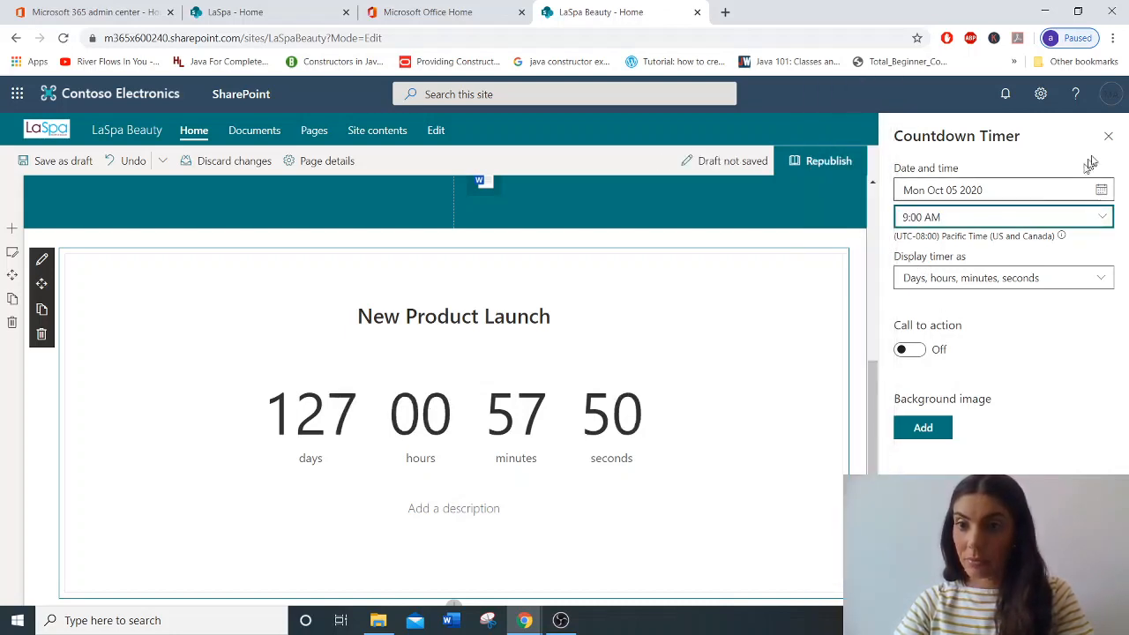
- Set the countdown timer's background image to Facial Products.PNG from the Images folder of the site's Site Assets library
{"action": "left_click", "coordinate": [1108, 136]}
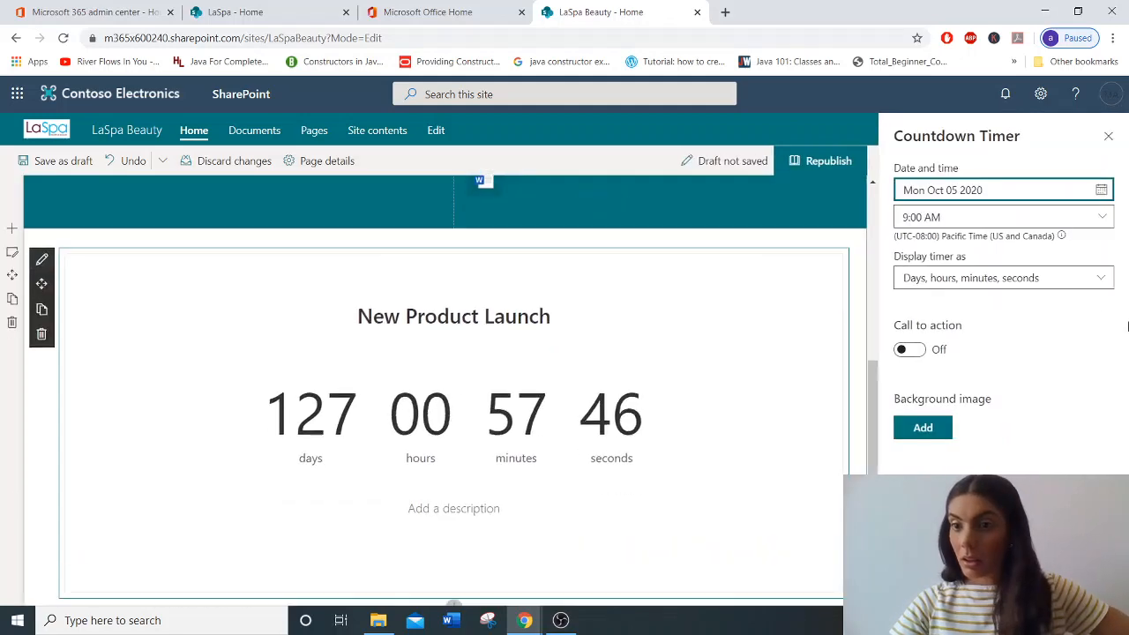
{"action": "left_click", "coordinate": [933, 431]}
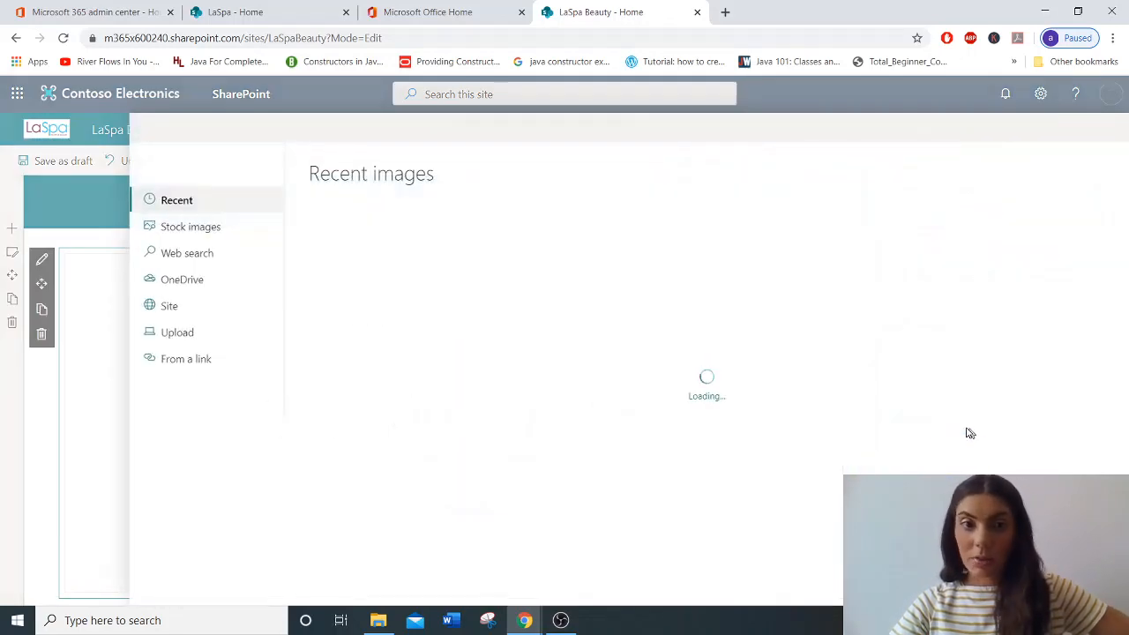
{"action": "left_click", "coordinate": [169, 306]}
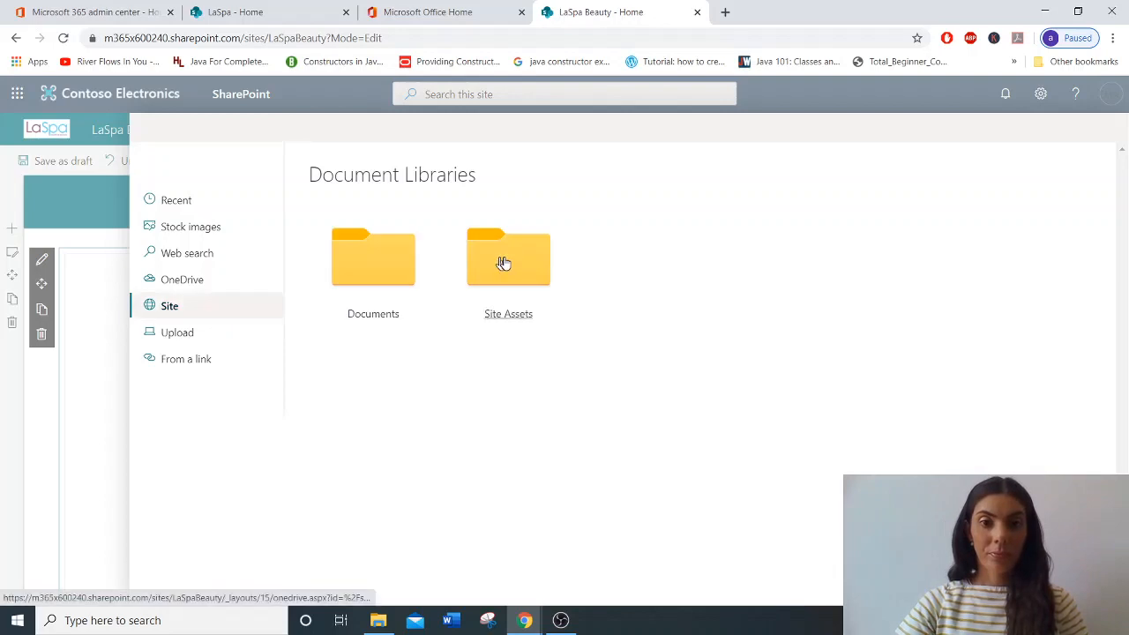
{"action": "left_click", "coordinate": [506, 263]}
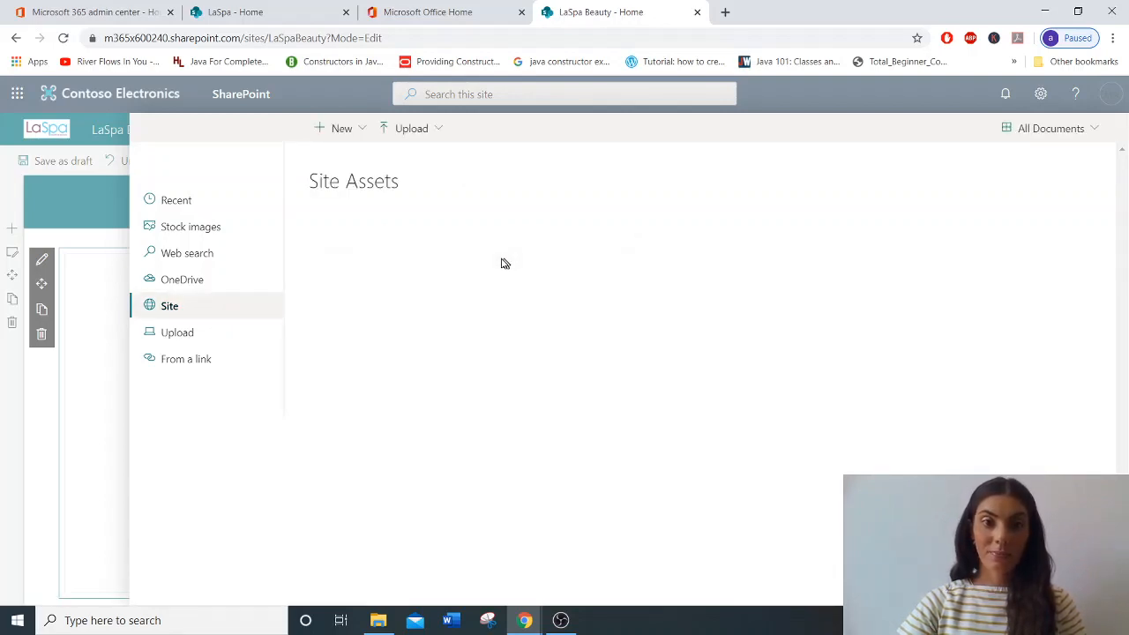
{"action": "left_click", "coordinate": [376, 262]}
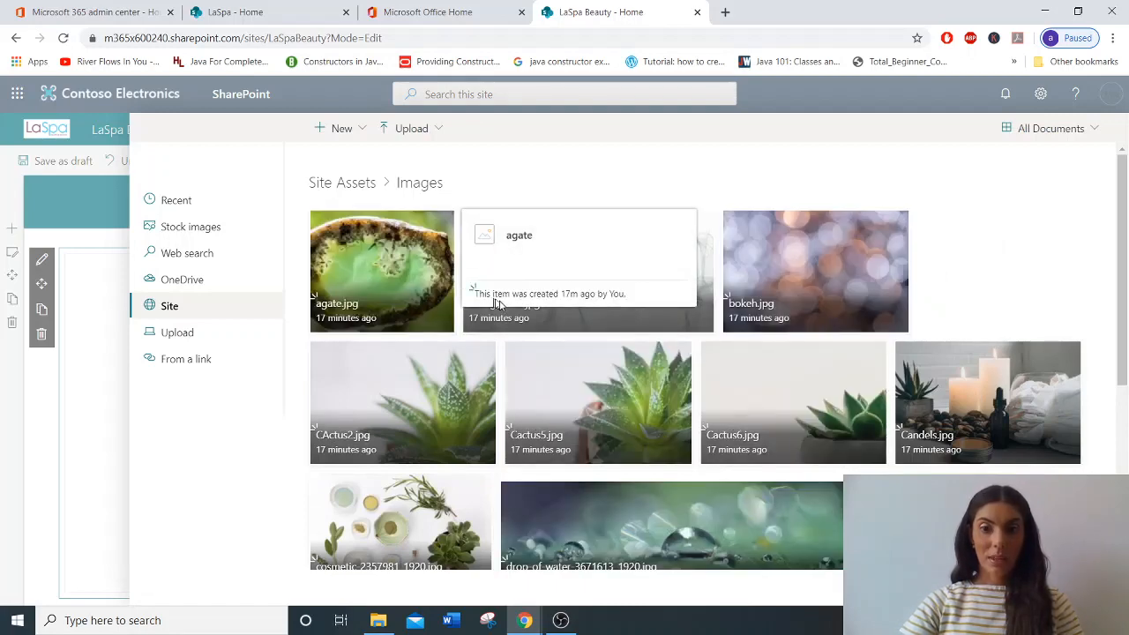
{"action": "scroll", "coordinate": [885, 429], "scroll_direction": "down", "scroll_amount": 2}
{"action": "left_click", "coordinate": [972, 405]}
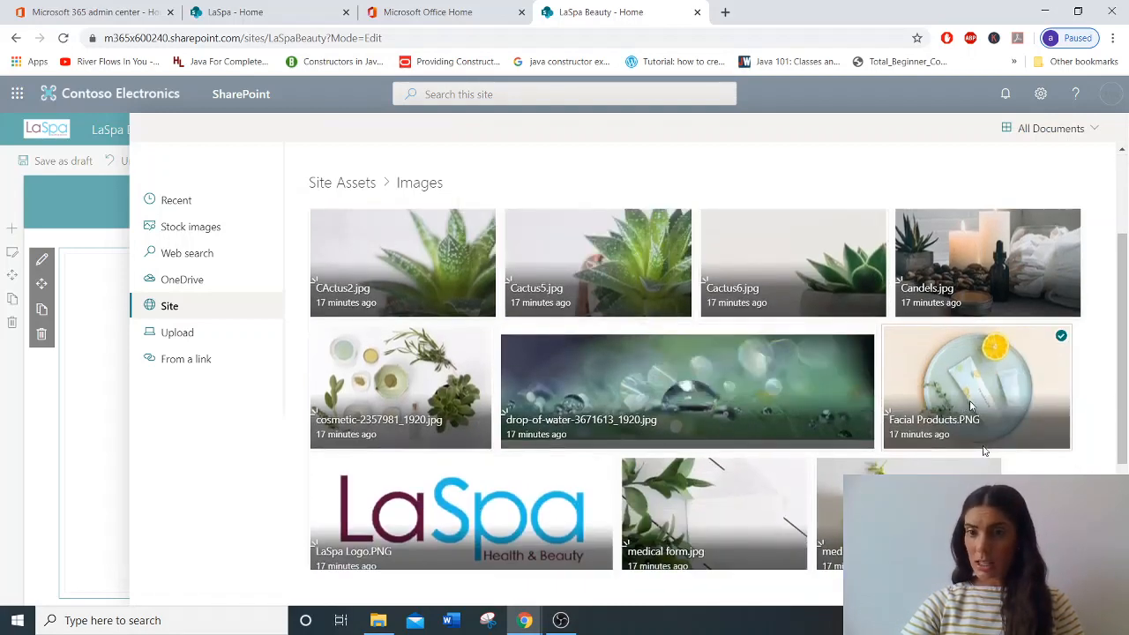
{"action": "left_click", "coordinate": [993, 582]}
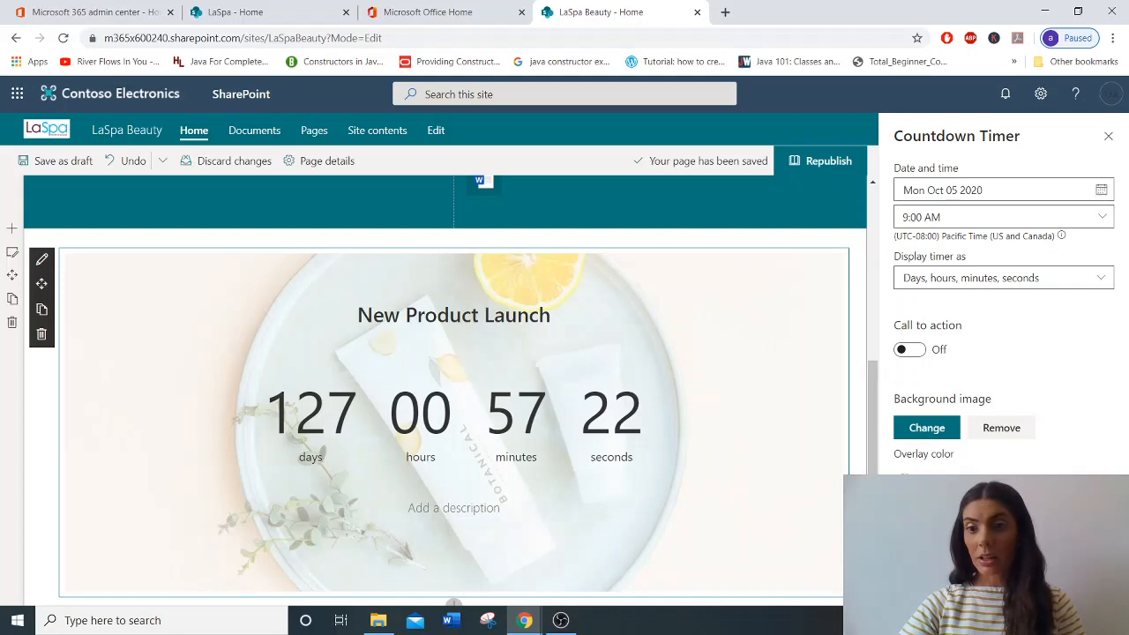
- Lower the overlay opacity on the countdown timer's background image so the picture shows in full colour
{"action": "left_click", "coordinate": [928, 484]}
{"action": "left_click", "coordinate": [905, 483]}
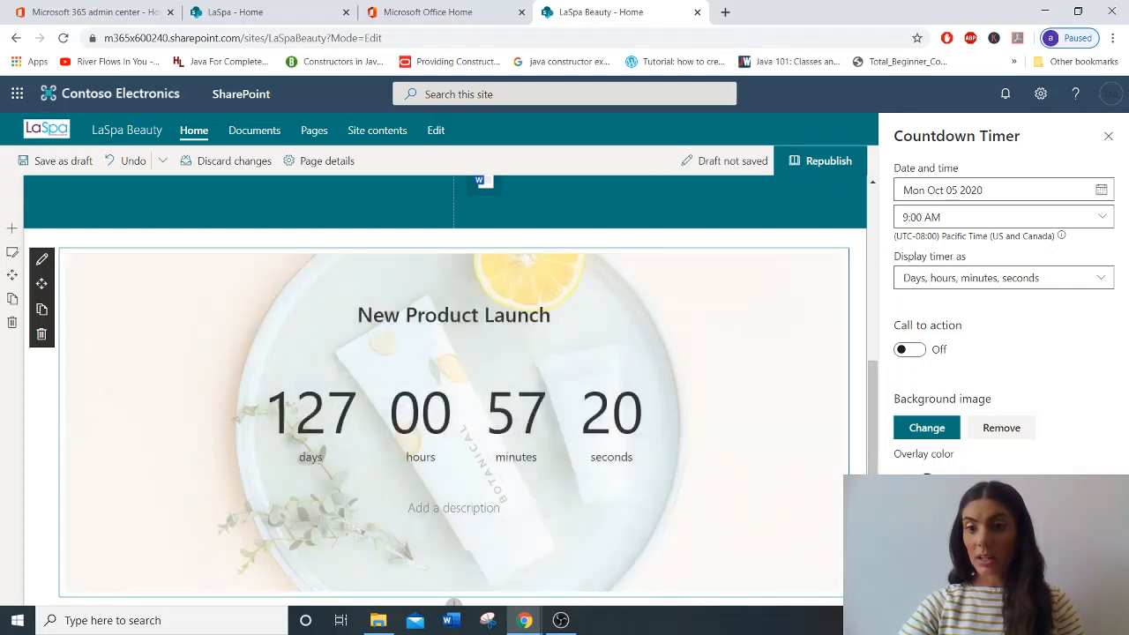
{"action": "left_click_drag", "start_coordinate": [1003, 539], "coordinate": [932, 540]}
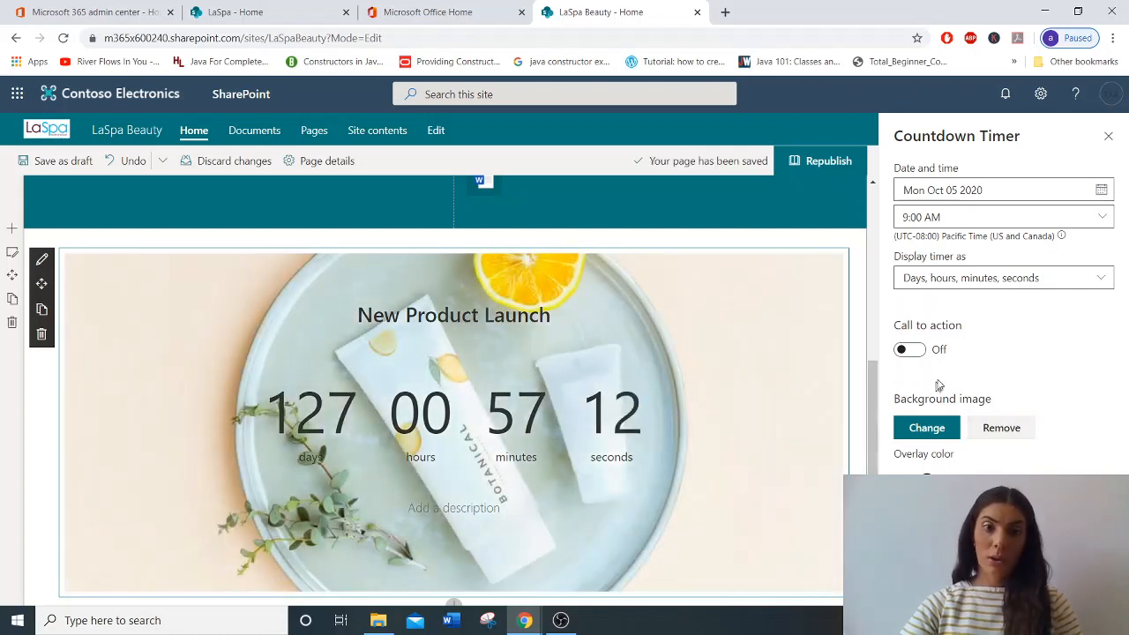
{"action": "left_click", "coordinate": [1109, 135]}
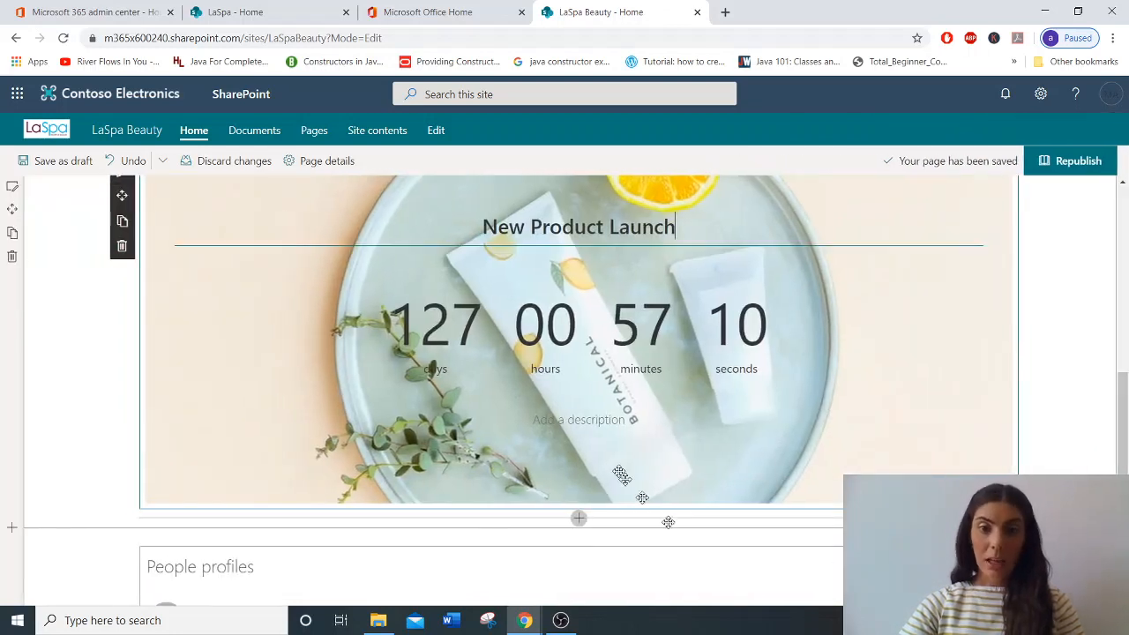
- Scale down the countdown timer's background image slightly and reposition it within the web part
{"action": "left_click", "coordinate": [535, 449]}
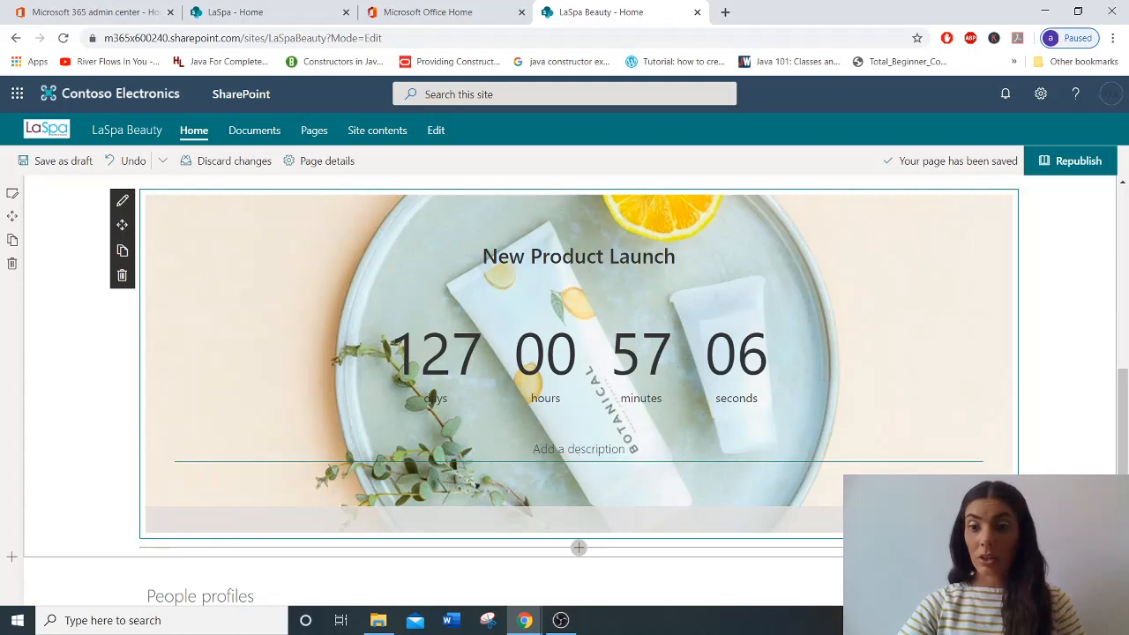
{"action": "left_click", "coordinate": [804, 481]}
{"action": "left_click_drag", "start_coordinate": [596, 377], "coordinate": [615, 391]}
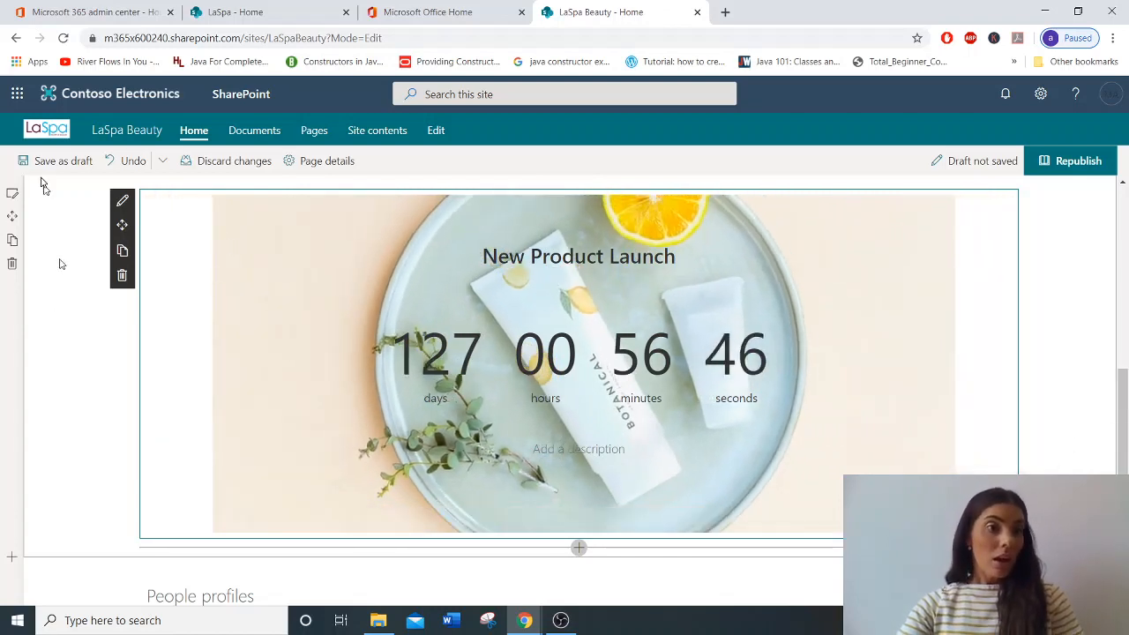
- Give the countdown timer's section the light grey background and save the page as a draft
{"action": "left_click", "coordinate": [12, 193]}
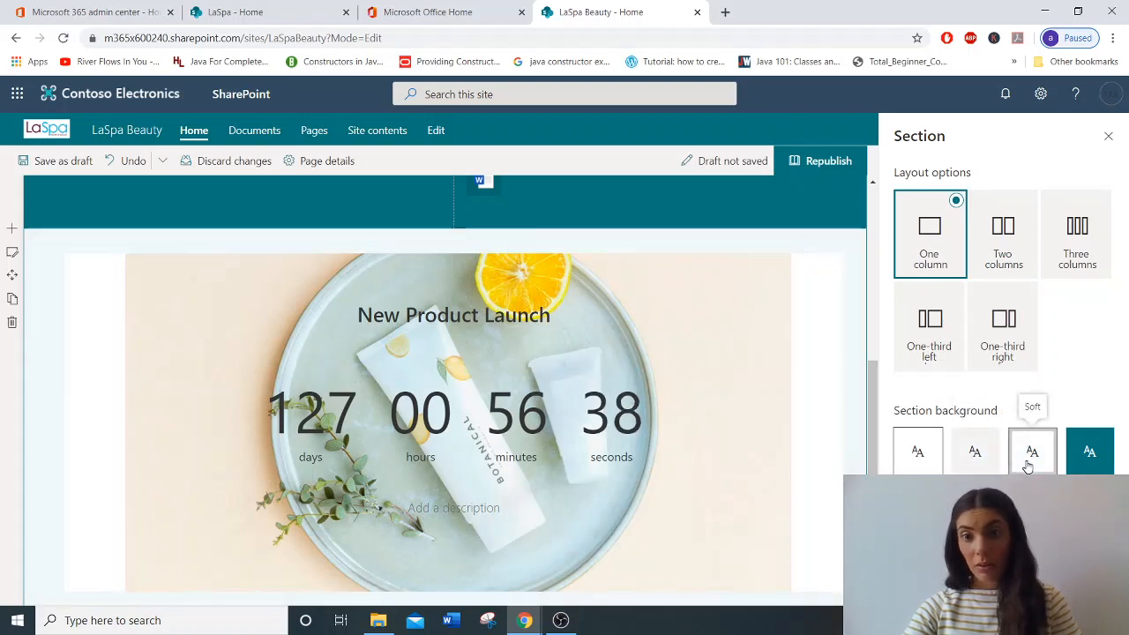
{"action": "left_click", "coordinate": [975, 453]}
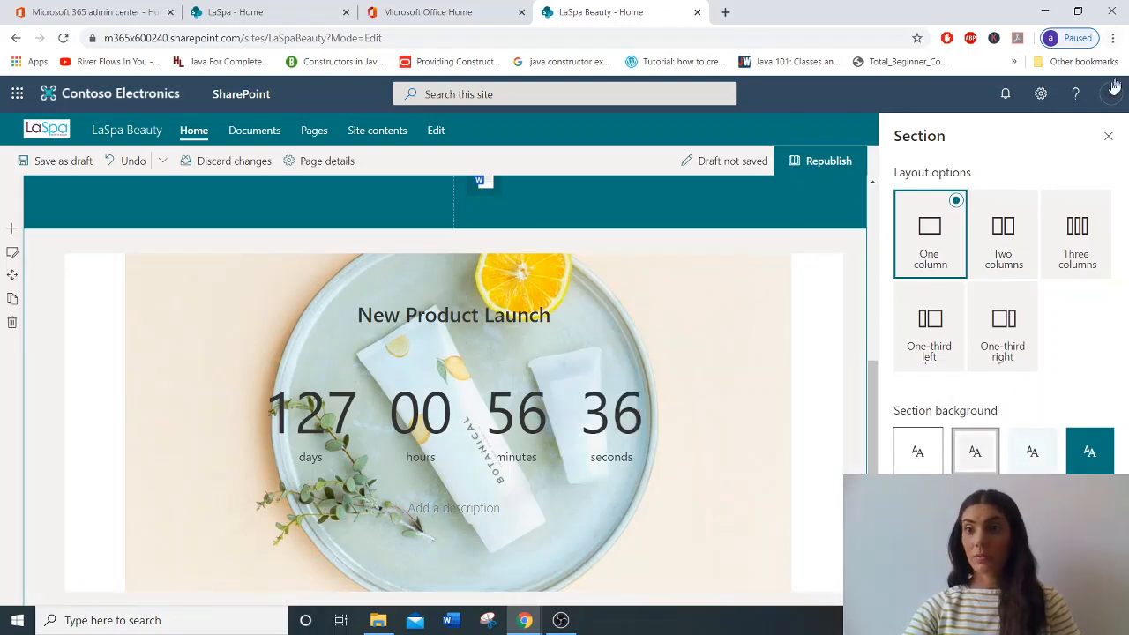
{"action": "left_click", "coordinate": [1108, 137]}
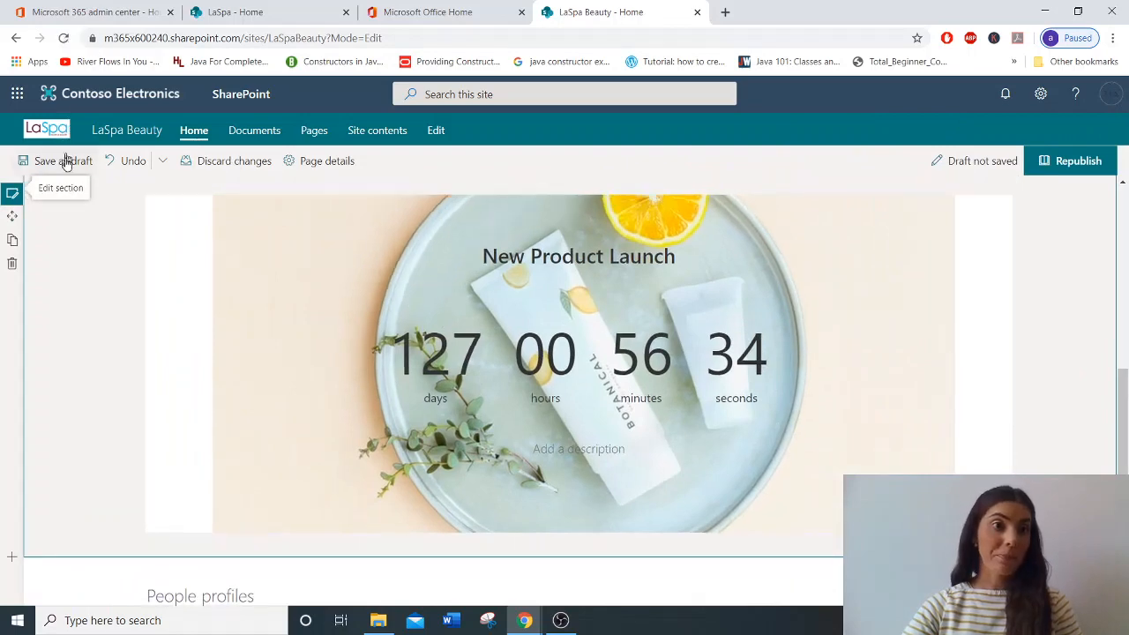
{"action": "left_click", "coordinate": [57, 160]}
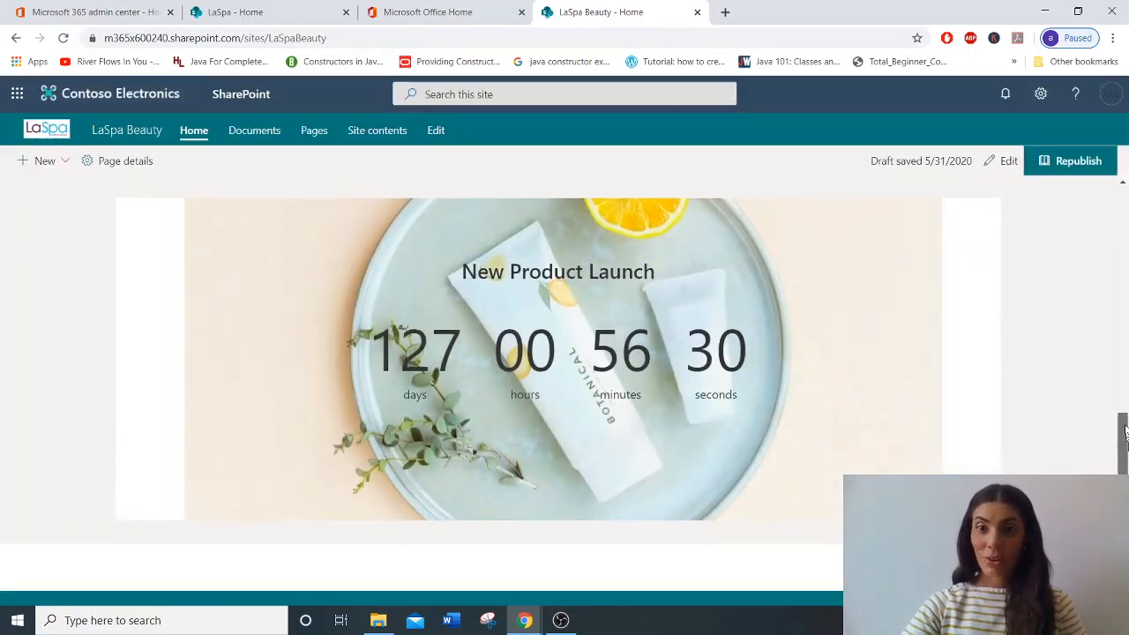
{"action": "mouse_move", "coordinate": [1124, 430]}
{"action": "left_mouse_down"}
{"action": "mouse_move", "coordinate": [1124, 278]}
{"action": "mouse_move", "coordinate": [1126, 431]}
{"action": "left_mouse_up"}
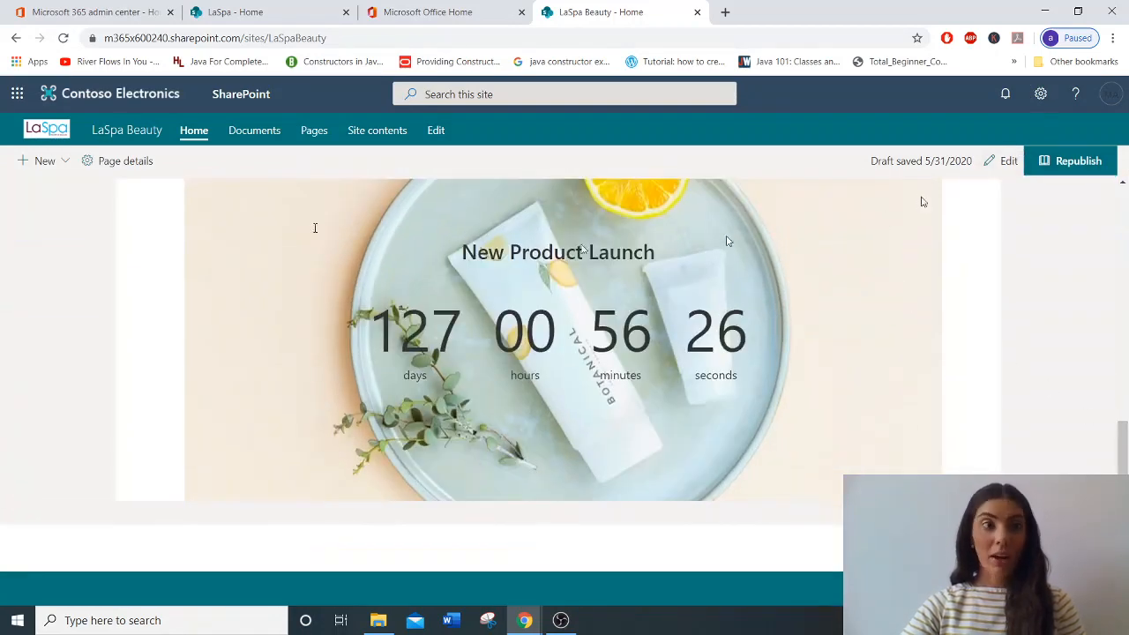
- Reopen the home page for editing and add a People web part in the section below the countdown timer
{"action": "left_click", "coordinate": [1007, 161]}
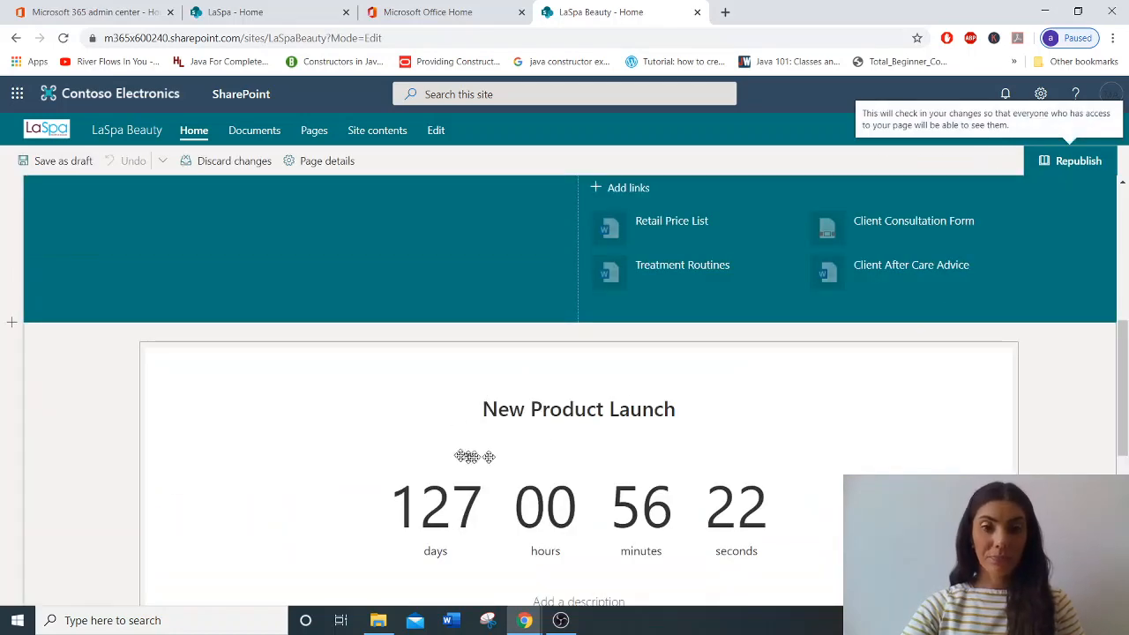
{"action": "scroll", "coordinate": [475, 456], "scroll_direction": "down", "scroll_amount": 10}
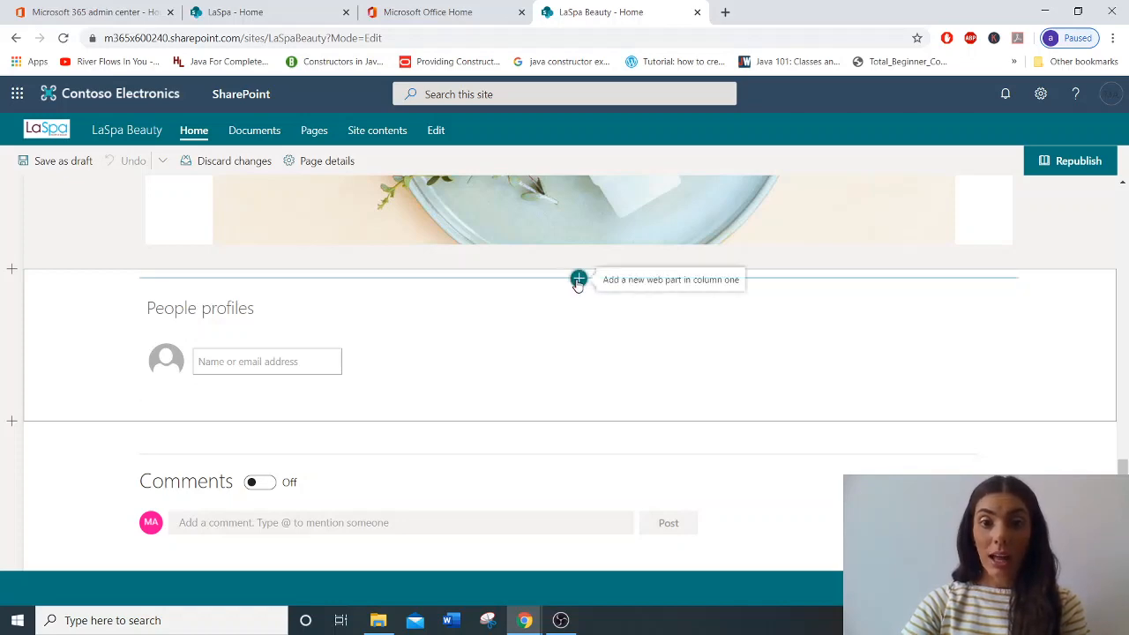
{"action": "left_click", "coordinate": [577, 280]}
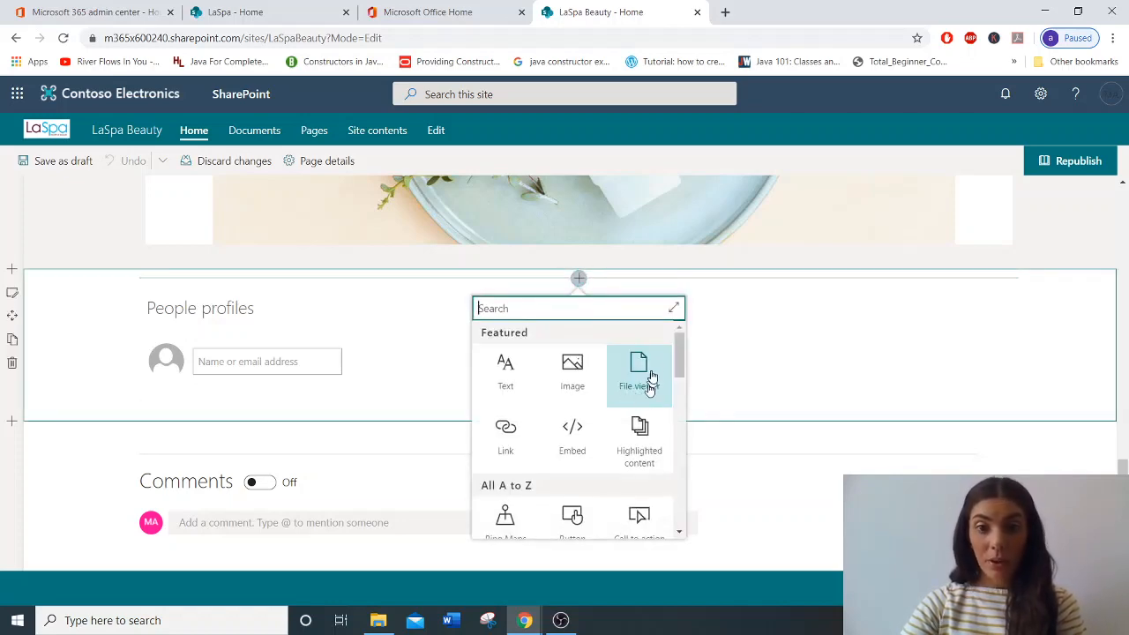
{"action": "left_click", "coordinate": [673, 308]}
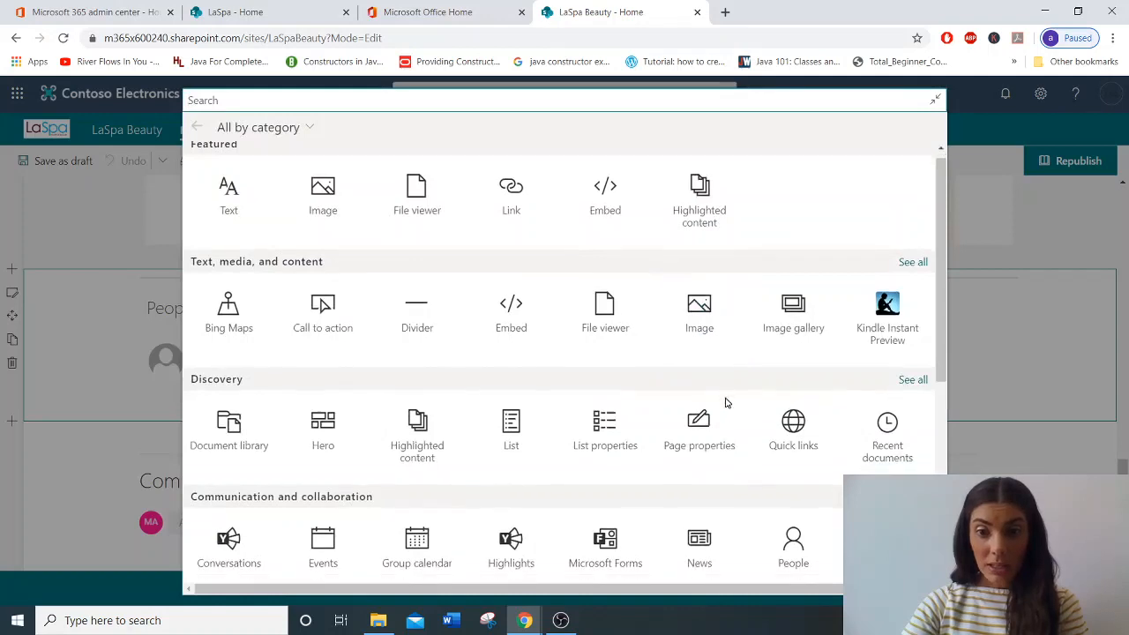
{"action": "scroll", "coordinate": [726, 403], "scroll_direction": "down", "scroll_amount": 1}
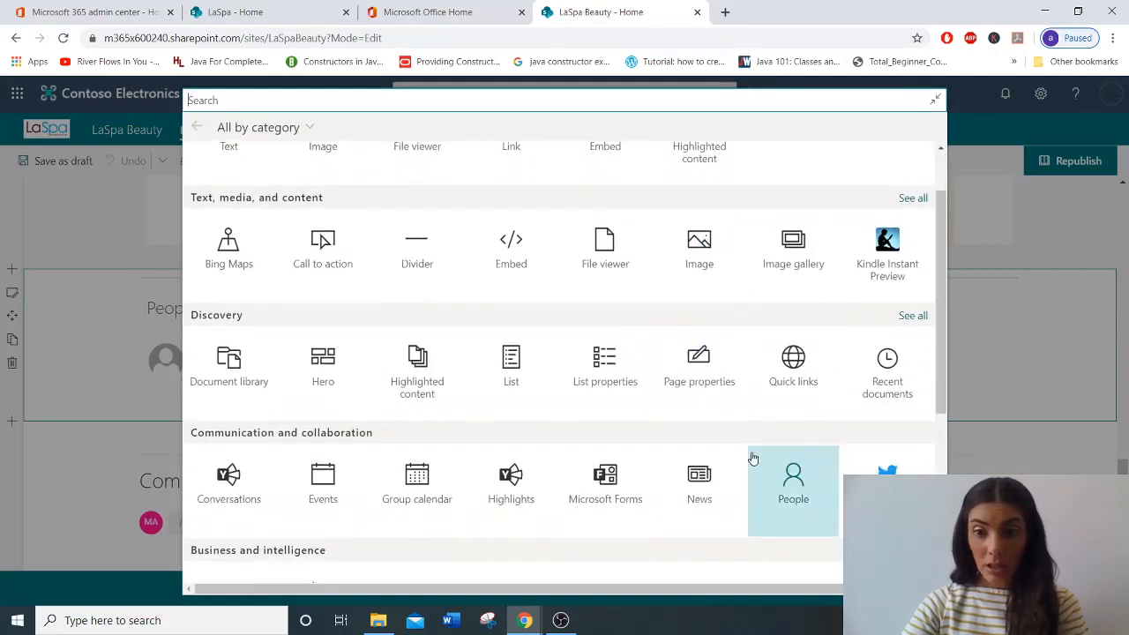
{"action": "left_click", "coordinate": [814, 487]}
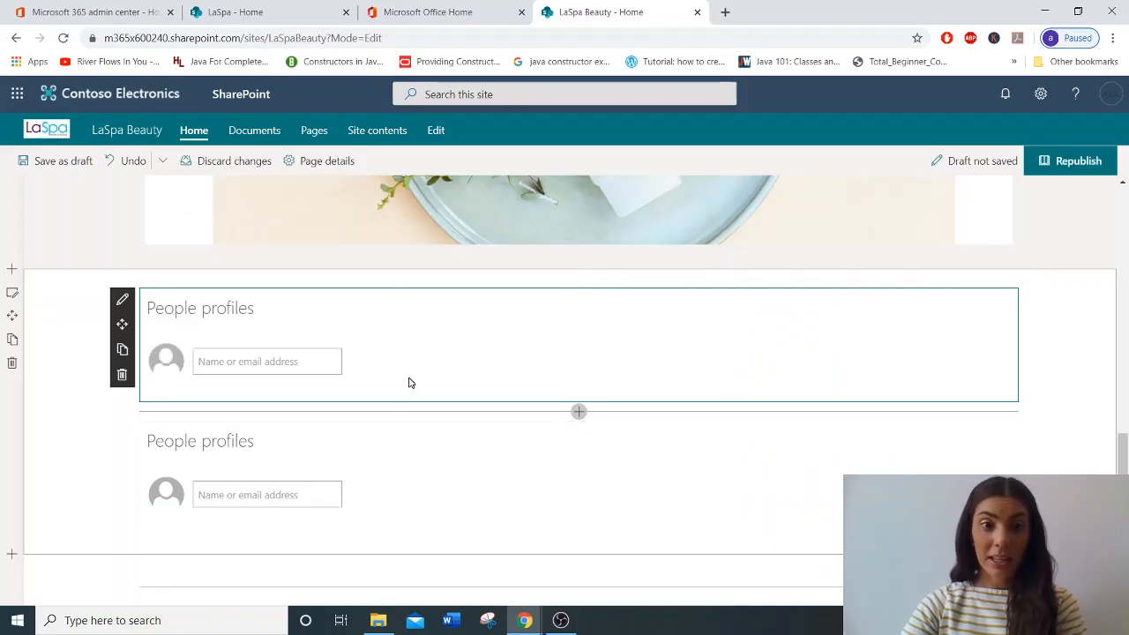
- Delete the lower, duplicate People profiles web part and title the remaining one "Staff Profiles"
{"action": "left_click", "coordinate": [360, 431]}
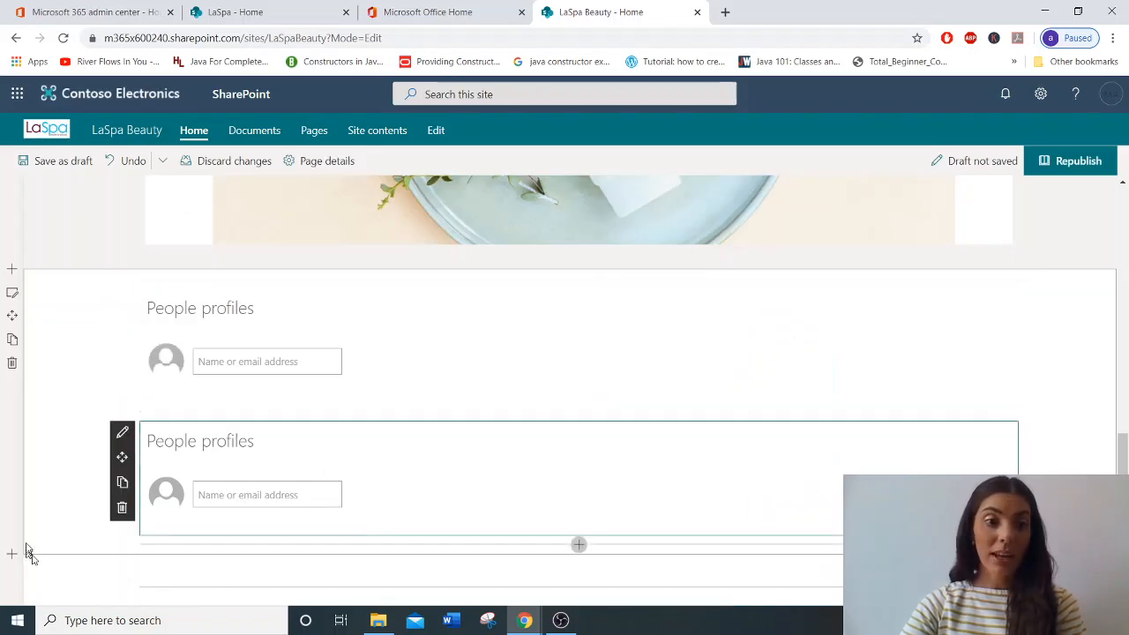
{"action": "left_click", "coordinate": [120, 517]}
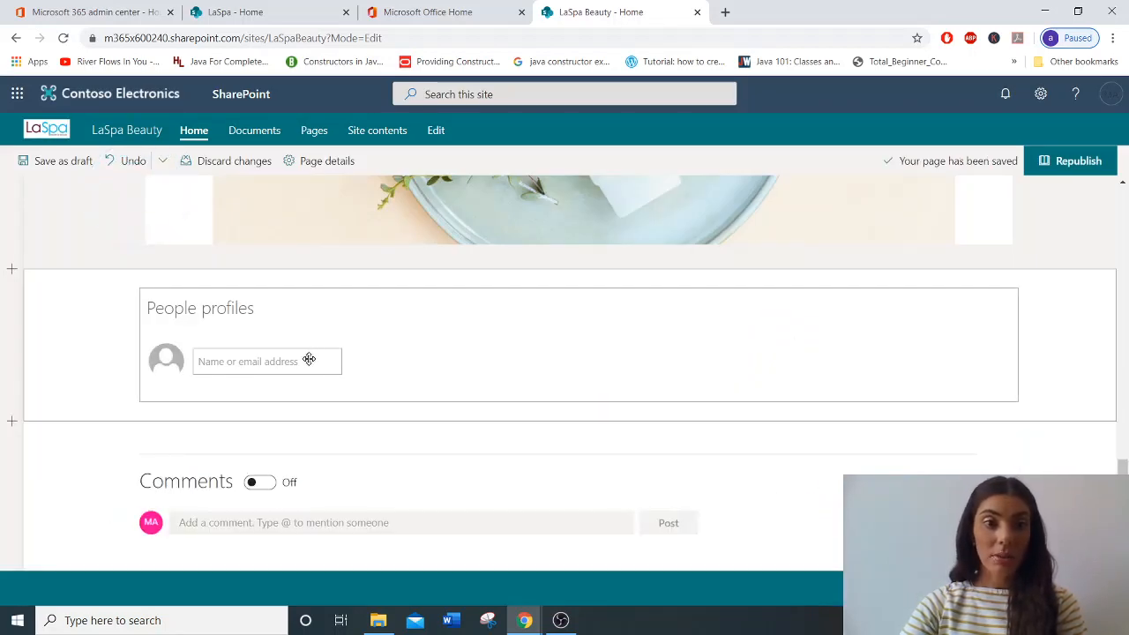
{"action": "left_click", "coordinate": [234, 305]}
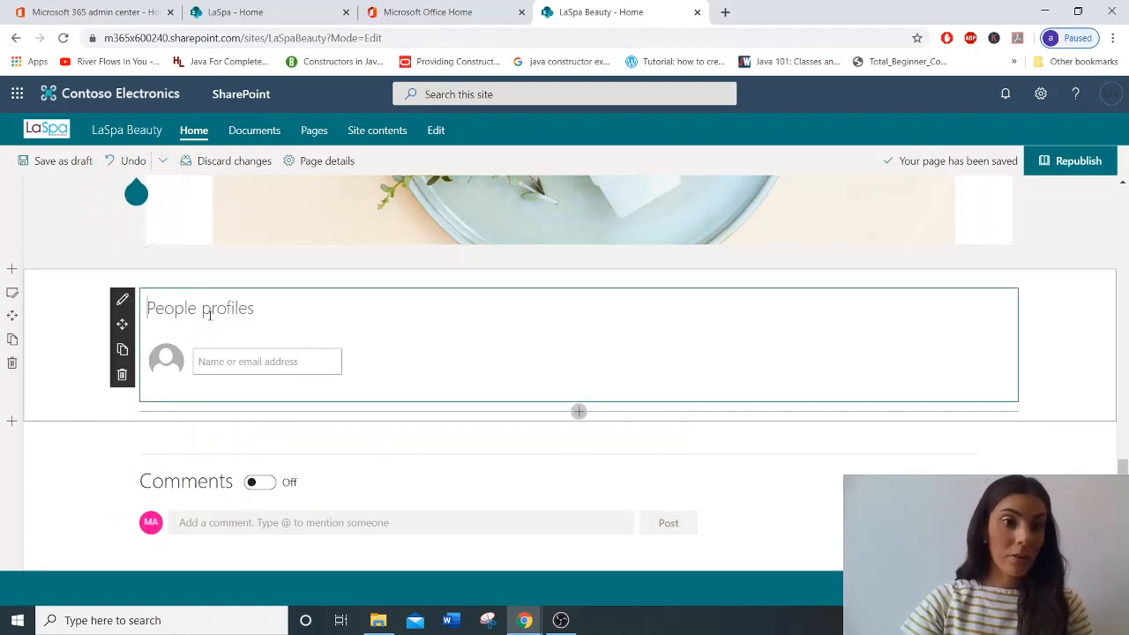
{"action": "type", "text": "Staff Profiles"}
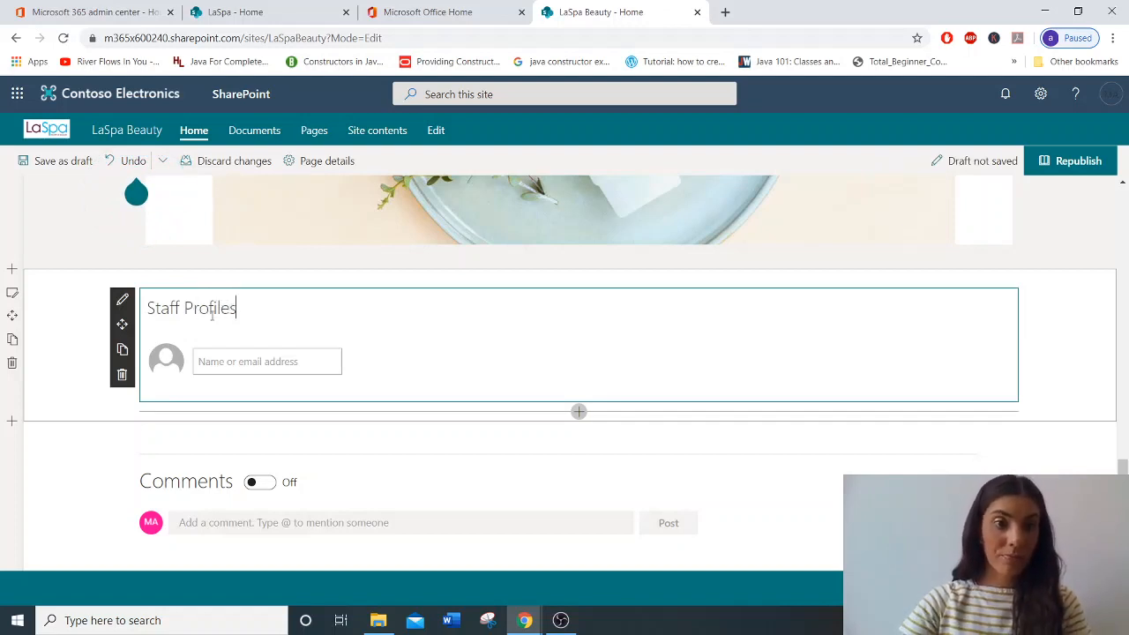
- Add four staff members to the Staff Profiles web part: the Retail Manager, the Product Manager, the HR Manager and the Manager
{"action": "left_click", "coordinate": [206, 357]}
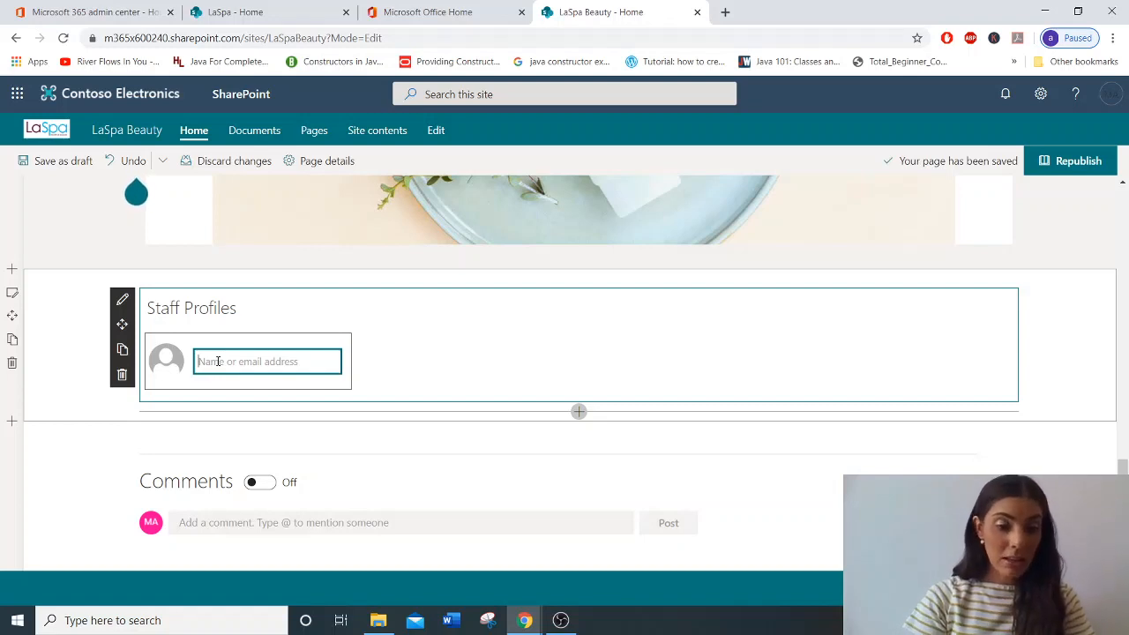
{"action": "type", "text": "Add"}
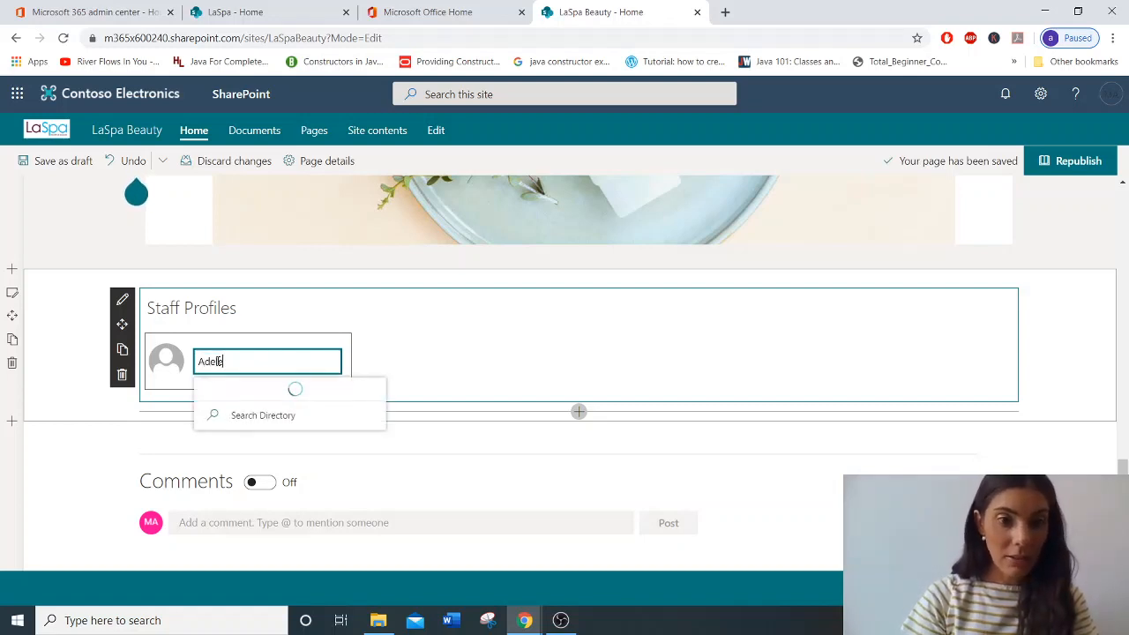
{"action": "type", "text": "le"}
{"action": "left_click", "coordinate": [281, 398]}
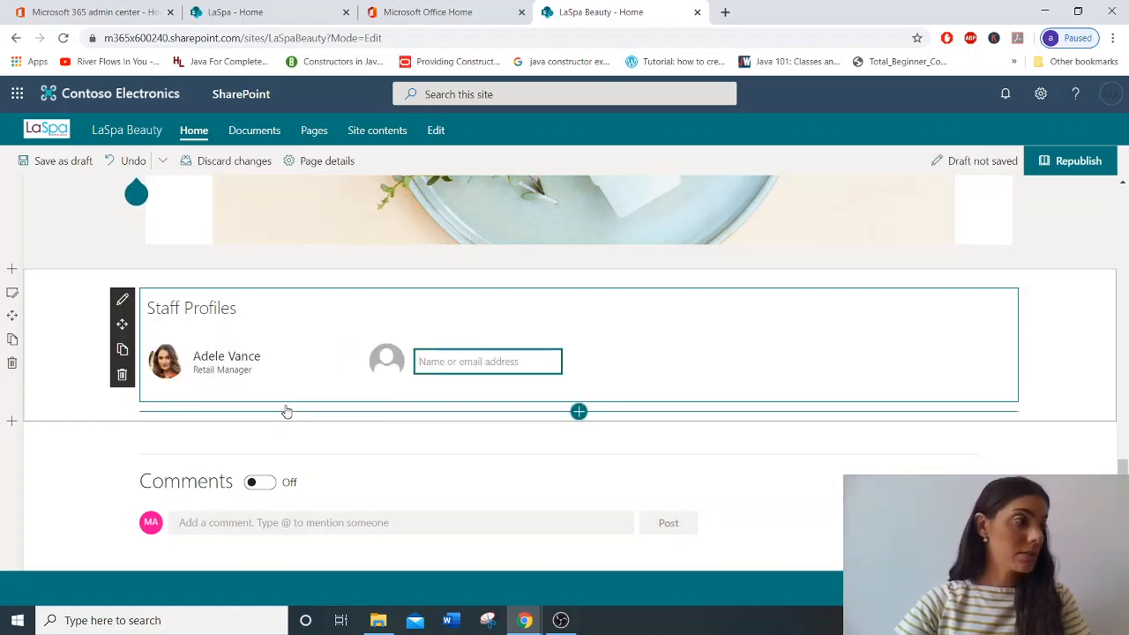
{"action": "type", "text": "Lidi"}
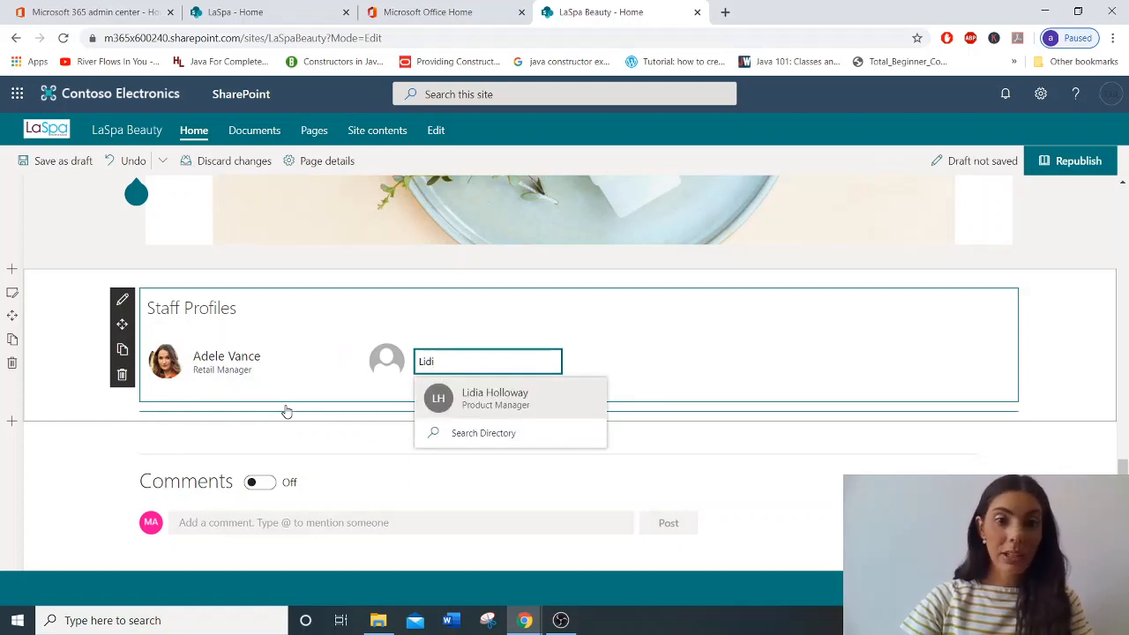
{"action": "left_click", "coordinate": [445, 404]}
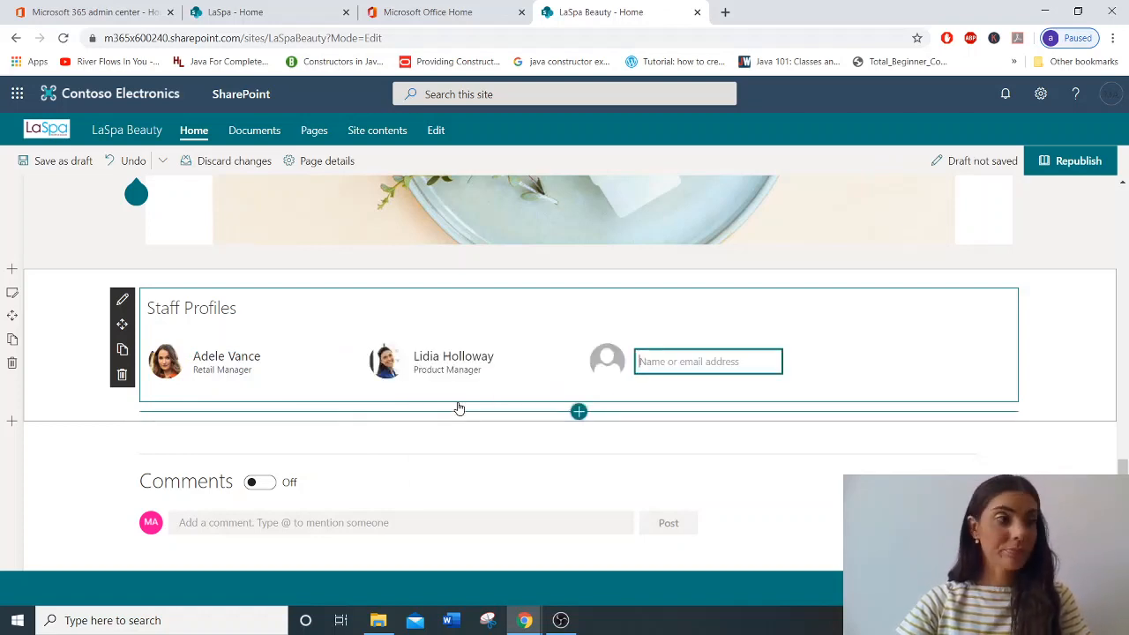
{"action": "type", "text": "Diego"}
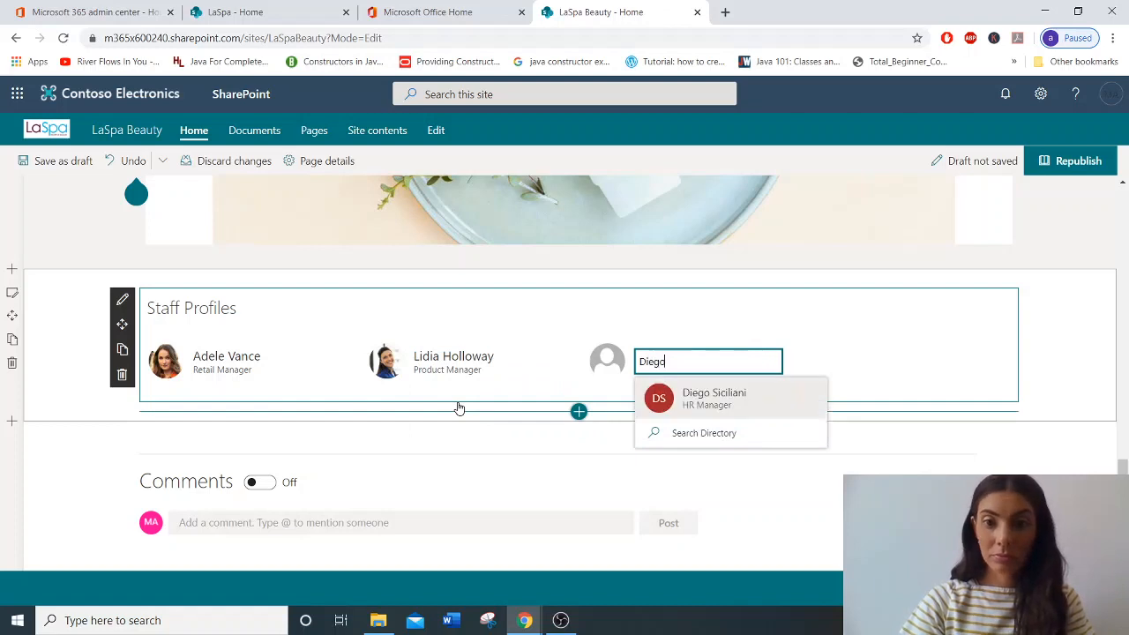
{"action": "left_click", "coordinate": [748, 396]}
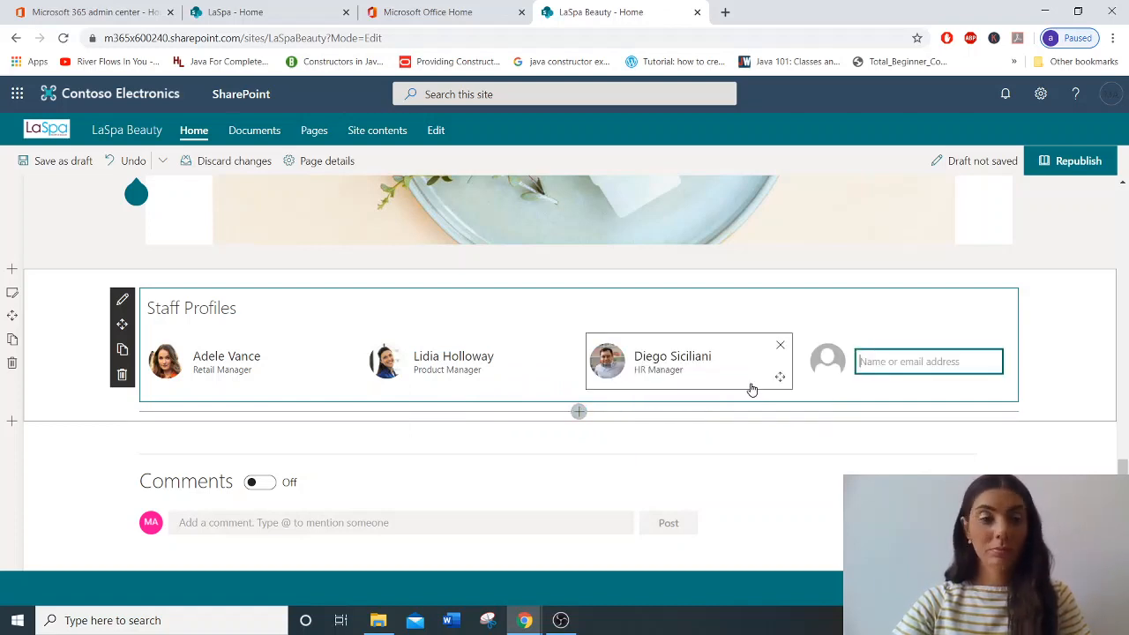
{"action": "type", "text": "Ger"}
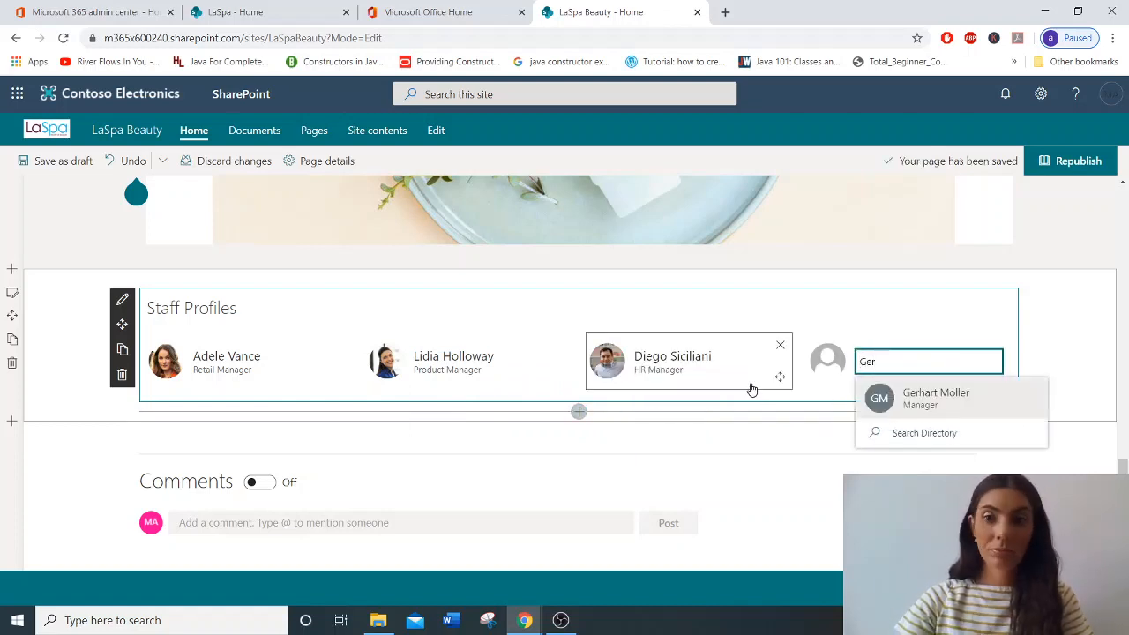
{"action": "left_click", "coordinate": [936, 396]}
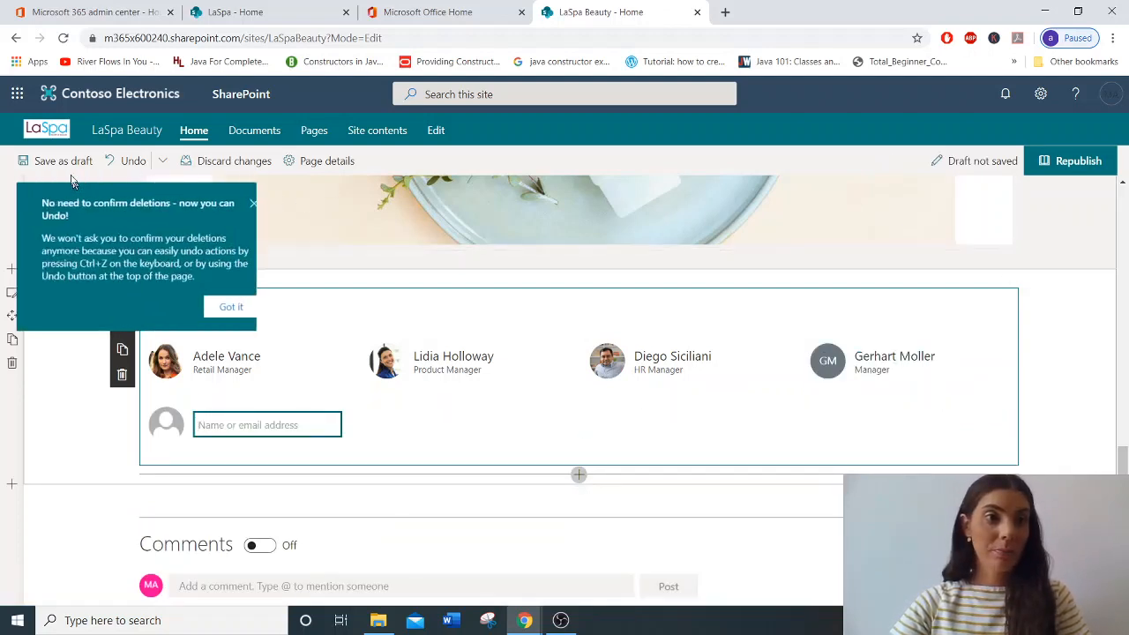
- Give the Staff Profiles section the solid teal background and save the page as a draft
{"action": "left_click", "coordinate": [71, 166]}
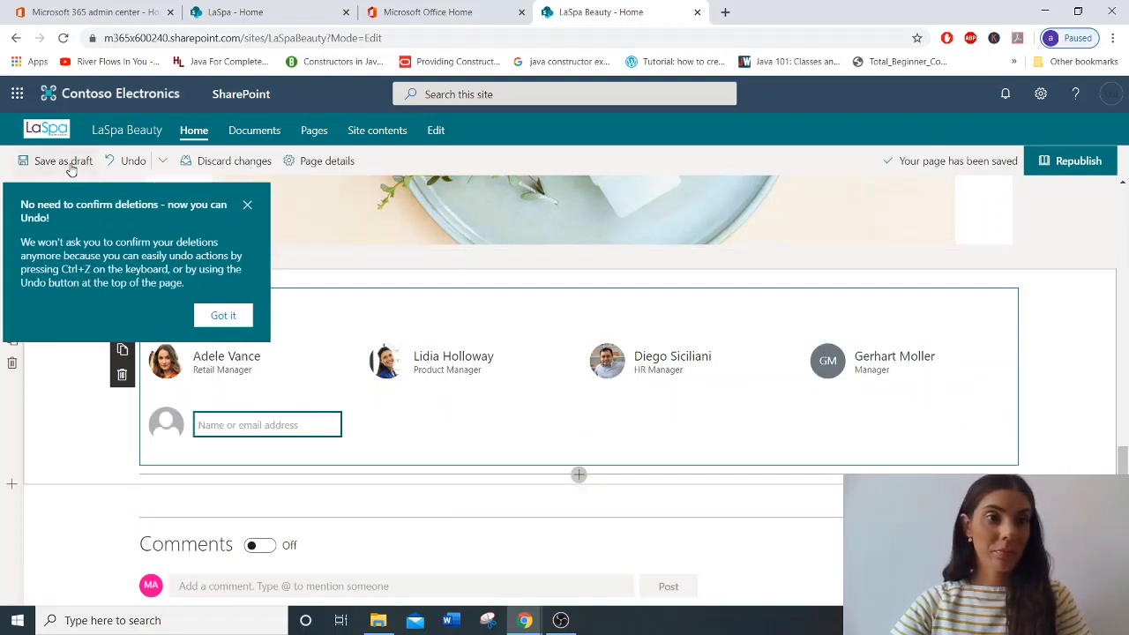
{"action": "left_click", "coordinate": [55, 398]}
{"action": "left_click", "coordinate": [246, 206]}
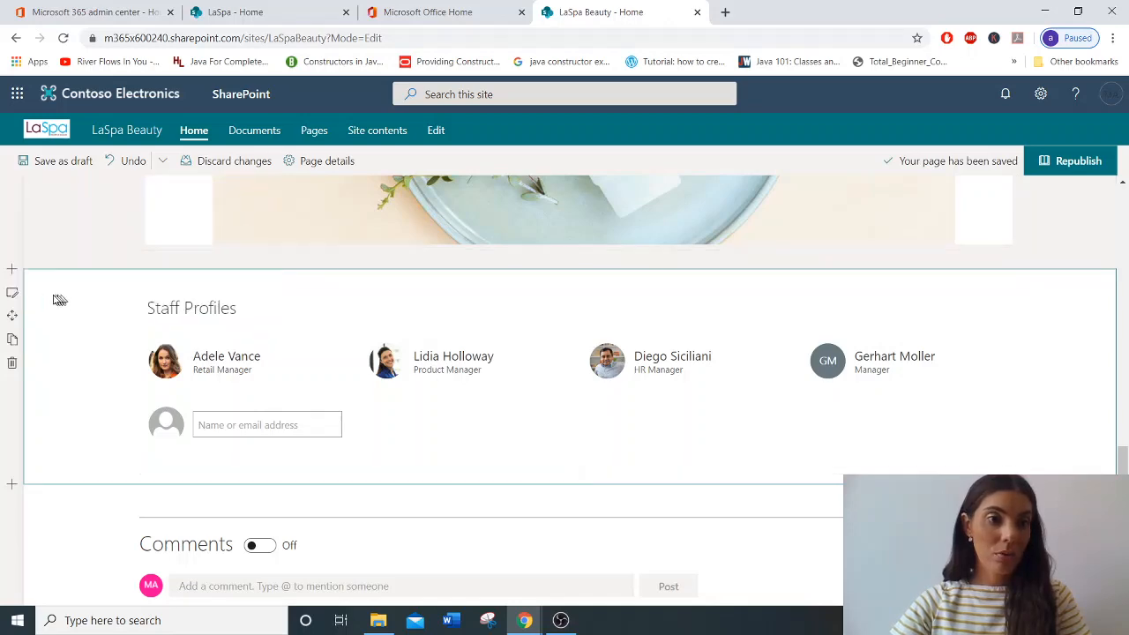
{"action": "left_click", "coordinate": [11, 294]}
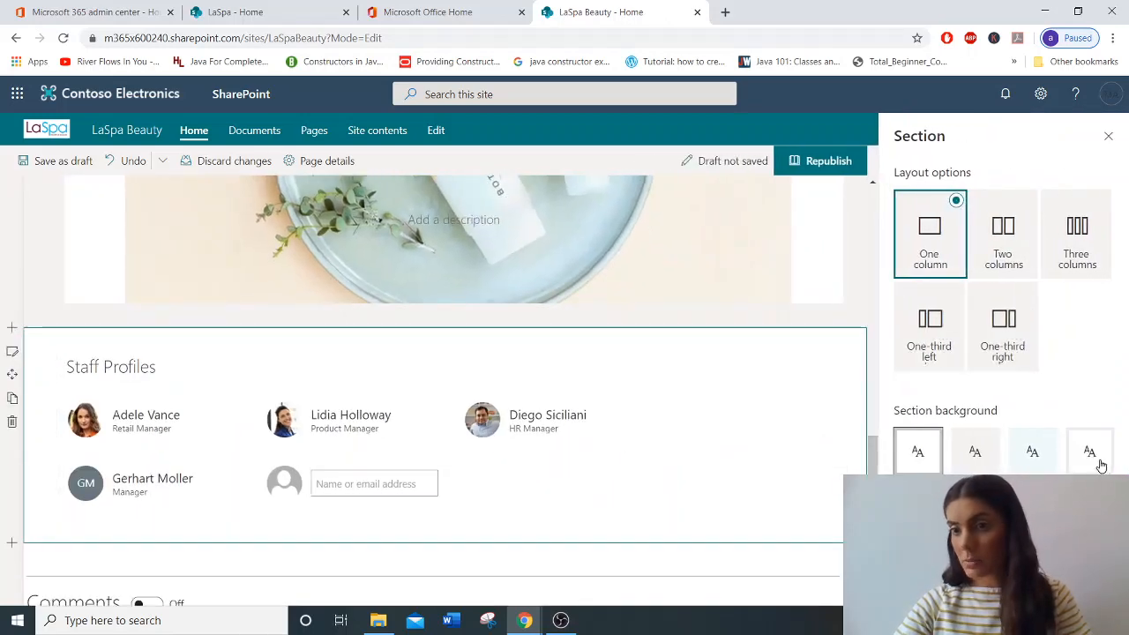
{"action": "left_click", "coordinate": [1097, 460]}
{"action": "left_click", "coordinate": [1108, 136]}
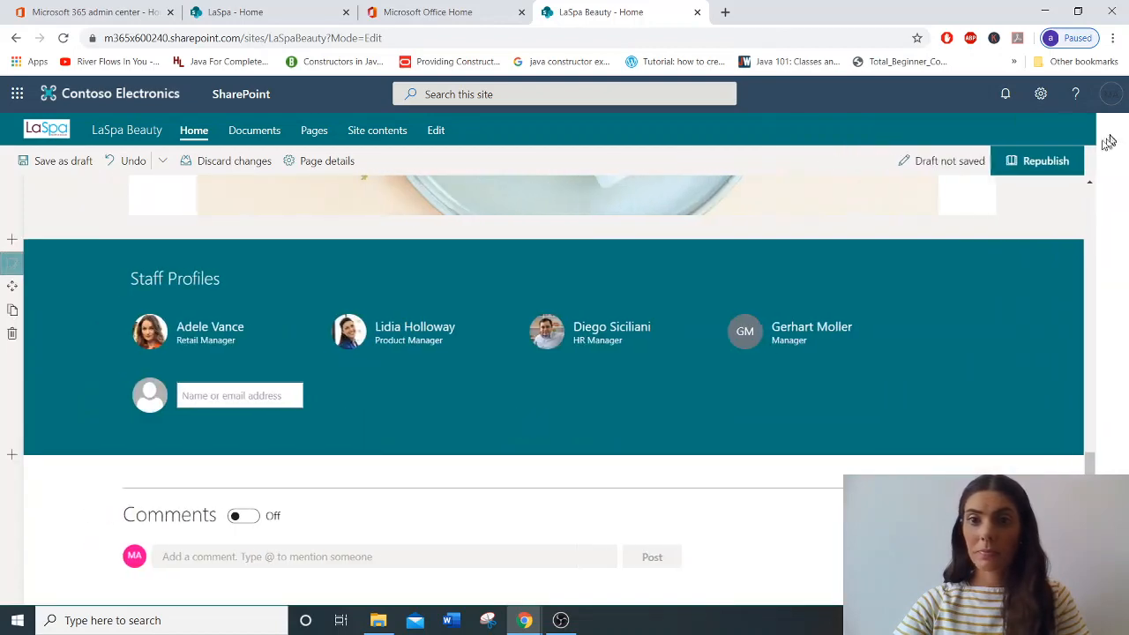
{"action": "left_click", "coordinate": [65, 164]}
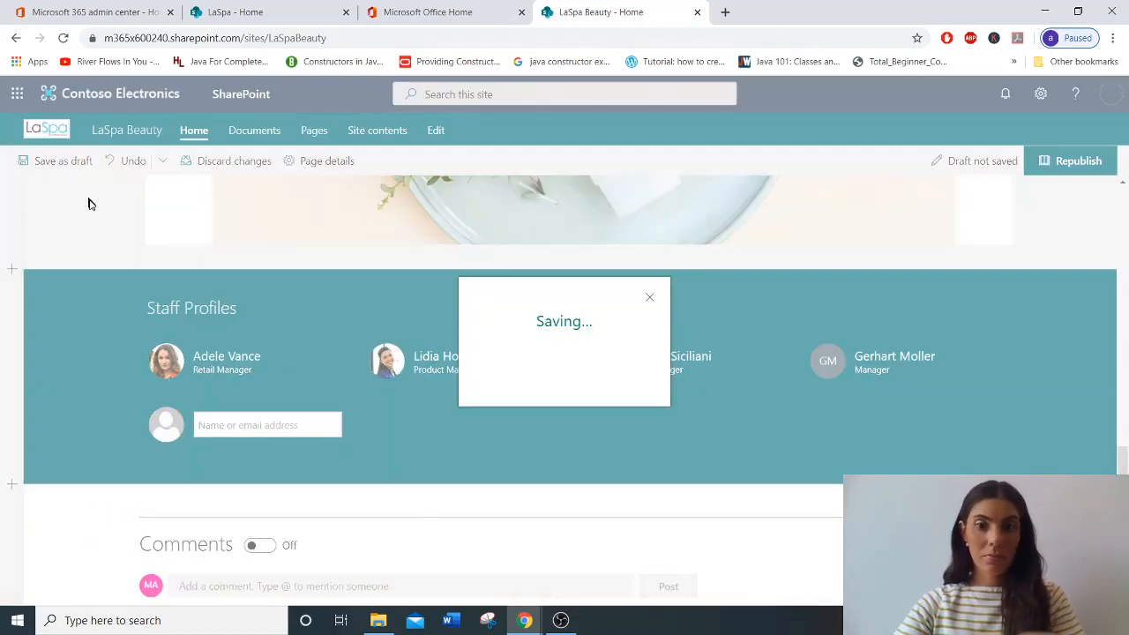
- Review the saved home page and republish it
{"action": "scroll", "coordinate": [630, 539], "scroll_direction": "up", "scroll_amount": 15}
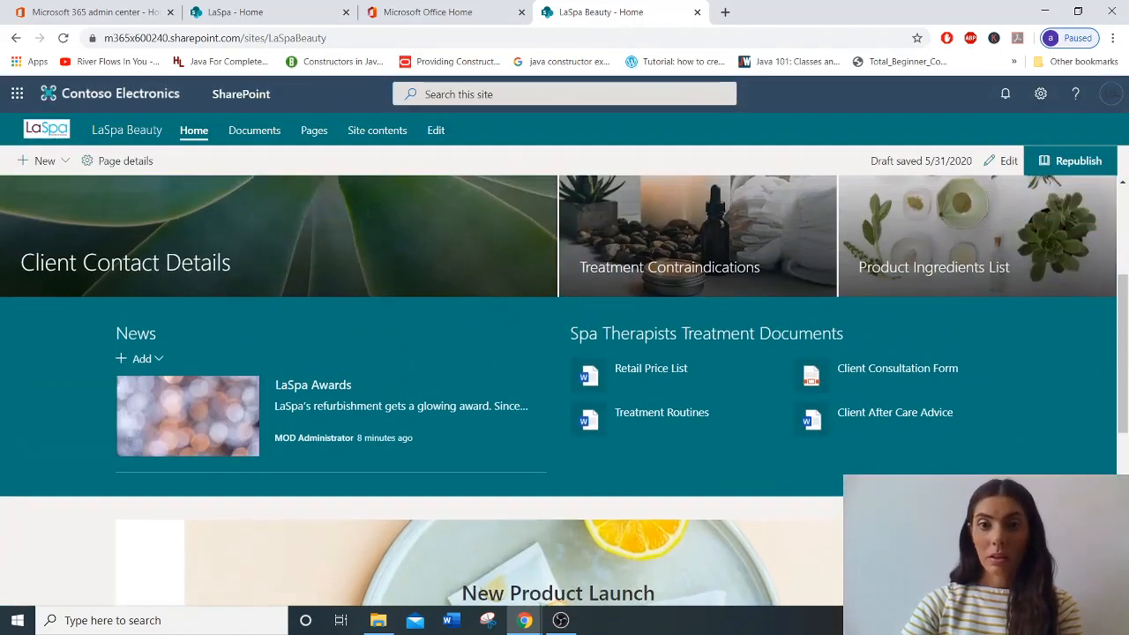
{"action": "scroll", "coordinate": [564, 397], "scroll_direction": "down", "scroll_amount": 10}
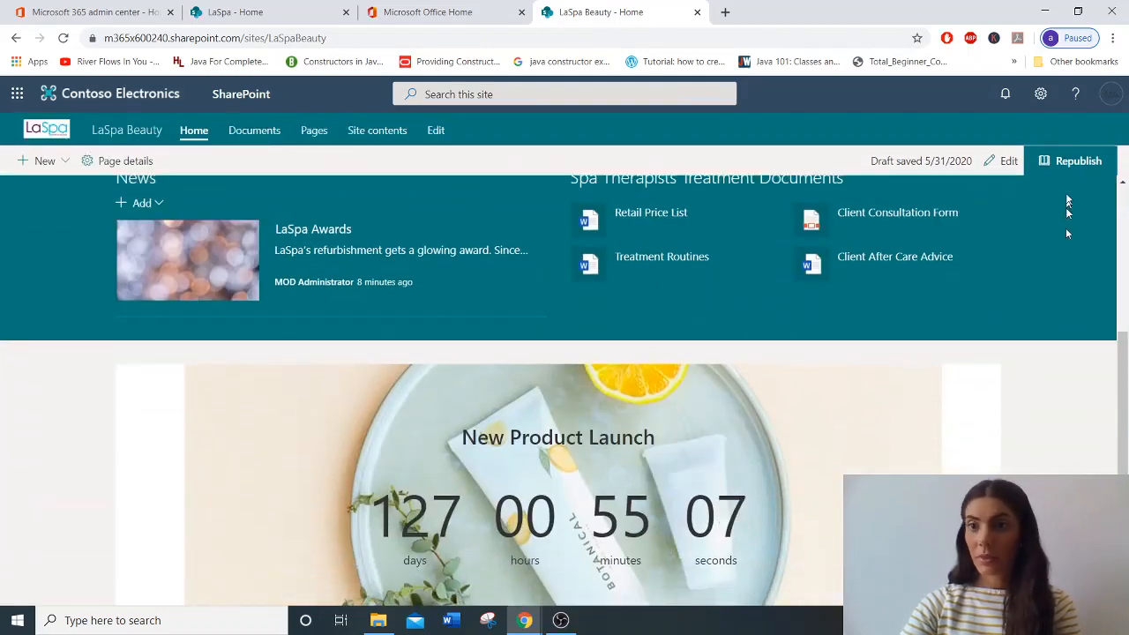
{"action": "left_click", "coordinate": [1072, 161]}
{"action": "scroll", "coordinate": [1118, 428], "scroll_direction": "up", "scroll_amount": 5}
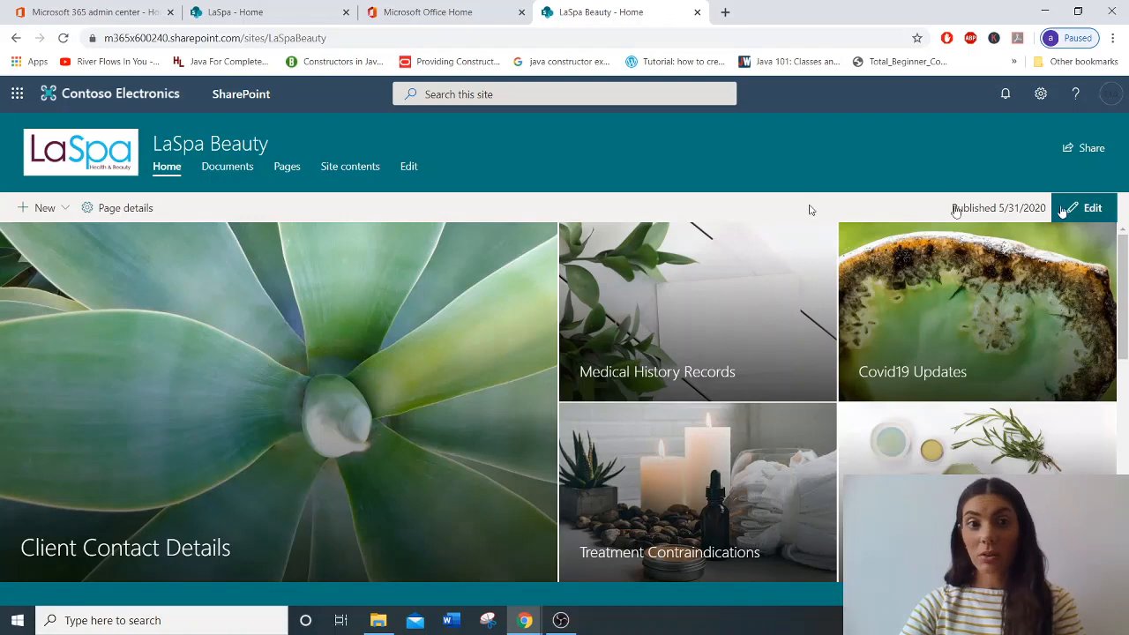
- Try to remove the Documents, Pages and Site contents links from the site navigation
{"action": "left_click", "coordinate": [410, 171]}
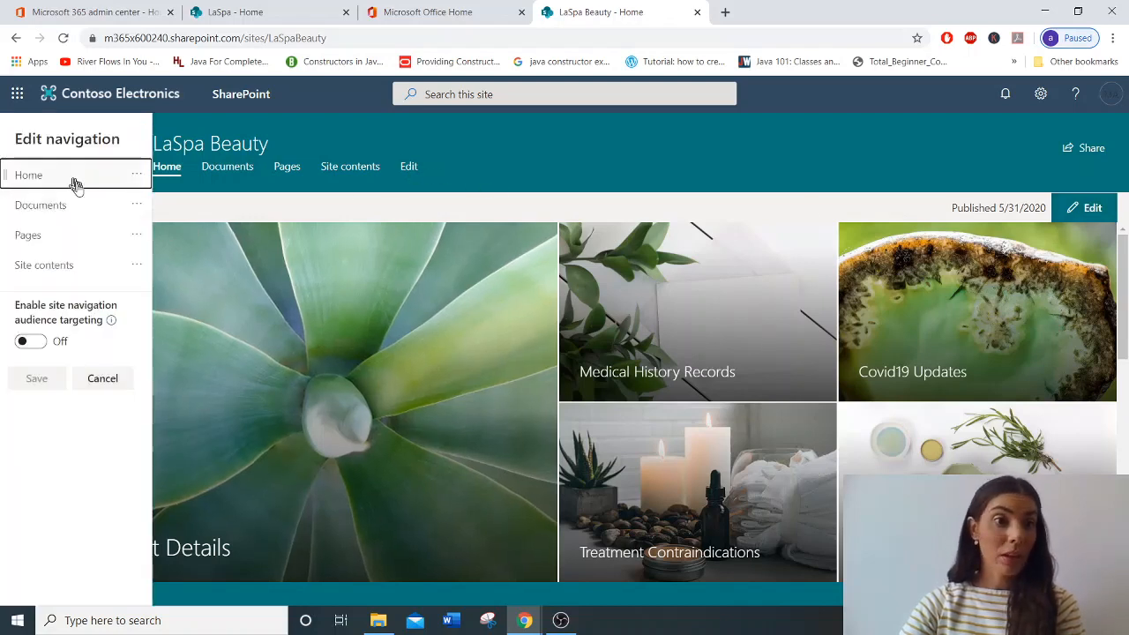
{"action": "left_click", "coordinate": [137, 204]}
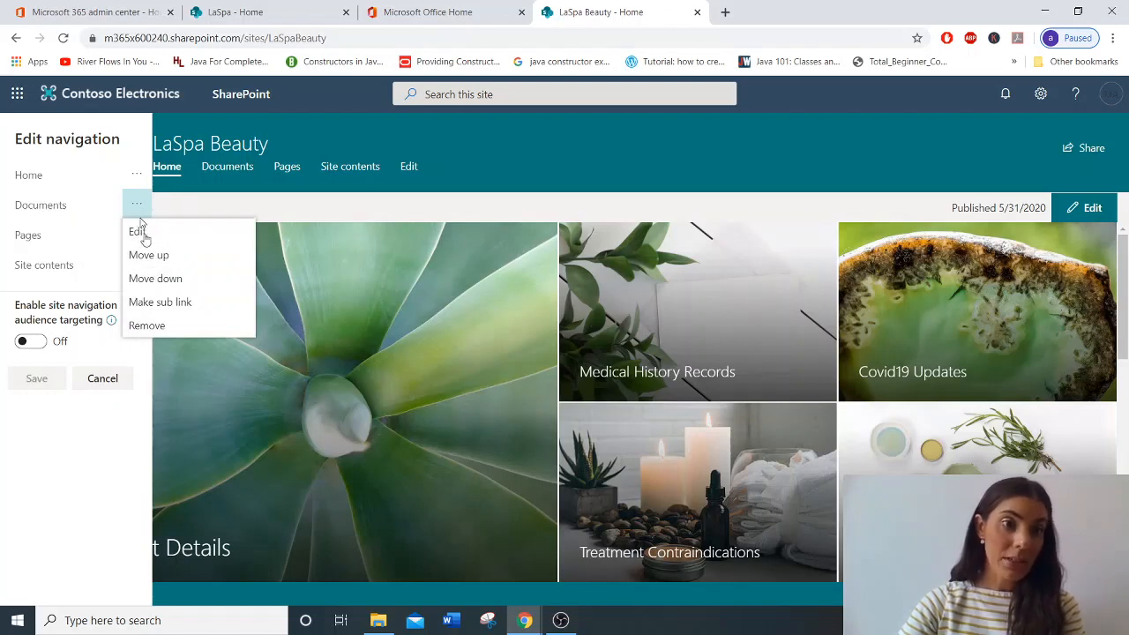
{"action": "left_click", "coordinate": [161, 325]}
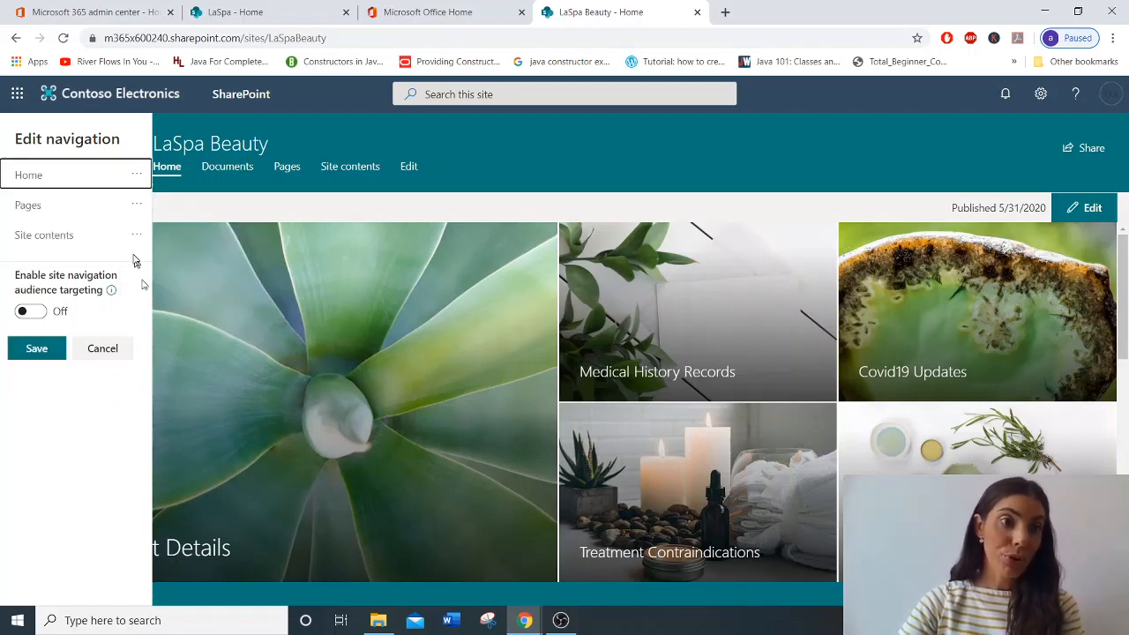
{"action": "left_click", "coordinate": [140, 205]}
{"action": "left_click", "coordinate": [170, 322]}
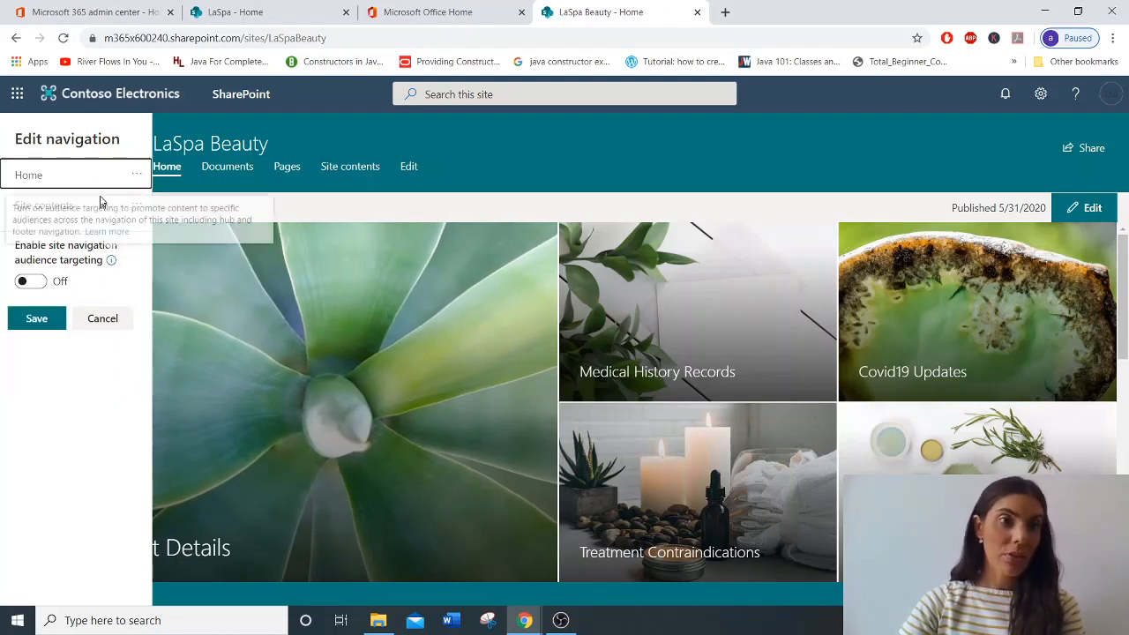
{"action": "left_click", "coordinate": [111, 262]}
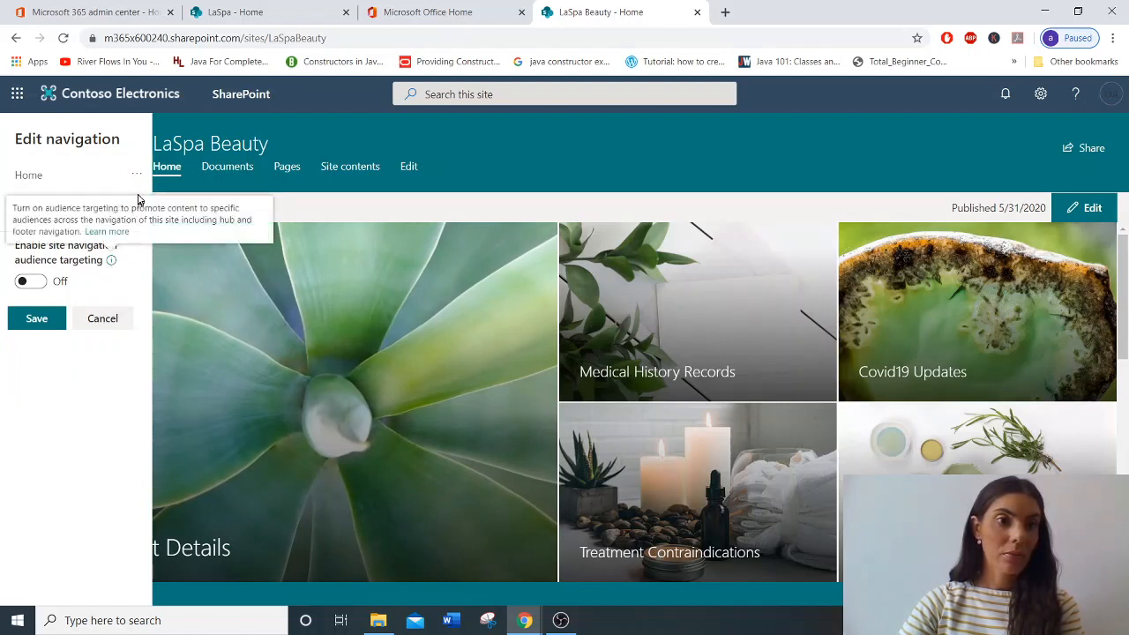
{"action": "left_click", "coordinate": [136, 203]}
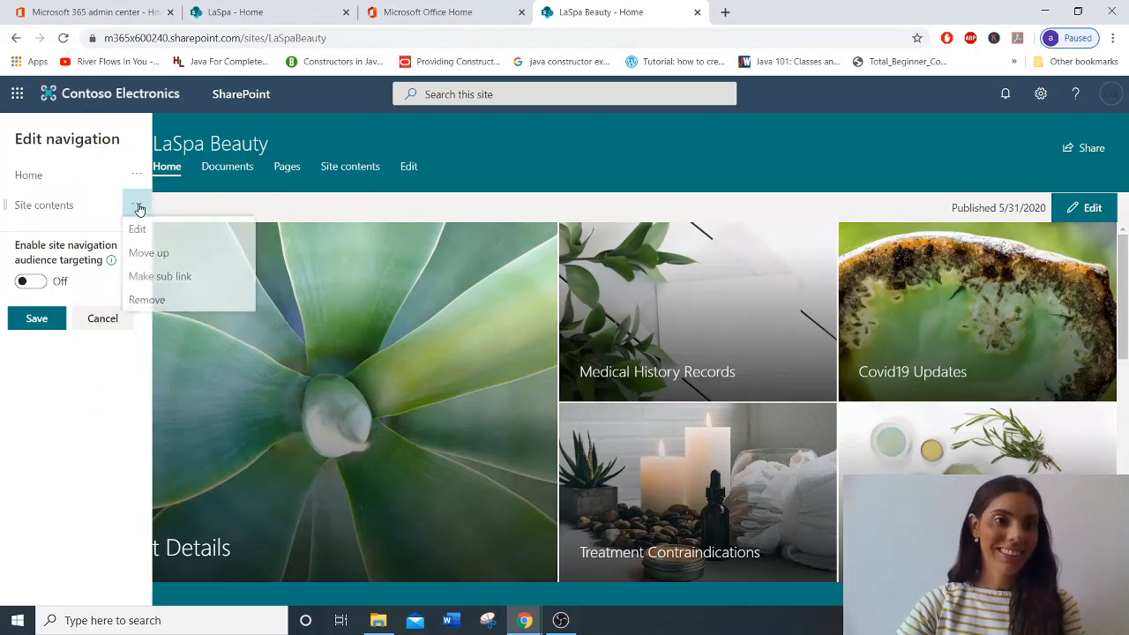
{"action": "left_click", "coordinate": [136, 303]}
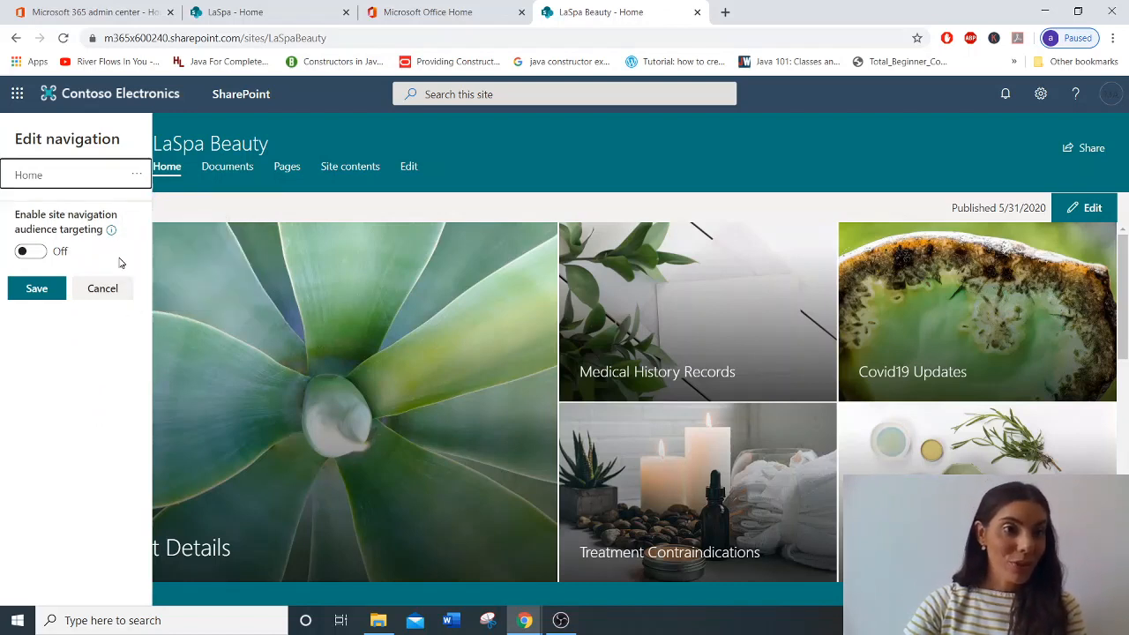
{"action": "left_click", "coordinate": [76, 191]}
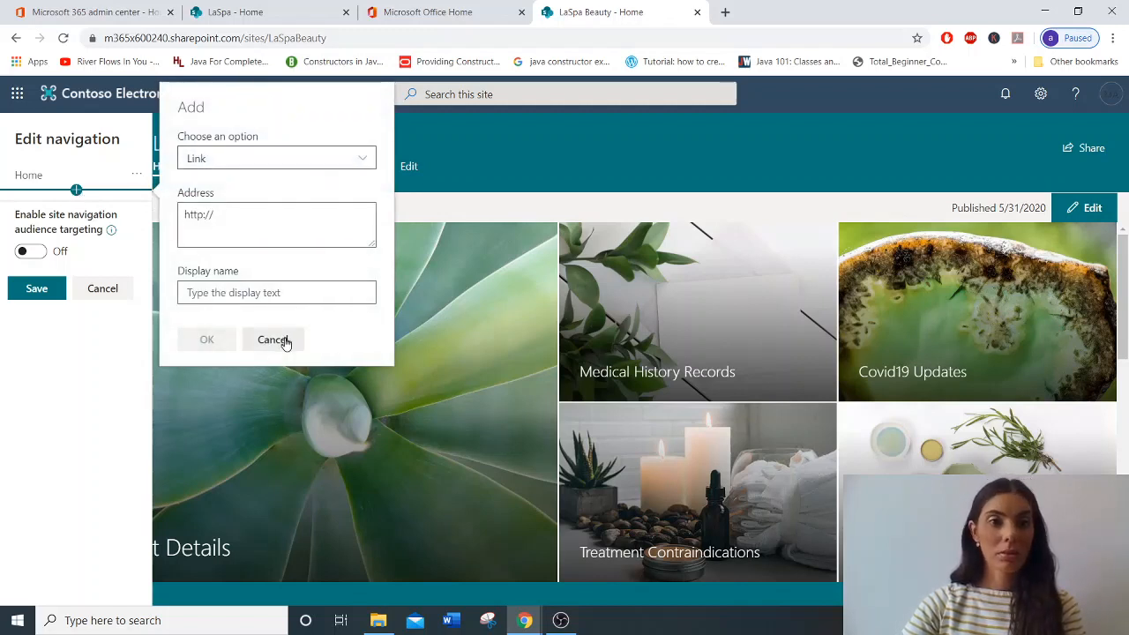
{"action": "left_click", "coordinate": [260, 294]}
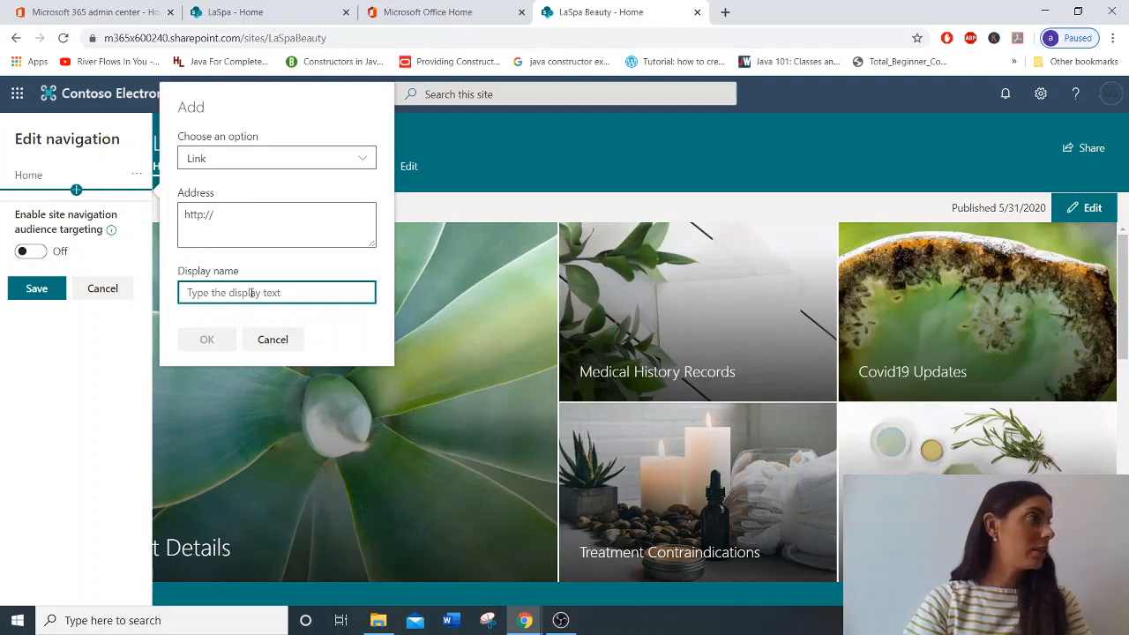
{"action": "type", "text": "Treatment Contraindications"}
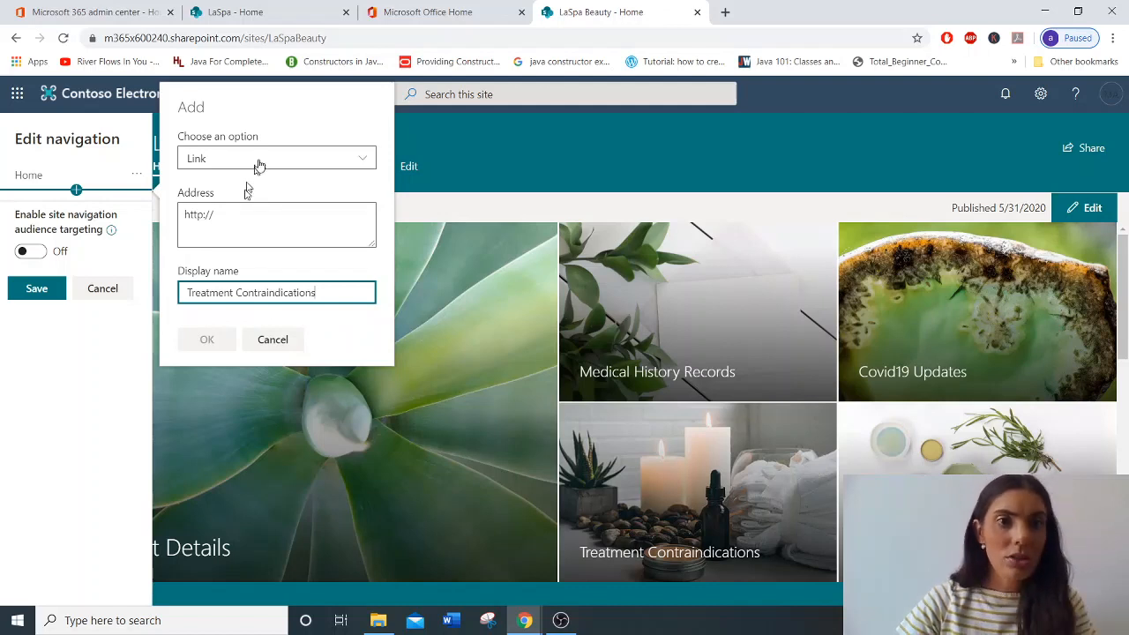
{"action": "left_click", "coordinate": [278, 340]}
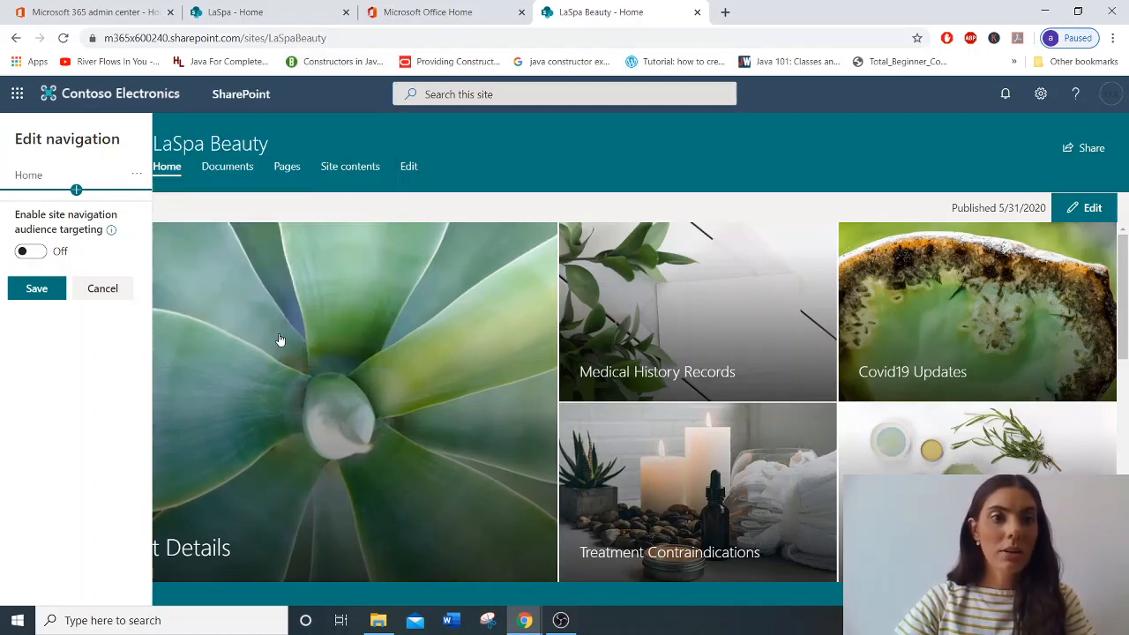
{"action": "left_click", "coordinate": [92, 291]}
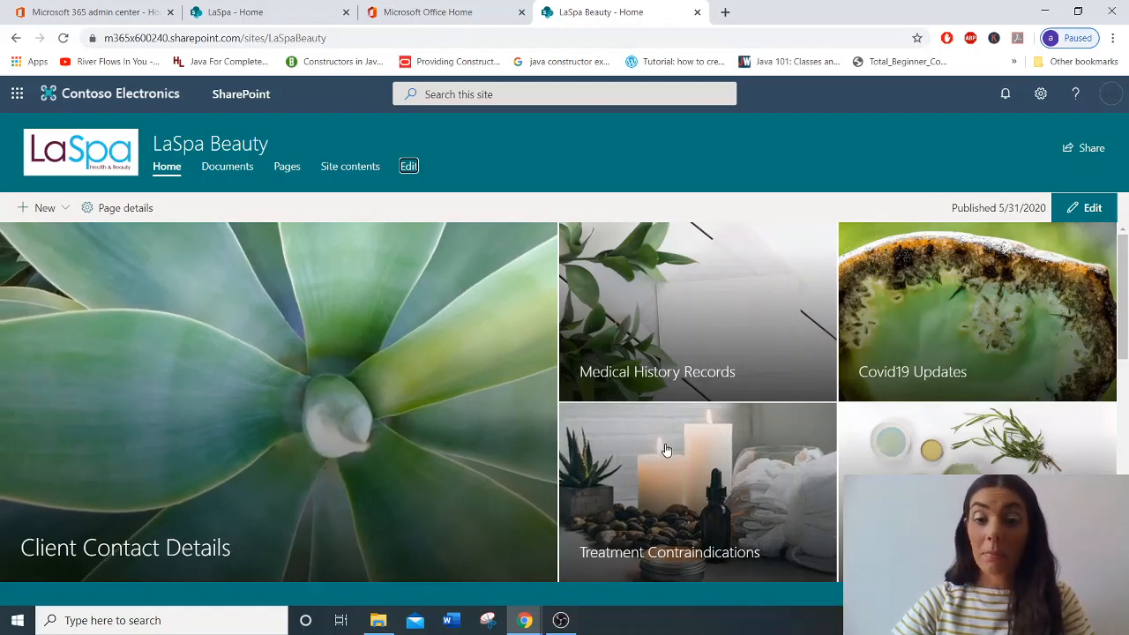
{"action": "left_click", "coordinate": [697, 466]}
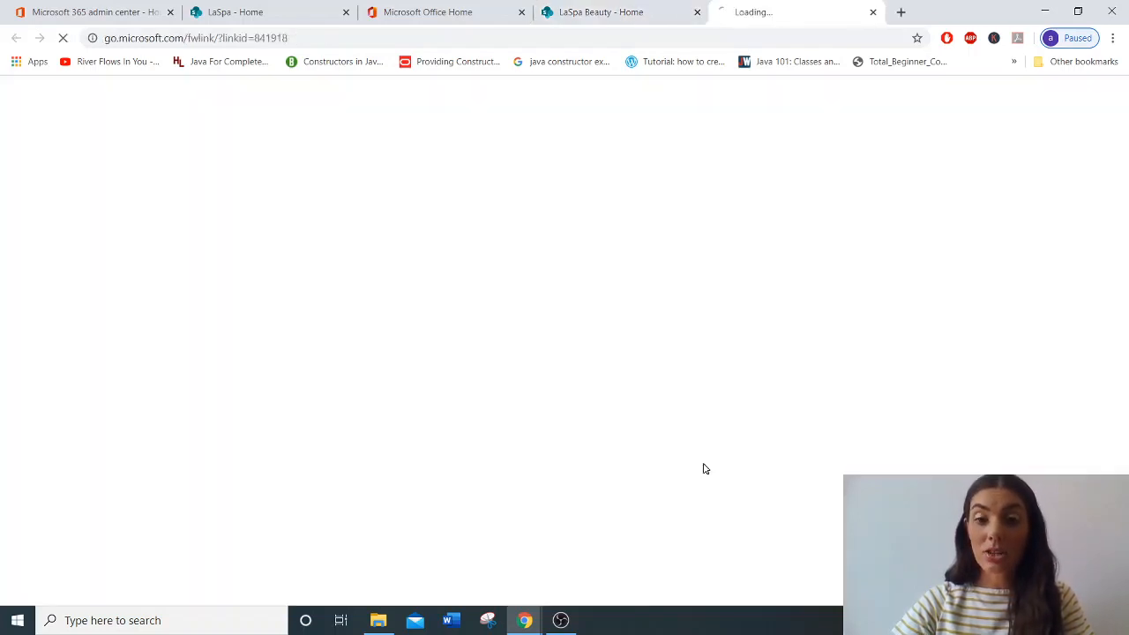
{"action": "left_click", "coordinate": [874, 13]}
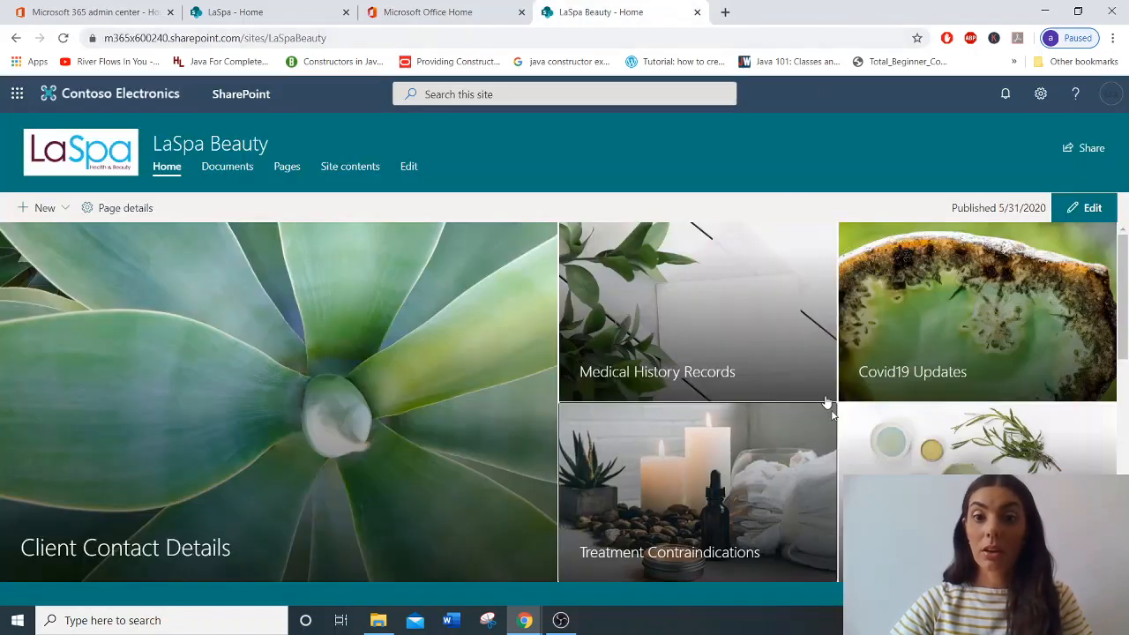
- Create a new page on the site and title it "Treatment Contraindications"
{"action": "left_click", "coordinate": [1041, 93]}
{"action": "left_click", "coordinate": [957, 203]}
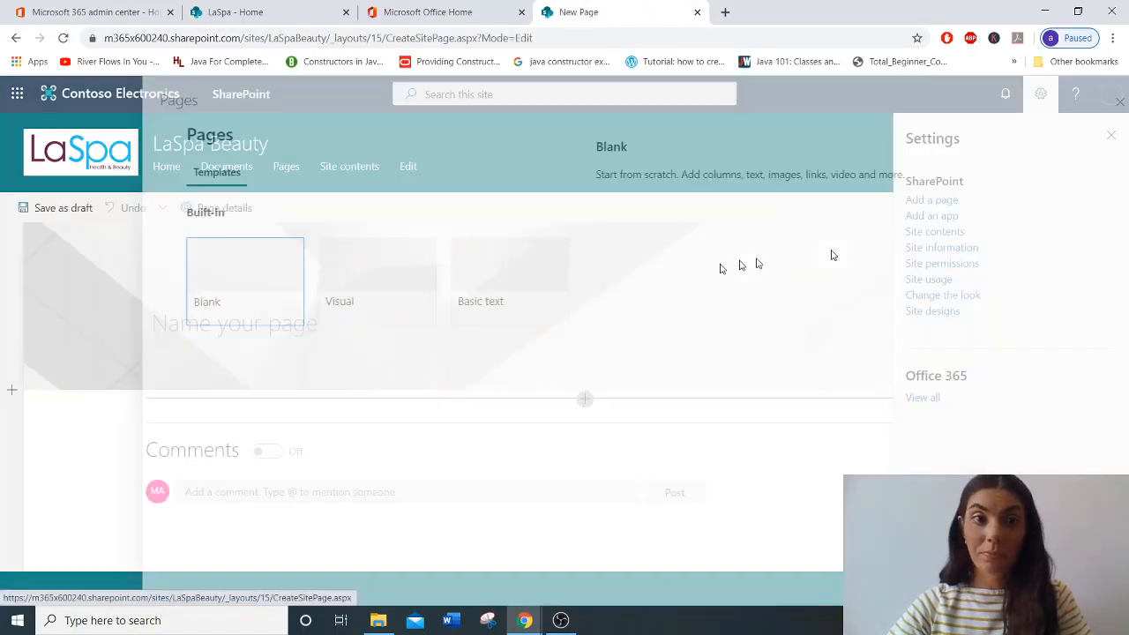
{"action": "left_click", "coordinate": [1040, 575]}
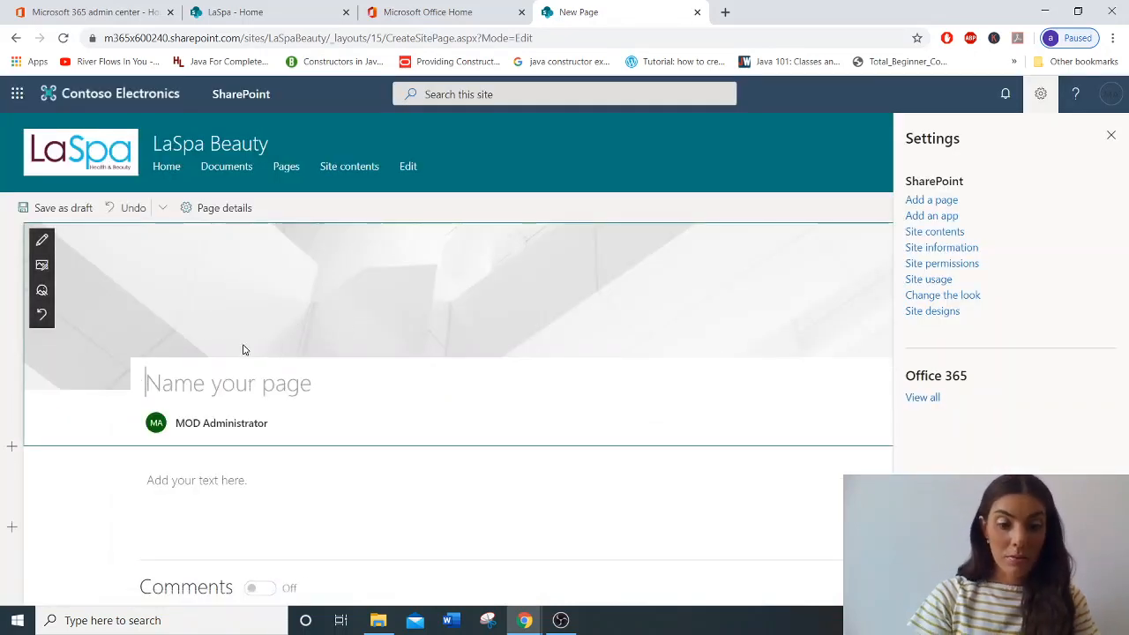
{"action": "type", "text": "Treatmen"}
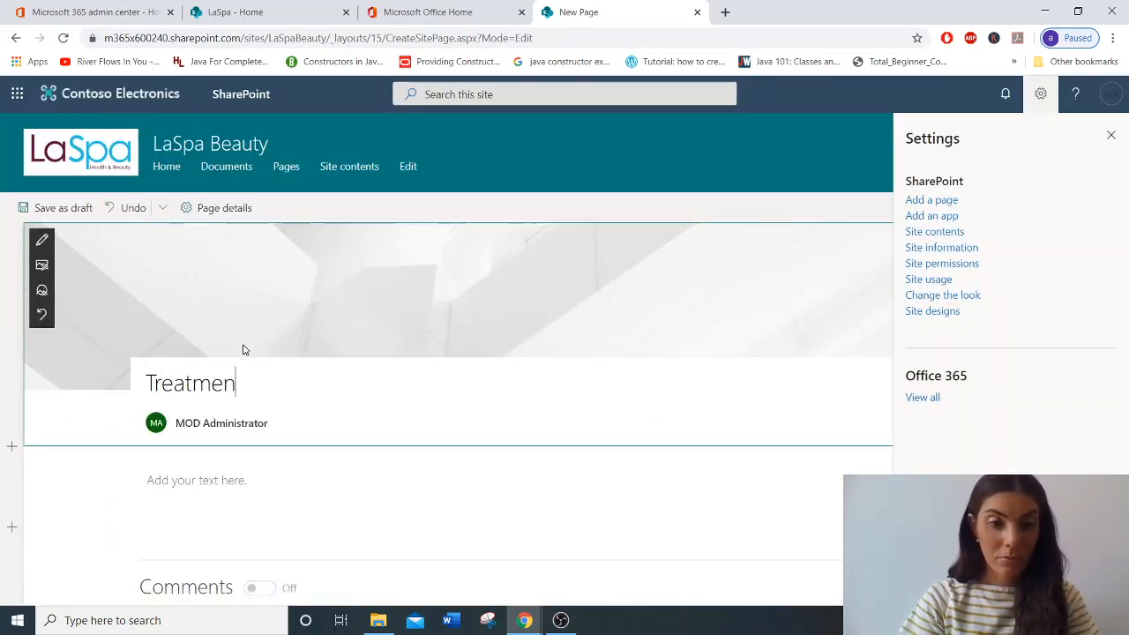
{"action": "type", "text": "t Contraindications"}
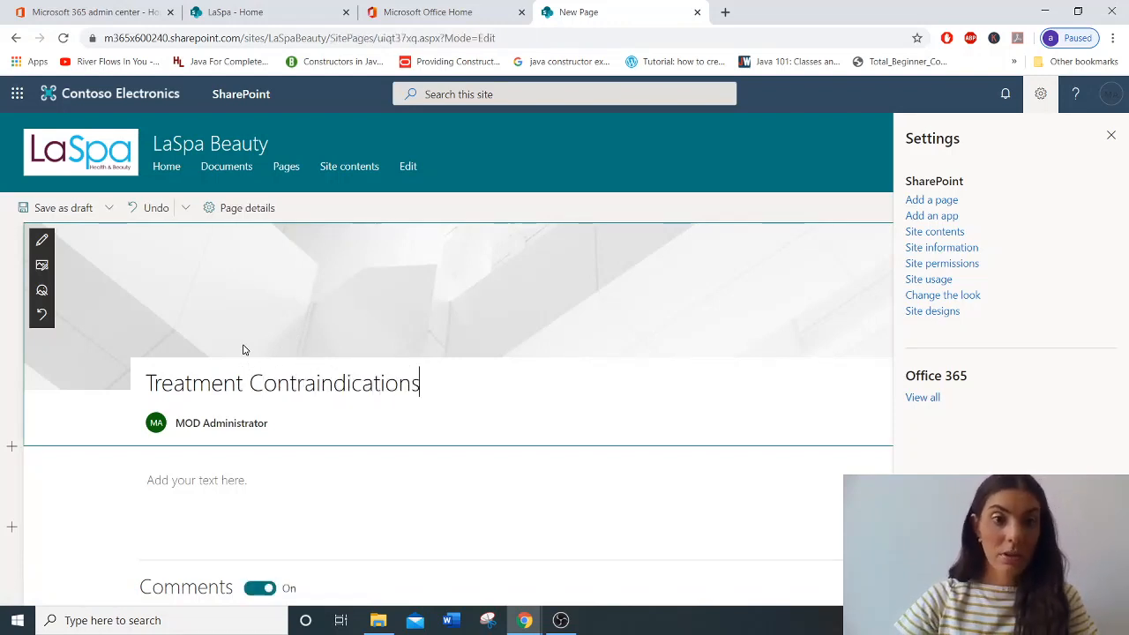
- Set the page banner to drop-of-water-3671613_1920.jpg from the Images folder in Site Assets and move its focal point slightly down
{"action": "left_click", "coordinate": [41, 264]}
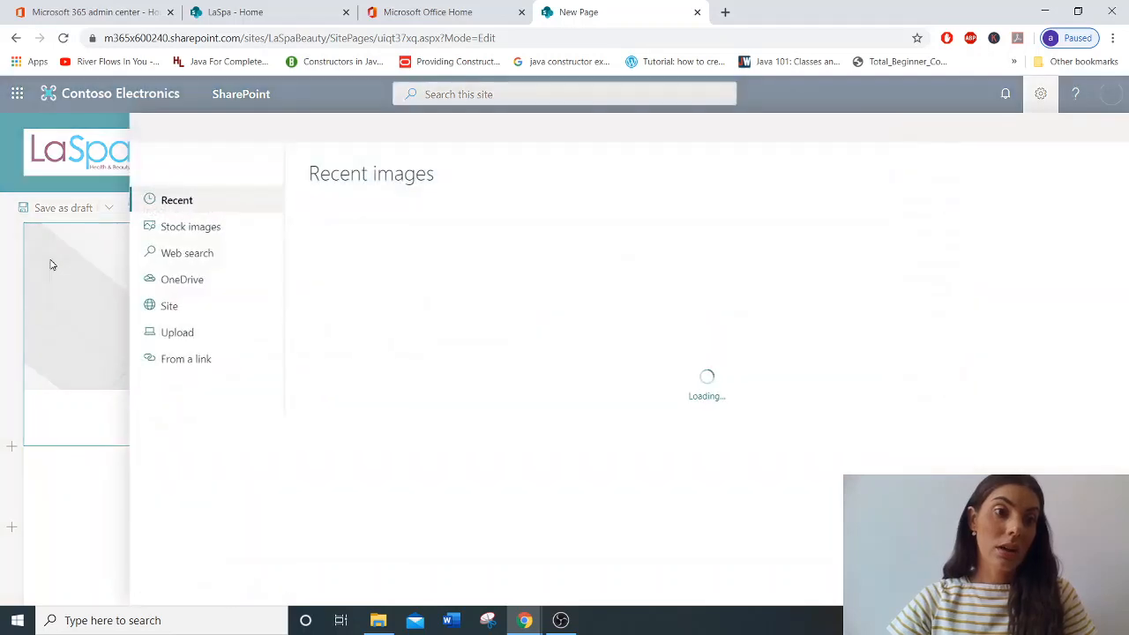
{"action": "left_click", "coordinate": [188, 310]}
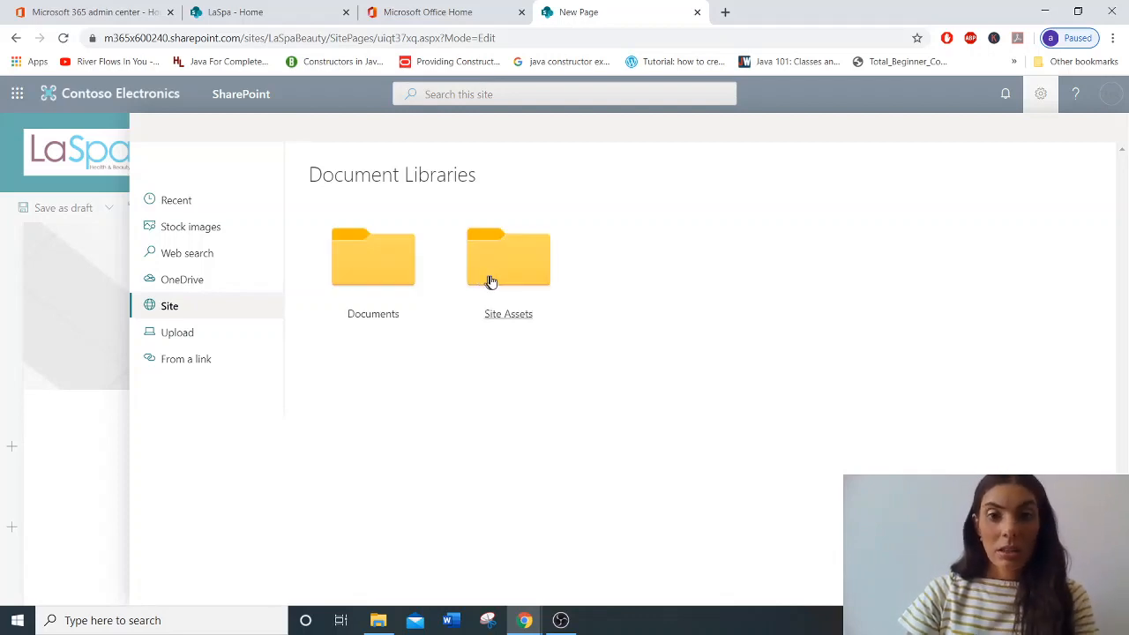
{"action": "left_click", "coordinate": [491, 282]}
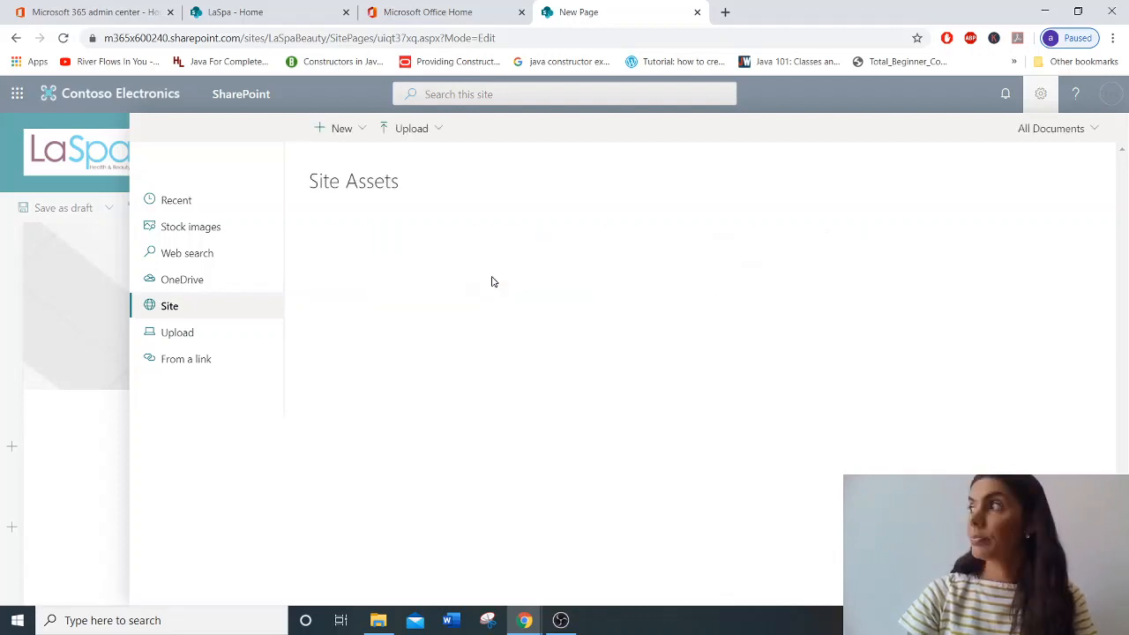
{"action": "left_click", "coordinate": [391, 263]}
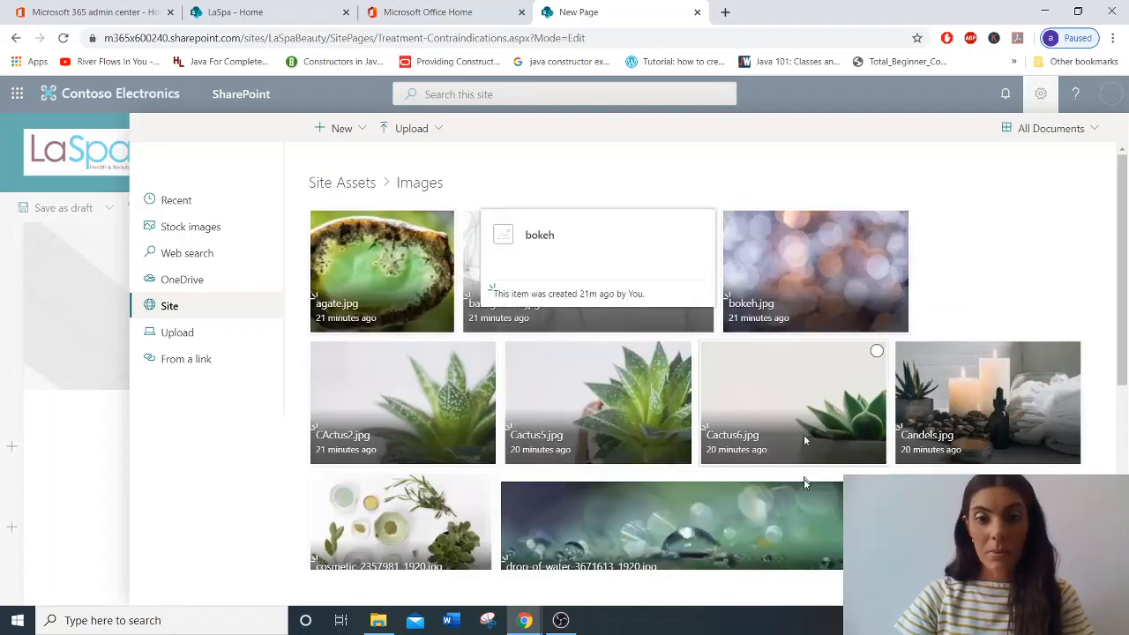
{"action": "left_click", "coordinate": [782, 512]}
{"action": "left_click", "coordinate": [997, 586]}
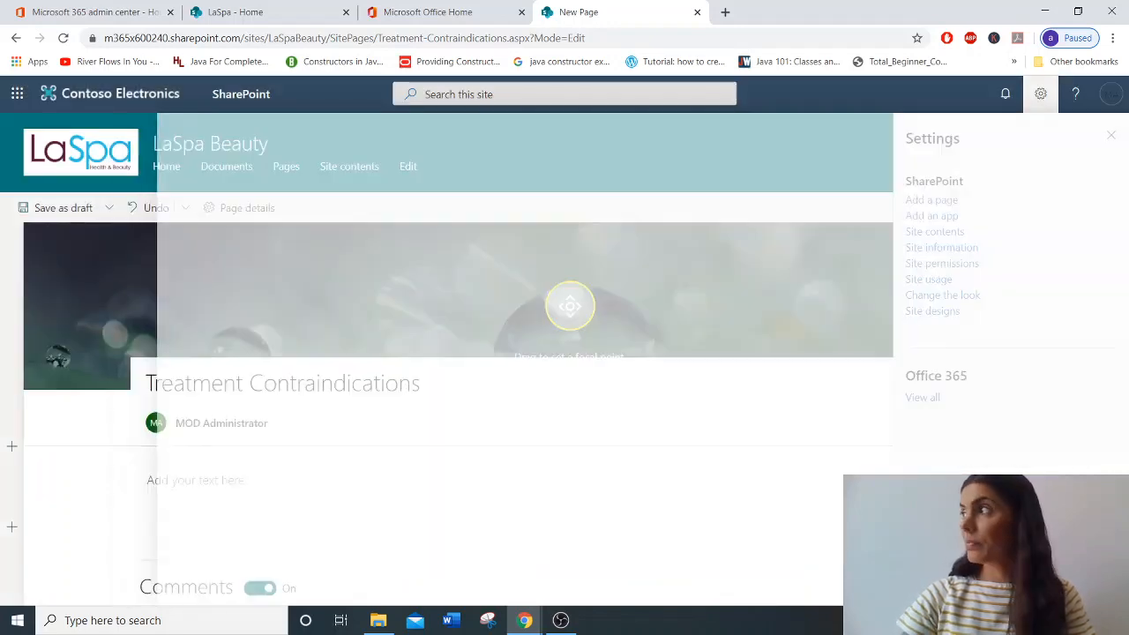
{"action": "left_click_drag", "start_coordinate": [591, 318], "coordinate": [591, 342]}
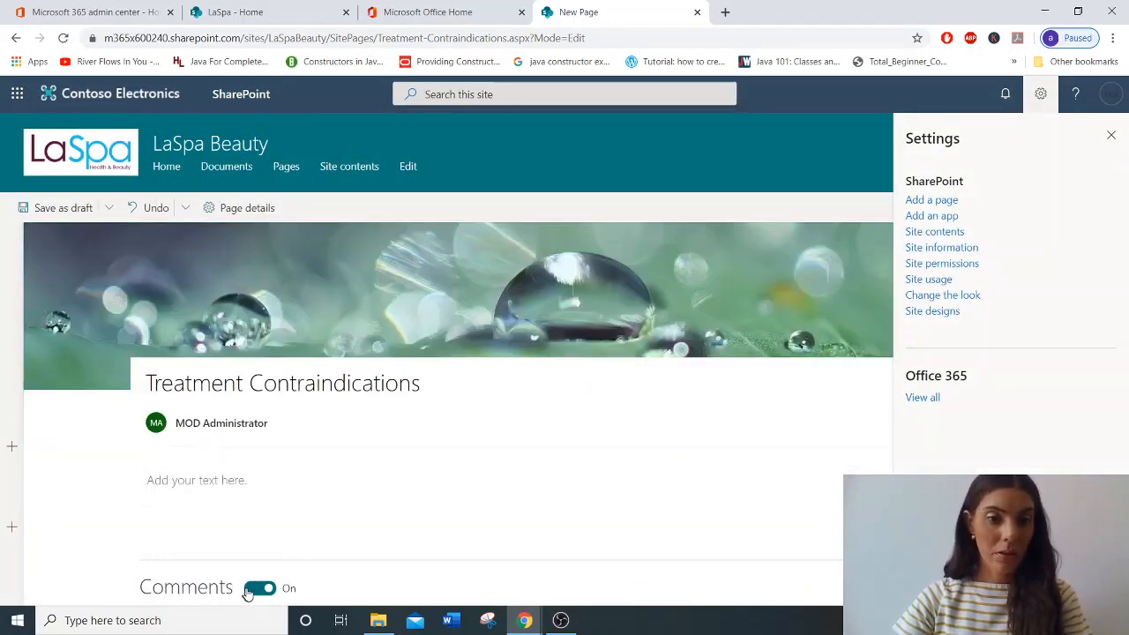
- Turn off comments on the Treatment Contraindications page and clear its author
{"action": "left_click", "coordinate": [251, 591]}
{"action": "left_click", "coordinate": [288, 425]}
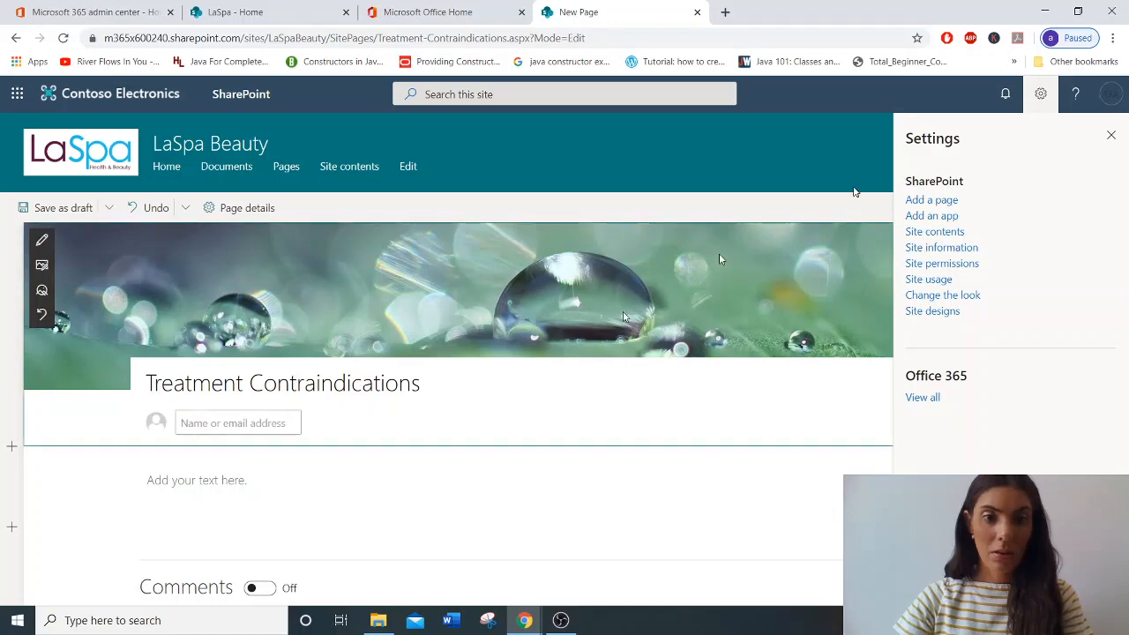
- Publish the Treatment Contraindications page and copy its page address
{"action": "left_click", "coordinate": [1109, 136]}
{"action": "left_click", "coordinate": [1084, 208]}
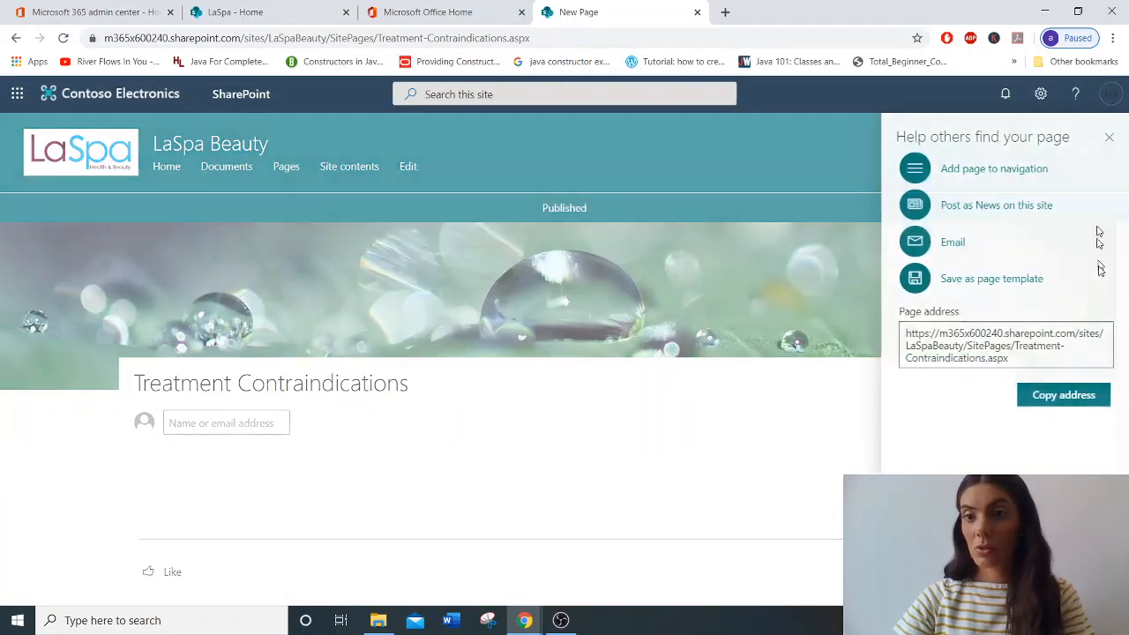
{"action": "left_click", "coordinate": [1061, 395]}
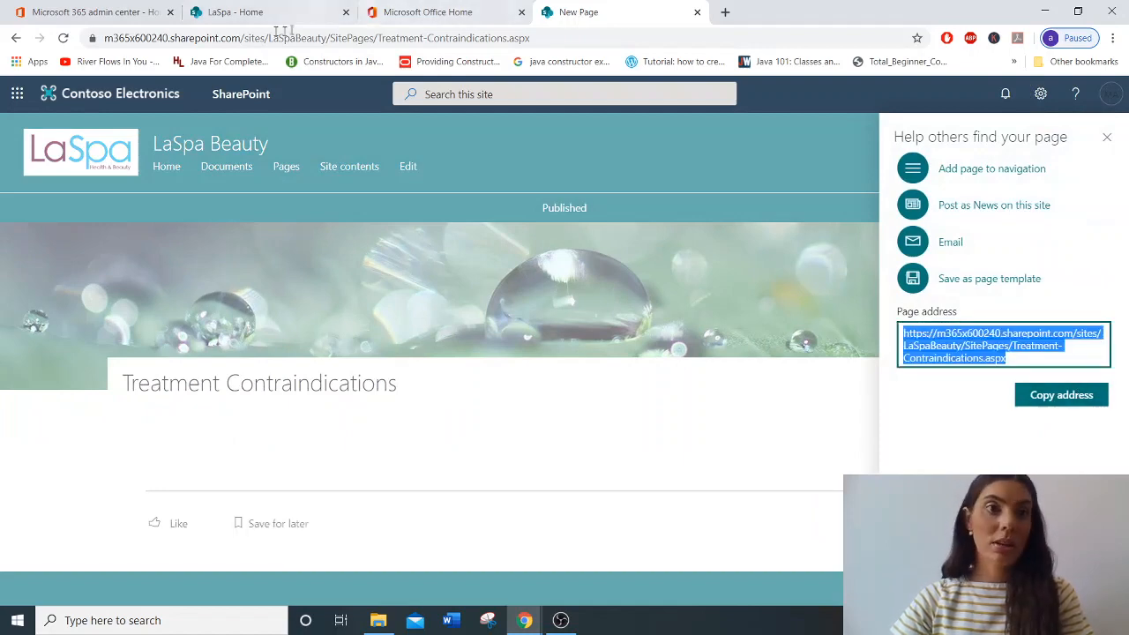
- Return to the site's home page and remove the Documents, Pages and Site contents links from the navigation
{"action": "left_click", "coordinate": [66, 175]}
{"action": "left_click", "coordinate": [68, 171]}
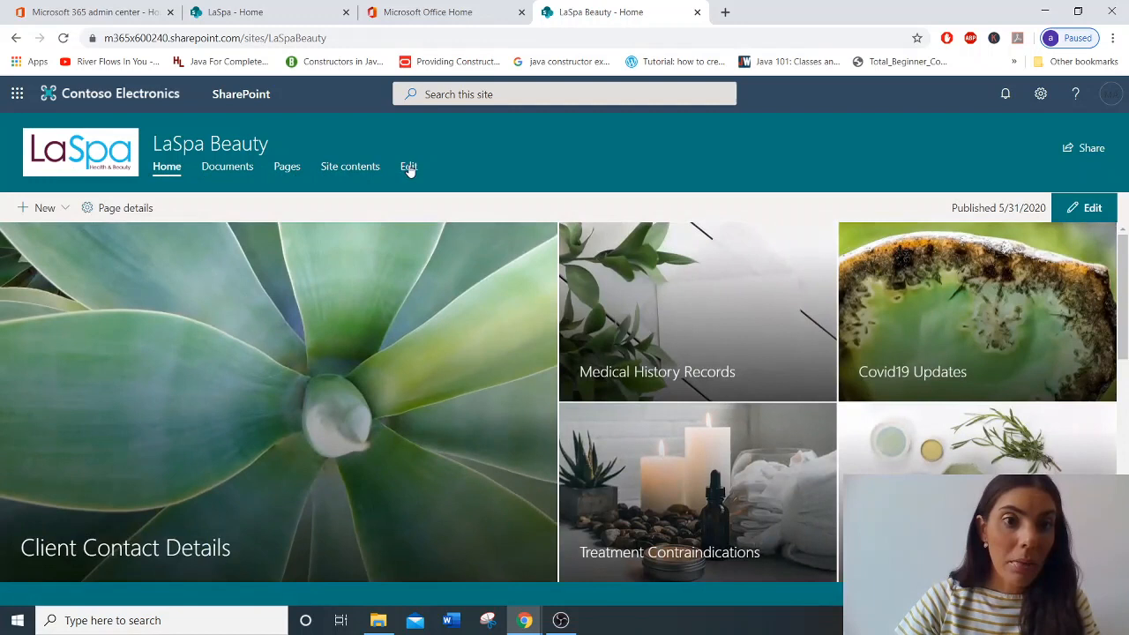
{"action": "left_click", "coordinate": [408, 167]}
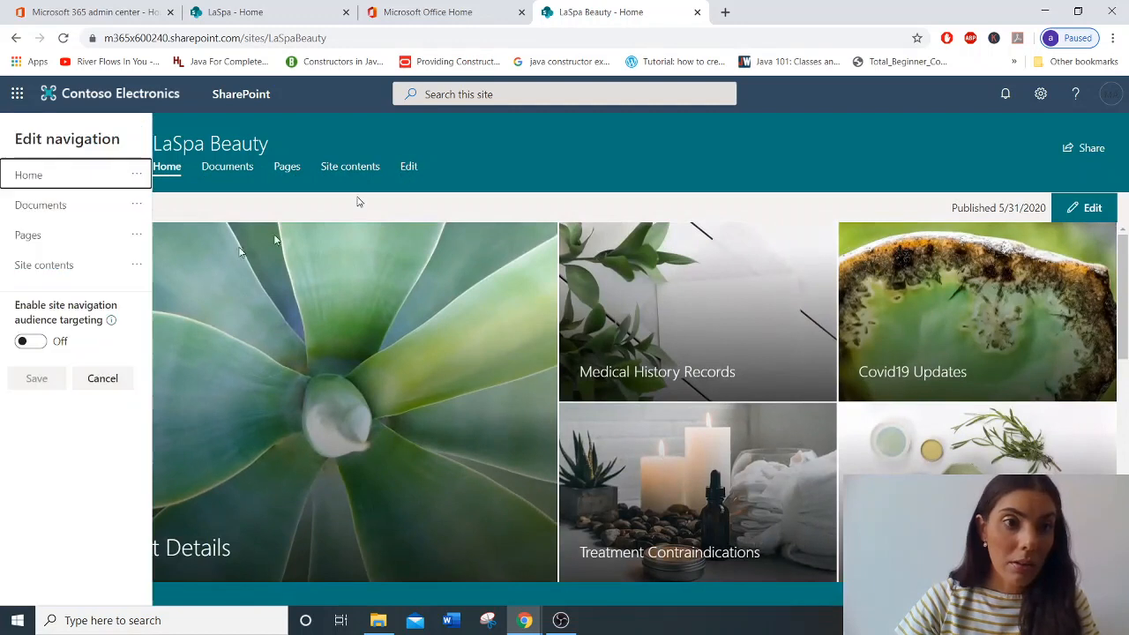
{"action": "left_click", "coordinate": [138, 205]}
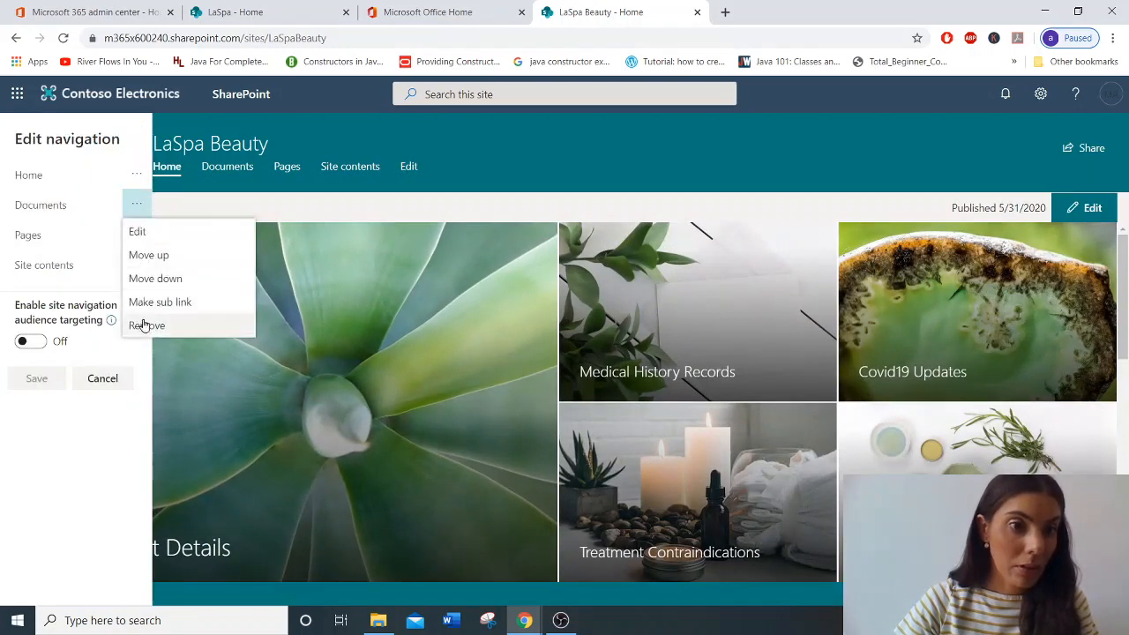
{"action": "left_click", "coordinate": [145, 323]}
{"action": "left_click", "coordinate": [136, 205]}
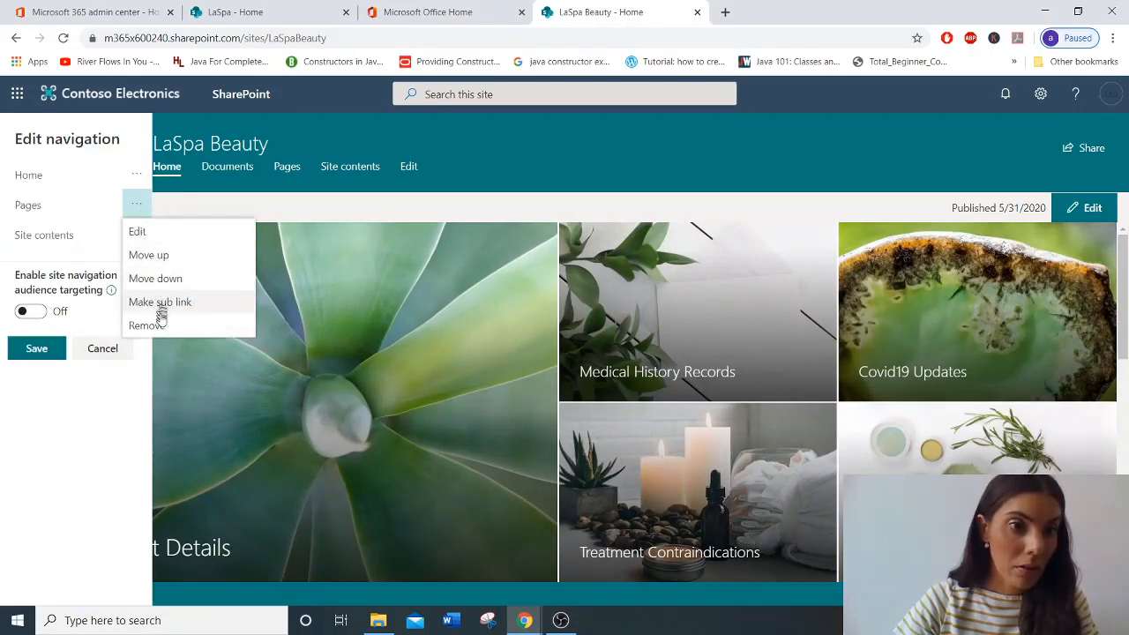
{"action": "left_click", "coordinate": [147, 326]}
{"action": "left_click", "coordinate": [136, 205]}
{"action": "left_click", "coordinate": [144, 302]}
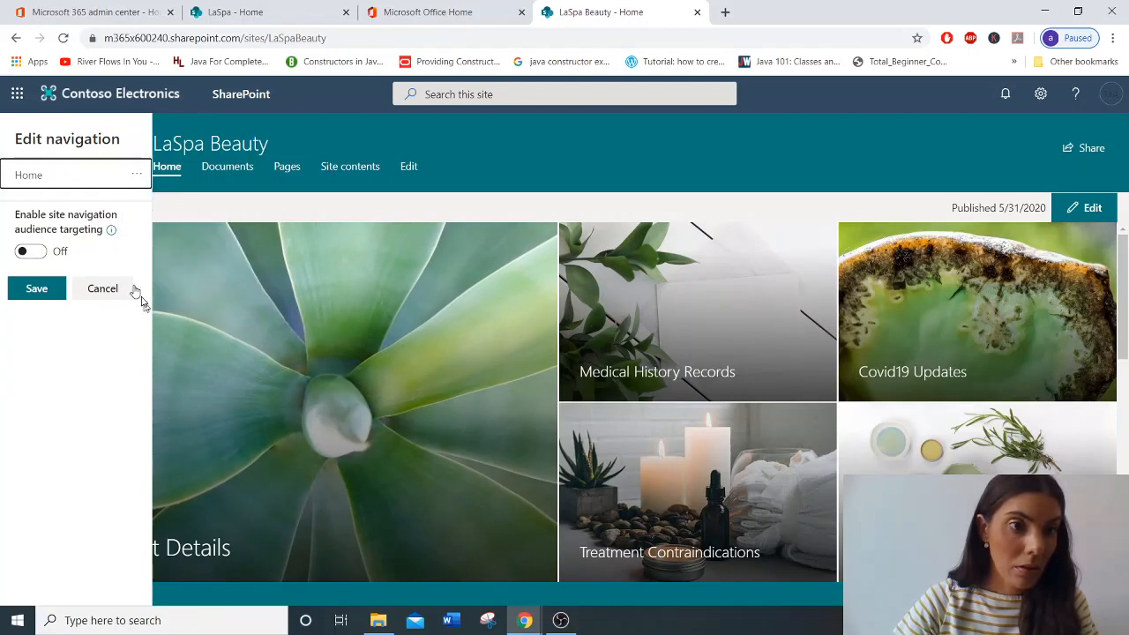
- Add a navigation link below Home to the copied page address with the display name "Treatment Contraindications" and save the navigation
{"action": "left_click", "coordinate": [75, 190]}
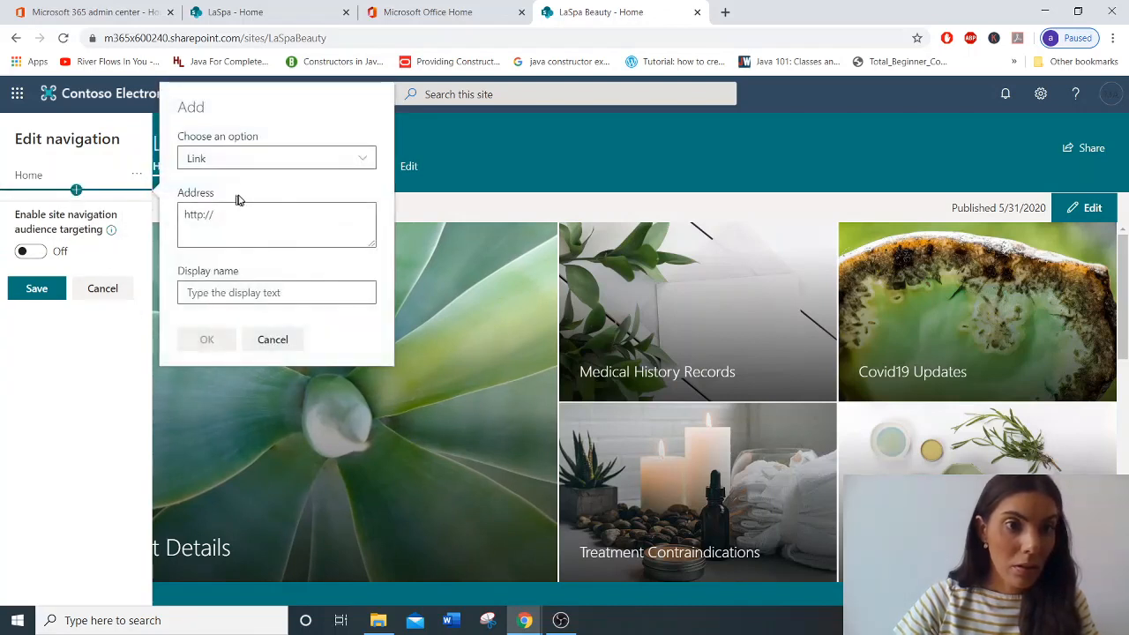
{"action": "left_click_drag", "start_coordinate": [226, 217], "coordinate": [138, 219]}
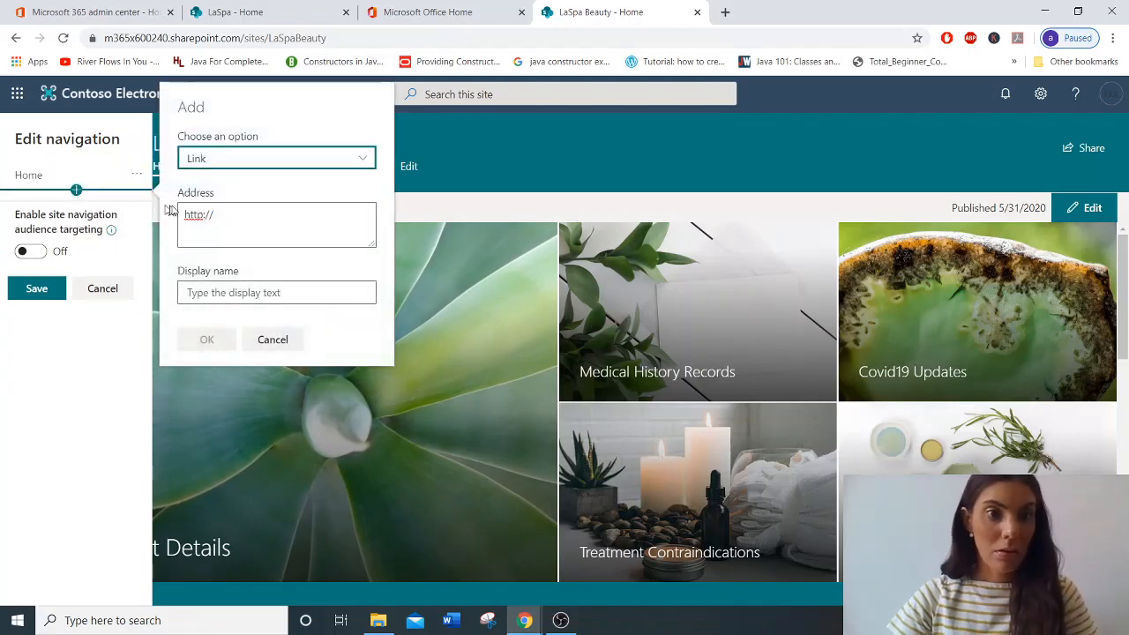
{"action": "left_click", "coordinate": [224, 223]}
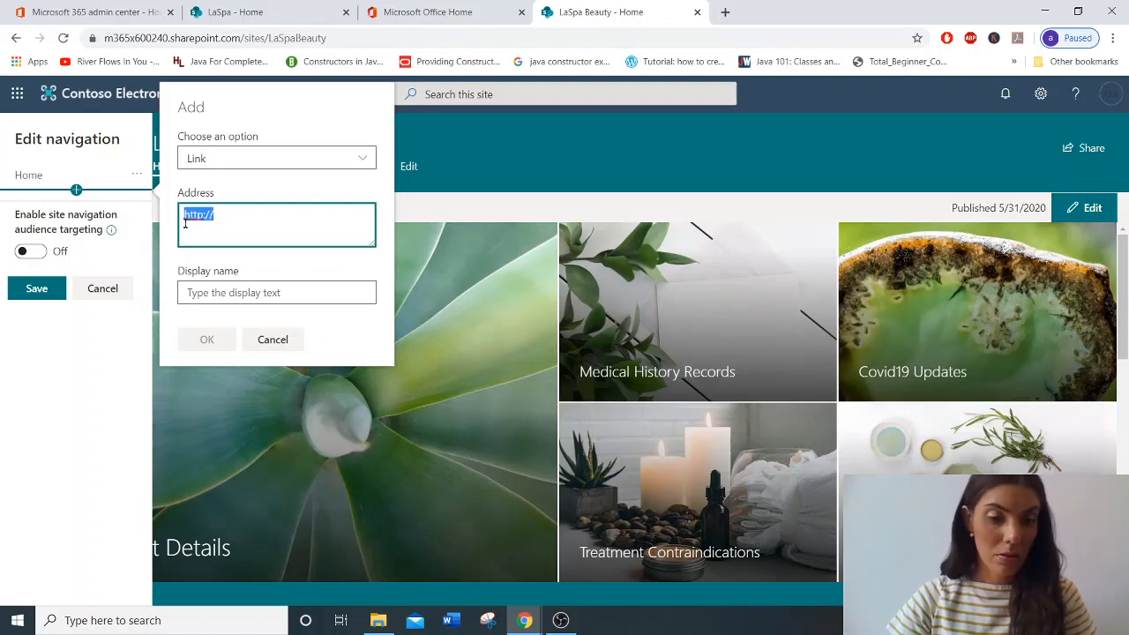
{"action": "key", "text": "ctrl+v"}
{"action": "left_click", "coordinate": [267, 292]}
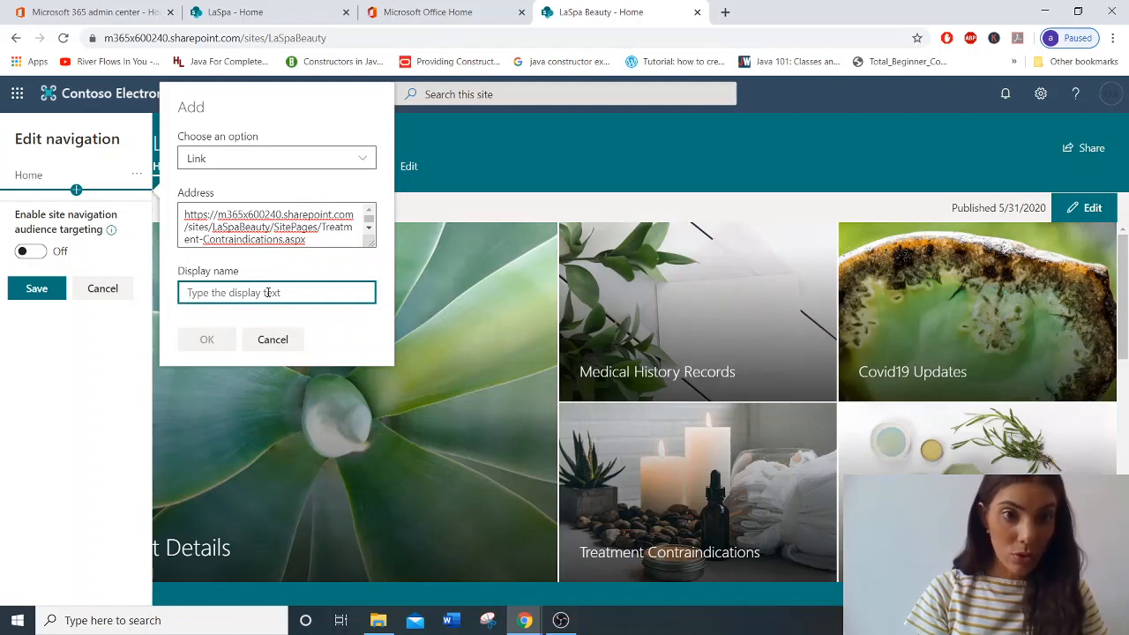
{"action": "type", "text": "Treatment COntraindications"}
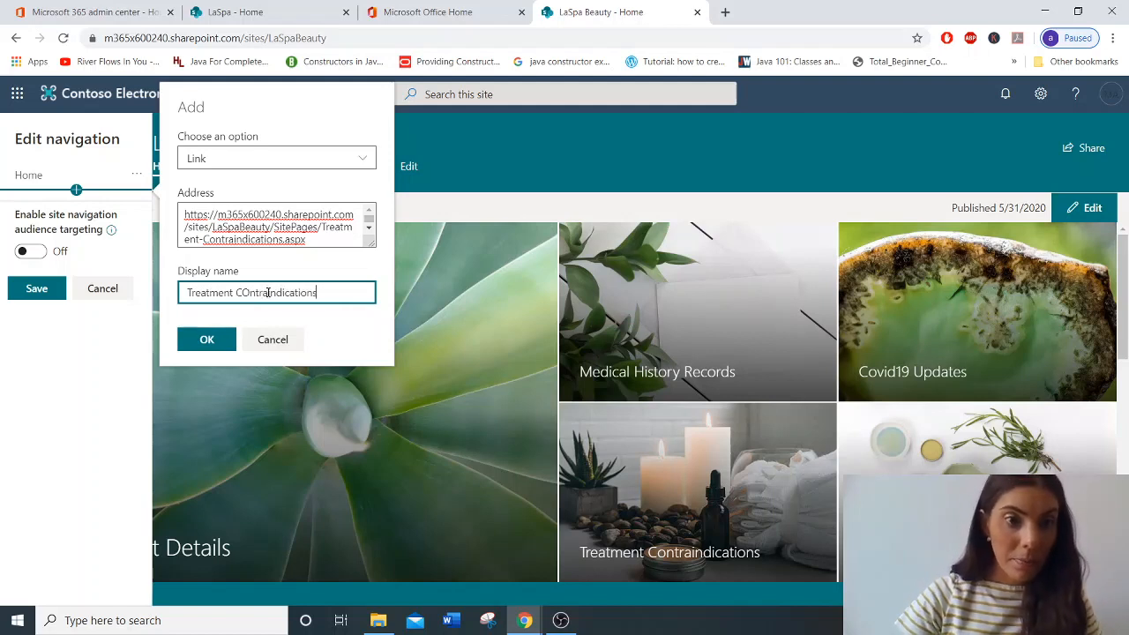
{"action": "key", "text": "BackSpace"}
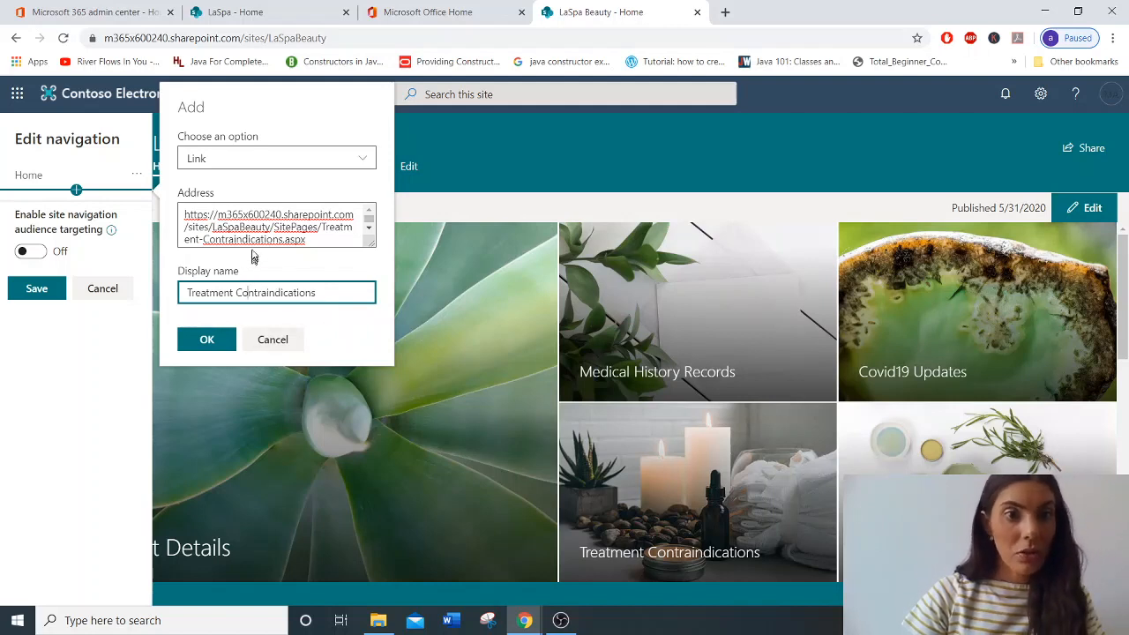
{"action": "left_click", "coordinate": [206, 340]}
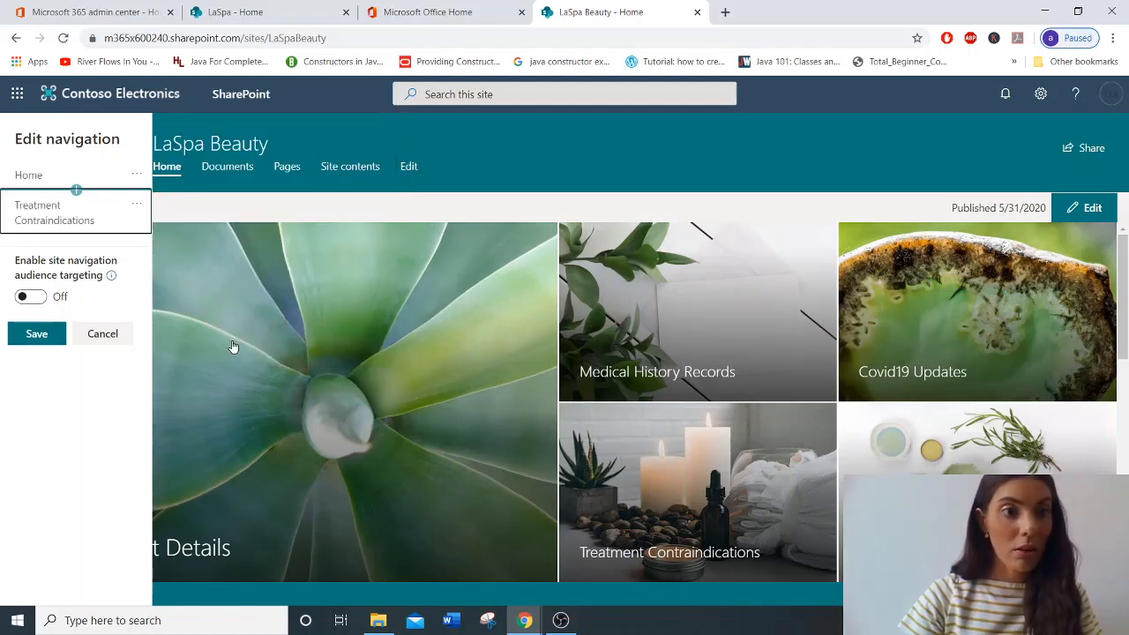
{"action": "left_click", "coordinate": [28, 344]}
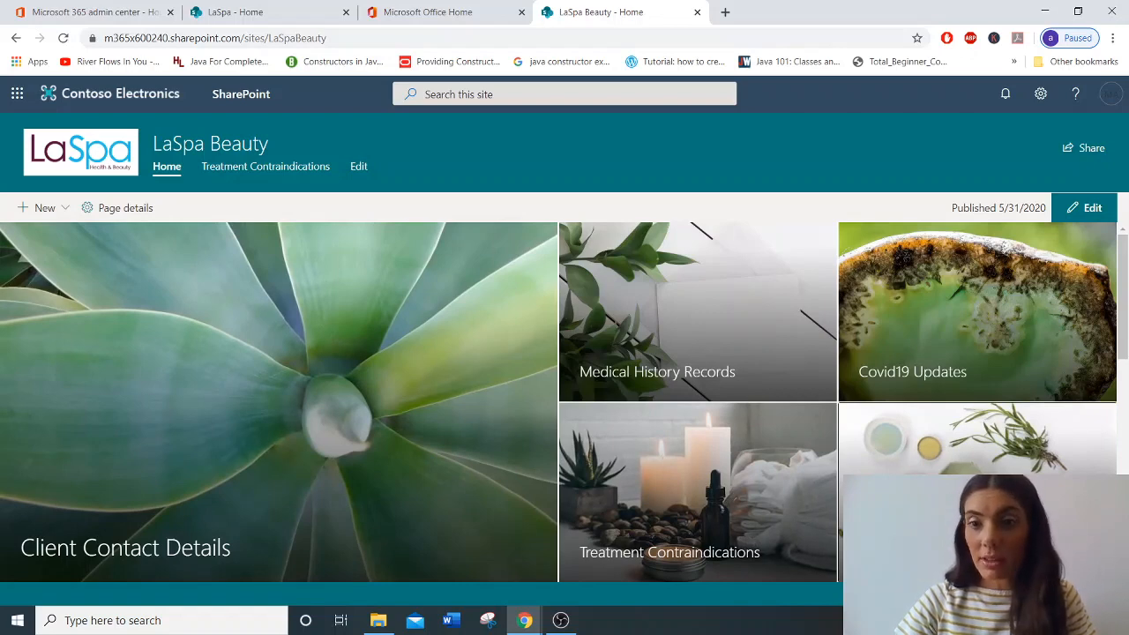
{"action": "left_click", "coordinate": [944, 536]}
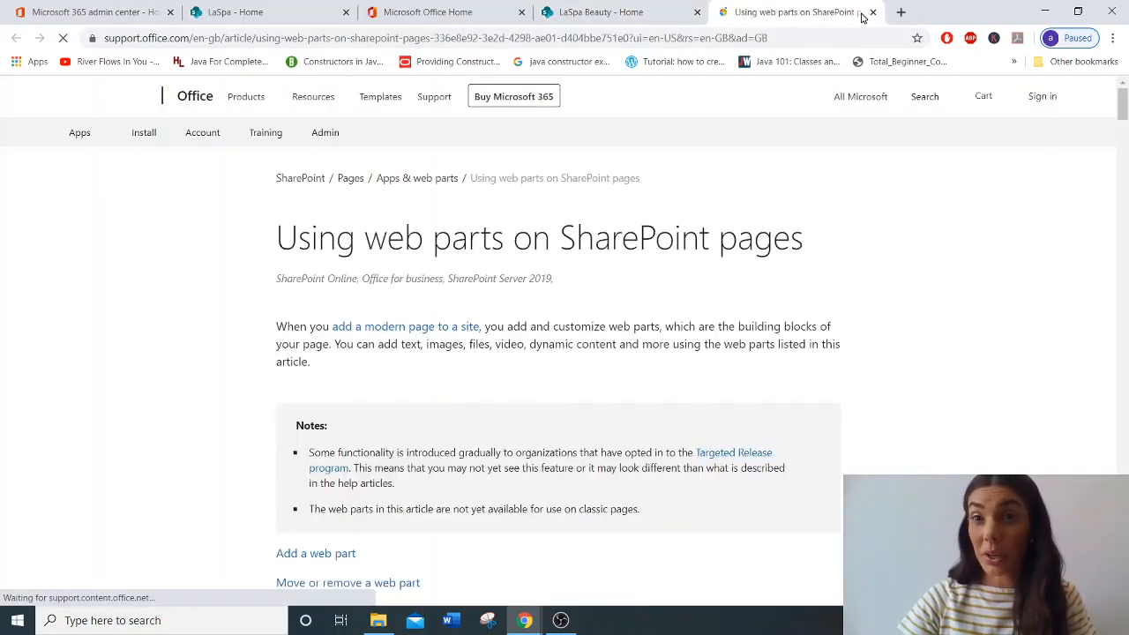
{"action": "left_click", "coordinate": [873, 12]}
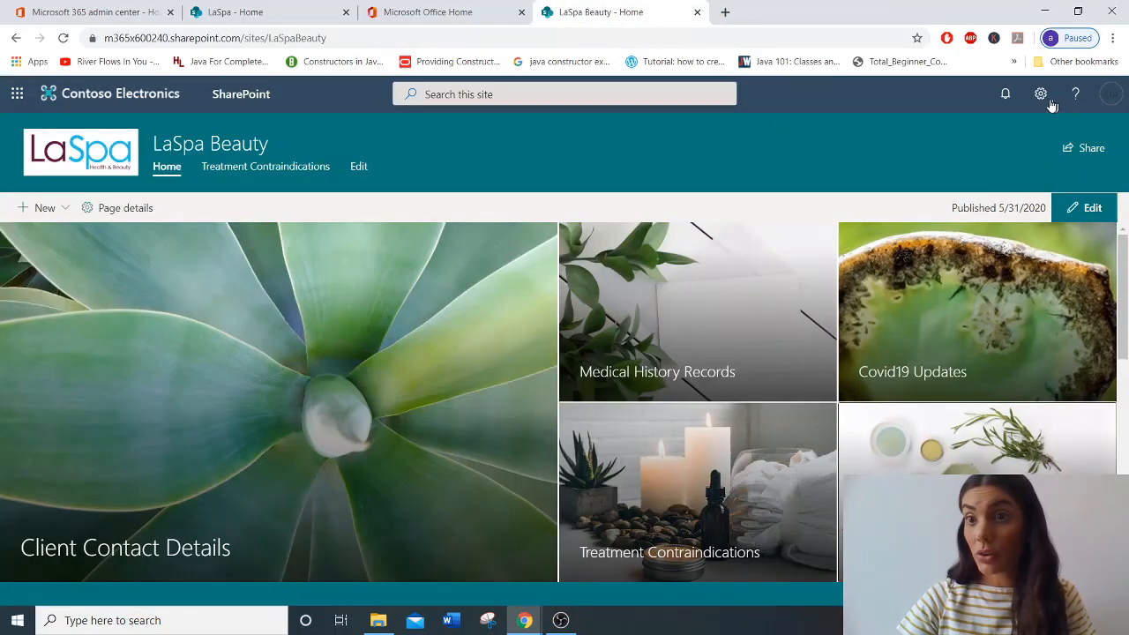
- Create a new page from the Blank template, title it "Product Ingredients" and clear its author
{"action": "left_click", "coordinate": [1046, 99]}
{"action": "left_click", "coordinate": [951, 204]}
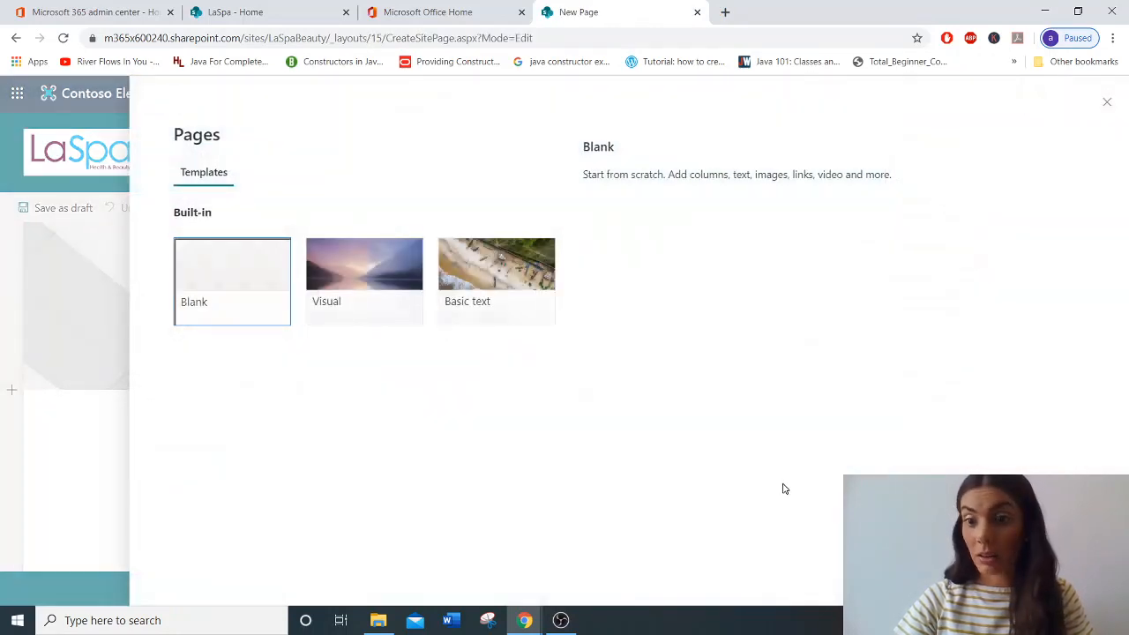
{"action": "left_click", "coordinate": [979, 578]}
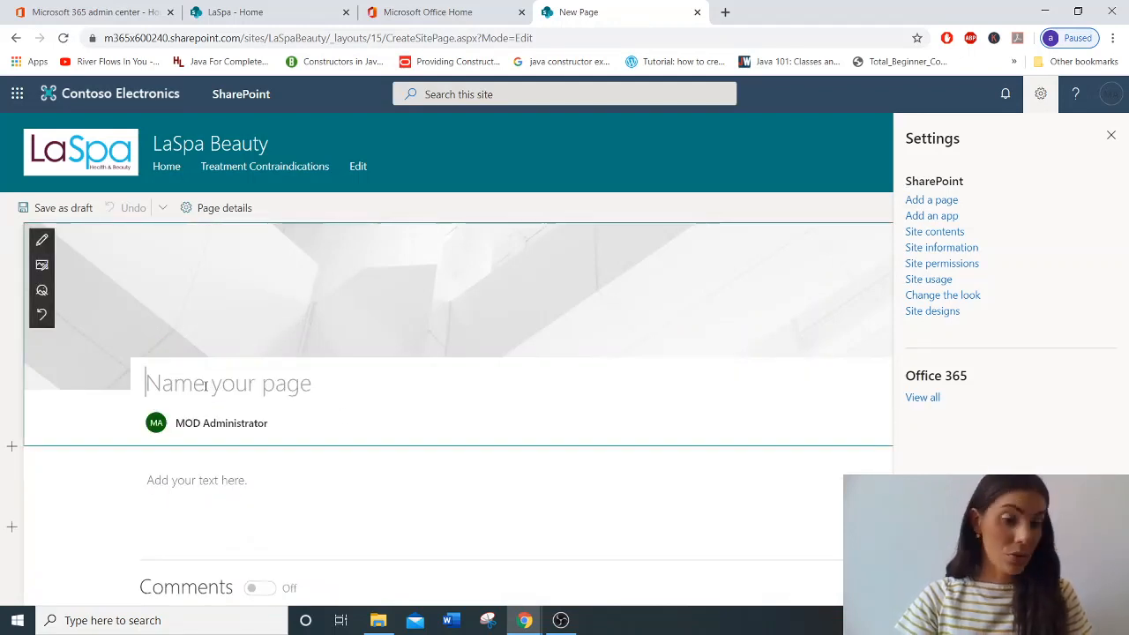
{"action": "type", "text": "Product I"}
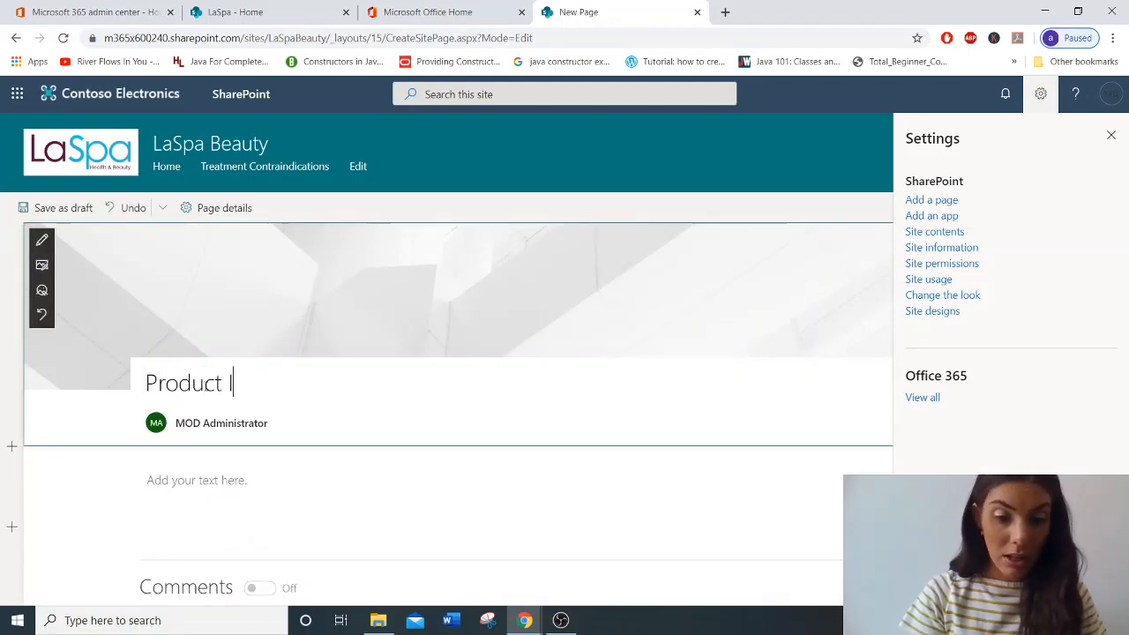
{"action": "type", "text": "ngredients"}
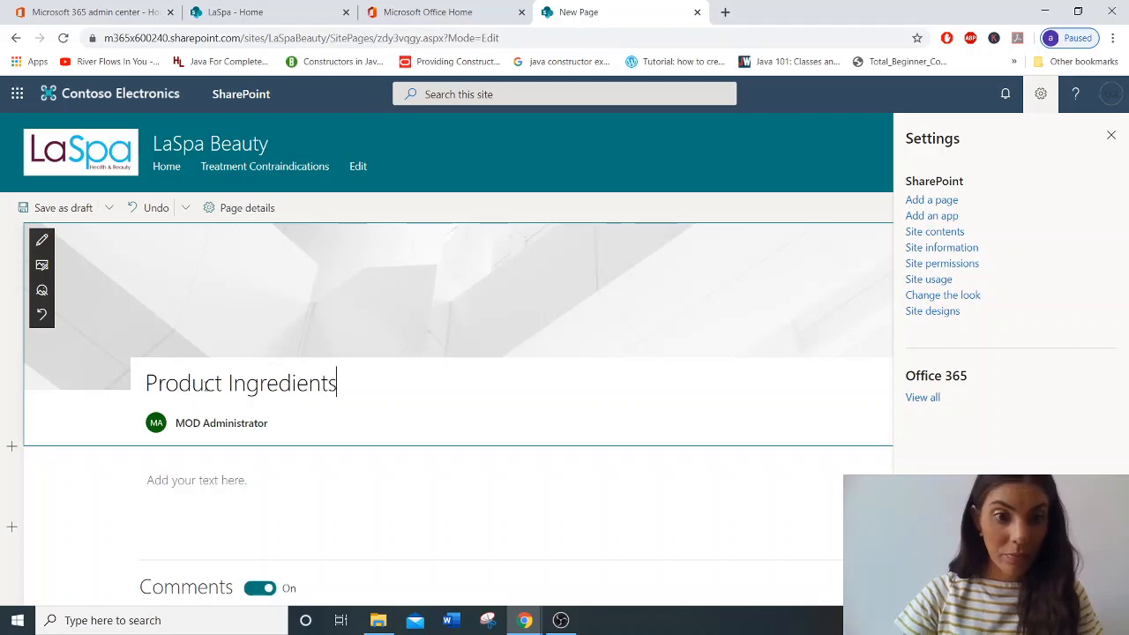
{"action": "left_click", "coordinate": [293, 423]}
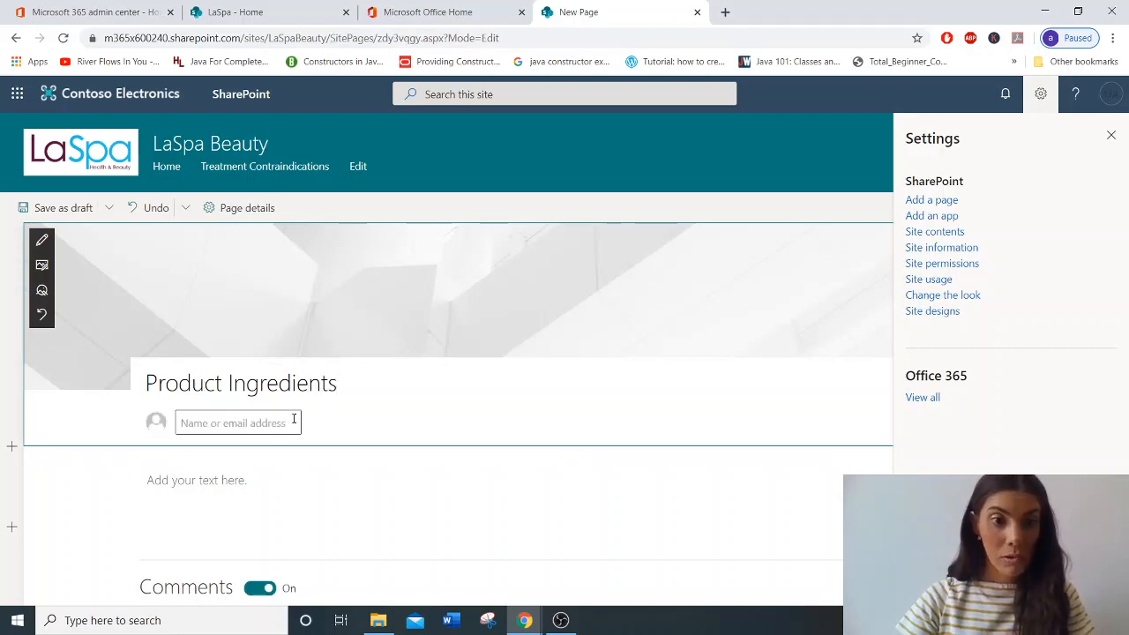
- Set the Product Ingredients page banner to drop-of-water-3671613_1920.jpg from the Images folder in Site Assets
{"action": "left_click", "coordinate": [40, 264]}
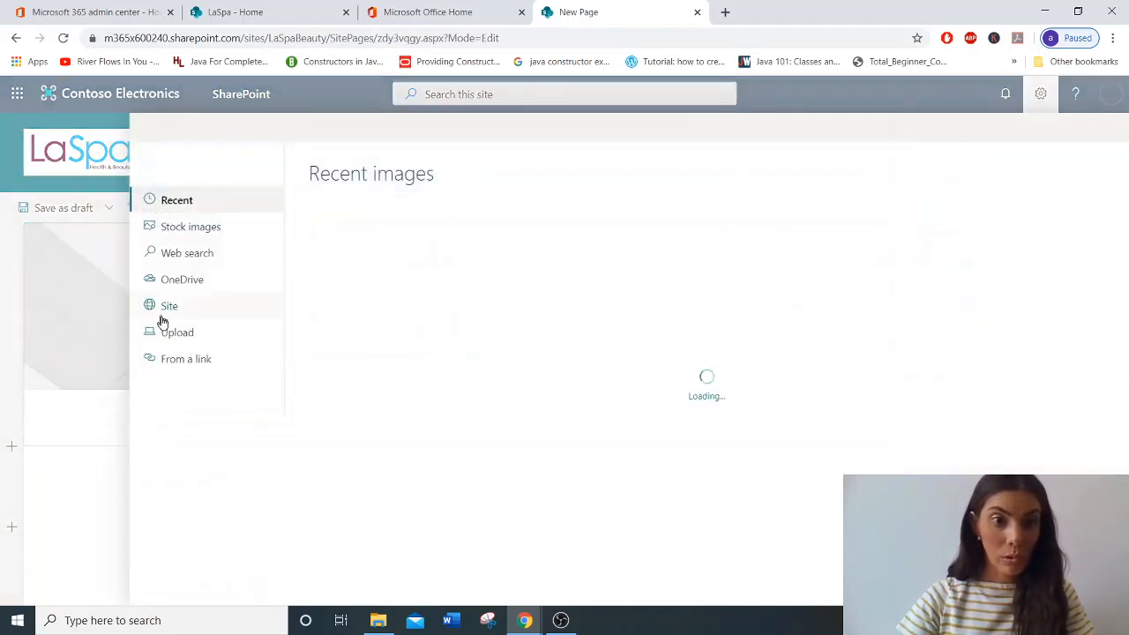
{"action": "left_click", "coordinate": [169, 307]}
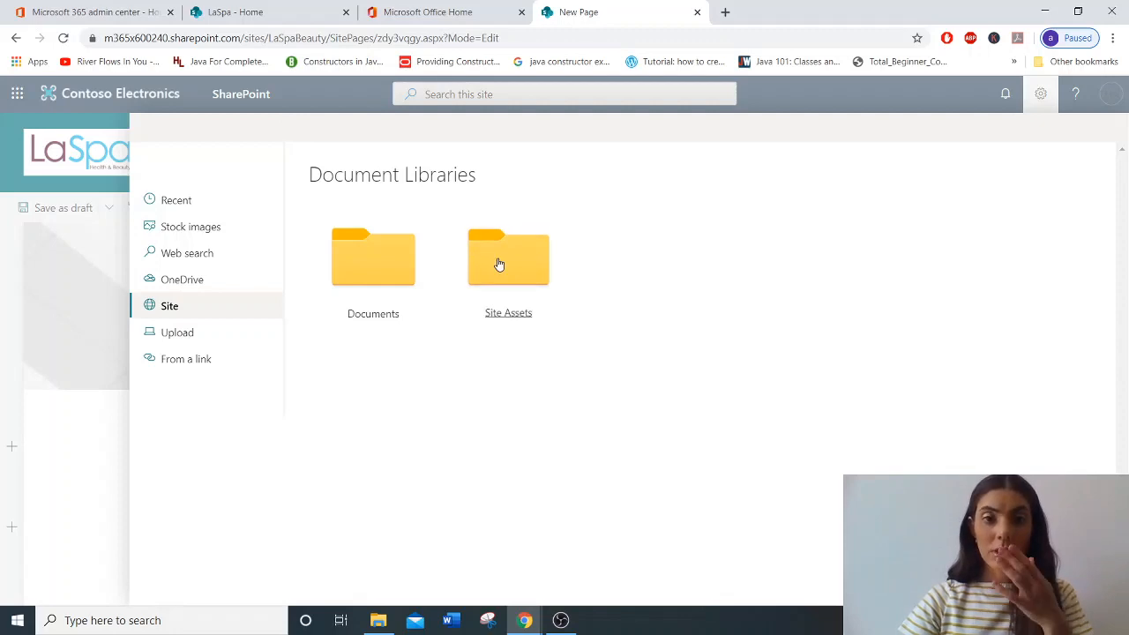
{"action": "left_click", "coordinate": [498, 264]}
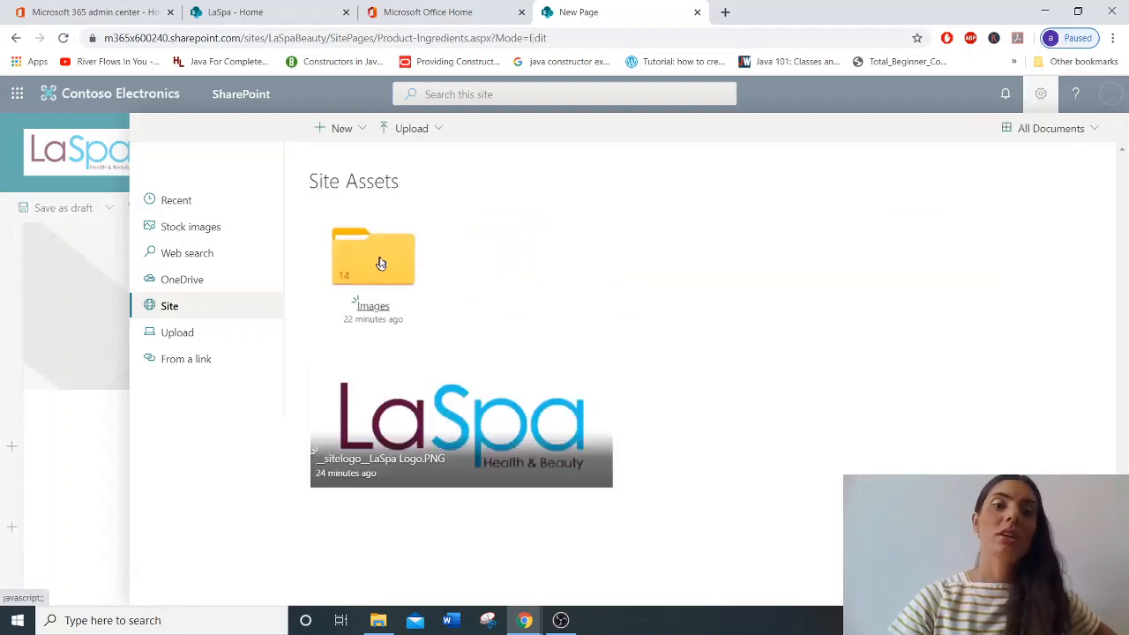
{"action": "left_click", "coordinate": [380, 263]}
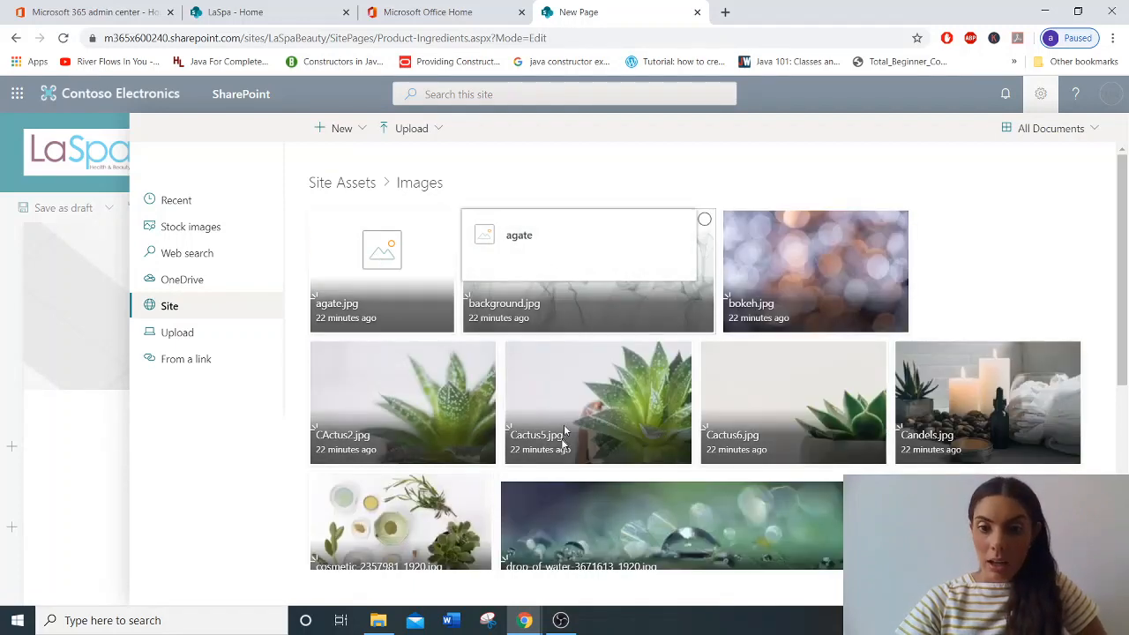
{"action": "double_click", "coordinate": [685, 538]}
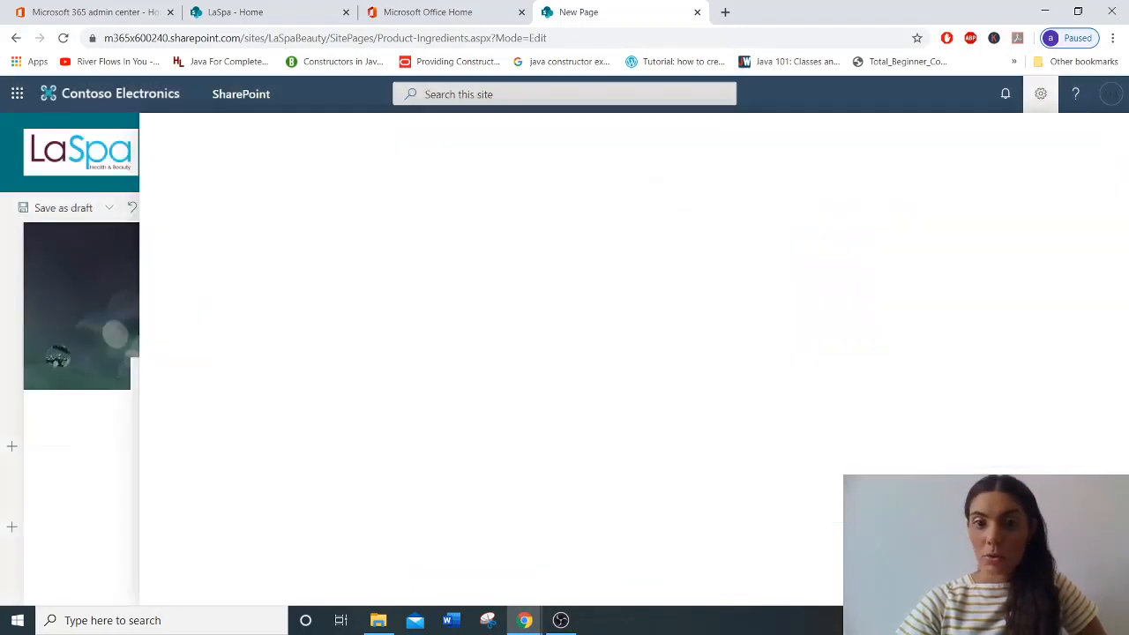
{"action": "left_click", "coordinate": [1111, 136]}
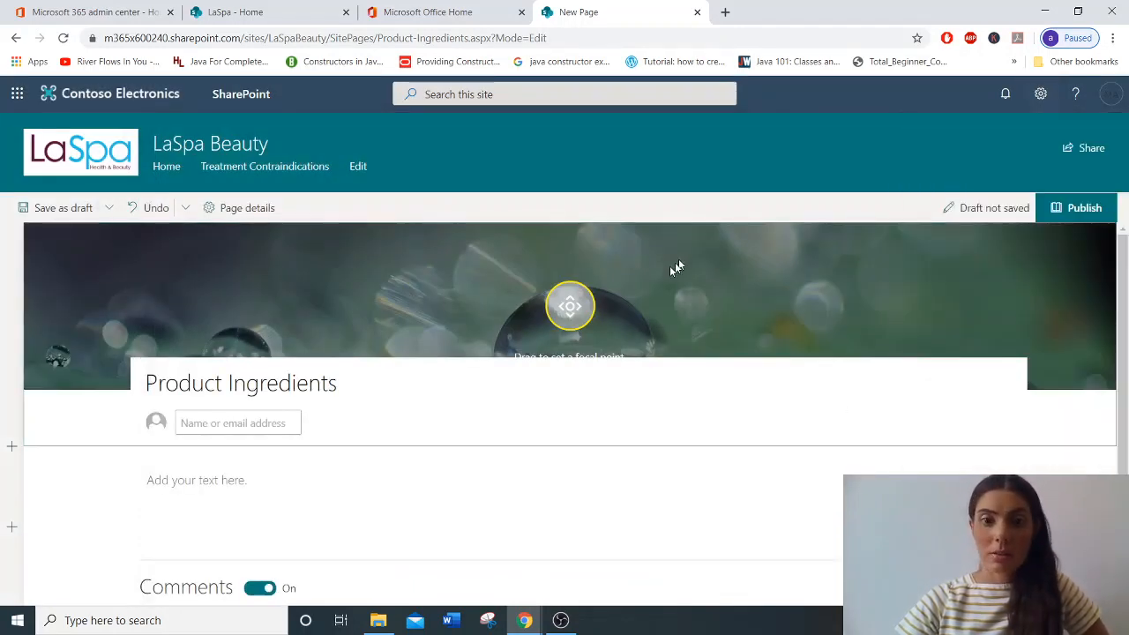
- Publish the Product Ingredients page with its banner's focal point moved downward and comments turned off
{"action": "left_click_drag", "start_coordinate": [571, 307], "coordinate": [574, 356]}
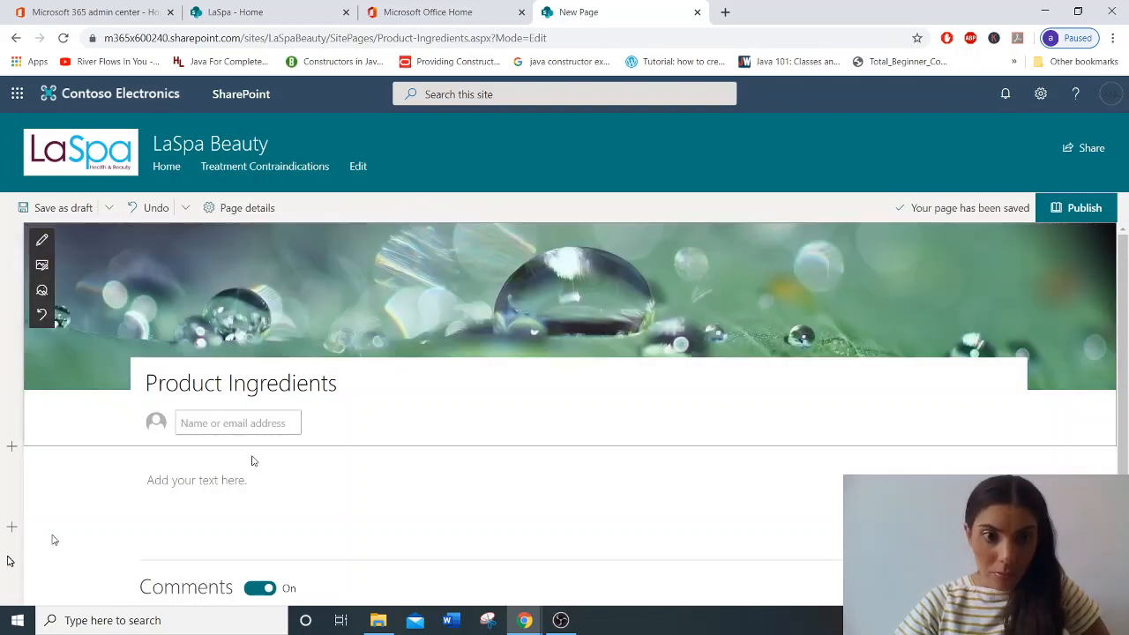
{"action": "left_click", "coordinate": [259, 589]}
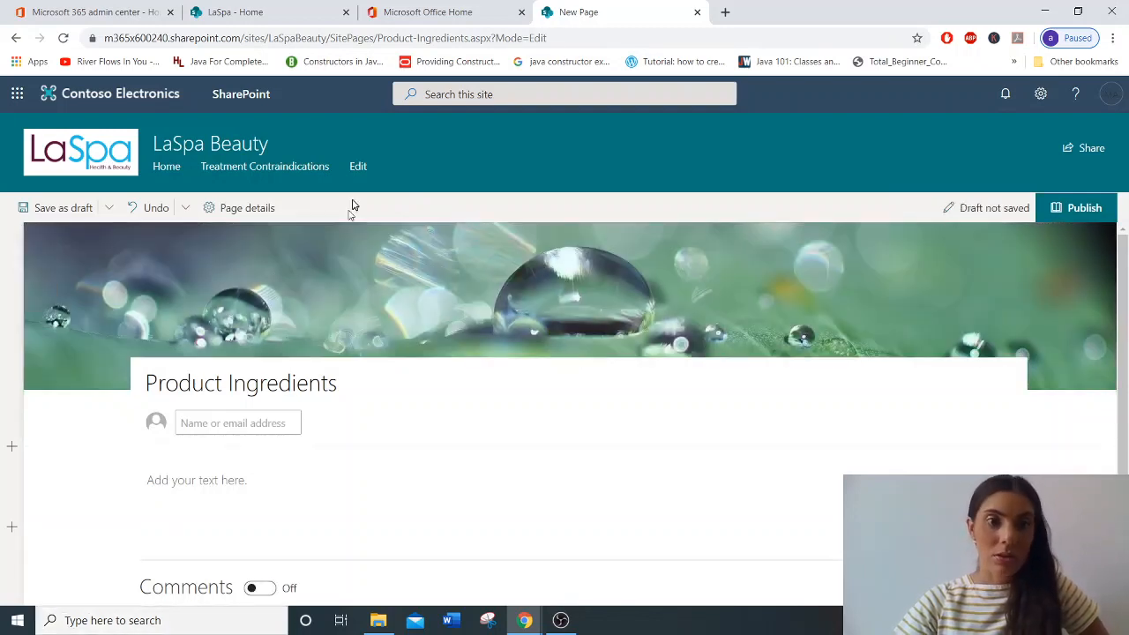
{"action": "left_click", "coordinate": [1085, 209]}
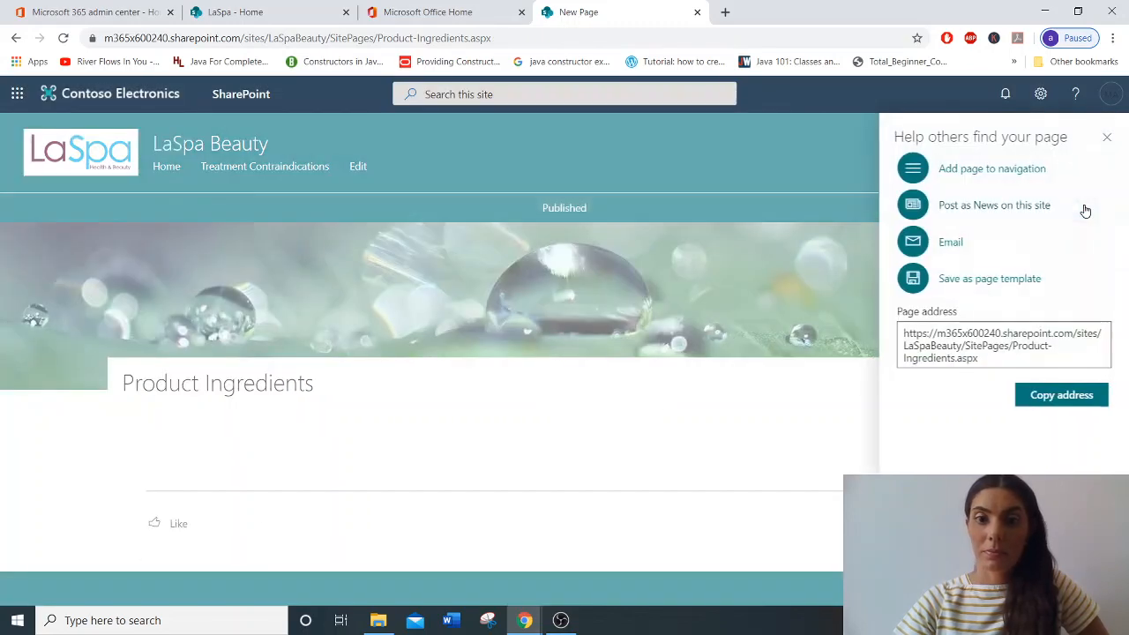
- Copy the published page's address and return to the site's home page
{"action": "left_click", "coordinate": [1078, 403]}
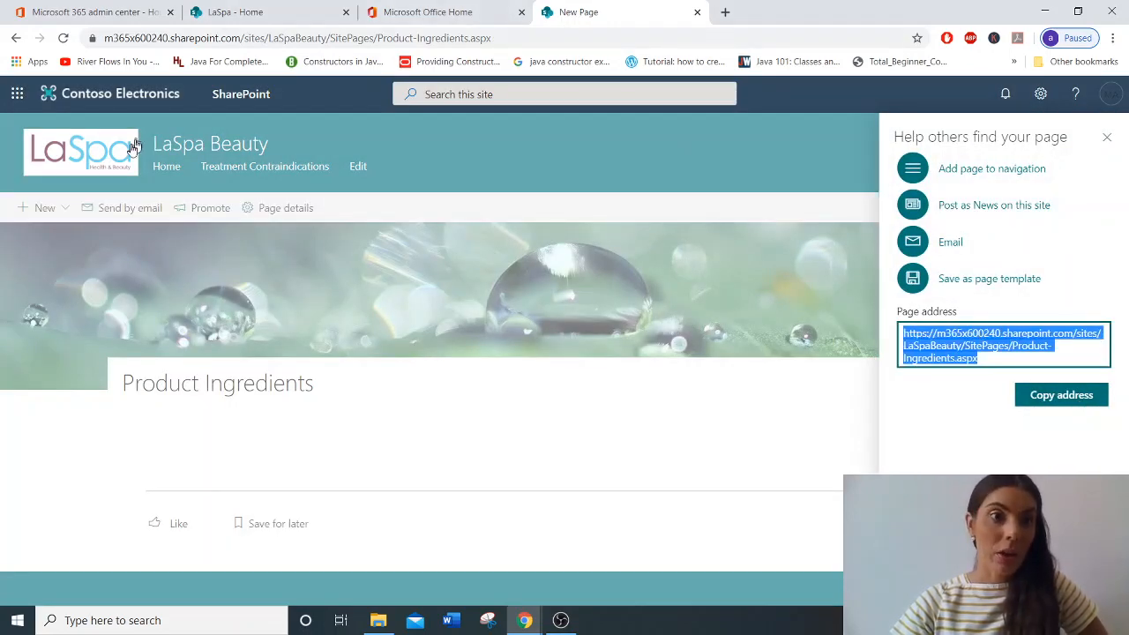
{"action": "left_click", "coordinate": [181, 183]}
{"action": "left_click", "coordinate": [113, 168]}
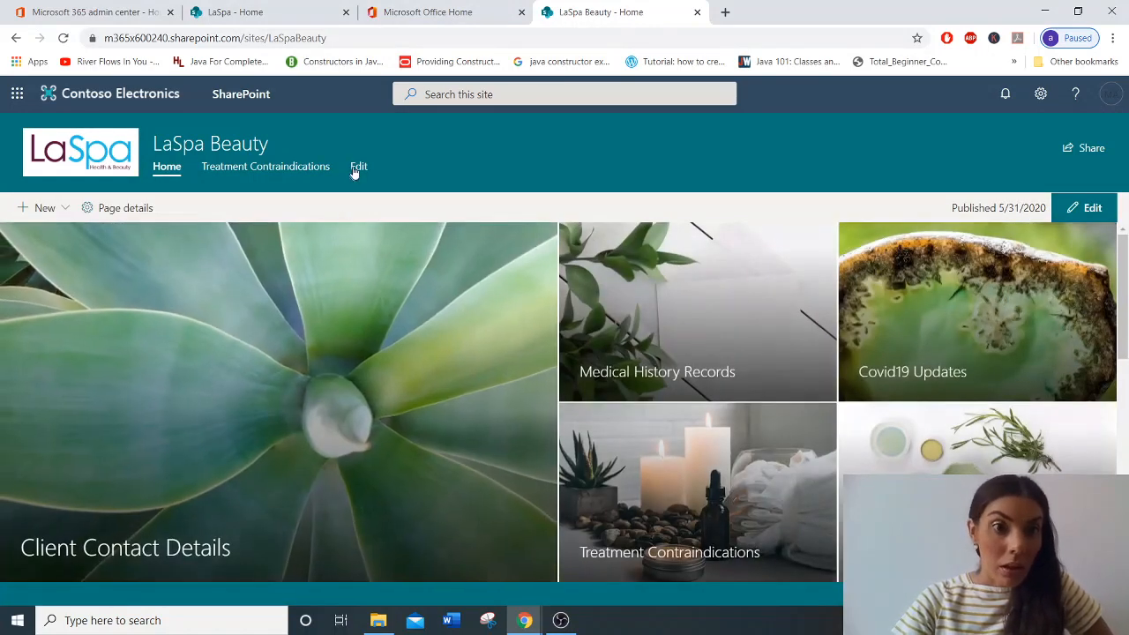
- Add a navigation link below Treatment Contraindications to the copied page address with the display name "Product Ingredients List" and save the navigation
{"action": "left_click", "coordinate": [356, 167]}
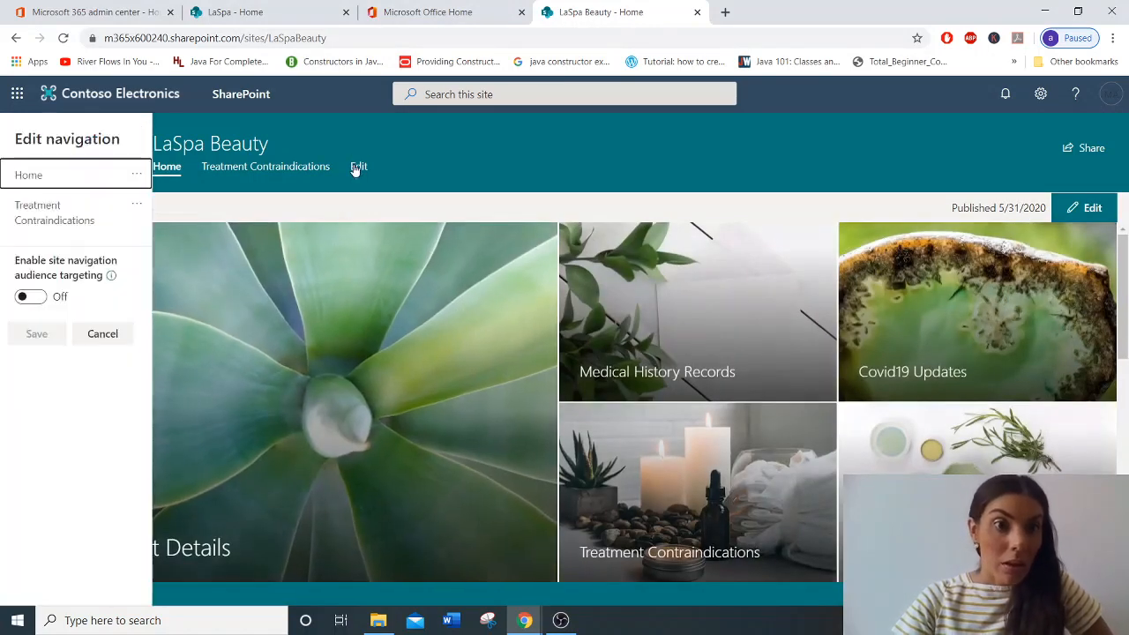
{"action": "left_click", "coordinate": [76, 236]}
{"action": "left_click", "coordinate": [228, 224]}
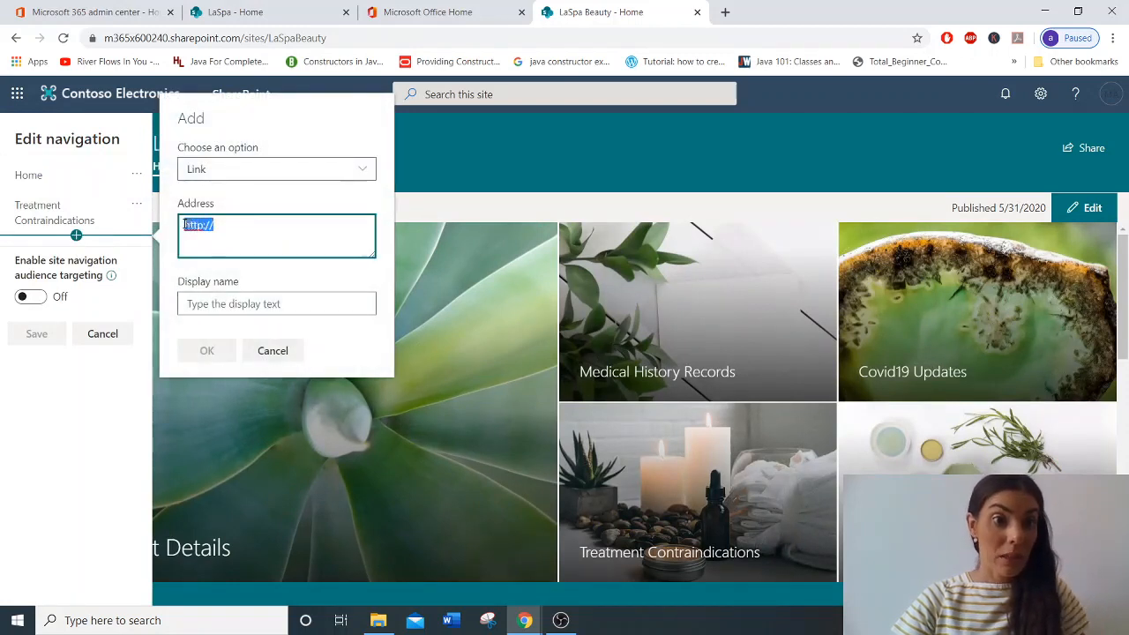
{"action": "key", "text": "ctrl+v"}
{"action": "left_click", "coordinate": [269, 305]}
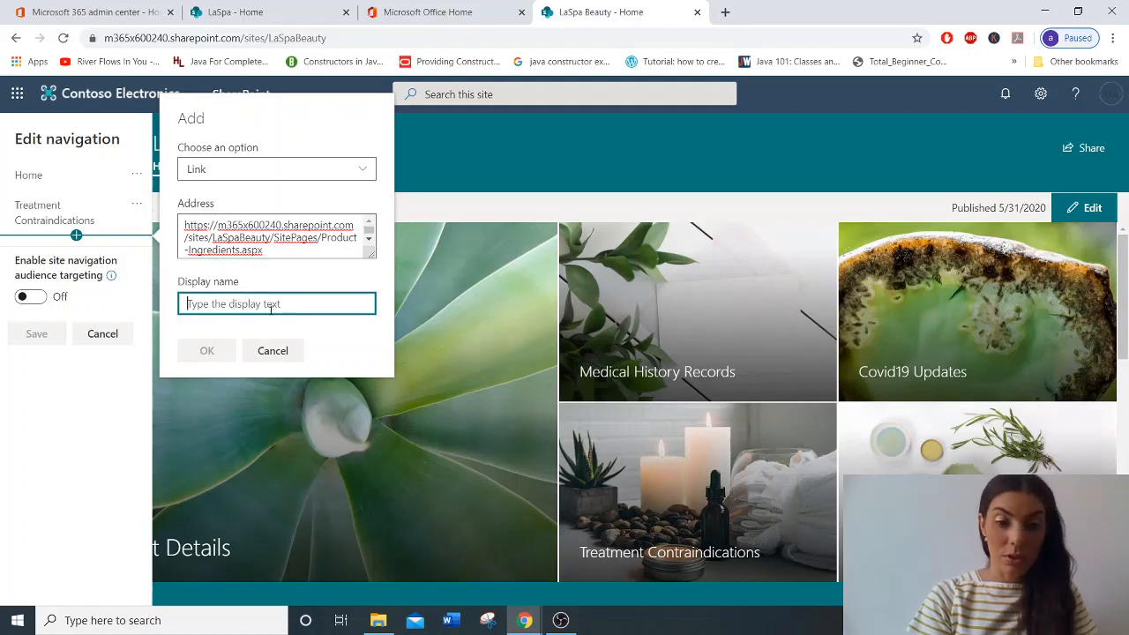
{"action": "type", "text": "Product Ingredients List"}
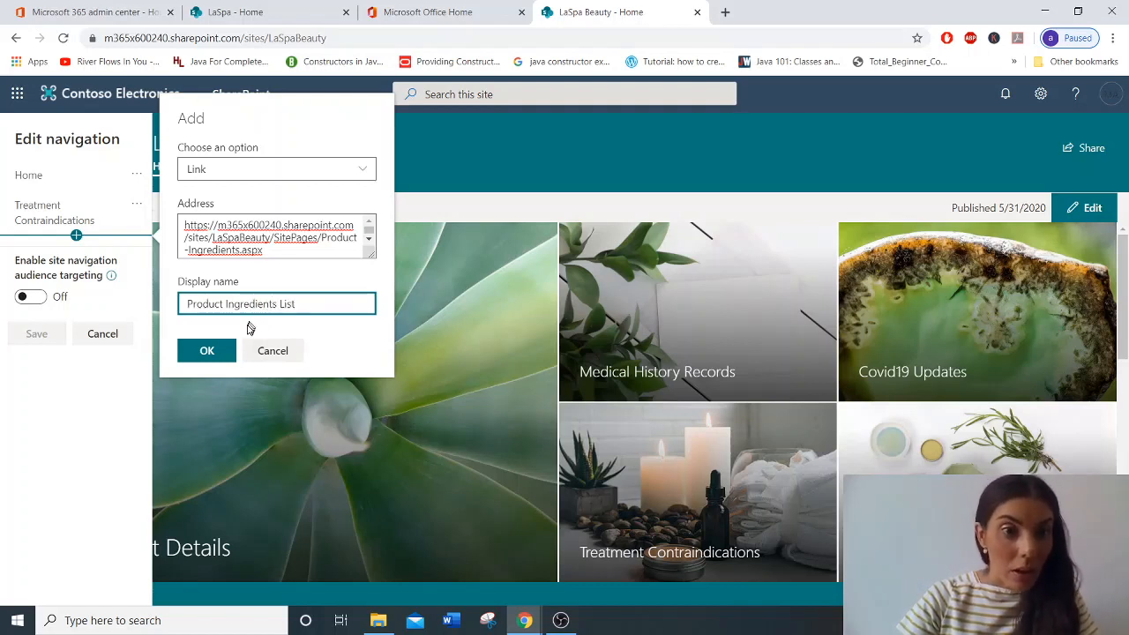
{"action": "left_click", "coordinate": [206, 351]}
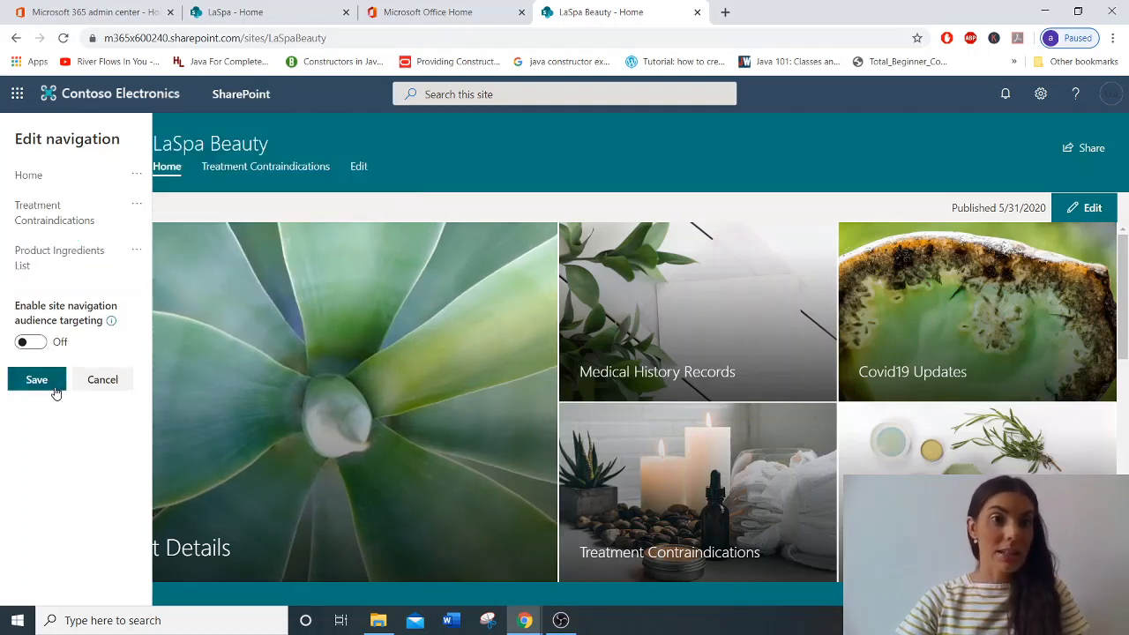
{"action": "left_click", "coordinate": [54, 388]}
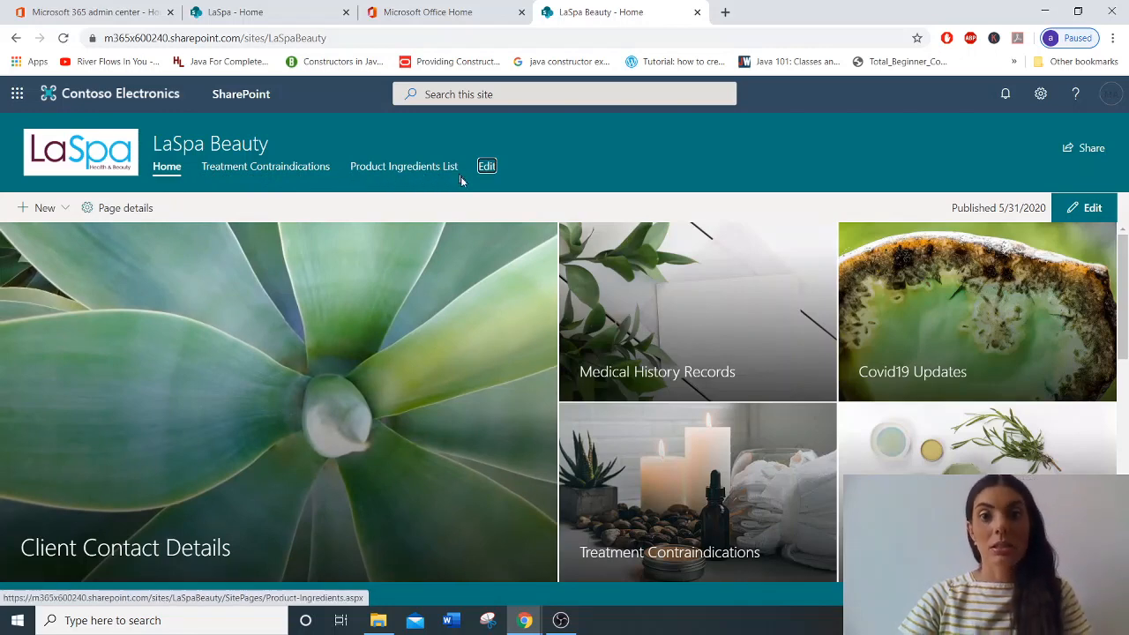
- Review the home page's hero tiles, news, treatment documents, product launch countdown and staff profiles
{"action": "scroll", "coordinate": [678, 420], "scroll_direction": "down", "scroll_amount": 5}
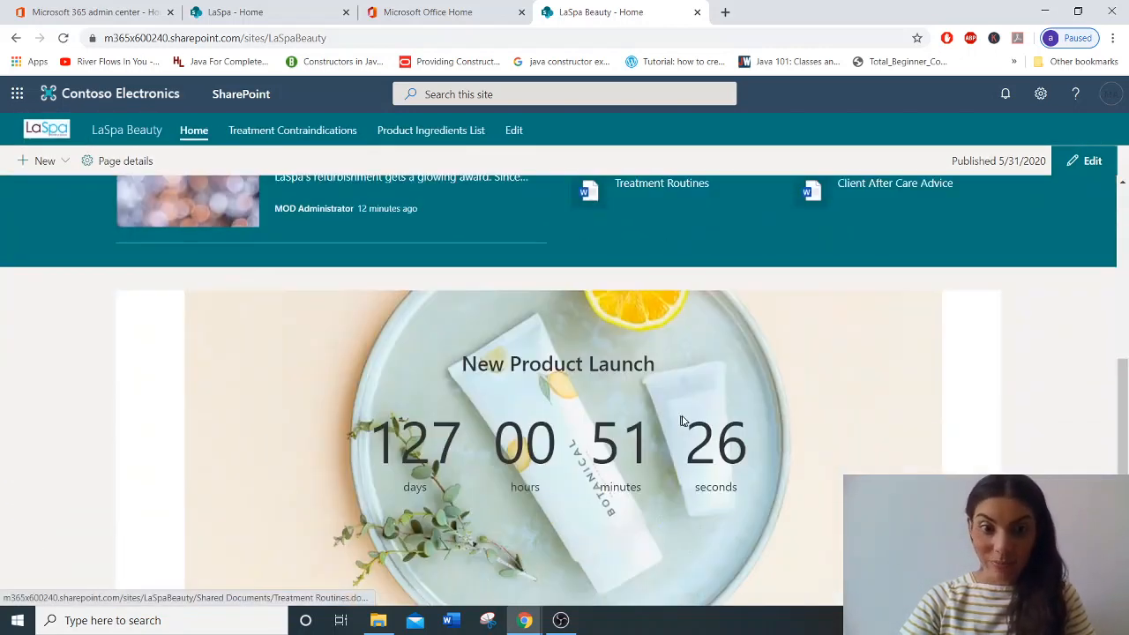
{"action": "scroll", "coordinate": [682, 420], "scroll_direction": "up", "scroll_amount": 5}
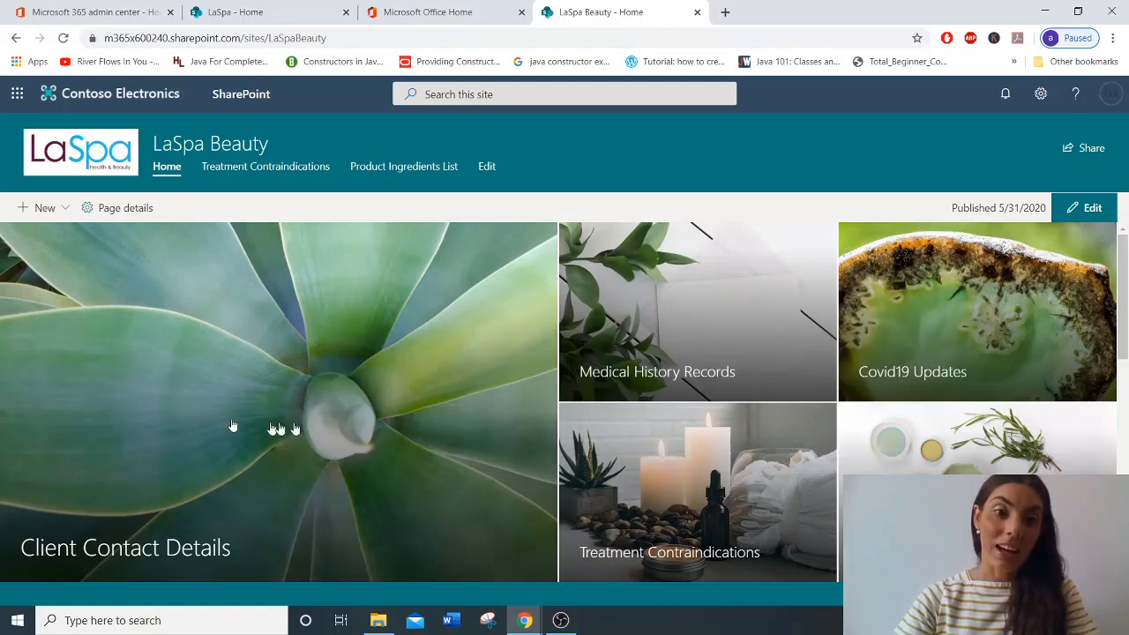
{"action": "scroll", "coordinate": [378, 420], "scroll_direction": "down", "scroll_amount": 1}
{"action": "scroll", "coordinate": [378, 421], "scroll_direction": "down", "scroll_amount": 3}
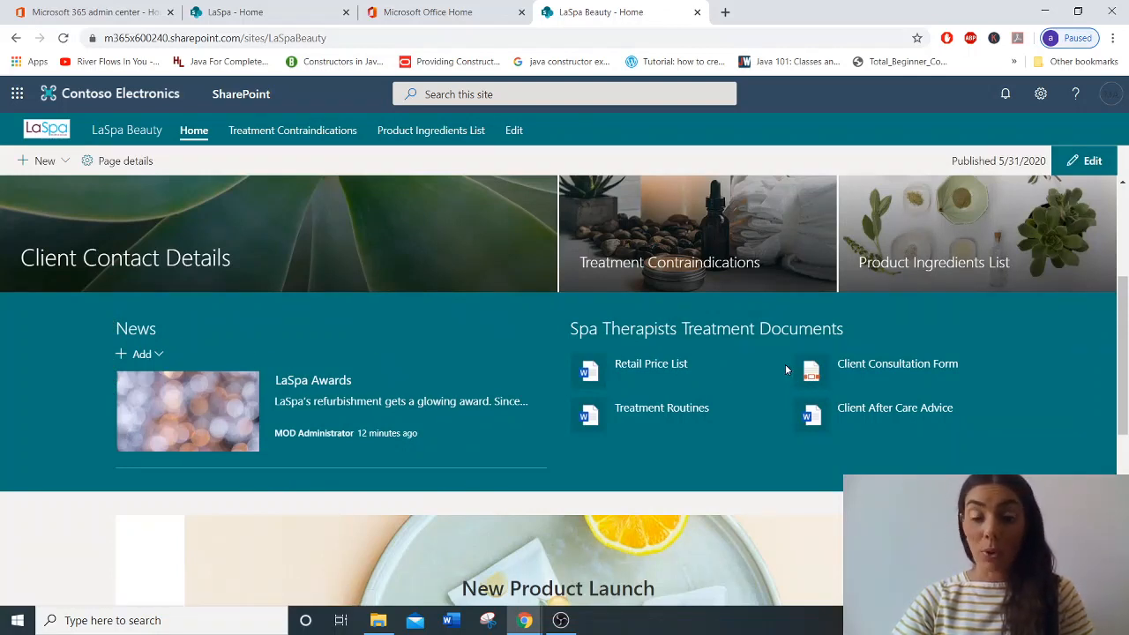
{"action": "scroll", "coordinate": [786, 365], "scroll_direction": "down", "scroll_amount": 3}
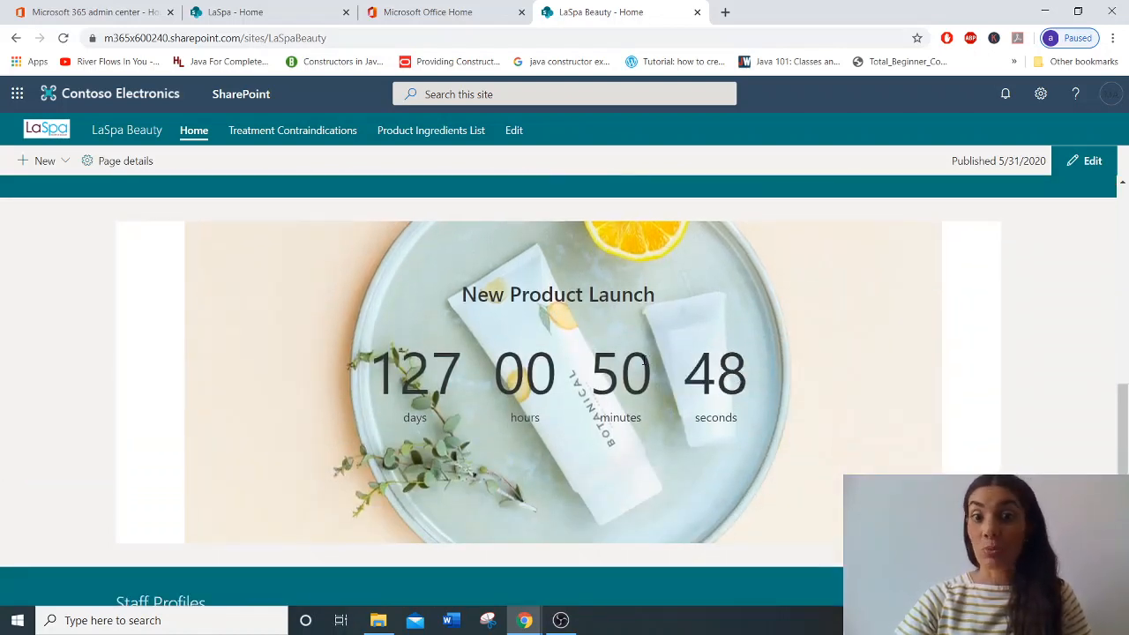
{"action": "scroll", "coordinate": [646, 360], "scroll_direction": "down", "scroll_amount": 1}
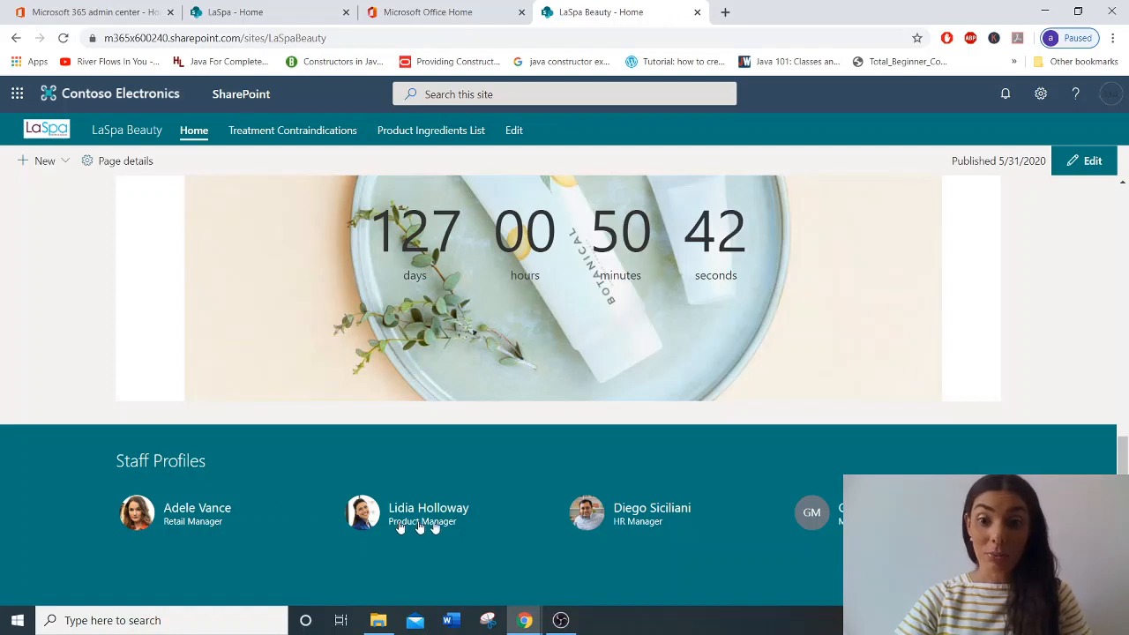
{"action": "mouse_move", "coordinate": [742, 544]}
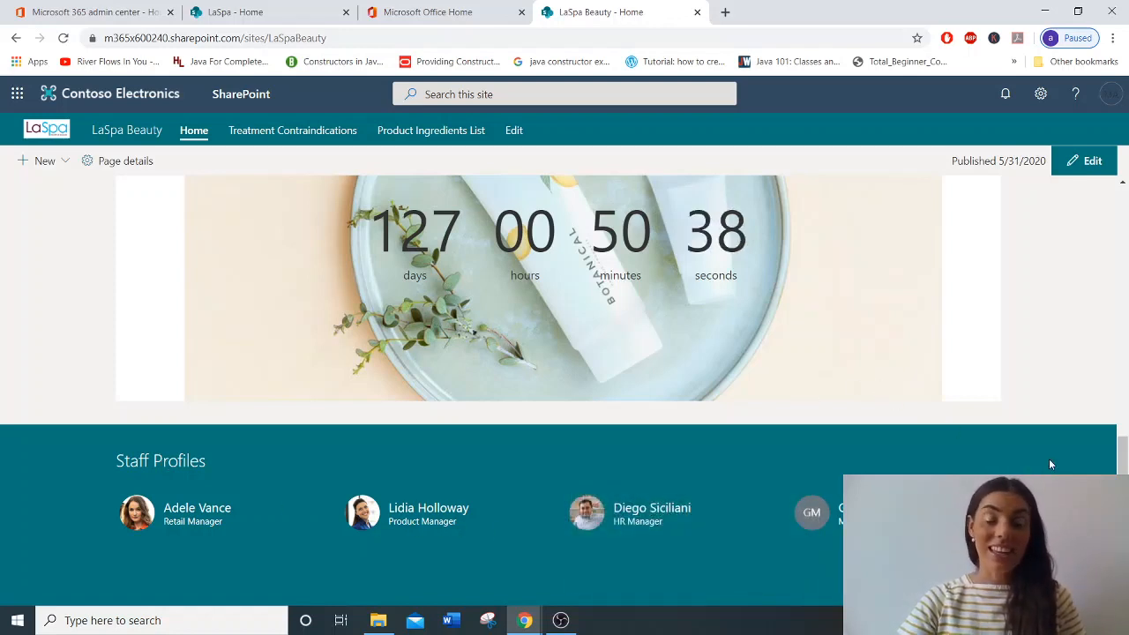
{"action": "scroll", "coordinate": [1049, 464], "scroll_direction": "up", "scroll_amount": 10}
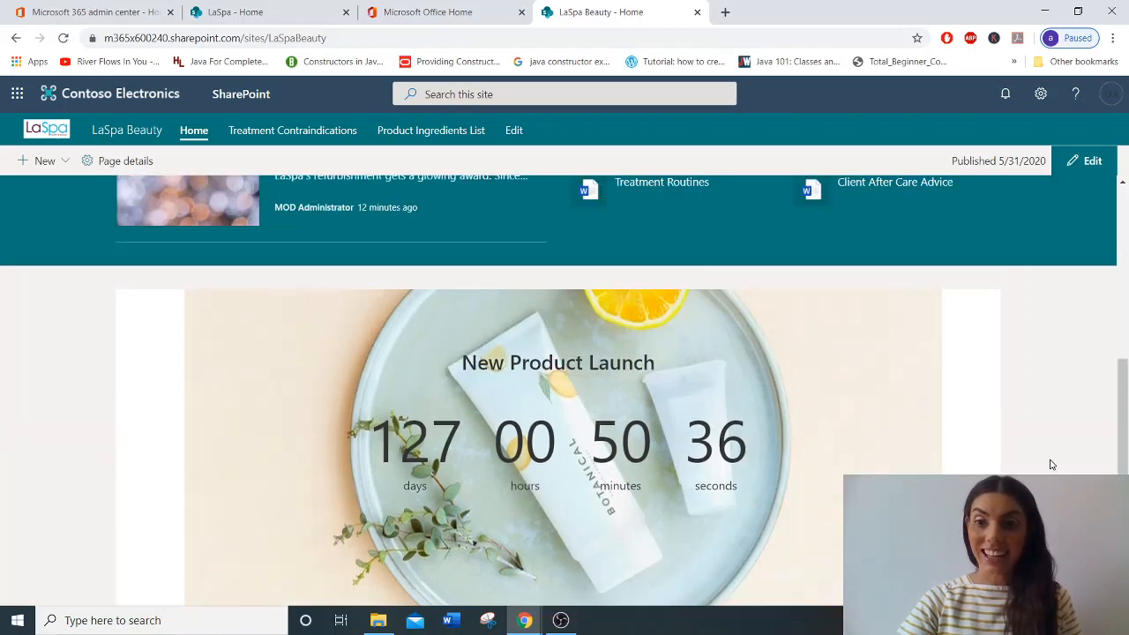